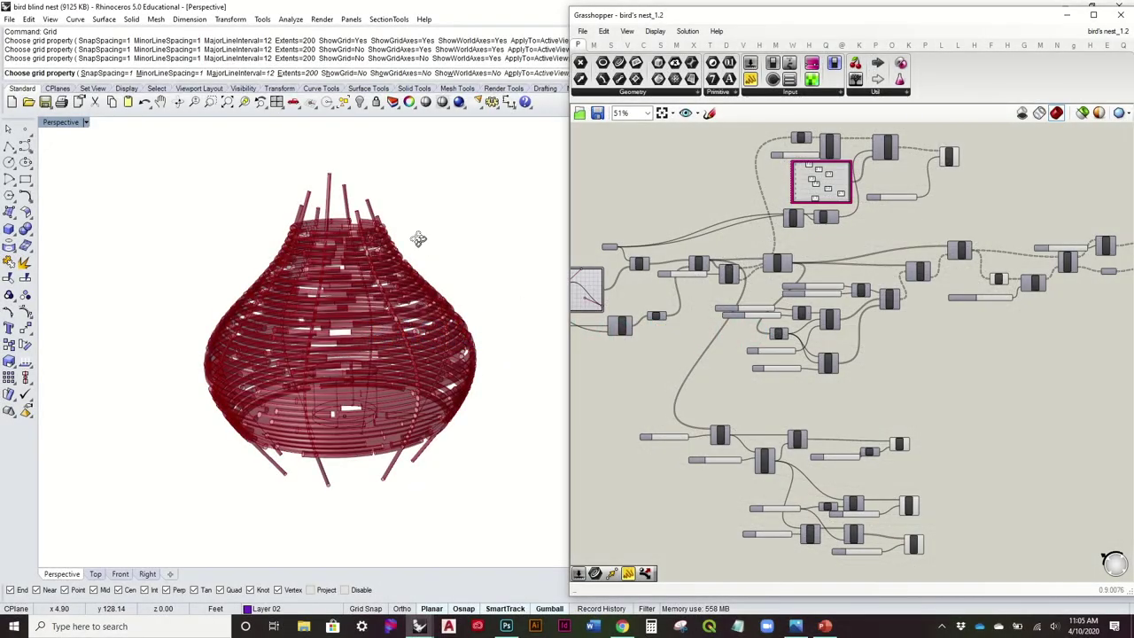
Examine the finished nest model in the perspective viewport from the side, from above and up close.
{"action": "right_click_drag", "start_coordinate": [413, 386], "coordinate": [499, 304]}
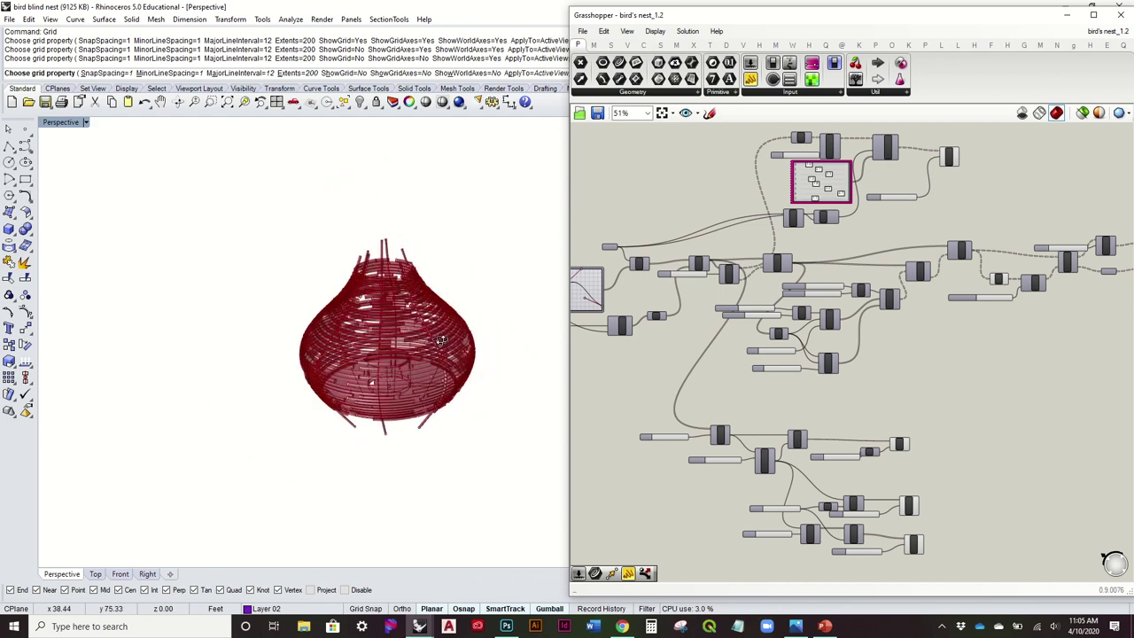
{"action": "right_click_drag", "start_coordinate": [378, 301], "coordinate": [387, 312]}
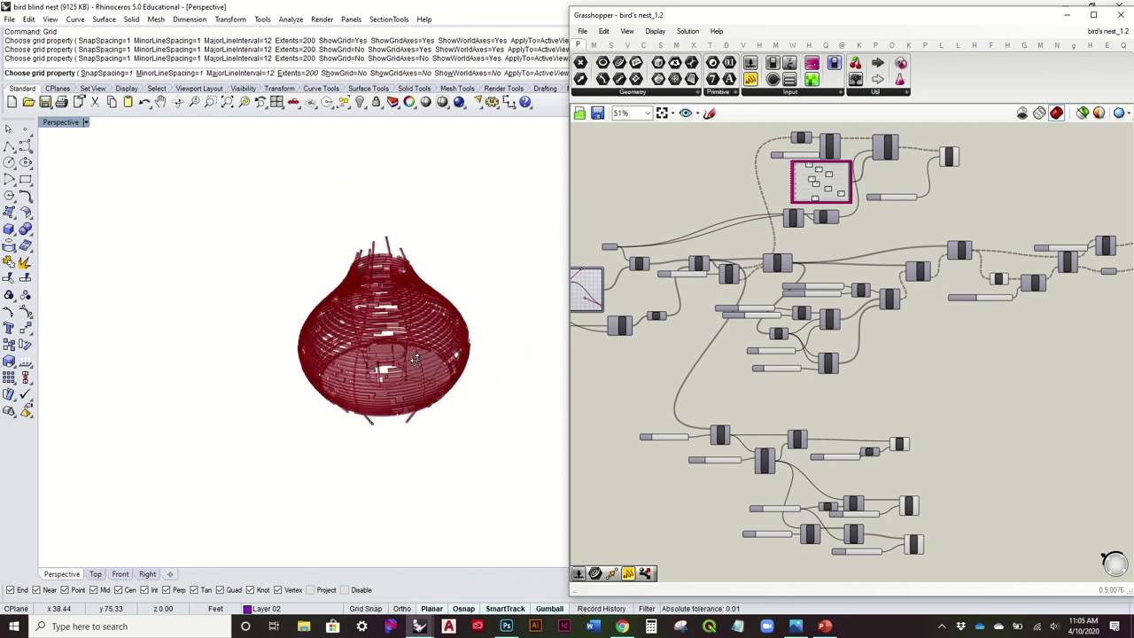
{"action": "scroll", "coordinate": [416, 358], "scroll_direction": "up", "scroll_amount": 7}
{"action": "right_click_drag", "start_coordinate": [416, 358], "coordinate": [330, 297]}
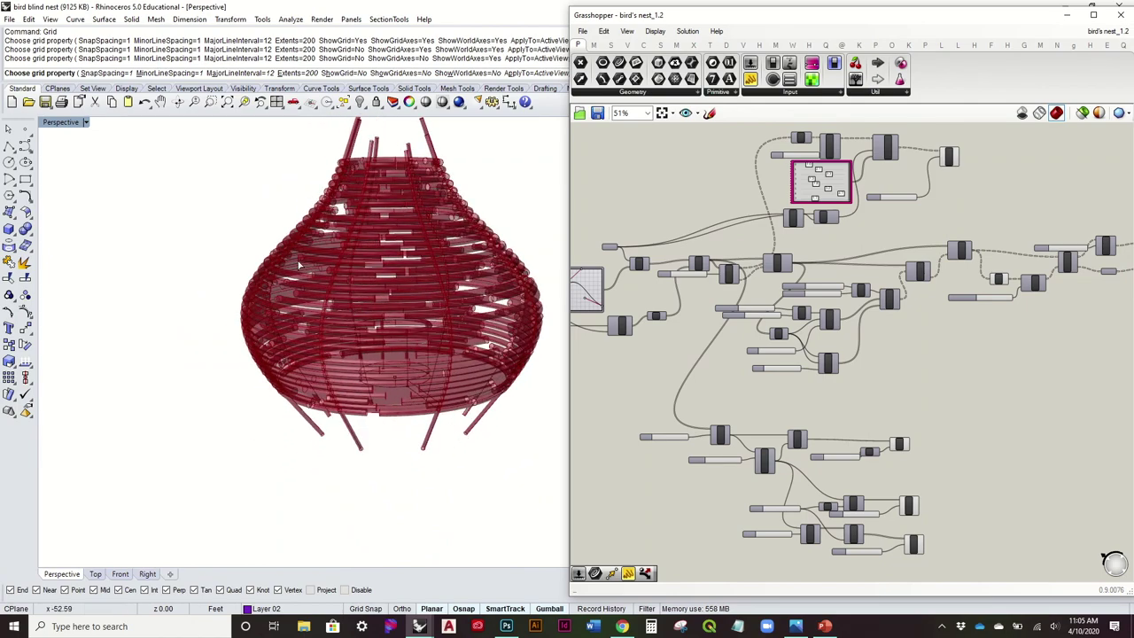
{"action": "scroll", "coordinate": [268, 269], "scroll_direction": "up", "scroll_amount": 7}
{"action": "right_click_drag", "start_coordinate": [359, 408], "coordinate": [398, 443]}
{"action": "right_click_drag", "start_coordinate": [362, 526], "coordinate": [358, 443]}
{"action": "scroll", "coordinate": [339, 332], "scroll_direction": "down", "scroll_amount": 4}
{"action": "right_click_drag", "start_coordinate": [339, 332], "coordinate": [472, 372]}
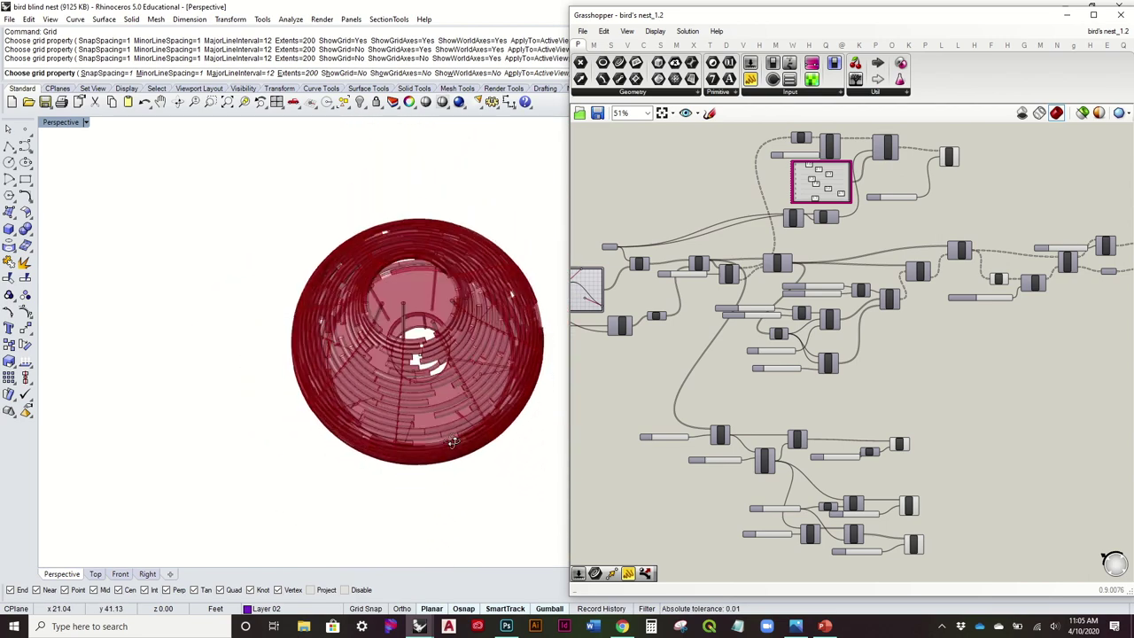
{"action": "right_click_drag", "start_coordinate": [454, 371], "coordinate": [459, 438]}
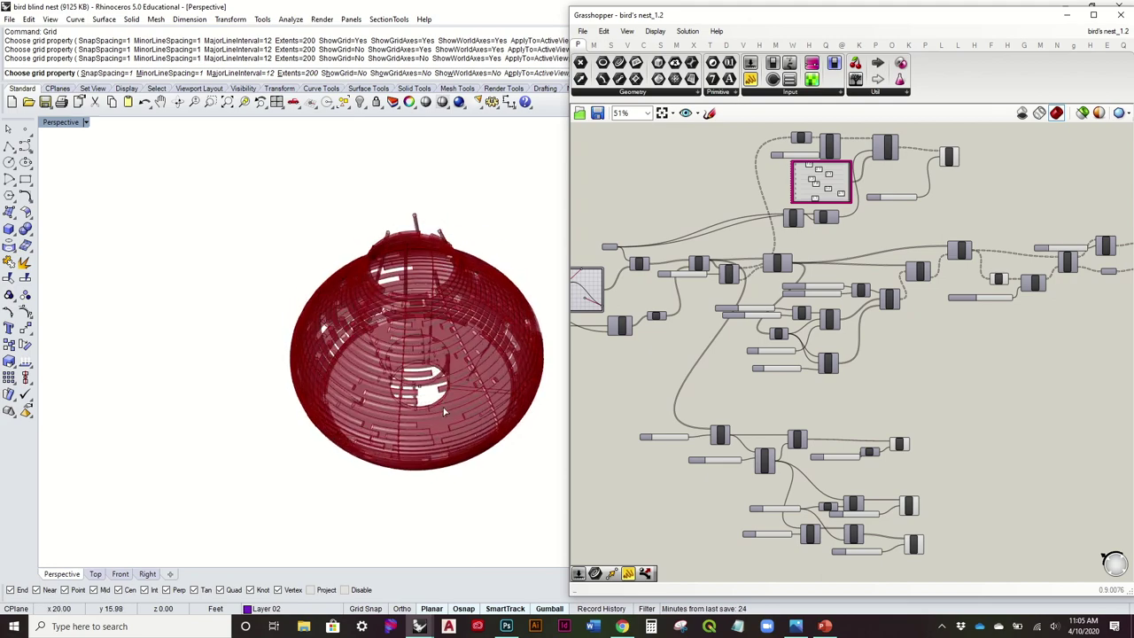
{"action": "scroll", "coordinate": [444, 411], "scroll_direction": "up", "scroll_amount": 6}
{"action": "right_click_drag", "start_coordinate": [453, 443], "coordinate": [451, 405]}
{"action": "scroll", "coordinate": [451, 357], "scroll_direction": "down", "scroll_amount": 5}
{"action": "scroll", "coordinate": [344, 351], "scroll_direction": "down", "scroll_amount": 3}
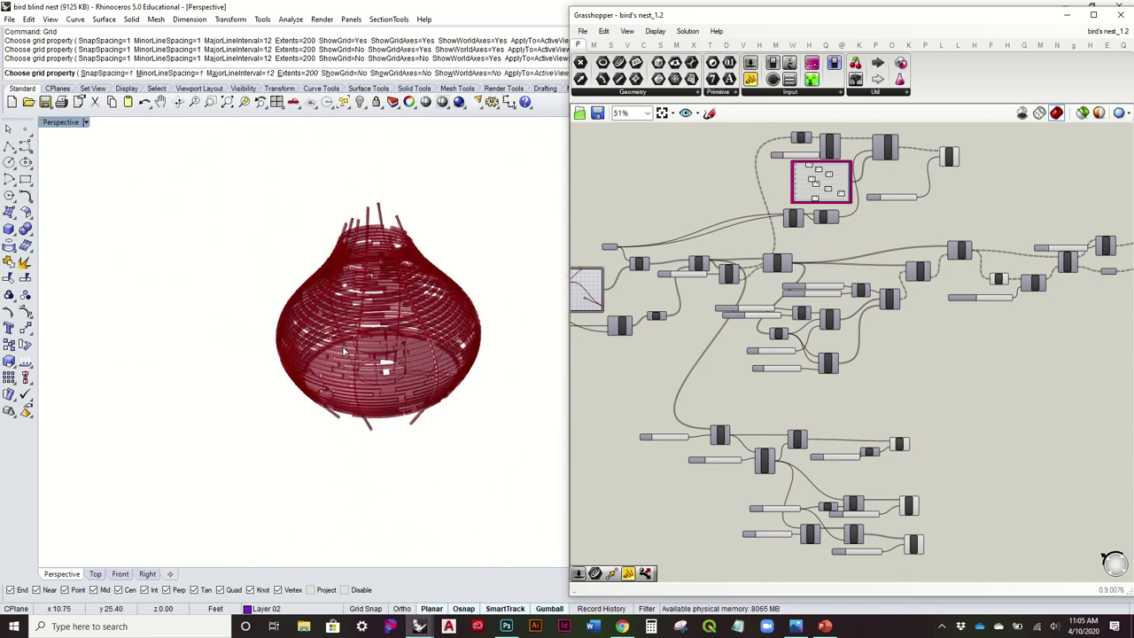
{"action": "right_click_drag", "start_coordinate": [329, 344], "coordinate": [531, 350]}
{"action": "scroll", "coordinate": [383, 381], "scroll_direction": "up", "scroll_amount": 4}
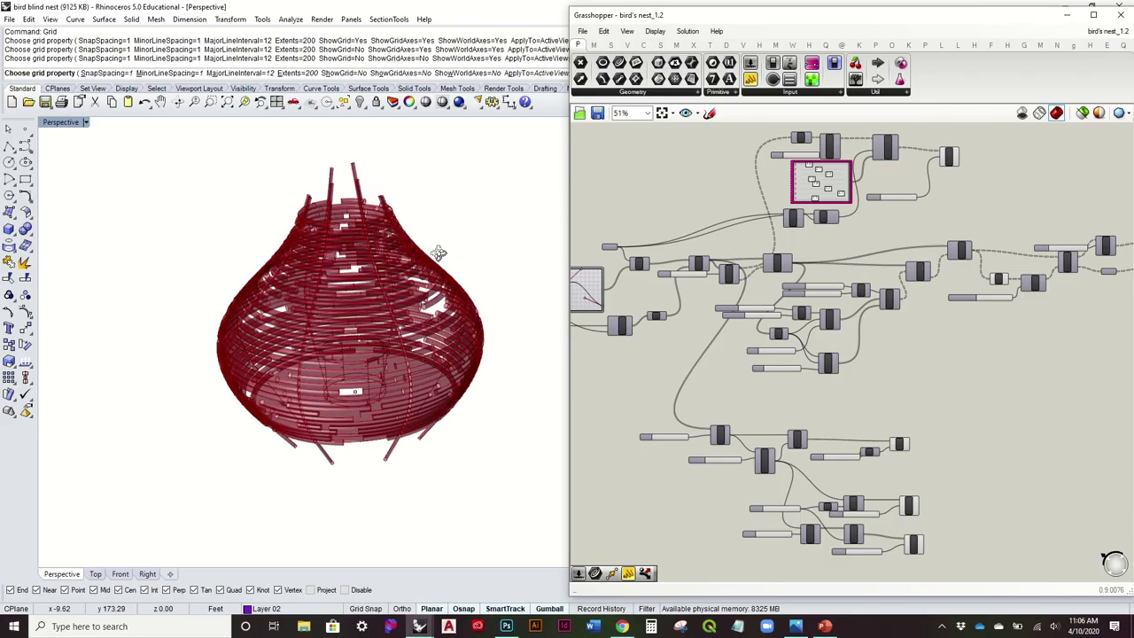
{"action": "right_click_drag", "start_coordinate": [438, 248], "coordinate": [414, 259]}
{"action": "right_click_drag", "start_coordinate": [406, 341], "coordinate": [401, 314]}
Examine the bird's nest definition from the Range and Graph Mapper through to the final Pipe, comparing it with the model.
{"action": "right_click_drag", "start_coordinate": [733, 351], "coordinate": [790, 340]}
{"action": "scroll", "coordinate": [844, 337], "scroll_direction": "down", "scroll_amount": 2}
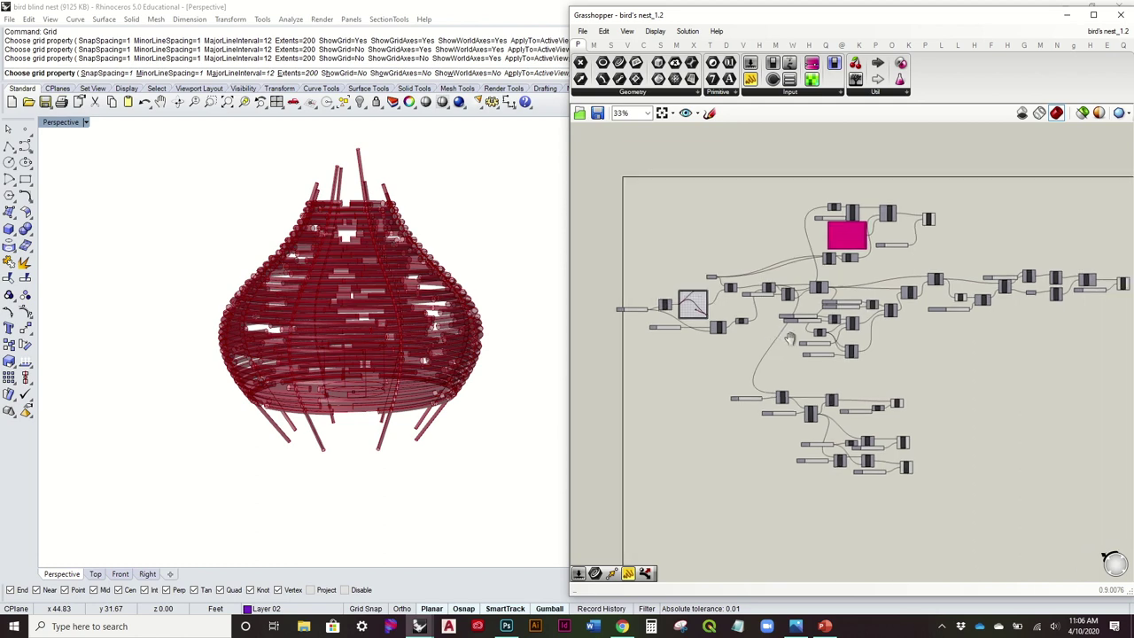
{"action": "scroll", "coordinate": [633, 316], "scroll_direction": "up", "scroll_amount": 4}
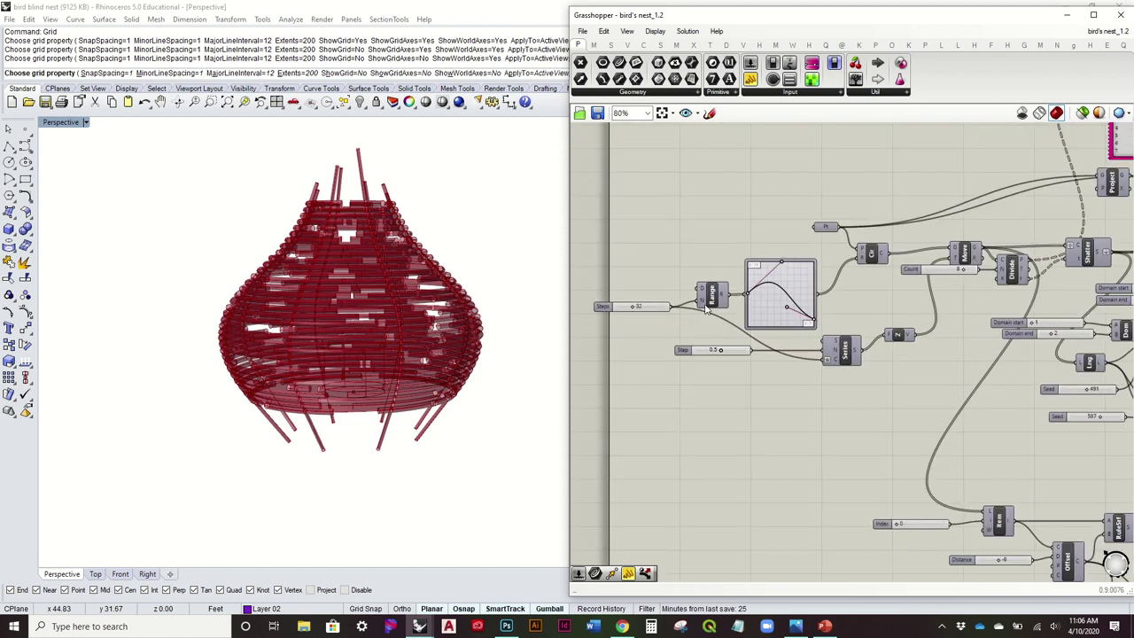
{"action": "right_click_drag", "start_coordinate": [942, 299], "coordinate": [750, 336]}
{"action": "scroll", "coordinate": [751, 332], "scroll_direction": "down", "scroll_amount": 3}
{"action": "scroll", "coordinate": [868, 349], "scroll_direction": "up", "scroll_amount": 3}
{"action": "mouse_move", "coordinate": [354, 346]}
{"action": "right_mouse_down"}
{"action": "mouse_move", "coordinate": [331, 385]}
{"action": "mouse_move", "coordinate": [354, 403]}
{"action": "mouse_move", "coordinate": [360, 367]}
{"action": "right_mouse_up"}
{"action": "right_click_drag", "start_coordinate": [921, 370], "coordinate": [885, 345]}
{"action": "scroll", "coordinate": [885, 346], "scroll_direction": "down", "scroll_amount": 3}
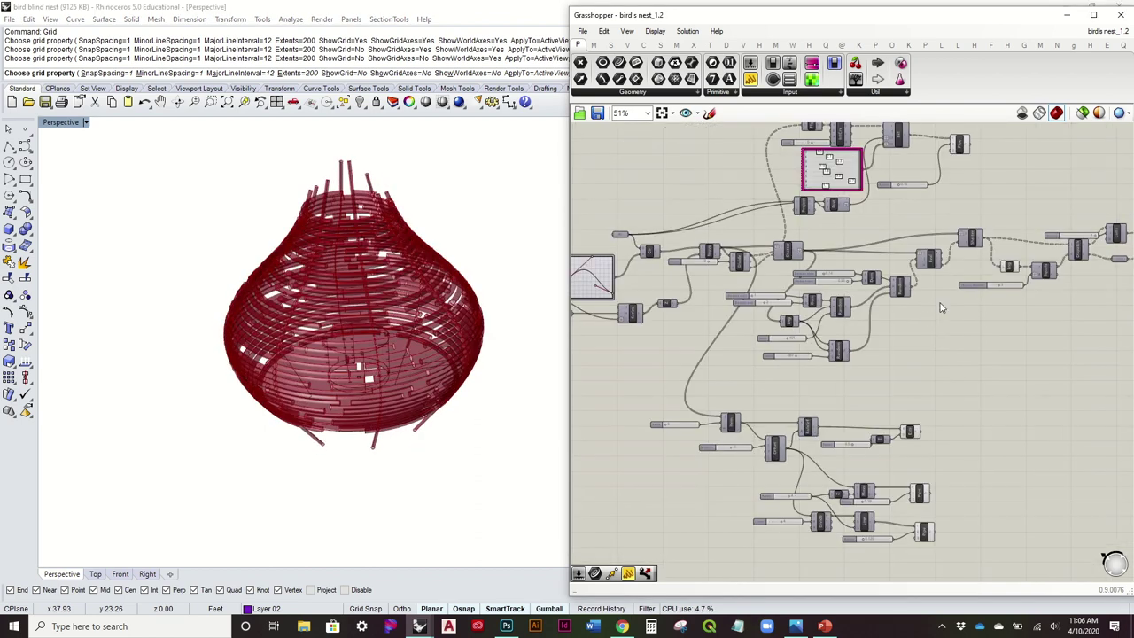
{"action": "scroll", "coordinate": [826, 310], "scroll_direction": "up", "scroll_amount": 2}
{"action": "scroll", "coordinate": [1022, 271], "scroll_direction": "up", "scroll_amount": 2}
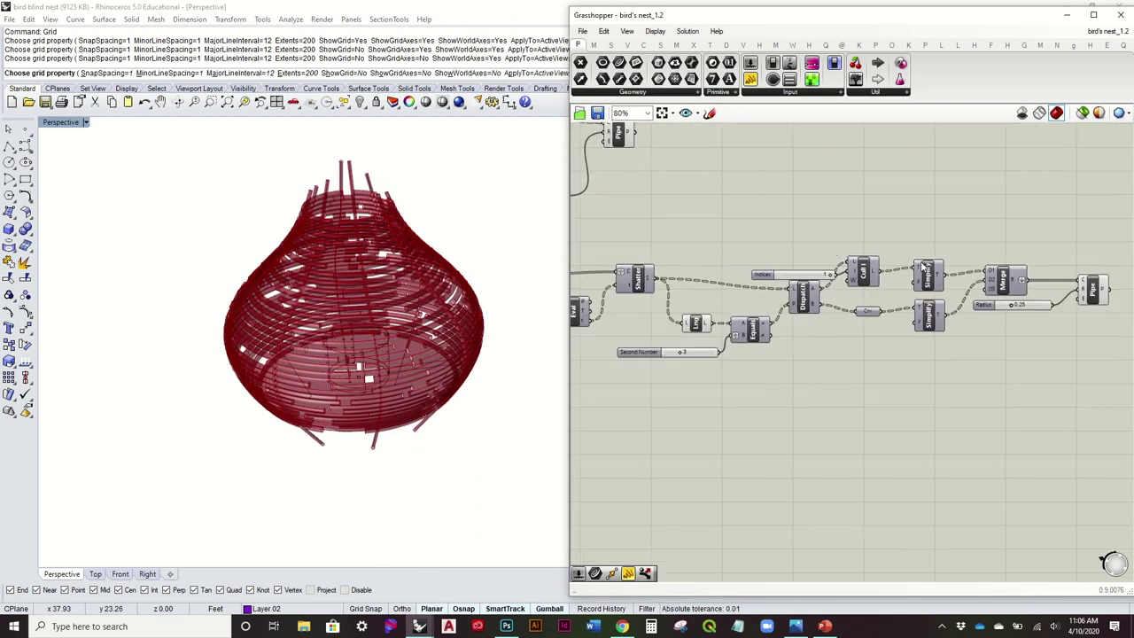
{"action": "right_click_drag", "start_coordinate": [385, 275], "coordinate": [372, 312]}
{"action": "right_click_drag", "start_coordinate": [844, 361], "coordinate": [878, 337]}
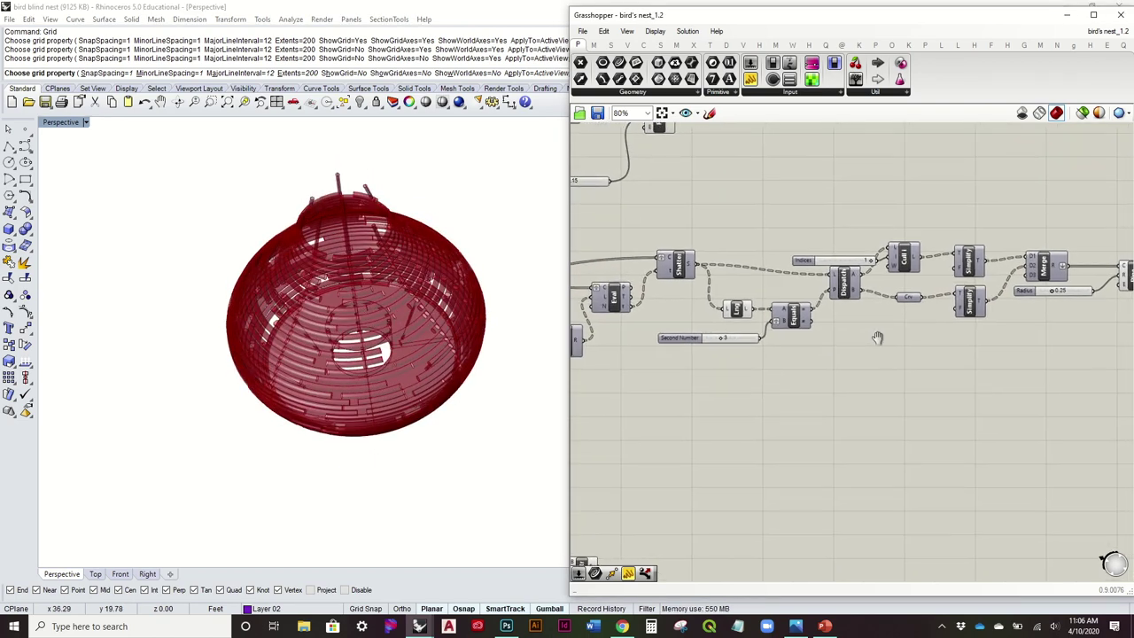
{"action": "right_click_drag", "start_coordinate": [877, 338], "coordinate": [878, 338]}
{"action": "right_click_drag", "start_coordinate": [403, 270], "coordinate": [423, 329]}
{"action": "scroll", "coordinate": [963, 360], "scroll_direction": "down", "scroll_amount": 4}
{"action": "right_click_drag", "start_coordinate": [924, 388], "coordinate": [985, 320]}
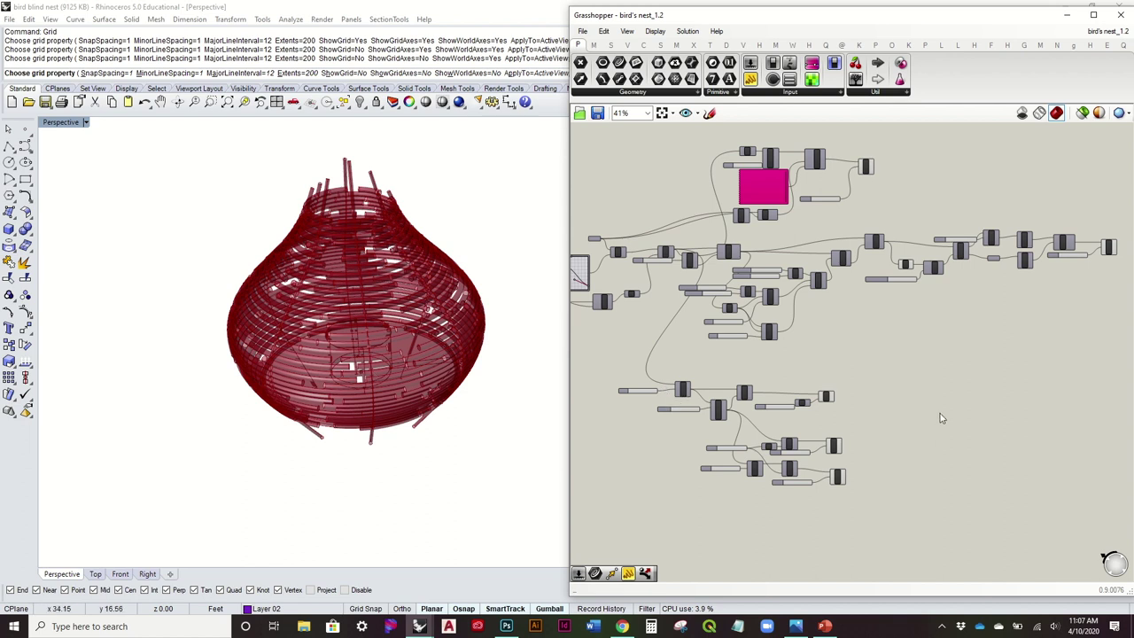
Create a new empty Grasshopper document and end the pending Grid command in Rhino.
{"action": "left_click", "coordinate": [583, 32]}
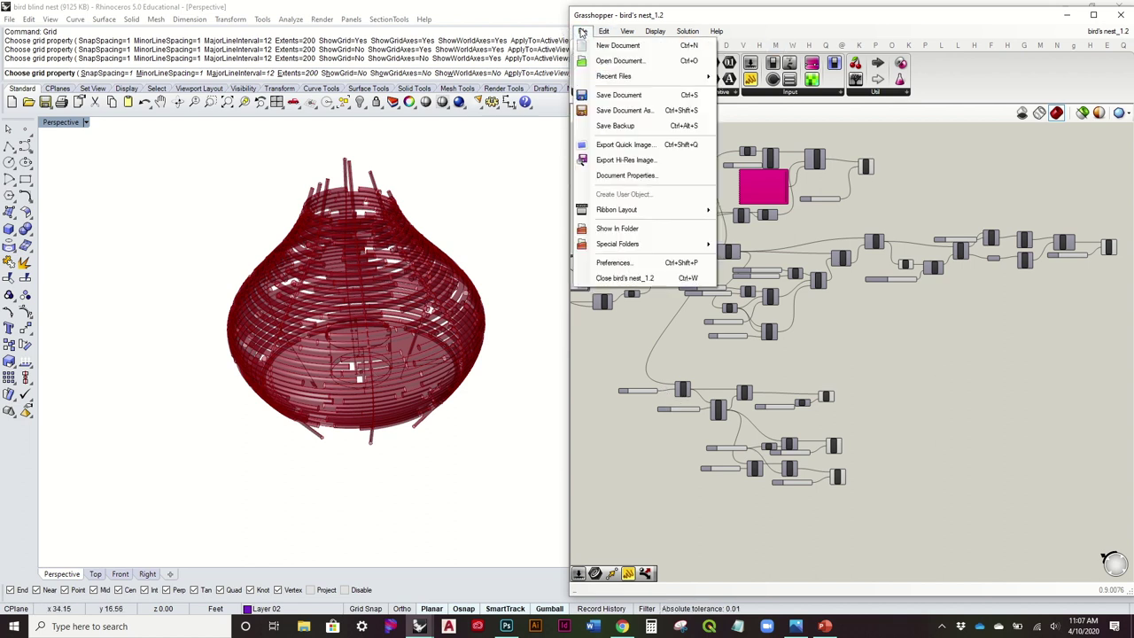
{"action": "left_click", "coordinate": [617, 45]}
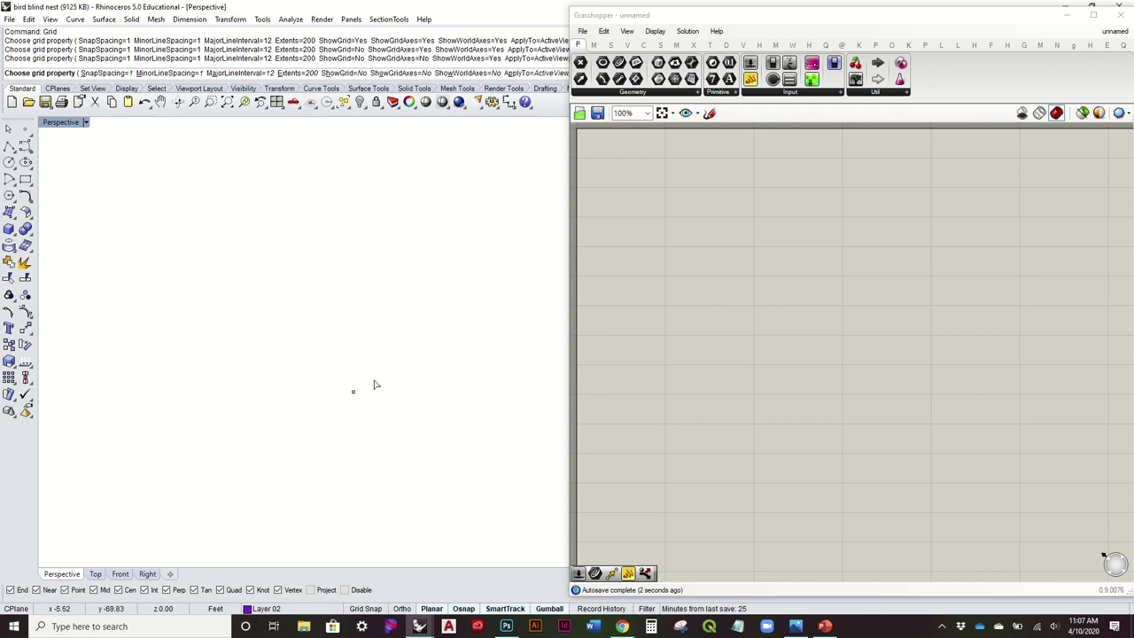
{"action": "key", "text": "Return"}
Add a Point parameter to the canvas and reference the existing Rhino point in it with Set Multiple Points.
{"action": "left_click_drag", "start_coordinate": [331, 355], "coordinate": [375, 405]}
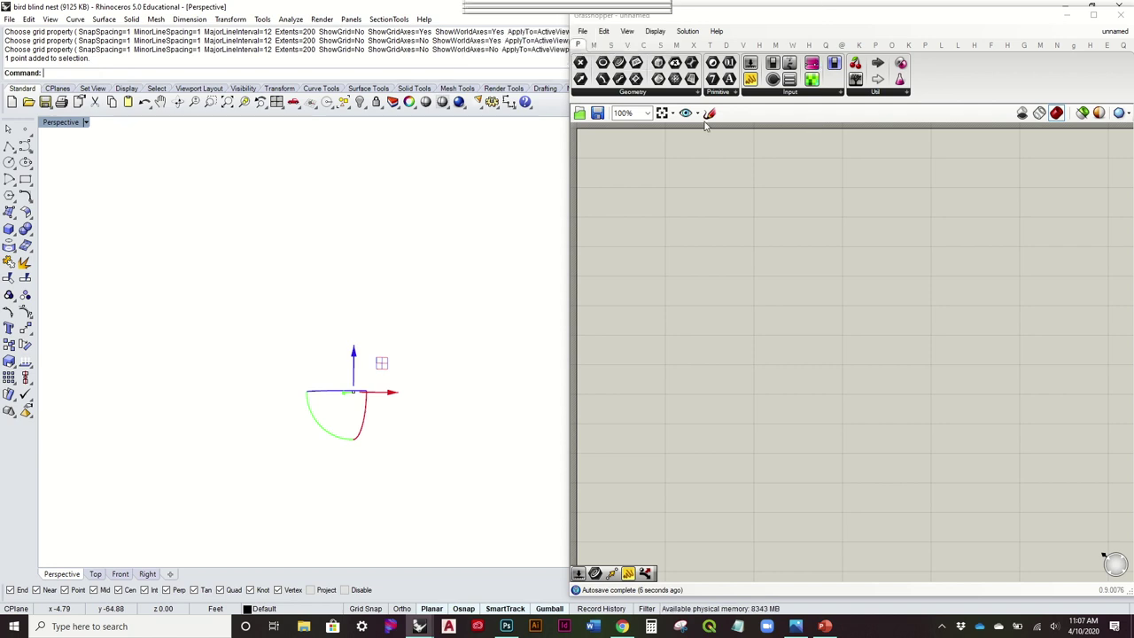
{"action": "left_click_drag", "start_coordinate": [580, 62], "coordinate": [732, 315]}
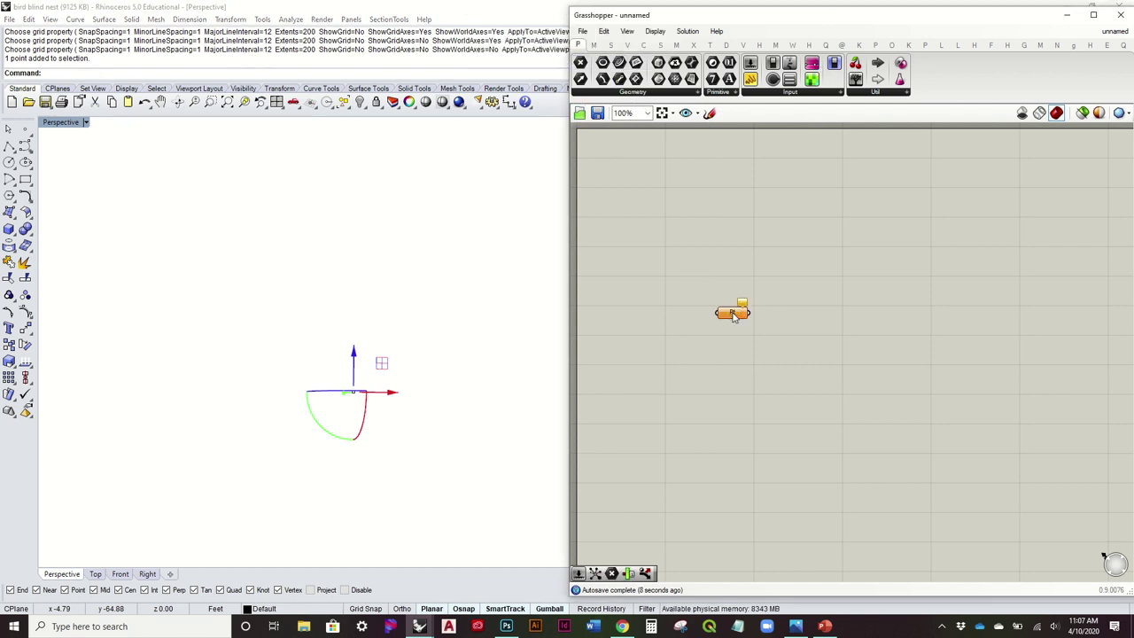
{"action": "right_click", "coordinate": [734, 316]}
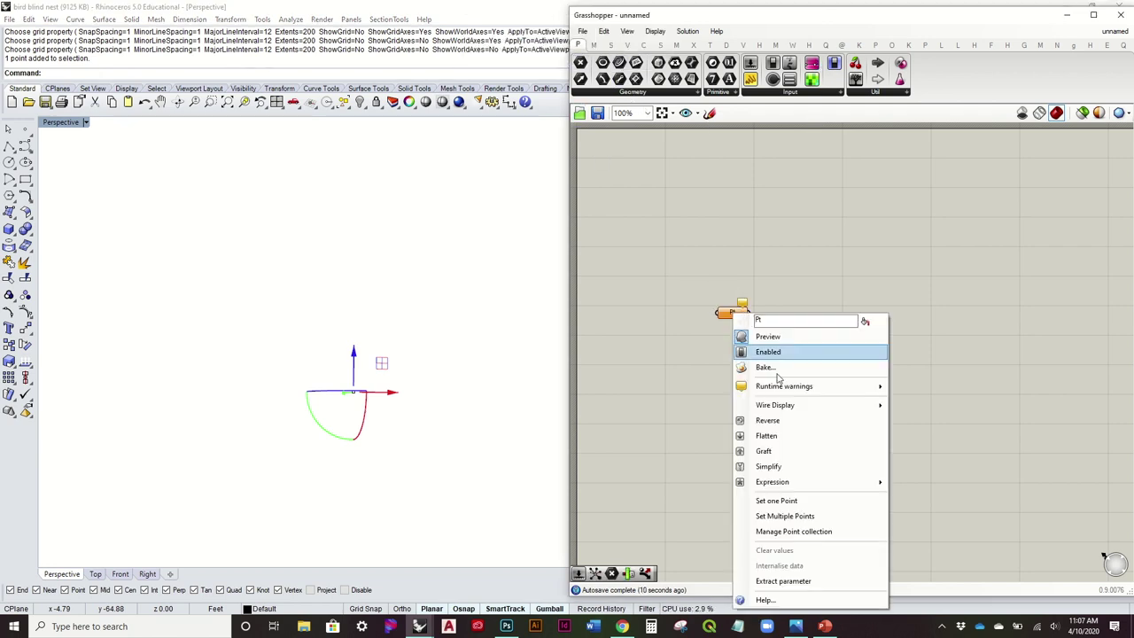
{"action": "left_click", "coordinate": [817, 515]}
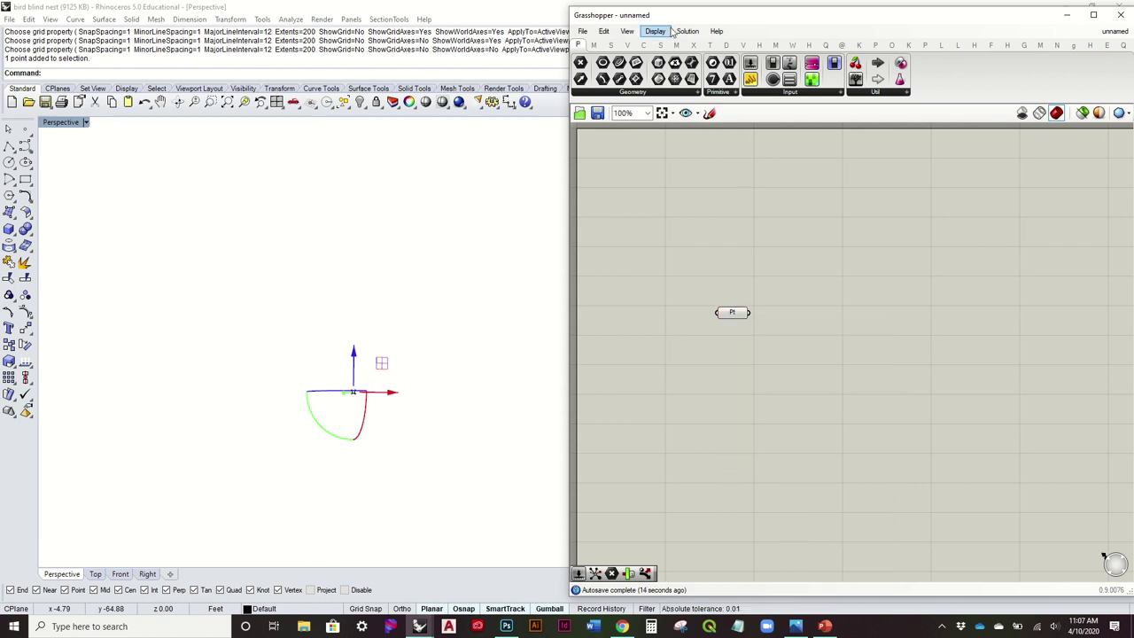
Add a Circle component beside the Point parameter, feed the point into its plane input, and arrange both near the canvas's upper-left corner.
{"action": "left_click", "coordinate": [644, 45]}
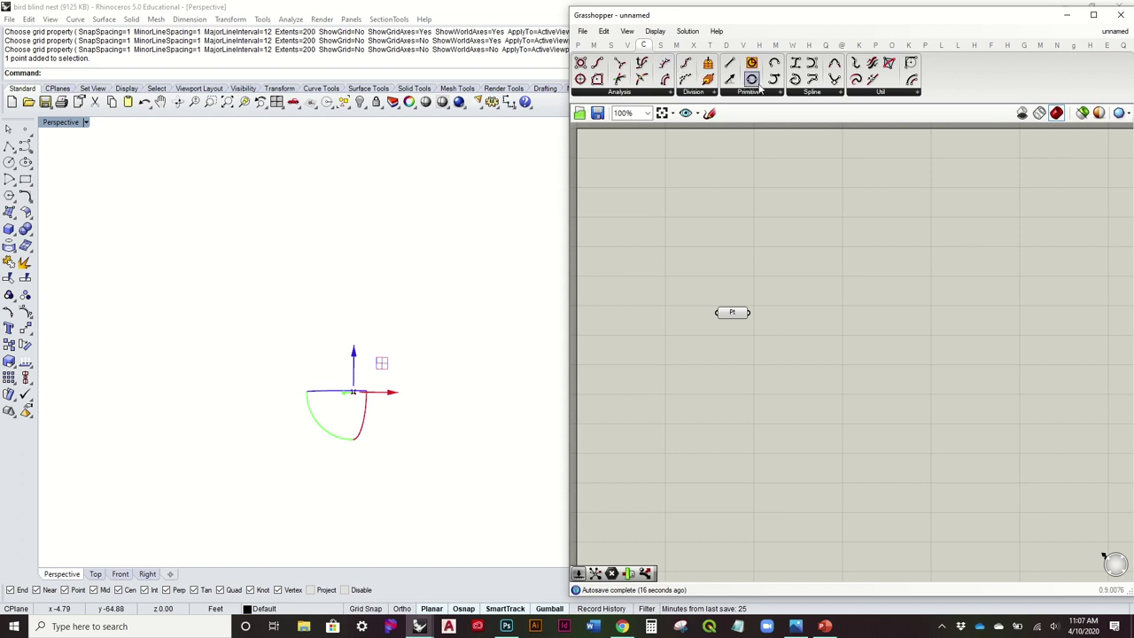
{"action": "left_click_drag", "start_coordinate": [751, 64], "coordinate": [814, 302]}
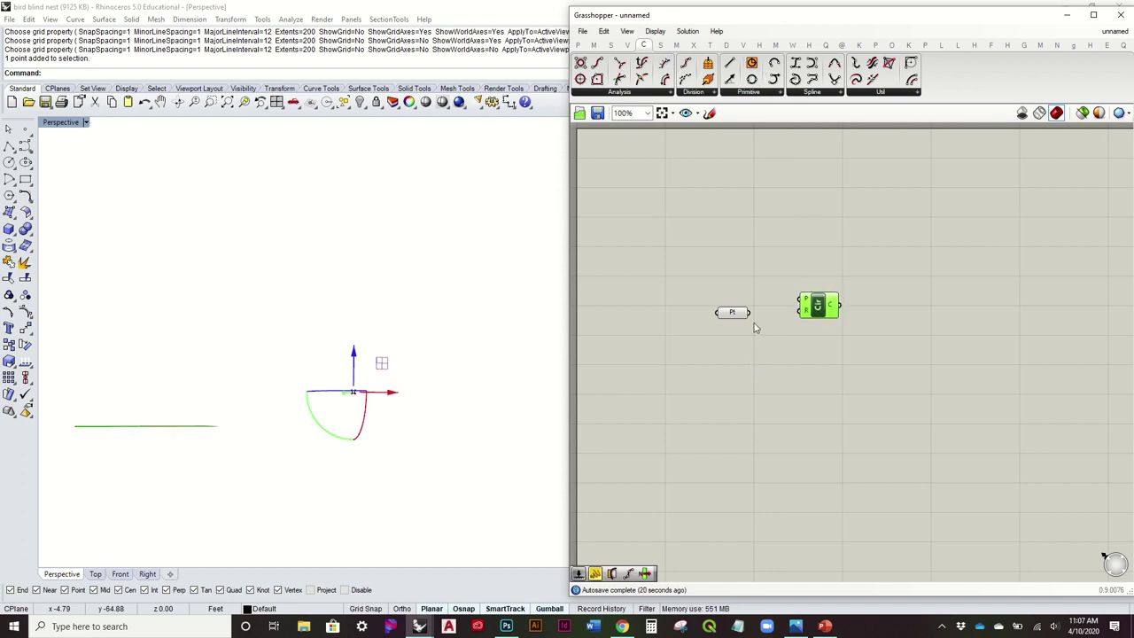
{"action": "left_click_drag", "start_coordinate": [751, 312], "coordinate": [802, 300]}
{"action": "right_click_drag", "start_coordinate": [213, 487], "coordinate": [382, 410]}
{"action": "left_click", "coordinate": [382, 410]}
{"action": "left_click_drag", "start_coordinate": [808, 319], "coordinate": [817, 327]}
{"action": "scroll", "coordinate": [397, 358], "scroll_direction": "up", "scroll_amount": 3}
{"action": "left_click_drag", "start_coordinate": [822, 309], "coordinate": [829, 315]}
{"action": "left_click", "coordinate": [470, 370]}
{"action": "left_click", "coordinate": [721, 351]}
{"action": "left_click_drag", "start_coordinate": [840, 332], "coordinate": [721, 245]}
{"action": "scroll", "coordinate": [833, 326], "scroll_direction": "down", "scroll_amount": 3}
{"action": "left_click_drag", "start_coordinate": [801, 294], "coordinate": [778, 235]}
{"action": "left_click", "coordinate": [683, 167]}
Add a Range component below the point and connect a number slider set to 24 to its Steps input.
{"action": "left_click", "coordinate": [594, 45]}
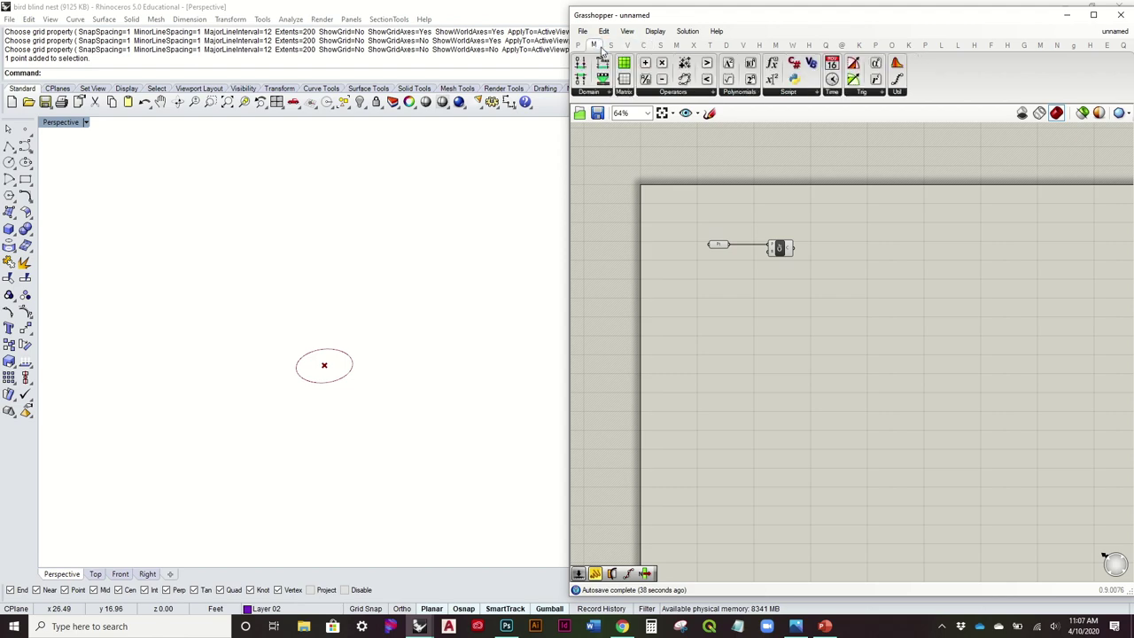
{"action": "left_click", "coordinate": [611, 45]}
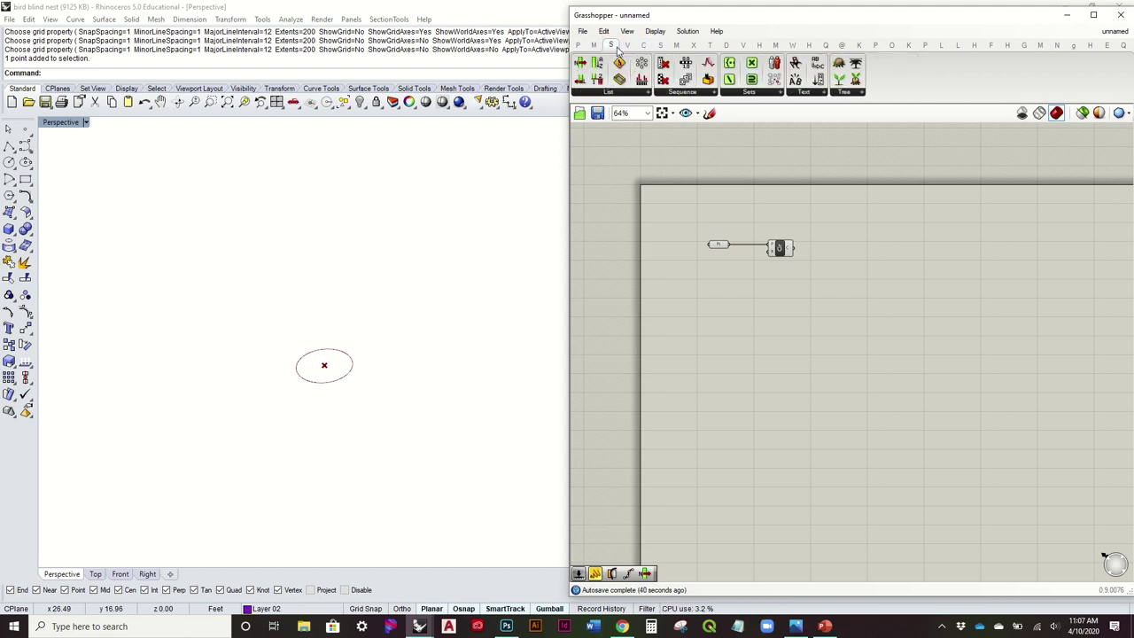
{"action": "left_click_drag", "start_coordinate": [690, 63], "coordinate": [754, 314]}
{"action": "scroll", "coordinate": [715, 314], "scroll_direction": "up", "scroll_amount": 3}
{"action": "double_click", "coordinate": [634, 304]}
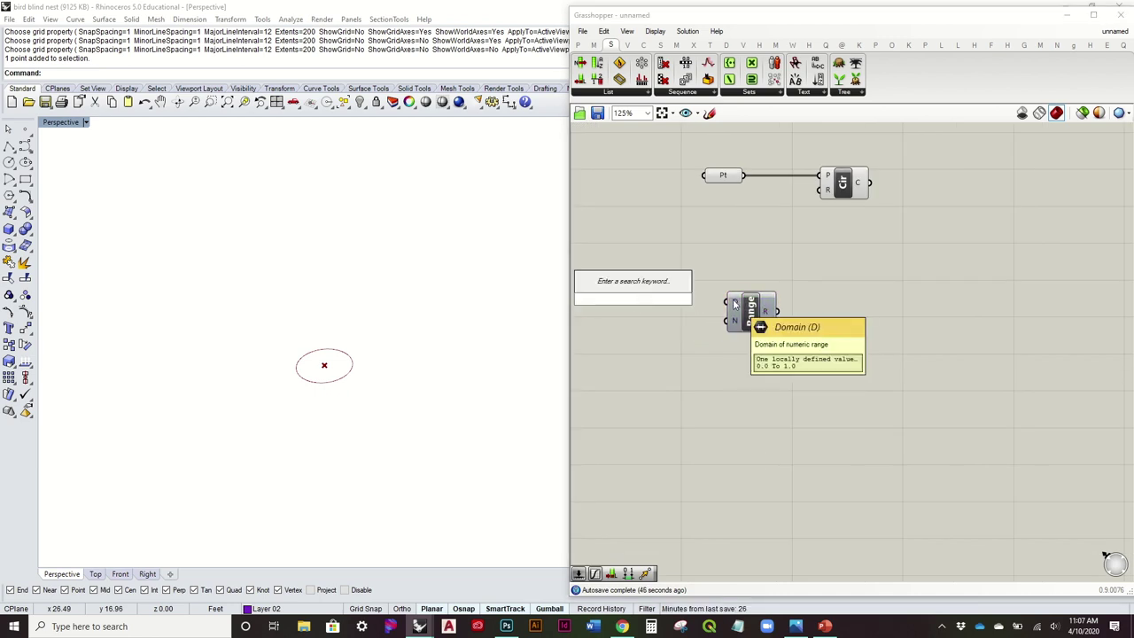
{"action": "type", "text": "24"}
{"action": "key", "text": "Return"}
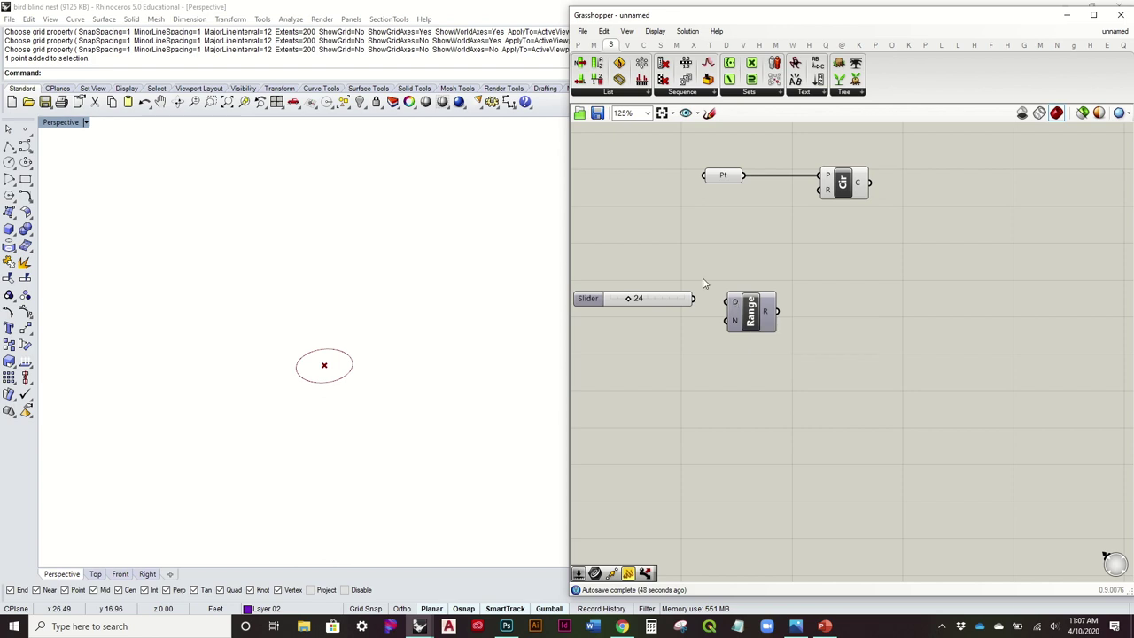
{"action": "mouse_move", "coordinate": [659, 311]}
{"action": "left_mouse_down"}
{"action": "mouse_move", "coordinate": [660, 339]}
{"action": "mouse_move", "coordinate": [727, 321]}
{"action": "mouse_move", "coordinate": [675, 326]}
{"action": "left_mouse_up"}
{"action": "left_click", "coordinate": [700, 331]}
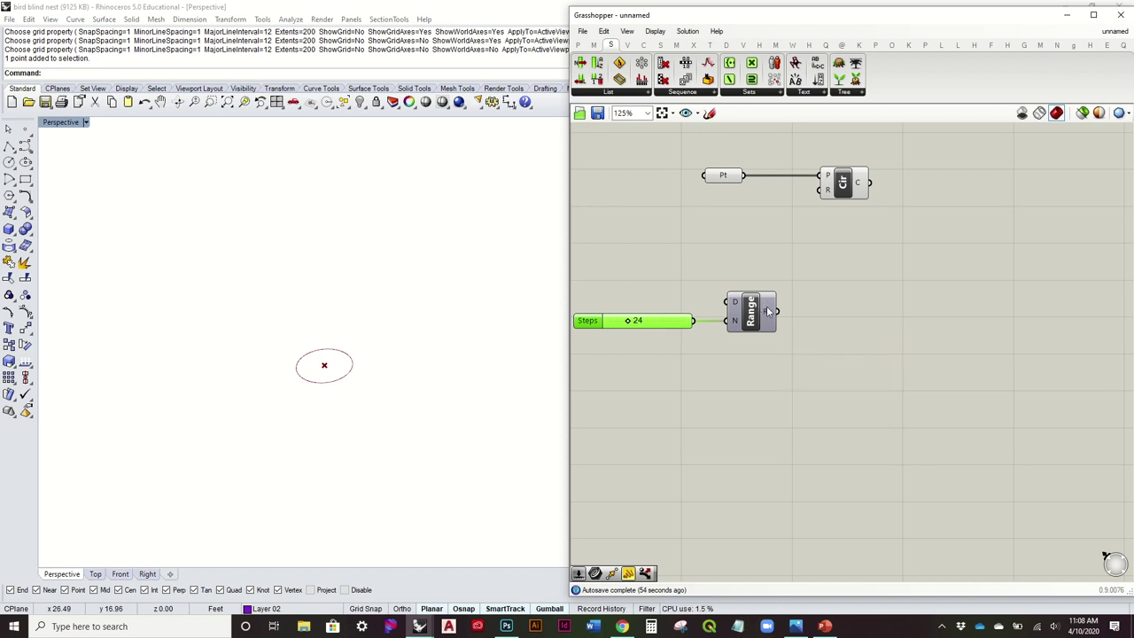
Add a Graph Mapper fed by the Range output, align it beside the Range, and shift the group below the circle components.
{"action": "left_click", "coordinate": [578, 44]}
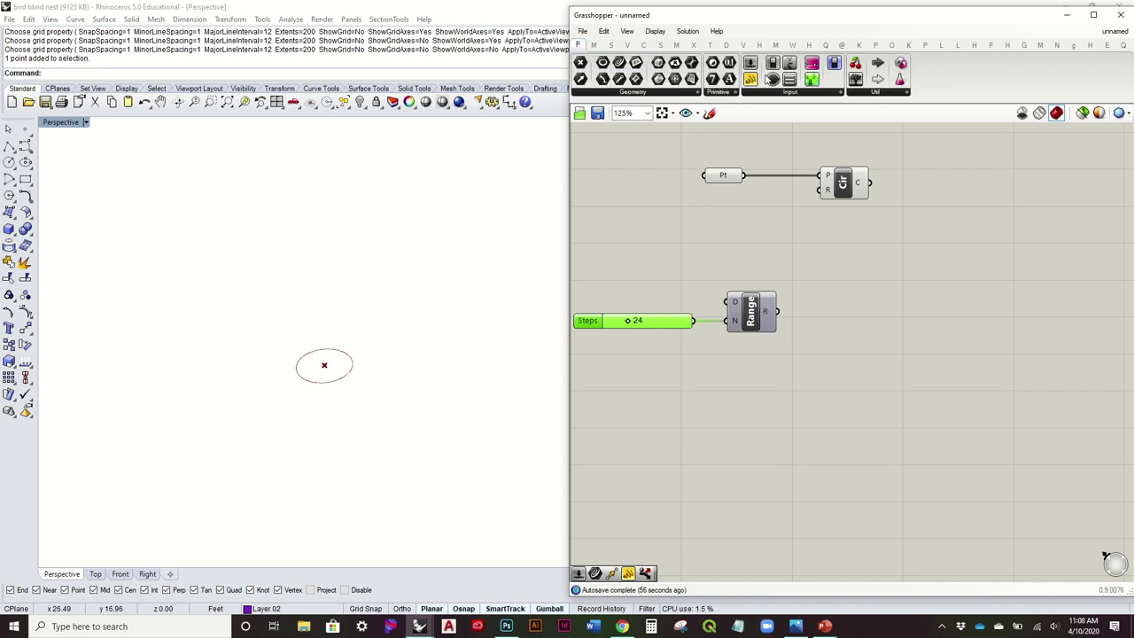
{"action": "left_click", "coordinate": [778, 94]}
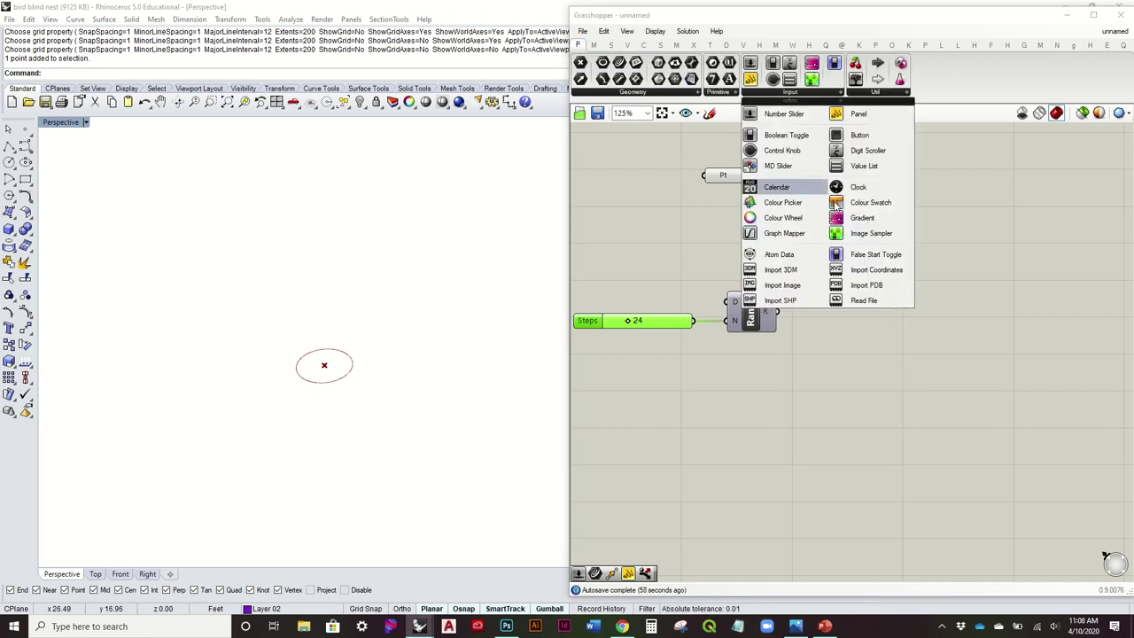
{"action": "left_click", "coordinate": [798, 250]}
{"action": "left_click", "coordinate": [902, 372]}
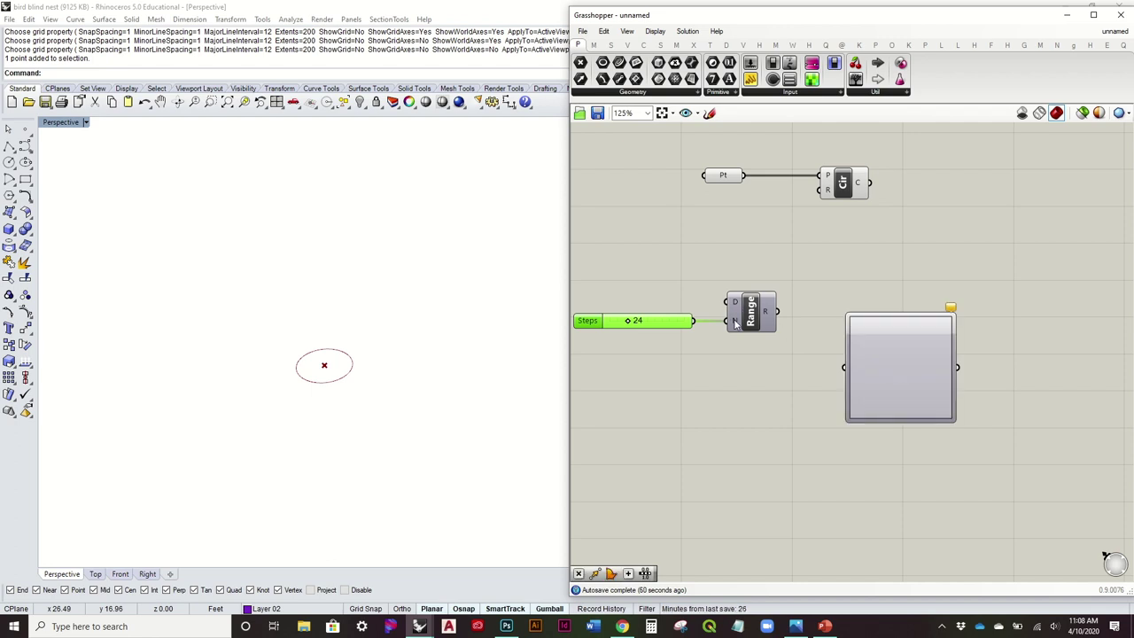
{"action": "mouse_move", "coordinate": [735, 324]}
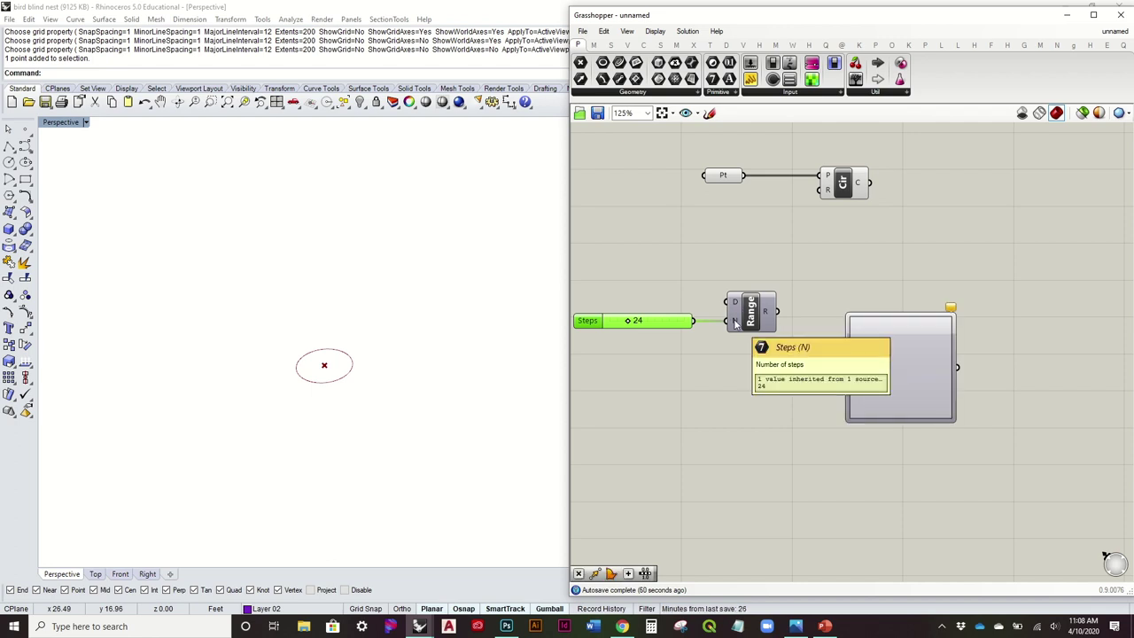
{"action": "left_click_drag", "start_coordinate": [771, 312], "coordinate": [873, 318]}
{"action": "left_click_drag", "start_coordinate": [861, 401], "coordinate": [629, 273]}
{"action": "left_click_drag", "start_coordinate": [888, 335], "coordinate": [851, 339]}
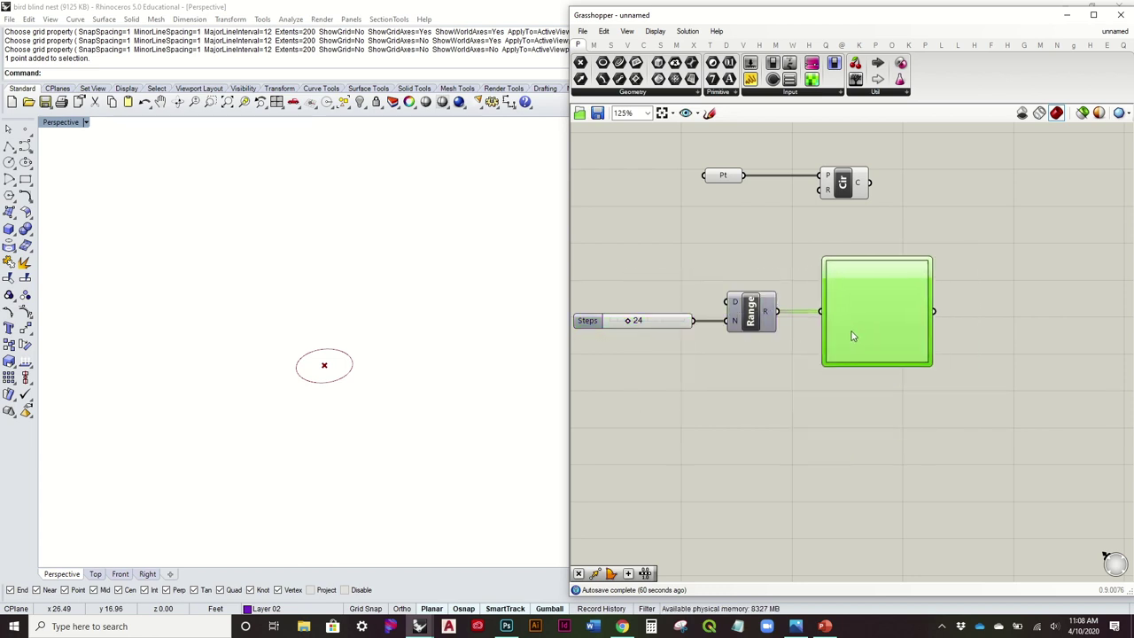
{"action": "left_click", "coordinate": [843, 400]}
{"action": "left_click_drag", "start_coordinate": [779, 354], "coordinate": [574, 262]}
{"action": "left_click_drag", "start_coordinate": [885, 327], "coordinate": [909, 392]}
Set the Graph Mapper's graph type to Bezier.
{"action": "right_click", "coordinate": [905, 341]}
{"action": "right_click", "coordinate": [904, 341]}
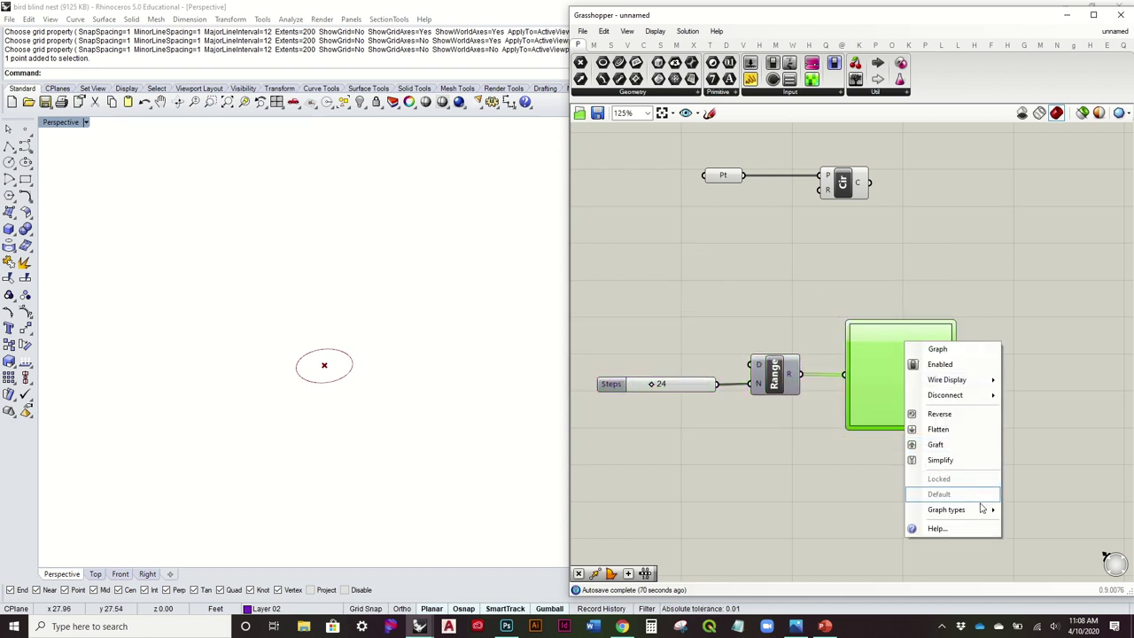
{"action": "mouse_move", "coordinate": [995, 511]}
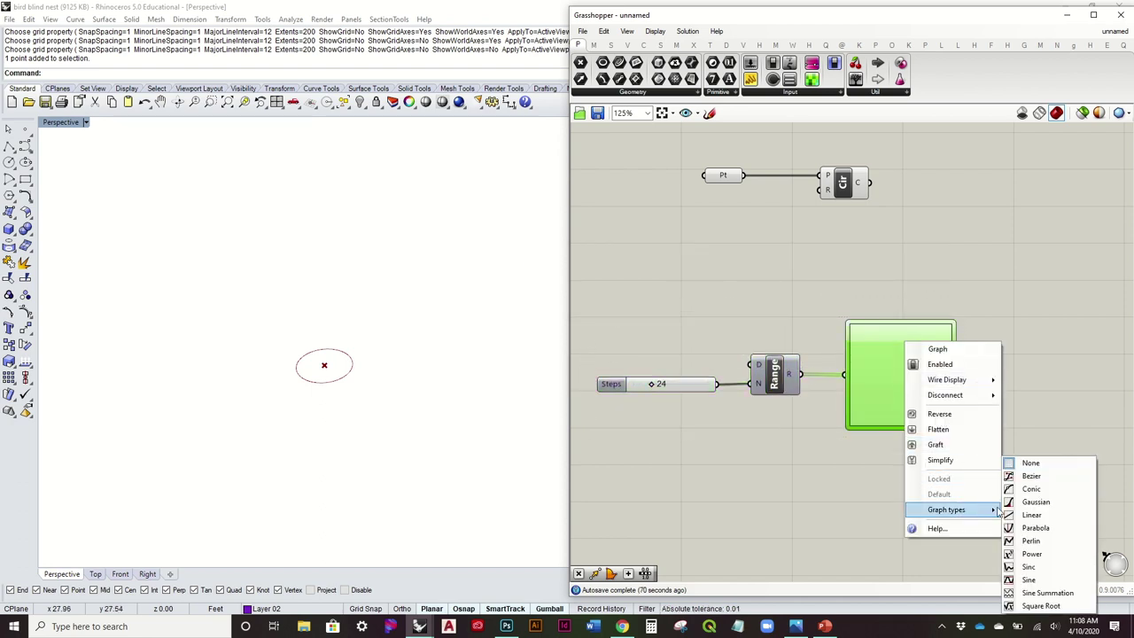
{"action": "left_click", "coordinate": [1048, 488]}
Shape the Bezier graph into a nest profile starting about two-thirds up, bulging early, and falling to the lower-right corner.
{"action": "left_click_drag", "start_coordinate": [852, 425], "coordinate": [828, 364]}
{"action": "left_click_drag", "start_coordinate": [952, 325], "coordinate": [992, 445]}
{"action": "left_click_drag", "start_coordinate": [927, 353], "coordinate": [887, 328]}
{"action": "left_click_drag", "start_coordinate": [904, 308], "coordinate": [896, 306]}
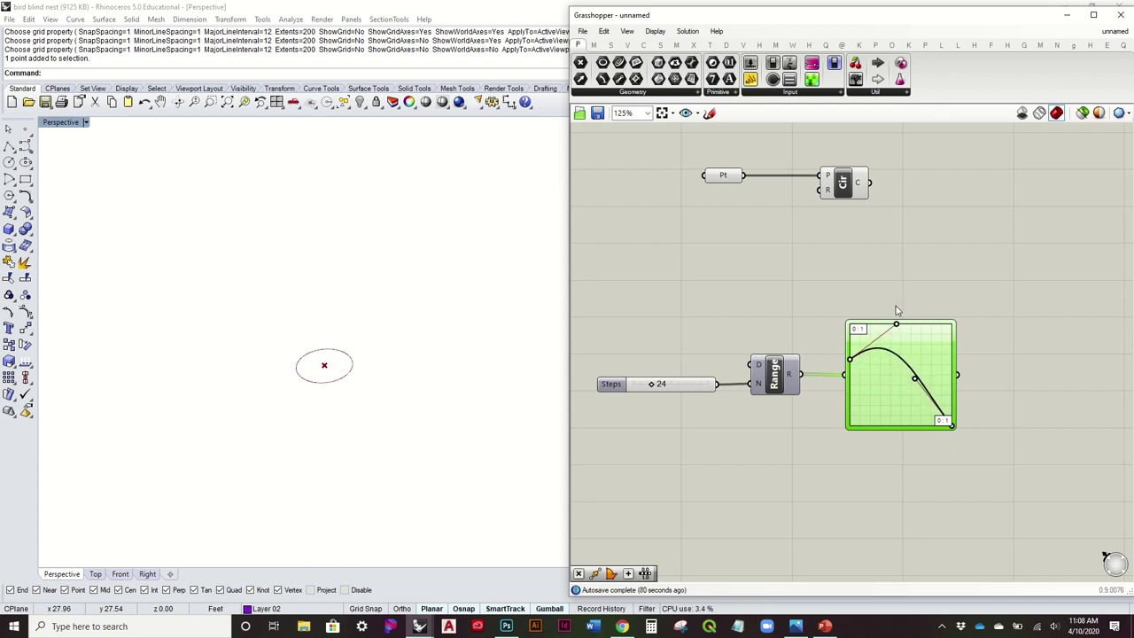
{"action": "mouse_move", "coordinate": [917, 381]}
{"action": "left_mouse_down"}
{"action": "mouse_move", "coordinate": [928, 376]}
{"action": "mouse_move", "coordinate": [903, 390]}
{"action": "left_mouse_up"}
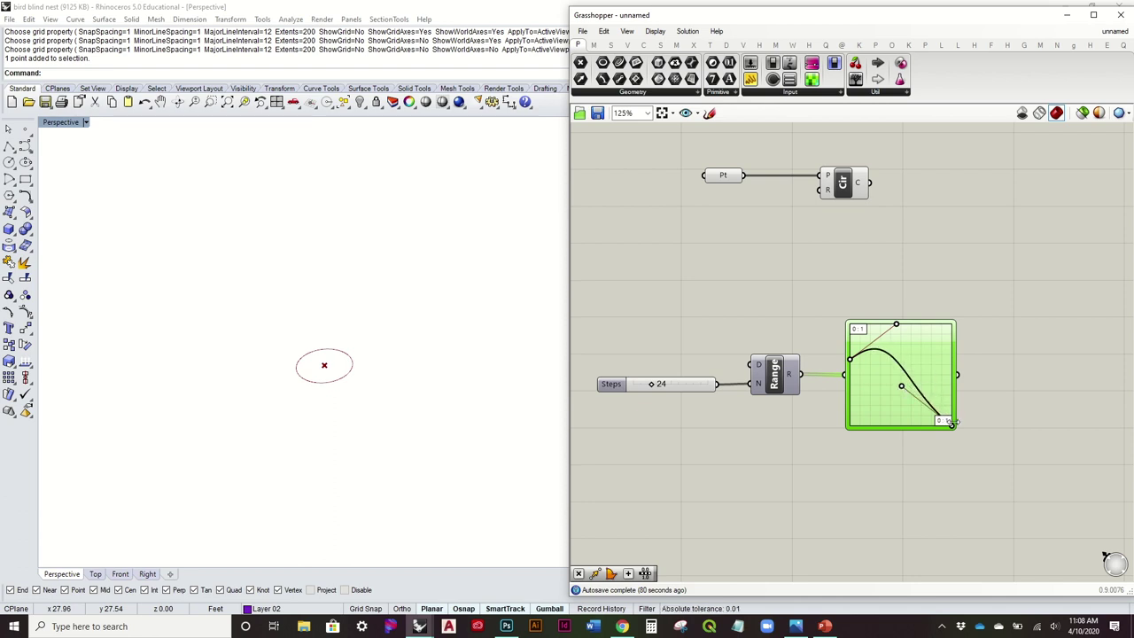
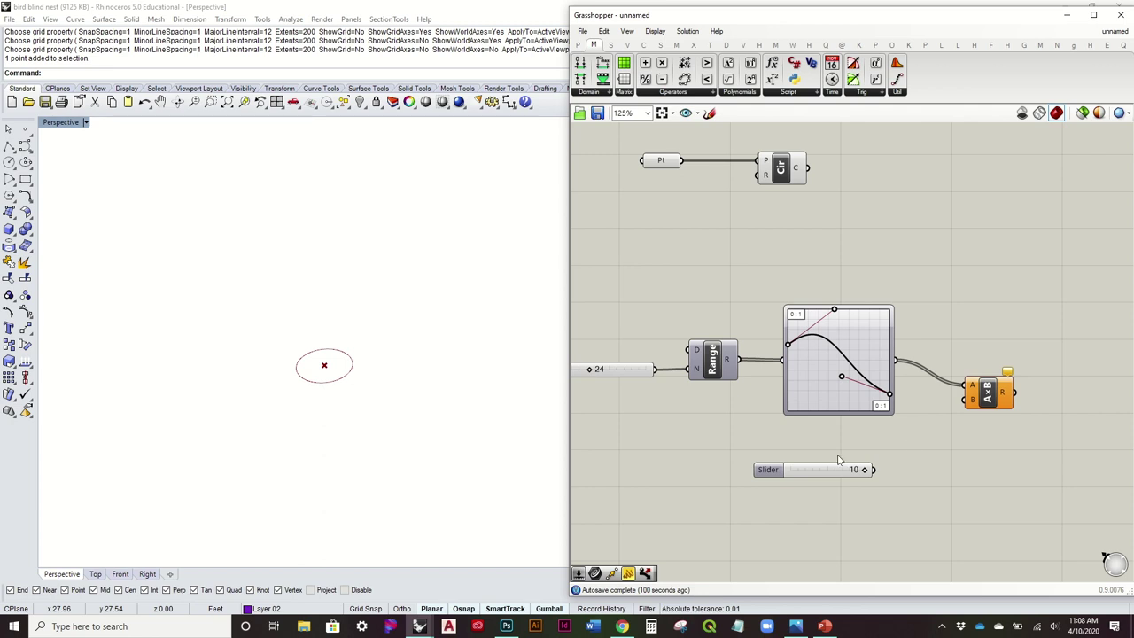
Replace the loose slider with a number slider set to 12, feed it into the Multiplication's B input, and move both components near the Graph Mapper.
{"action": "key", "text": "Delete"}
{"action": "double_click", "coordinate": [829, 479]}
{"action": "type", "text": "12"}
{"action": "key", "text": "Return"}
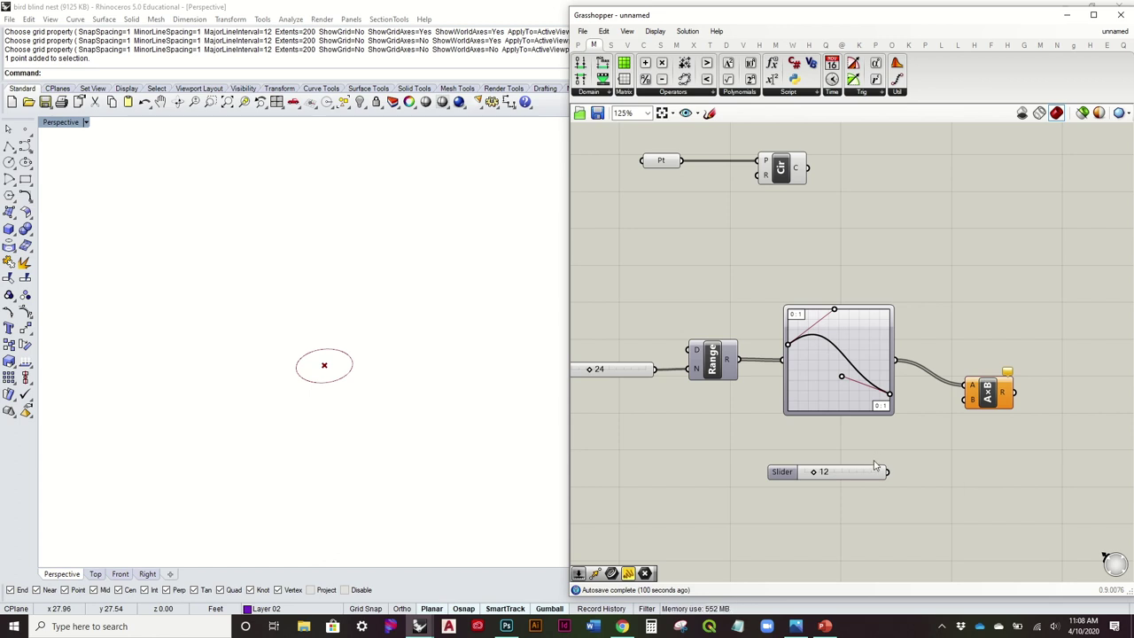
{"action": "left_click_drag", "start_coordinate": [884, 472], "coordinate": [968, 399]}
{"action": "left_click_drag", "start_coordinate": [850, 477], "coordinate": [853, 448]}
{"action": "right_click_drag", "start_coordinate": [893, 320], "coordinate": [850, 361]}
{"action": "left_click_drag", "start_coordinate": [951, 432], "coordinate": [911, 409]}
Move the point and circle components to just above the Multiplication component, and connect the multiplied values to the circle's Radius input.
{"action": "left_click_drag", "start_coordinate": [859, 286], "coordinate": [574, 173]}
{"action": "left_click_drag", "start_coordinate": [743, 208], "coordinate": [934, 295]}
{"action": "left_click", "coordinate": [945, 324]}
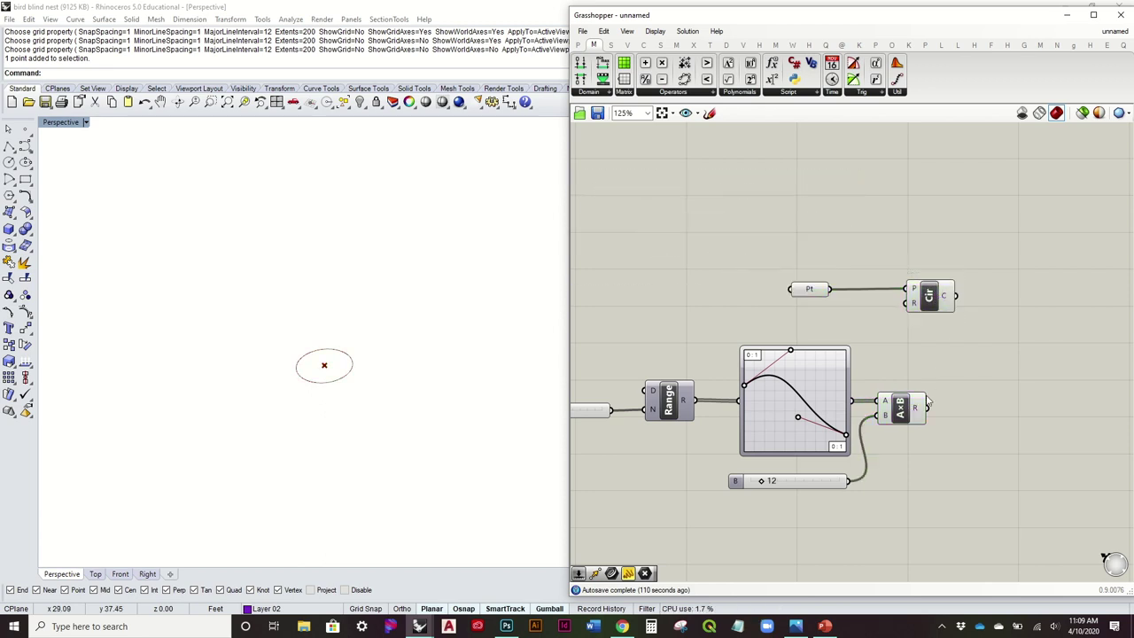
{"action": "left_click_drag", "start_coordinate": [927, 403], "coordinate": [914, 304]}
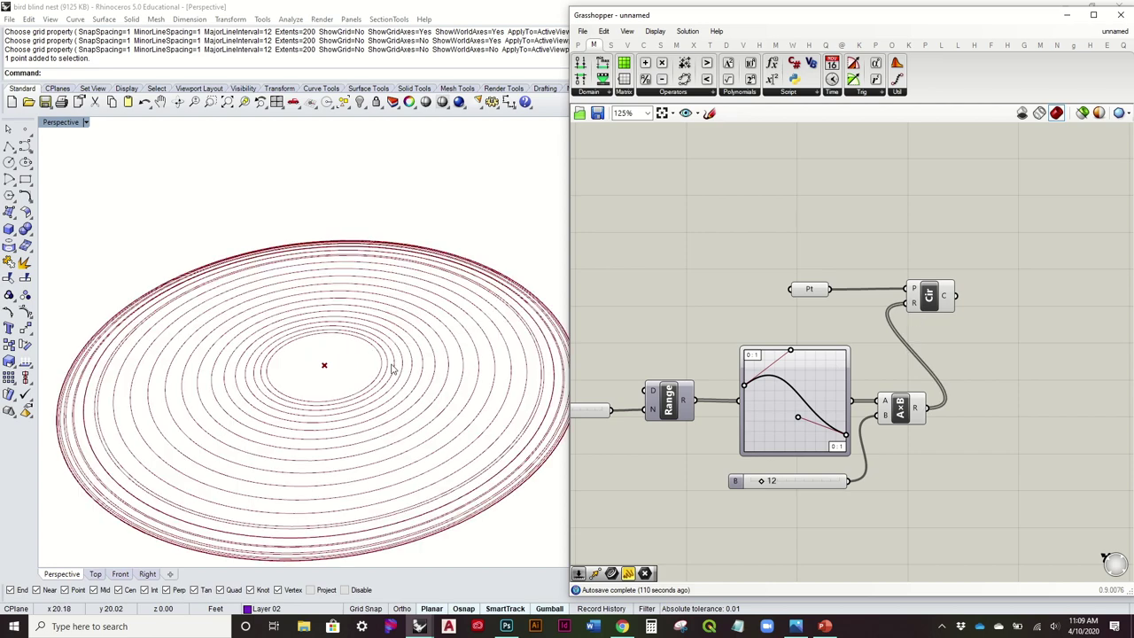
{"action": "scroll", "coordinate": [399, 364], "scroll_direction": "down", "scroll_amount": 5}
{"action": "right_click_drag", "start_coordinate": [407, 345], "coordinate": [436, 306]}
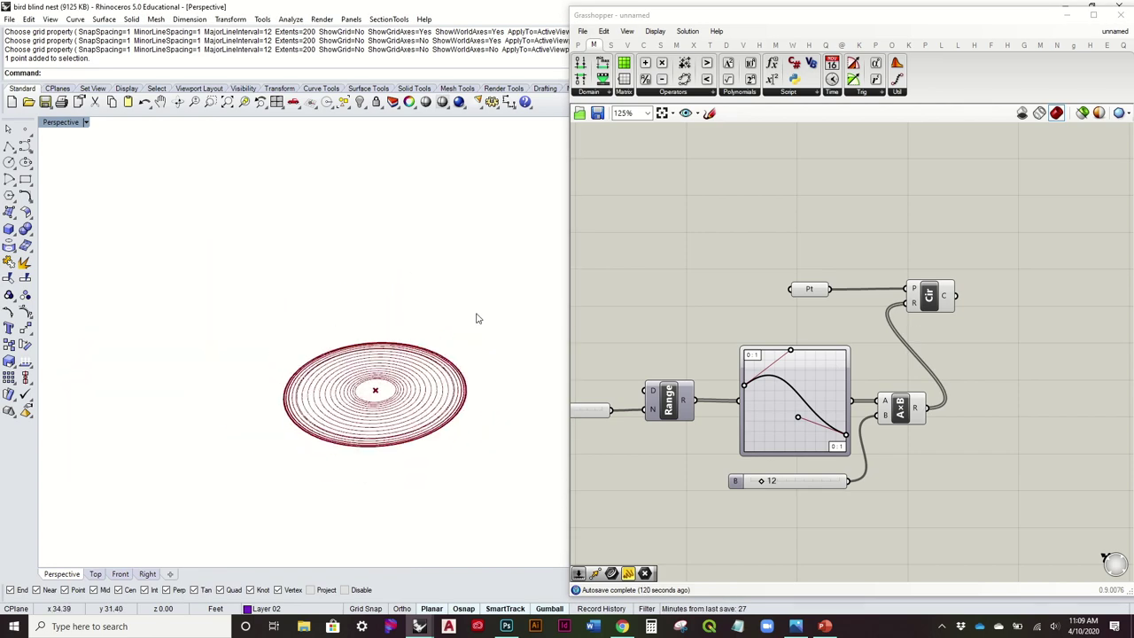
Shift the point and circle components together so the circle sits beyond the Multiplication component.
{"action": "right_click_drag", "start_coordinate": [976, 400], "coordinate": [727, 350]}
{"action": "right_click_drag", "start_coordinate": [792, 283], "coordinate": [926, 305]}
{"action": "left_click_drag", "start_coordinate": [912, 306], "coordinate": [663, 216]}
{"action": "left_click_drag", "start_coordinate": [804, 264], "coordinate": [868, 276]}
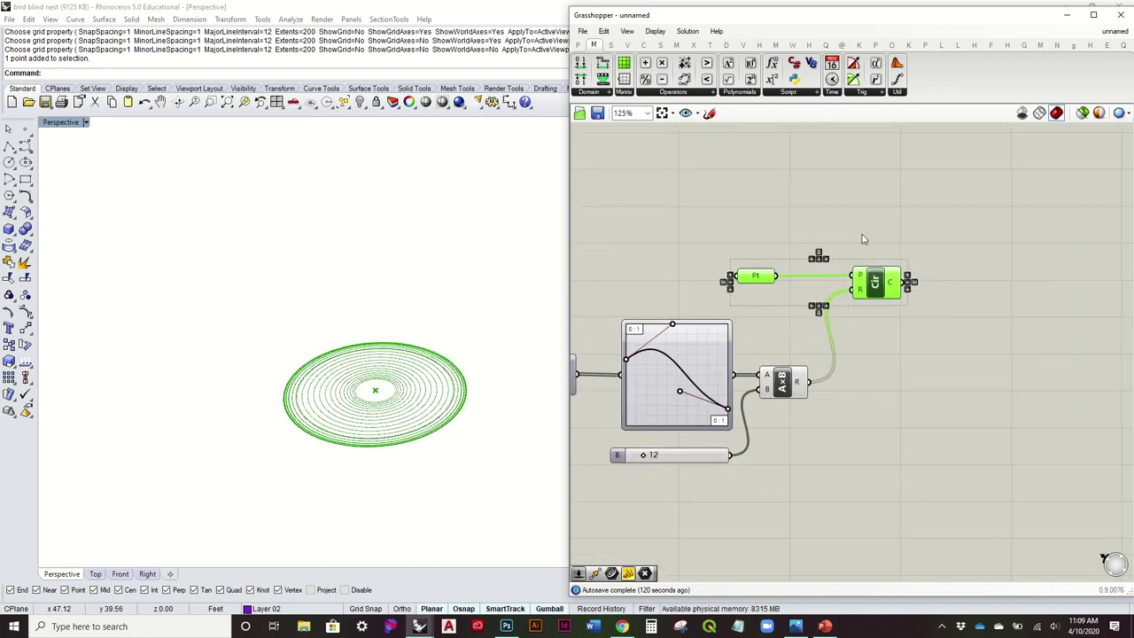
{"action": "left_click", "coordinate": [861, 237]}
Add a Move component after the circle component and feed the circles into its Geometry input.
{"action": "right_click_drag", "start_coordinate": [860, 239], "coordinate": [758, 228]}
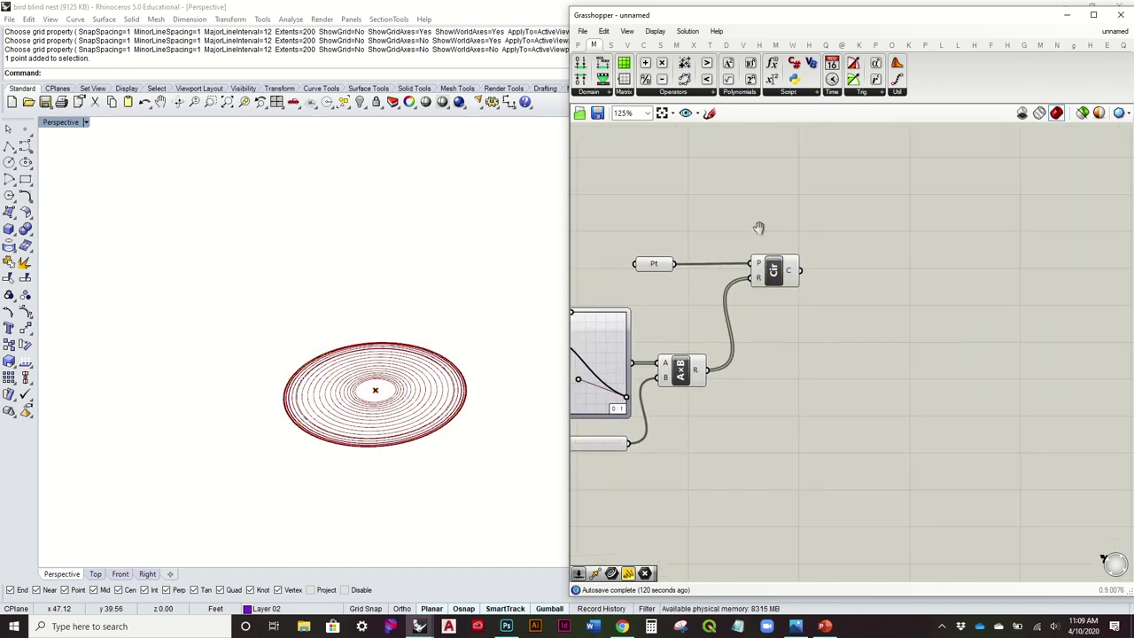
{"action": "double_click", "coordinate": [777, 336]}
{"action": "type", "text": "move"}
{"action": "key", "text": "Return"}
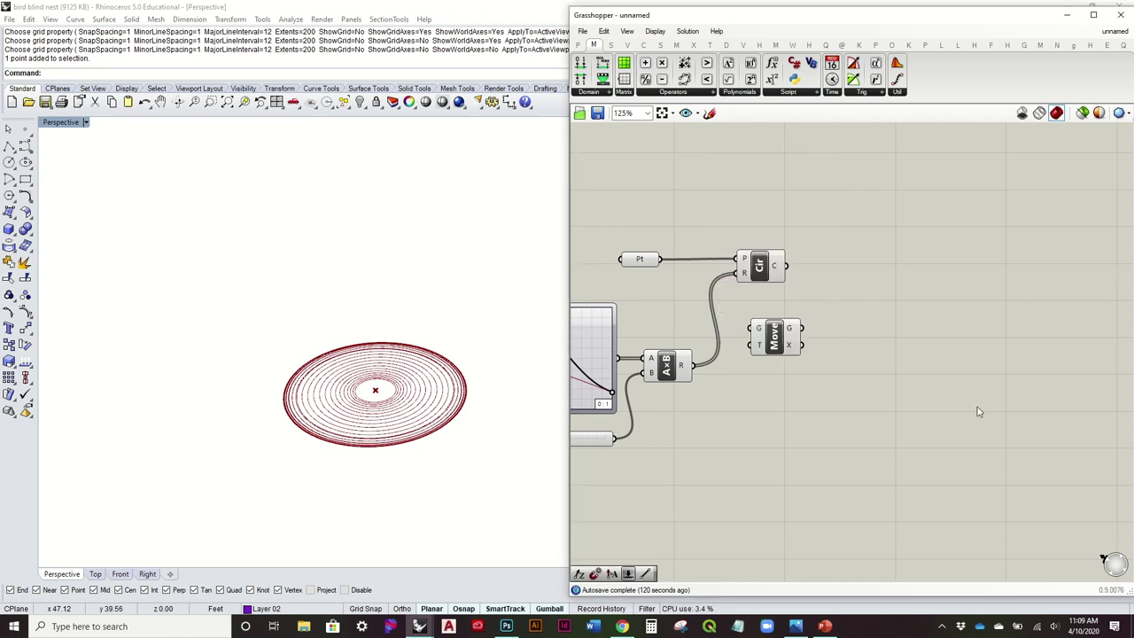
{"action": "left_click_drag", "start_coordinate": [786, 265], "coordinate": [866, 284]}
{"action": "left_click", "coordinate": [795, 367]}
{"action": "right_click_drag", "start_coordinate": [466, 412], "coordinate": [456, 381]}
{"action": "right_click_drag", "start_coordinate": [795, 433], "coordinate": [939, 399]}
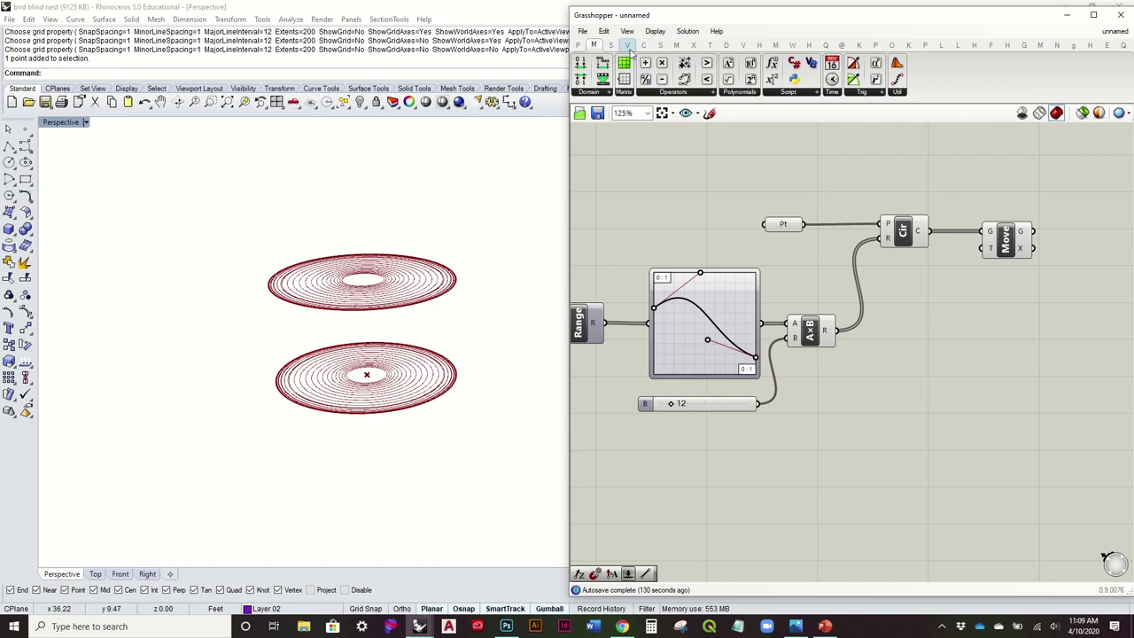
Add a Series component below the circle and Move components, with a 0.5 number slider beside it.
{"action": "left_click", "coordinate": [611, 45]}
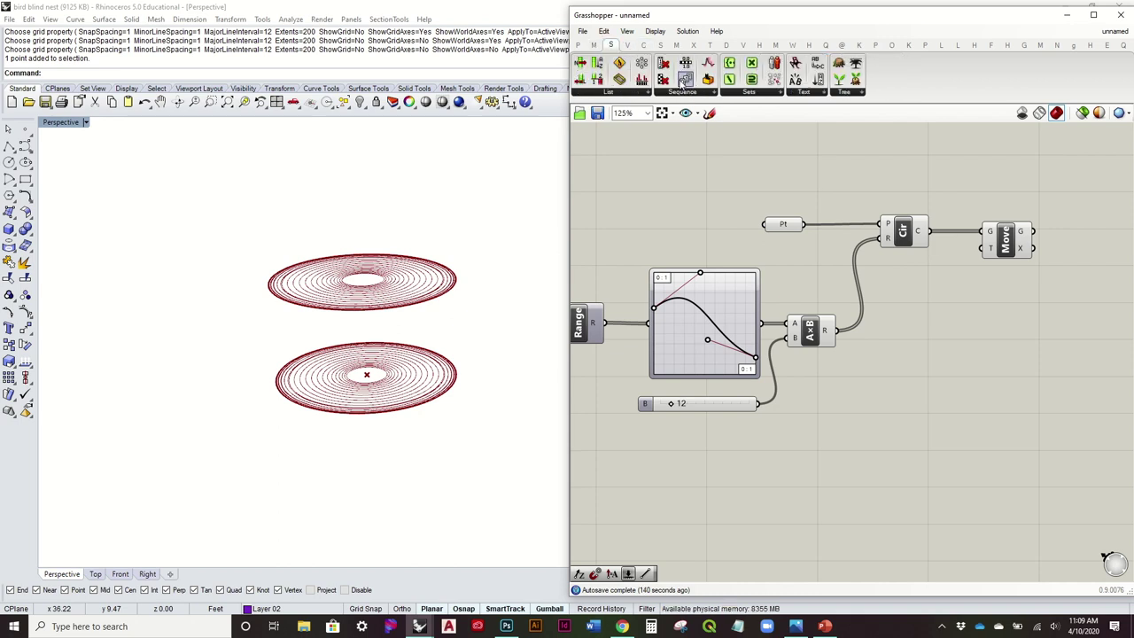
{"action": "left_click_drag", "start_coordinate": [685, 80], "coordinate": [903, 365]}
{"action": "right_click_drag", "start_coordinate": [903, 365], "coordinate": [963, 359]}
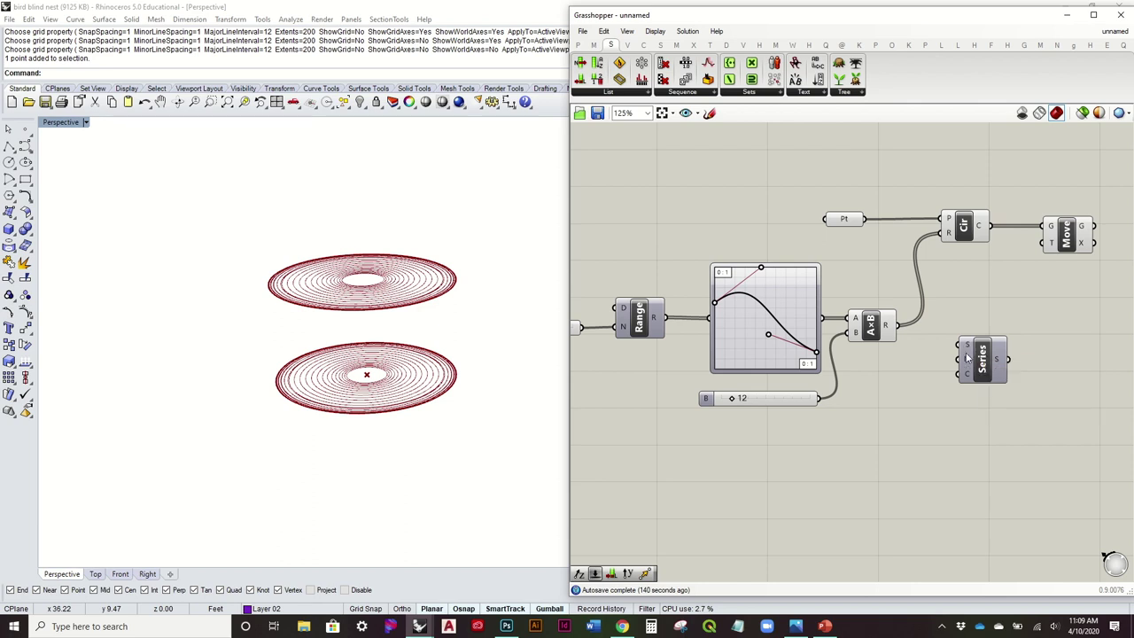
{"action": "double_click", "coordinate": [896, 396]}
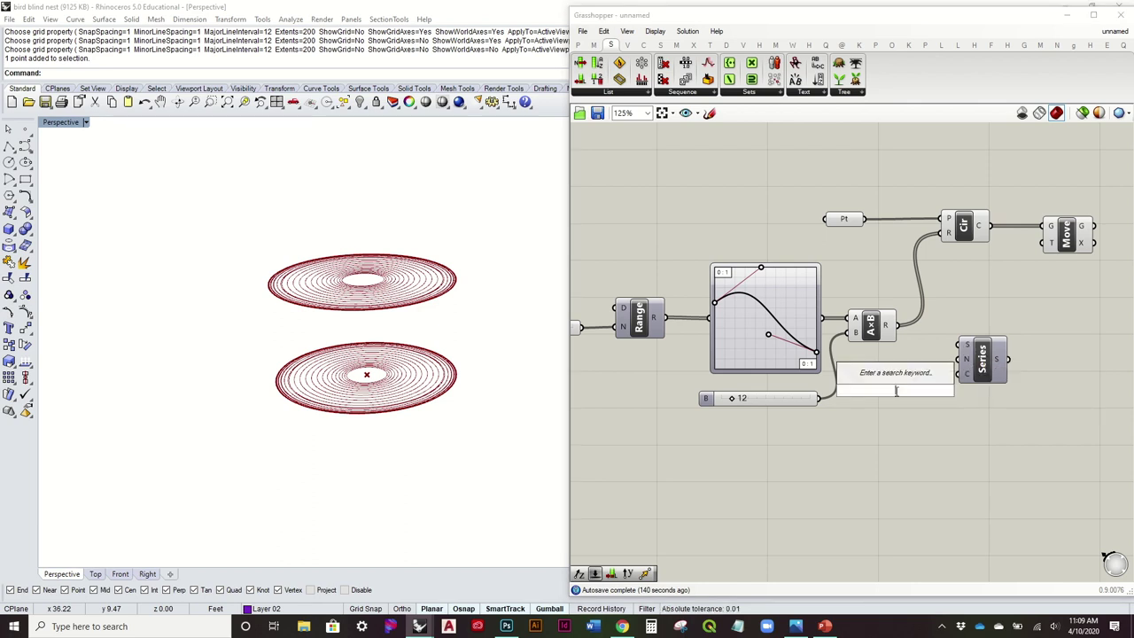
{"action": "type", "text": "0.5"}
{"action": "key", "text": "Return"}
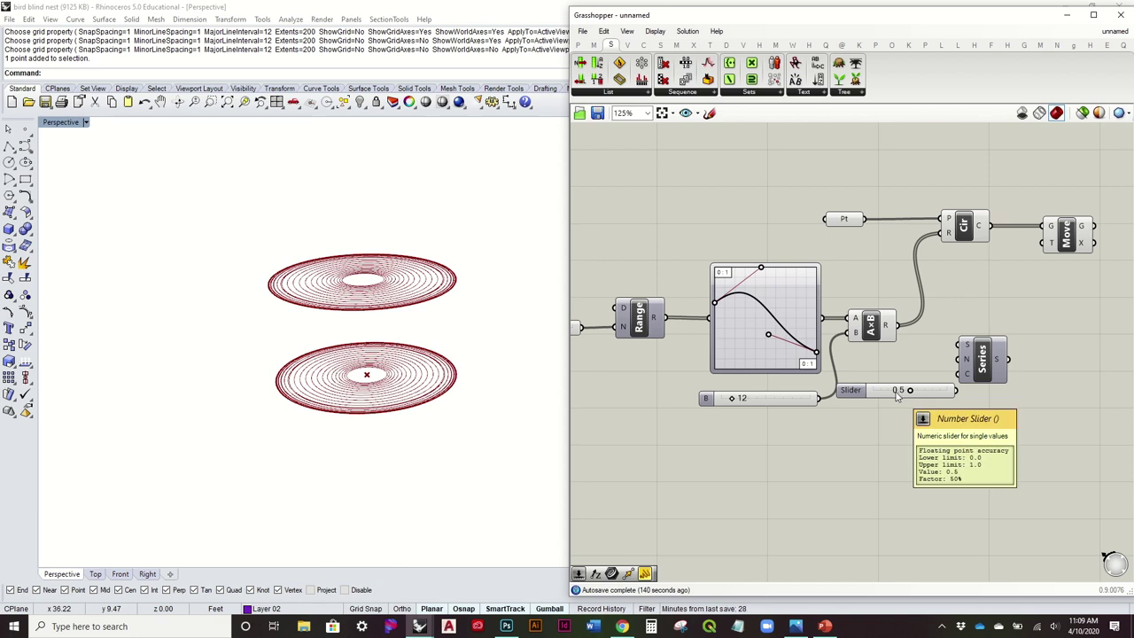
Set the new slider to 1.0, connect it to the Series' Step input, and move the pair clear of the Multiplication component.
{"action": "left_click_drag", "start_coordinate": [982, 359], "coordinate": [1018, 357]}
{"action": "left_click_drag", "start_coordinate": [949, 390], "coordinate": [962, 364]}
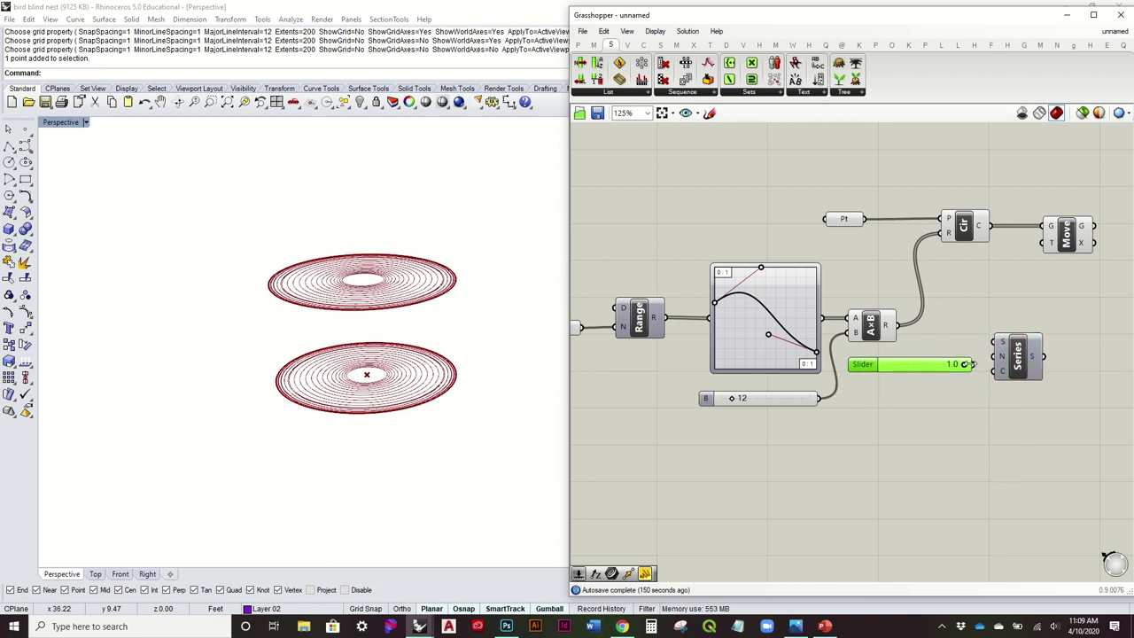
{"action": "left_click_drag", "start_coordinate": [994, 356], "coordinate": [995, 357]}
{"action": "left_click_drag", "start_coordinate": [1009, 369], "coordinate": [1016, 380]}
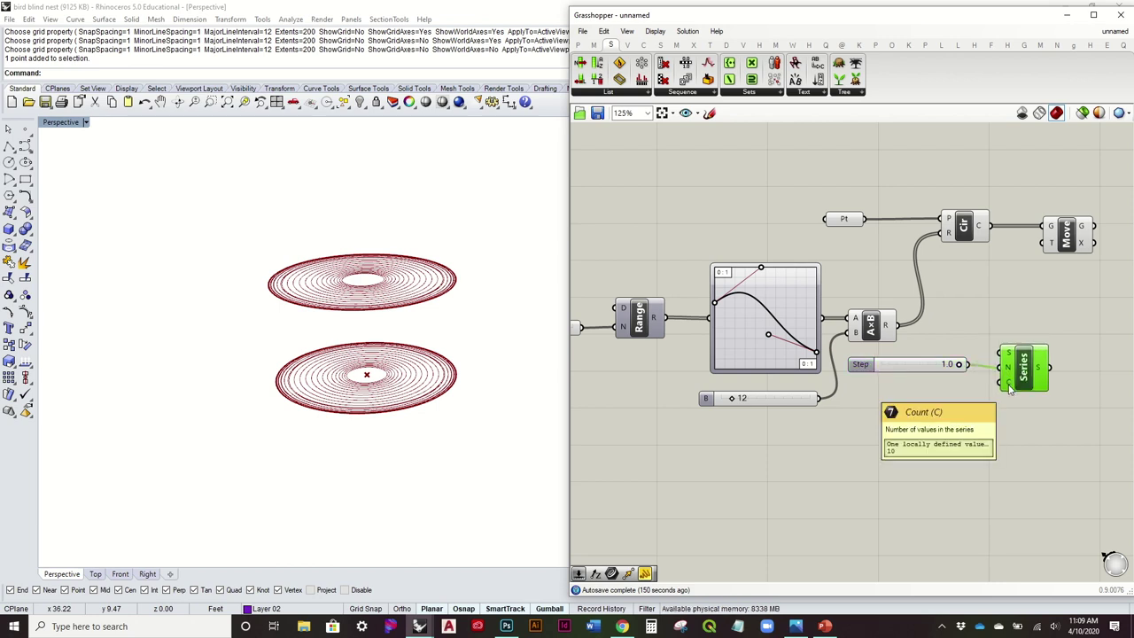
{"action": "left_click_drag", "start_coordinate": [1017, 383], "coordinate": [1008, 376]}
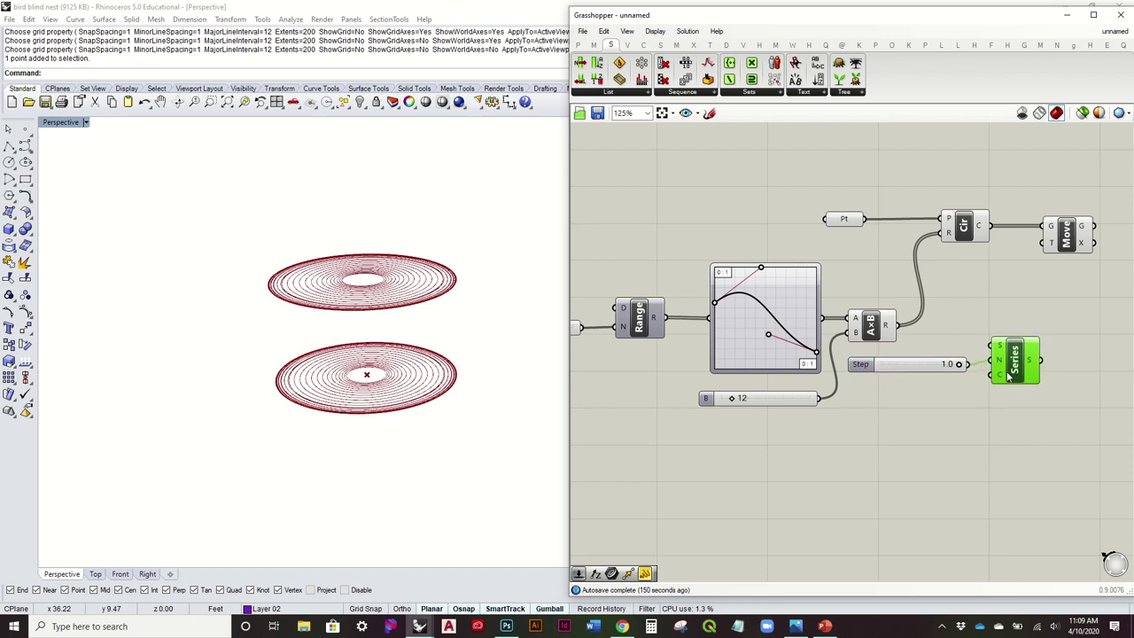
{"action": "left_click_drag", "start_coordinate": [1063, 434], "coordinate": [923, 336]}
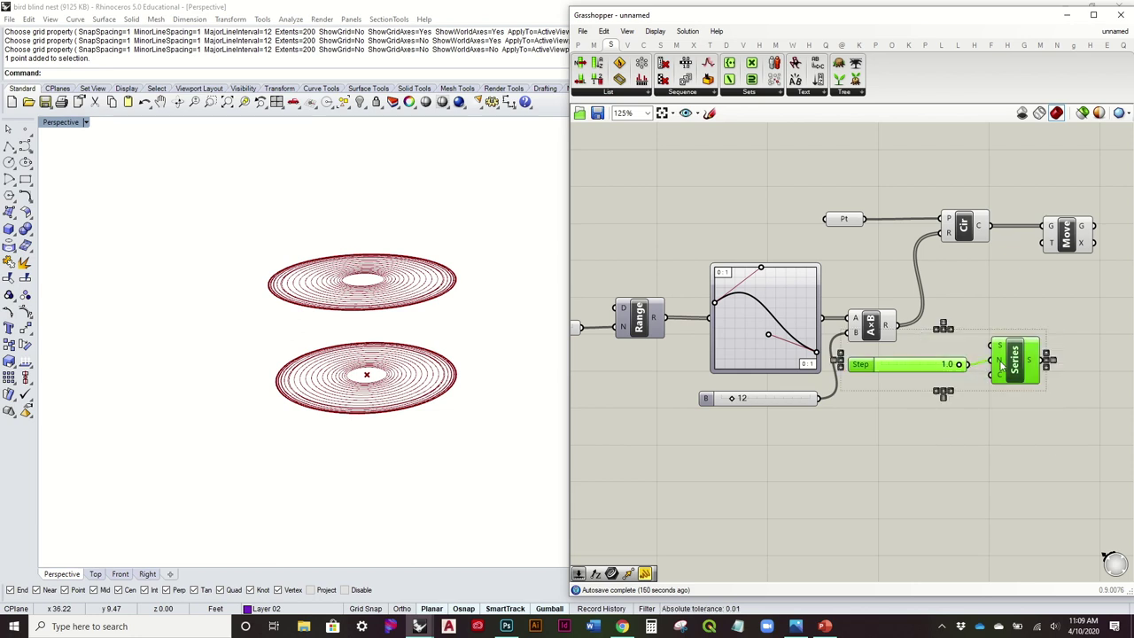
{"action": "left_click_drag", "start_coordinate": [1032, 368], "coordinate": [1063, 373]}
{"action": "left_click", "coordinate": [1007, 301]}
Add a List Length component below the step slider, feed it the Range output, and connect its length to the Series' Count input.
{"action": "right_click_drag", "start_coordinate": [722, 317], "coordinate": [772, 309]}
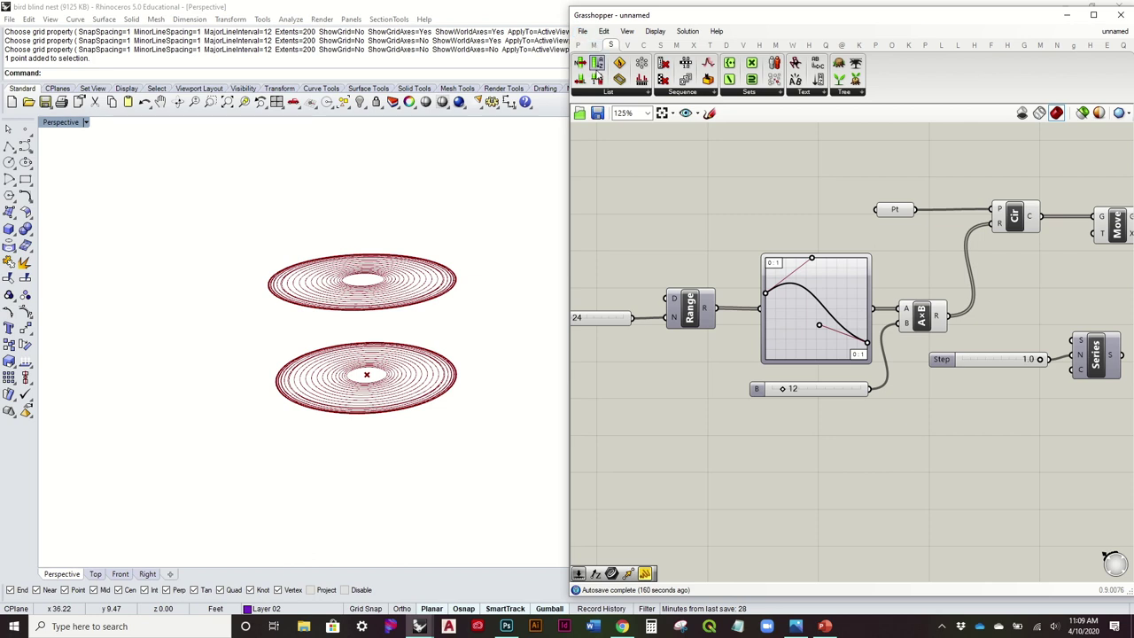
{"action": "left_click_drag", "start_coordinate": [1022, 484], "coordinate": [998, 417]}
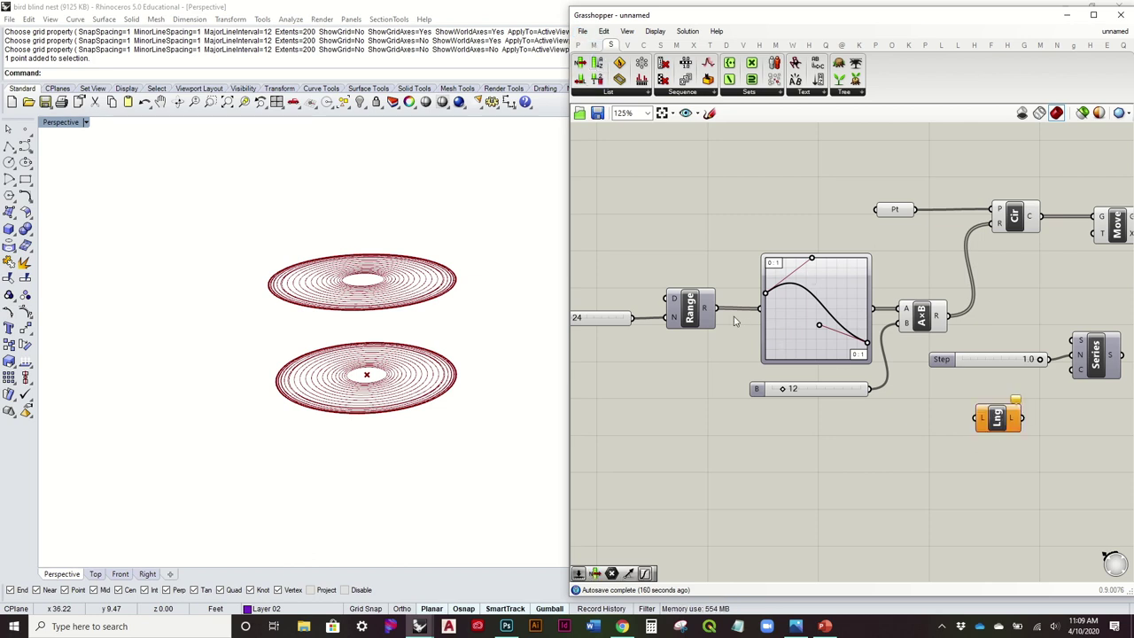
{"action": "left_click_drag", "start_coordinate": [709, 307], "coordinate": [1073, 355]}
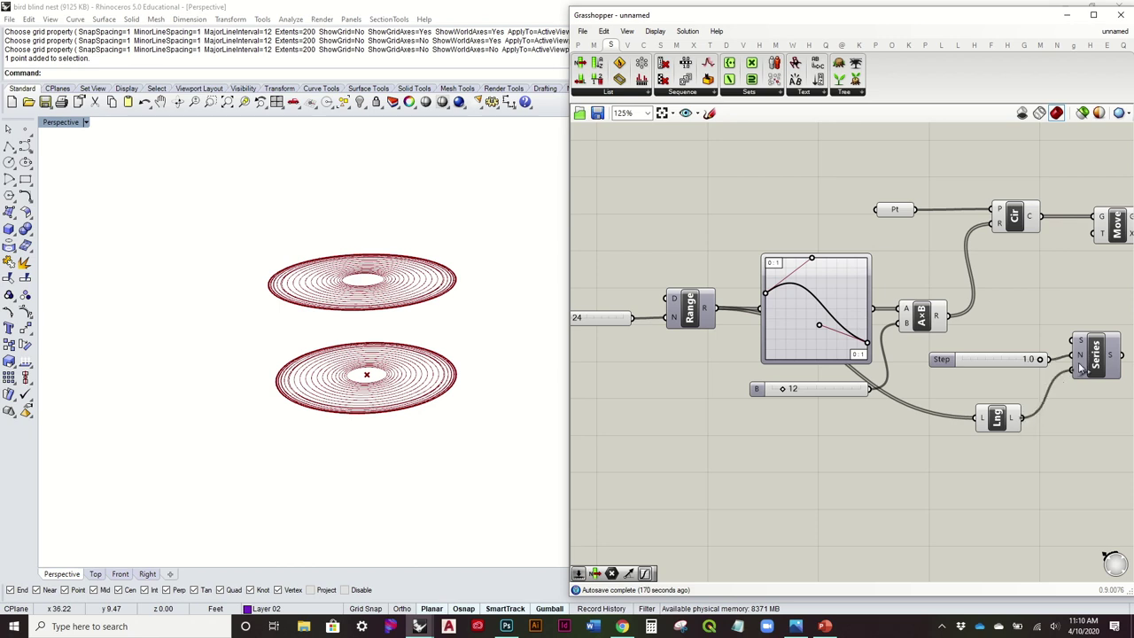
{"action": "right_click_drag", "start_coordinate": [1079, 367], "coordinate": [928, 410]}
{"action": "left_click_drag", "start_coordinate": [849, 461], "coordinate": [851, 429]}
Add a Unit Z component driven by the Series output and connect its vector to the Move component's Motion input.
{"action": "left_click_drag", "start_coordinate": [969, 399], "coordinate": [954, 326]}
{"action": "left_click_drag", "start_coordinate": [963, 280], "coordinate": [1015, 278]}
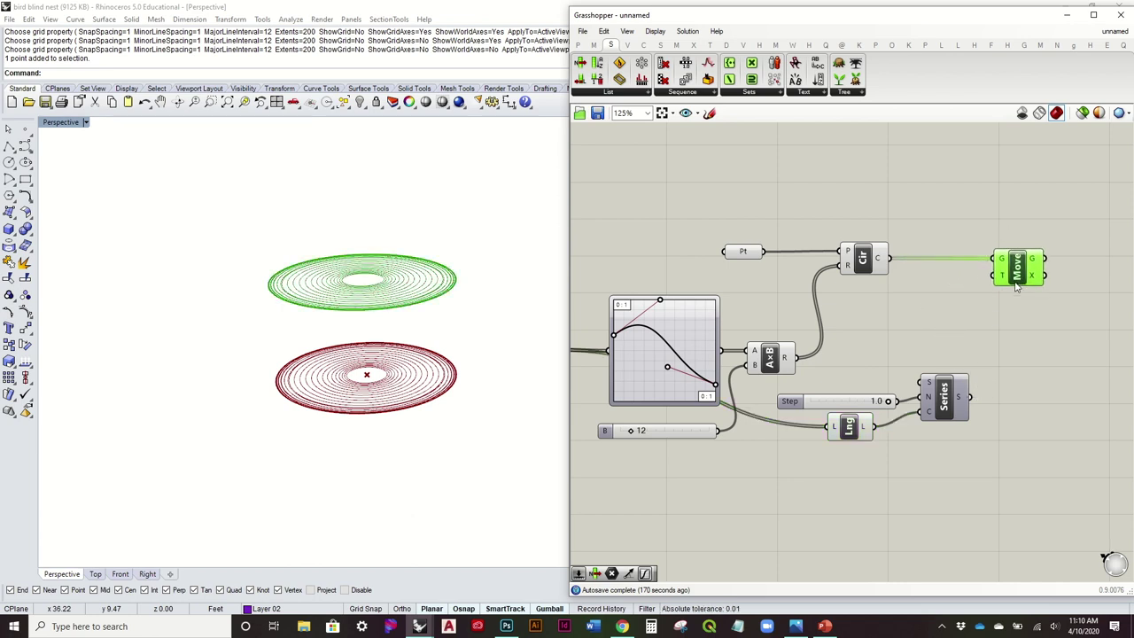
{"action": "double_click", "coordinate": [897, 329]}
{"action": "type", "text": "z"}
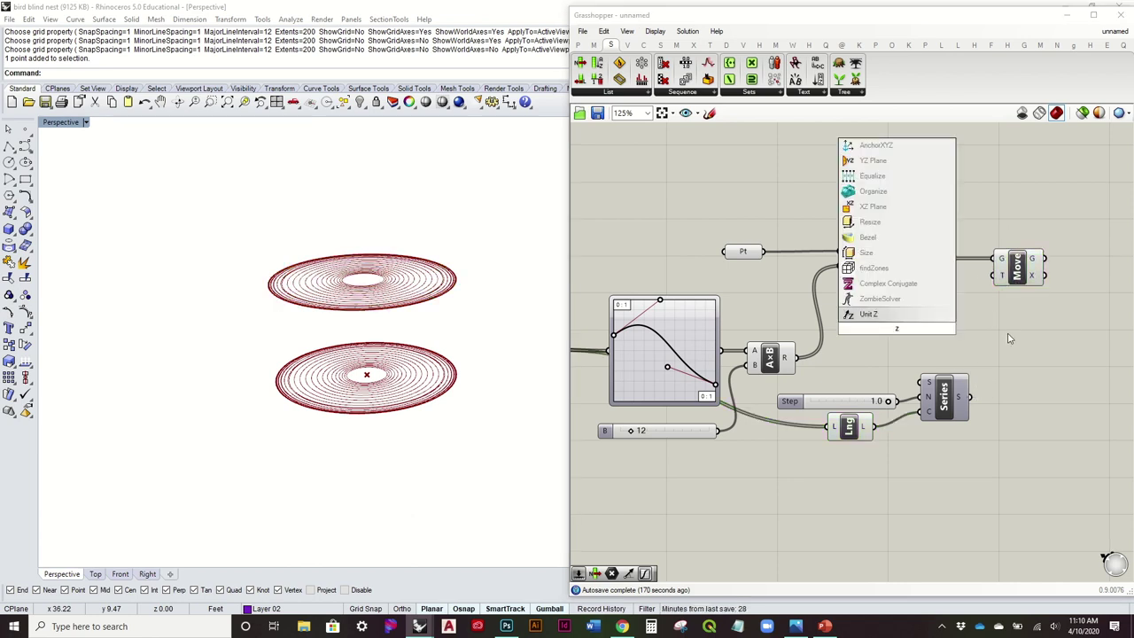
{"action": "key", "text": "Return"}
{"action": "left_click_drag", "start_coordinate": [901, 324], "coordinate": [1006, 335]}
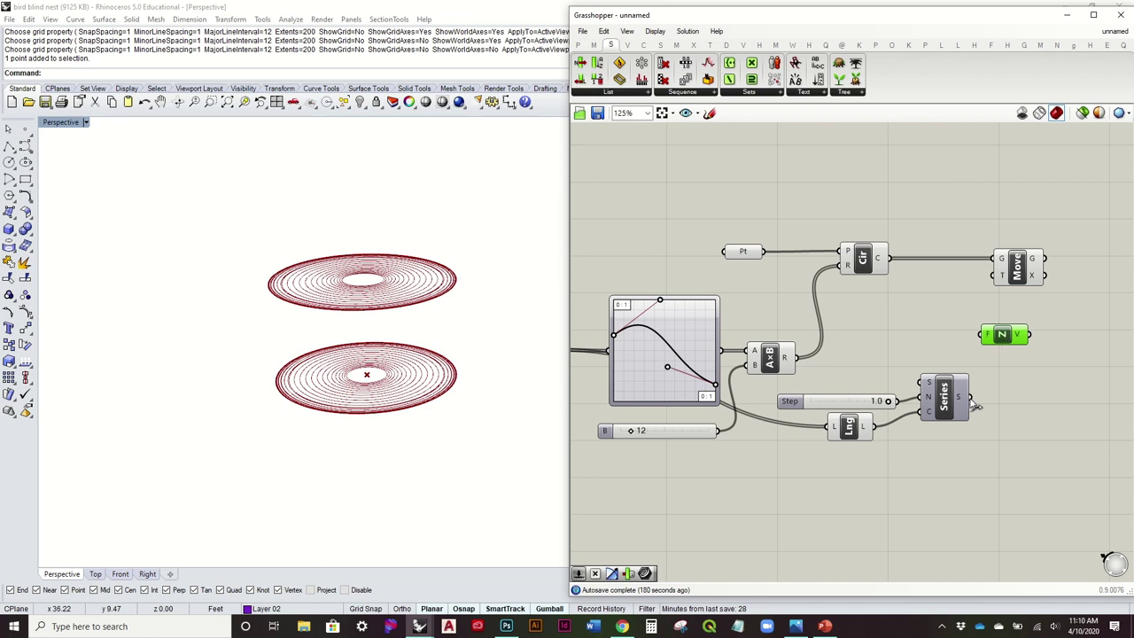
{"action": "right_click_drag", "start_coordinate": [1019, 277], "coordinate": [855, 293]}
{"action": "mouse_move", "coordinate": [855, 294]}
{"action": "left_mouse_down"}
{"action": "mouse_move", "coordinate": [901, 292]}
{"action": "mouse_move", "coordinate": [873, 304]}
{"action": "left_mouse_up"}
{"action": "left_click_drag", "start_coordinate": [846, 345], "coordinate": [858, 398]}
Set the Series step slider to 0.5 to reduce the vertical spacing between circles.
{"action": "mouse_move", "coordinate": [354, 406]}
{"action": "right_mouse_down"}
{"action": "mouse_move", "coordinate": [354, 367]}
{"action": "mouse_move", "coordinate": [372, 408]}
{"action": "right_mouse_up"}
{"action": "right_click_drag", "start_coordinate": [669, 393], "coordinate": [806, 362]}
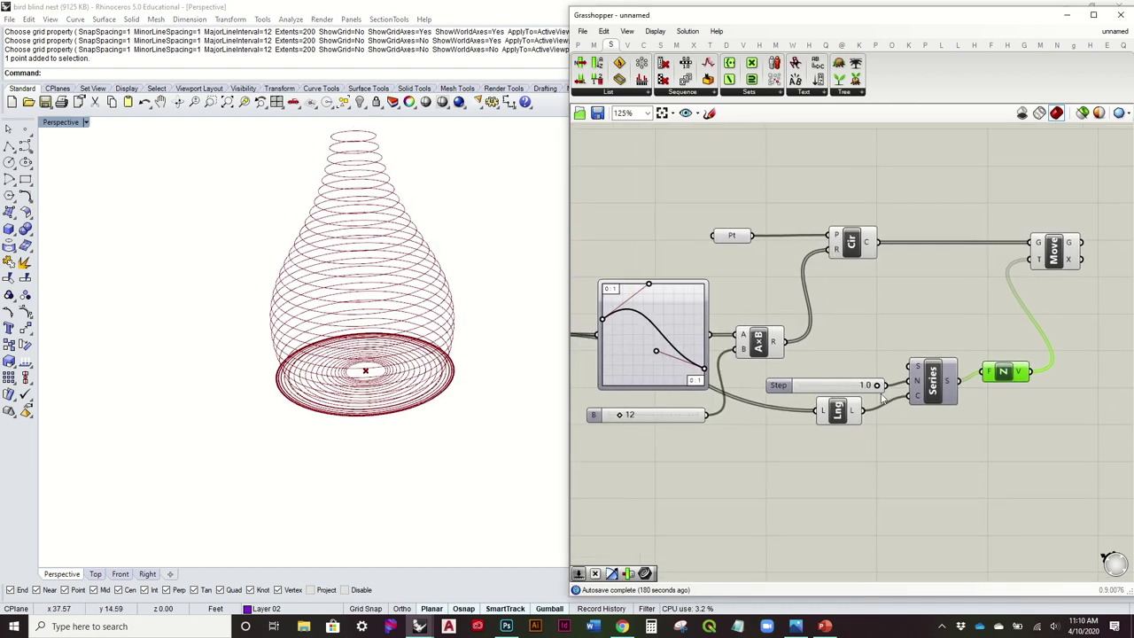
{"action": "left_click_drag", "start_coordinate": [877, 387], "coordinate": [839, 398]}
{"action": "right_click_drag", "start_coordinate": [442, 400], "coordinate": [427, 378]}
Turn off the preview of the original Circle component so only the moved circles are displayed.
{"action": "left_click_drag", "start_coordinate": [874, 325], "coordinate": [813, 182]}
{"action": "right_click", "coordinate": [813, 183]}
{"action": "left_click", "coordinate": [861, 209]}
{"action": "mouse_move", "coordinate": [440, 356]}
{"action": "right_mouse_down"}
{"action": "mouse_move", "coordinate": [435, 304]}
{"action": "mouse_move", "coordinate": [440, 370]}
{"action": "right_mouse_up"}
Refine the Bezier graph by lowering its start point, raising its end point slightly, and adjusting the end tangent handle.
{"action": "right_click_drag", "start_coordinate": [699, 340], "coordinate": [802, 300]}
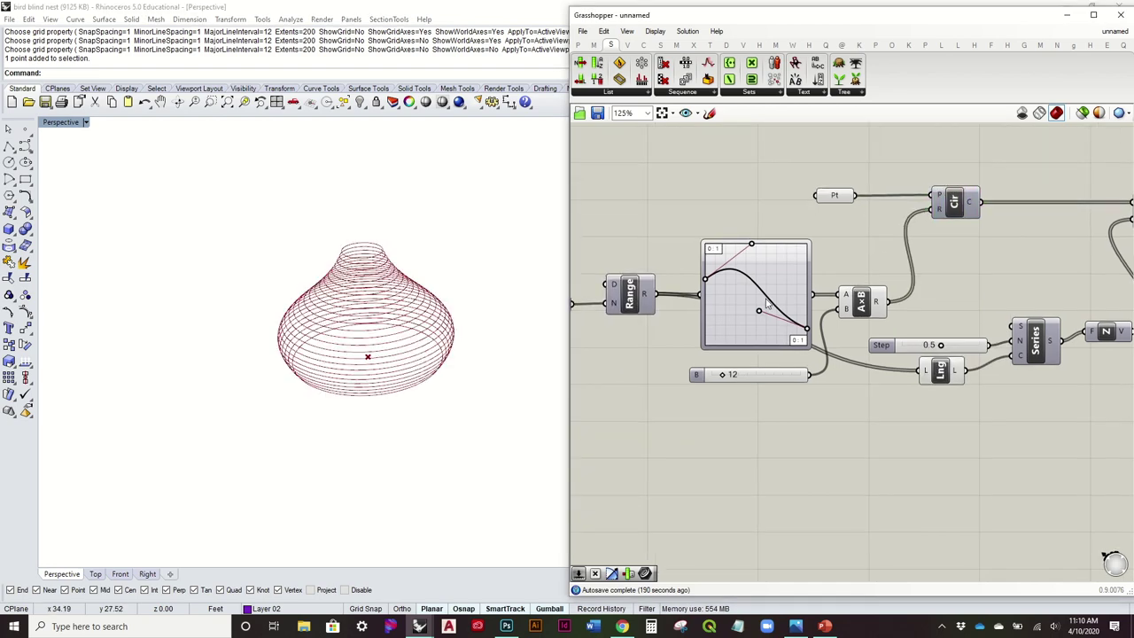
{"action": "scroll", "coordinate": [766, 302], "scroll_direction": "up", "scroll_amount": 3}
{"action": "right_click_drag", "start_coordinate": [440, 358], "coordinate": [449, 304]}
{"action": "left_click_drag", "start_coordinate": [648, 261], "coordinate": [647, 296]}
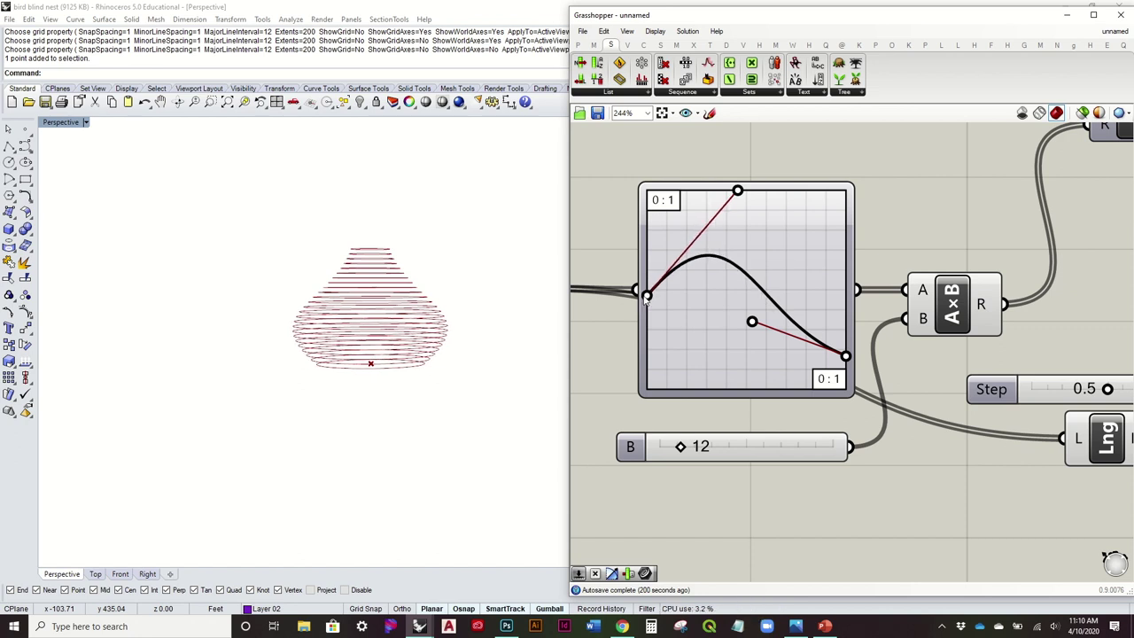
{"action": "mouse_move", "coordinate": [846, 357]}
{"action": "left_mouse_down"}
{"action": "mouse_move", "coordinate": [847, 390]}
{"action": "mouse_move", "coordinate": [847, 257]}
{"action": "mouse_move", "coordinate": [833, 276]}
{"action": "mouse_move", "coordinate": [838, 355]}
{"action": "left_mouse_up"}
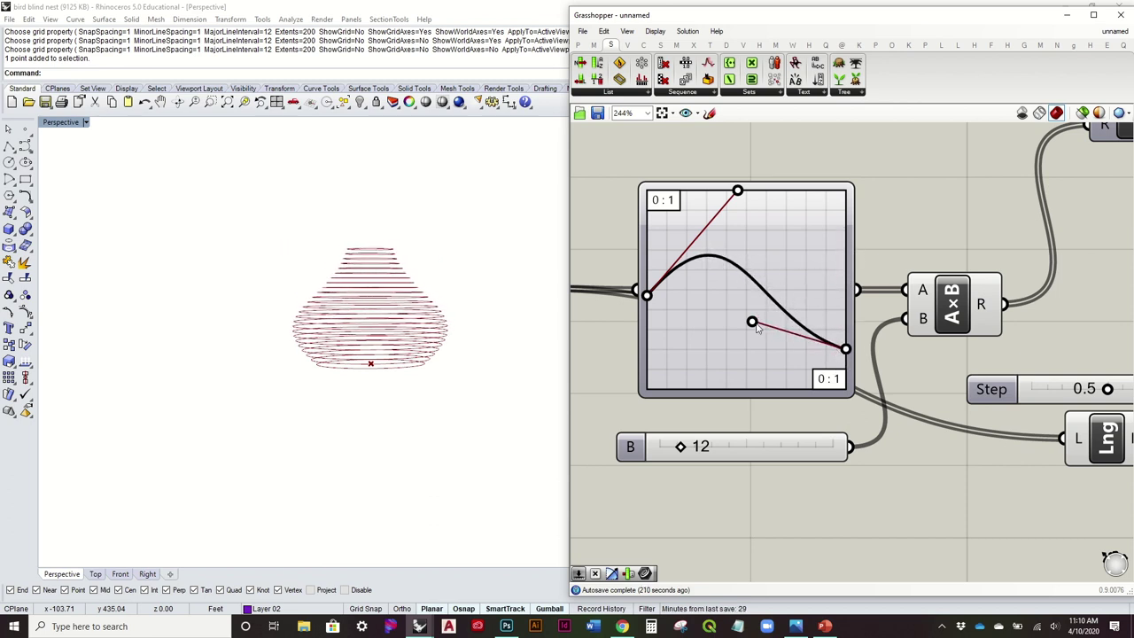
{"action": "mouse_move", "coordinate": [751, 326]}
{"action": "left_mouse_down"}
{"action": "mouse_move", "coordinate": [753, 352]}
{"action": "mouse_move", "coordinate": [750, 331]}
{"action": "left_mouse_up"}
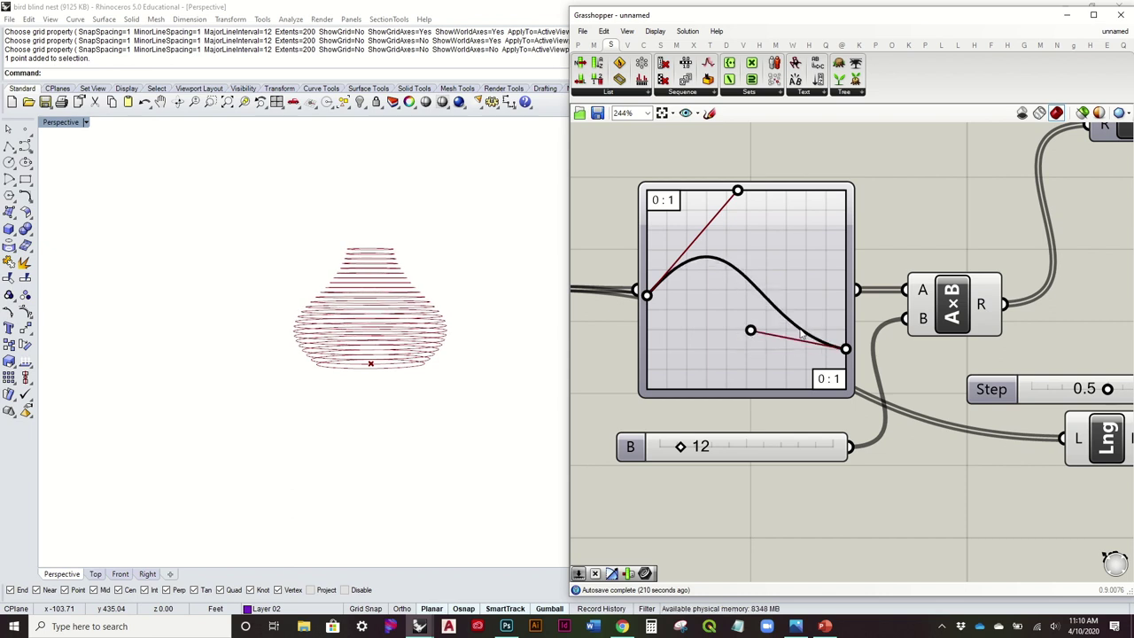
{"action": "mouse_move", "coordinate": [851, 349]}
{"action": "left_mouse_down"}
{"action": "mouse_move", "coordinate": [843, 359]}
{"action": "mouse_move", "coordinate": [847, 345]}
{"action": "left_mouse_up"}
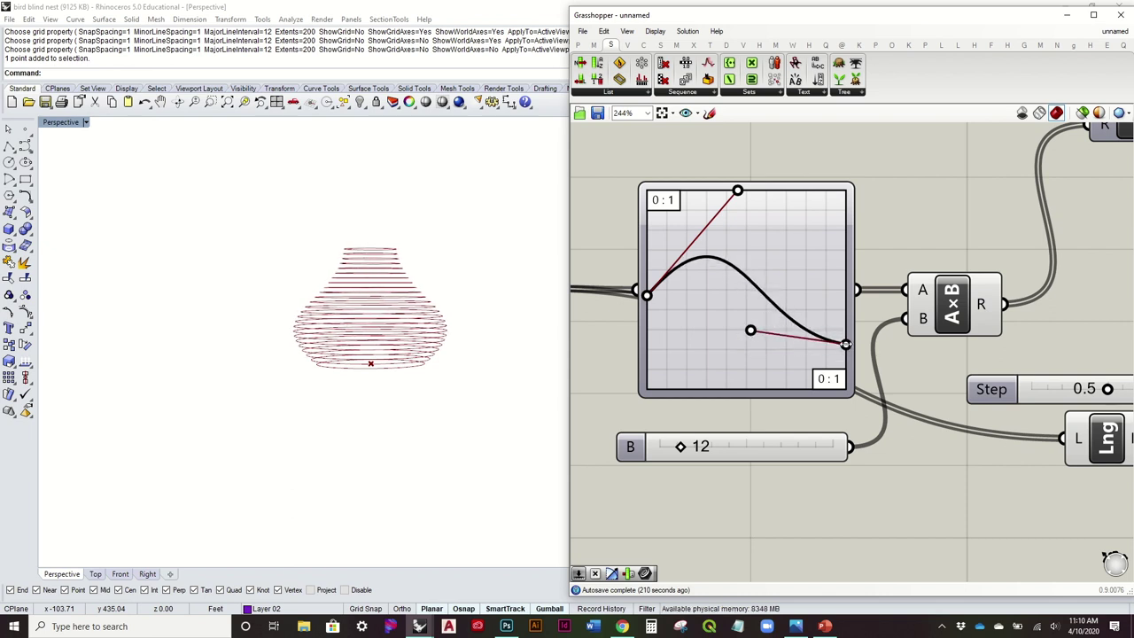
{"action": "left_click_drag", "start_coordinate": [758, 337], "coordinate": [751, 317]}
Examine the stacked-circle nest form from several angles along with the component layout that produces it.
{"action": "right_click_drag", "start_coordinate": [352, 285], "coordinate": [372, 321]}
{"action": "scroll", "coordinate": [322, 328], "scroll_direction": "down", "scroll_amount": 7}
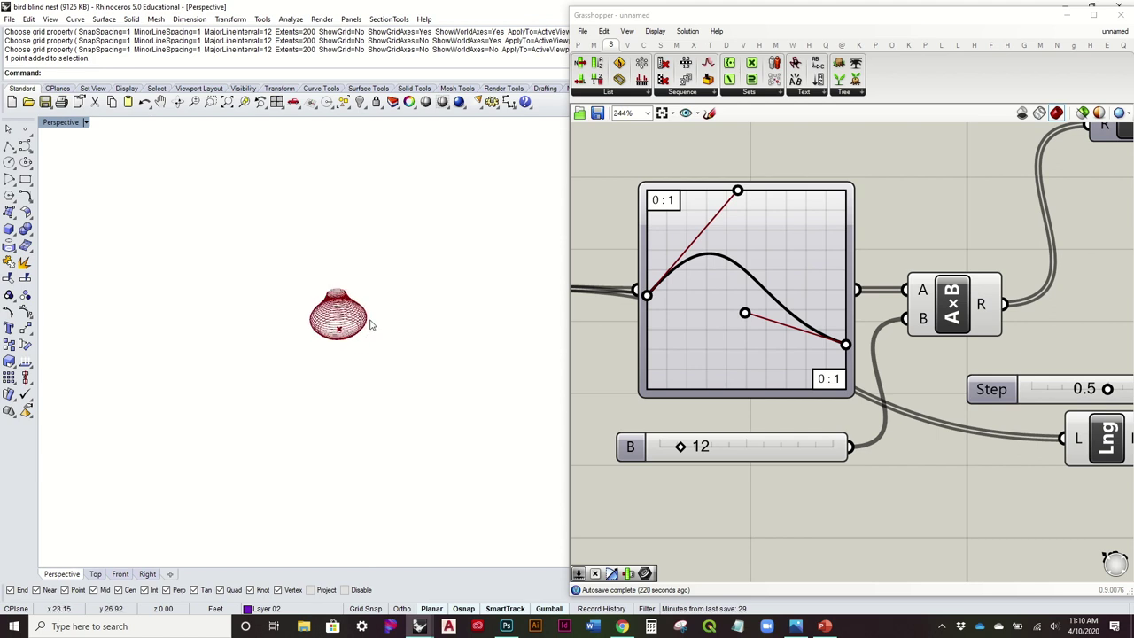
{"action": "scroll", "coordinate": [1028, 228], "scroll_direction": "down", "scroll_amount": 1}
{"action": "scroll", "coordinate": [1028, 229], "scroll_direction": "down", "scroll_amount": 3}
{"action": "right_click_drag", "start_coordinate": [482, 283], "coordinate": [448, 237]}
{"action": "right_click_drag", "start_coordinate": [887, 238], "coordinate": [1040, 240]}
{"action": "mouse_move", "coordinate": [497, 263]}
{"action": "right_mouse_down"}
{"action": "mouse_move", "coordinate": [481, 213]}
{"action": "mouse_move", "coordinate": [481, 263]}
{"action": "right_mouse_up"}
{"action": "right_click_drag", "start_coordinate": [1060, 261], "coordinate": [692, 257]}
{"action": "right_click_drag", "start_coordinate": [453, 266], "coordinate": [377, 274]}
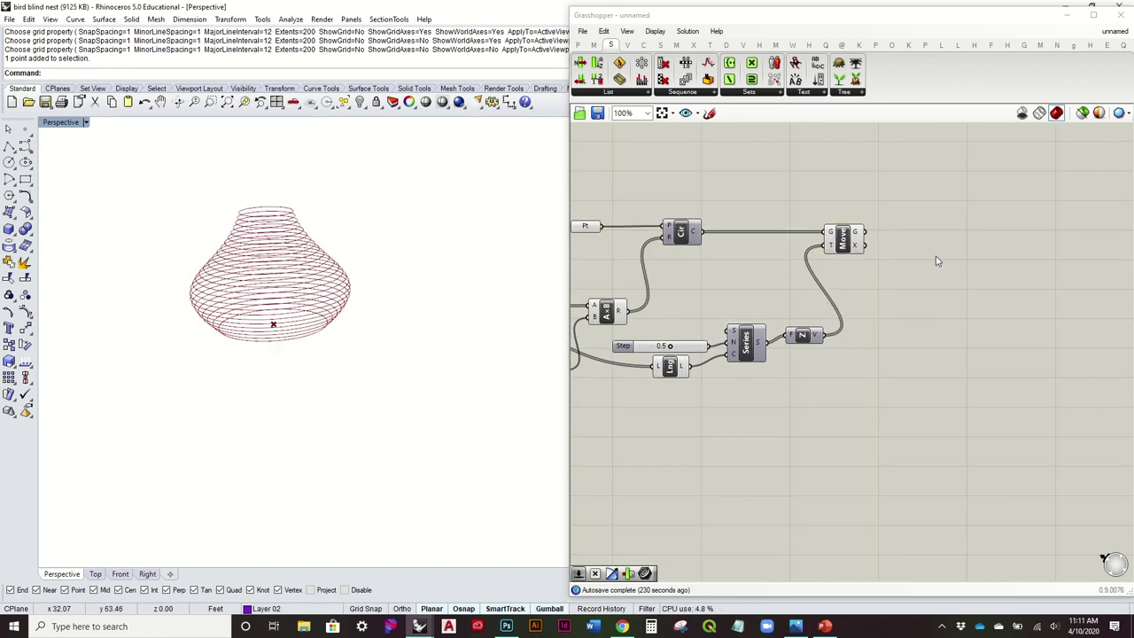
{"action": "right_click_drag", "start_coordinate": [295, 244], "coordinate": [283, 267]}
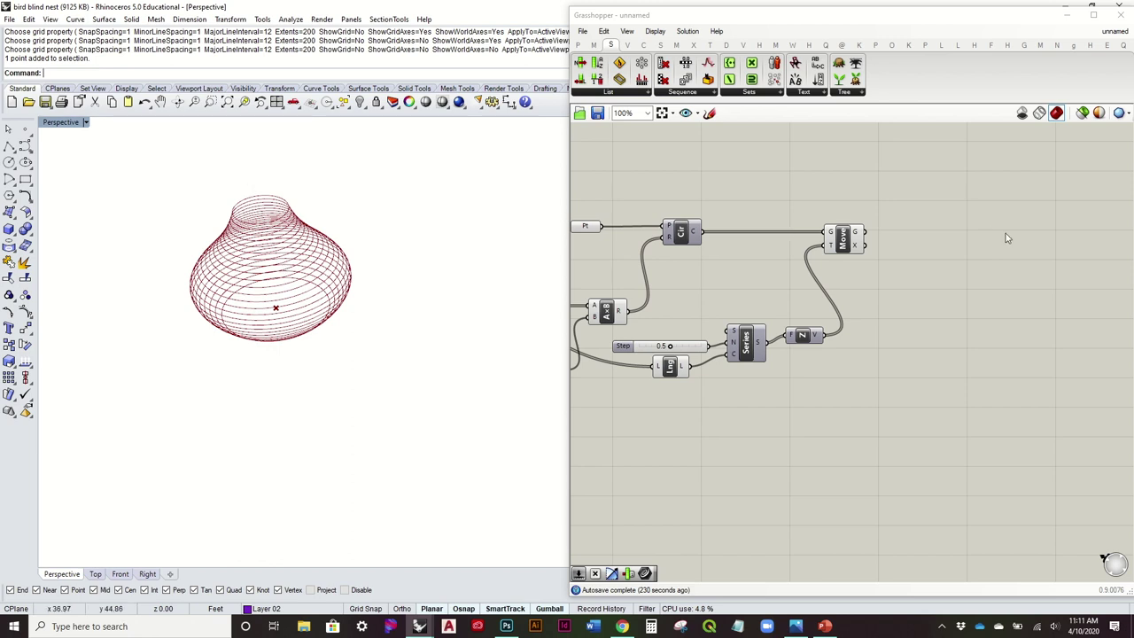
Add a Divide Curve component beyond the Move component and feed the moved circles into its Curve input.
{"action": "left_click_drag", "start_coordinate": [866, 232], "coordinate": [901, 235]}
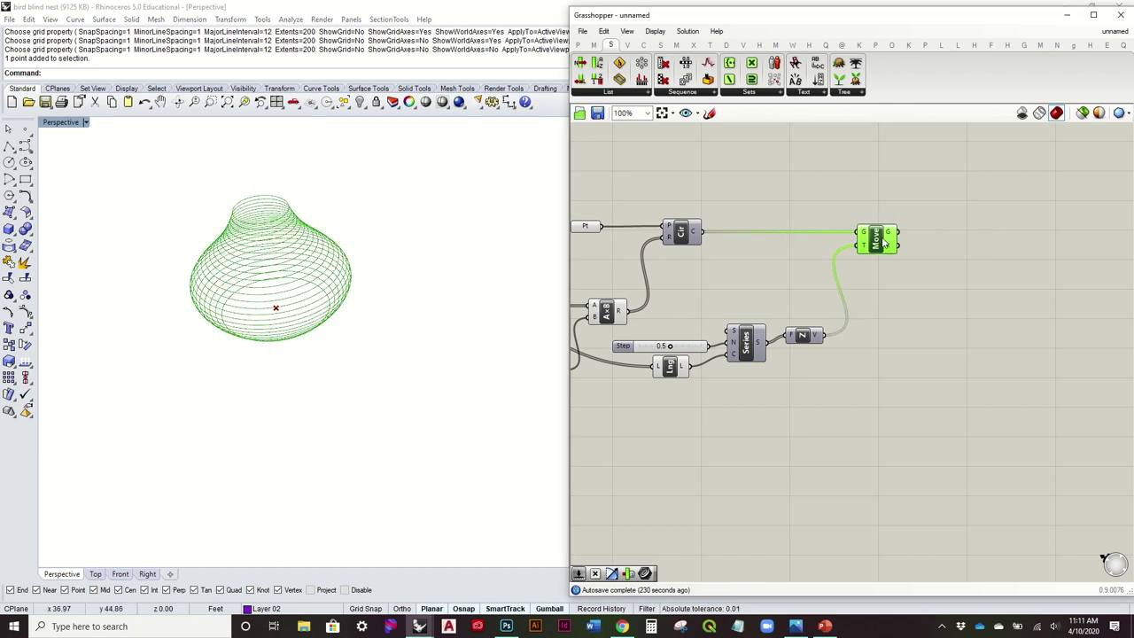
{"action": "left_click", "coordinate": [969, 215]}
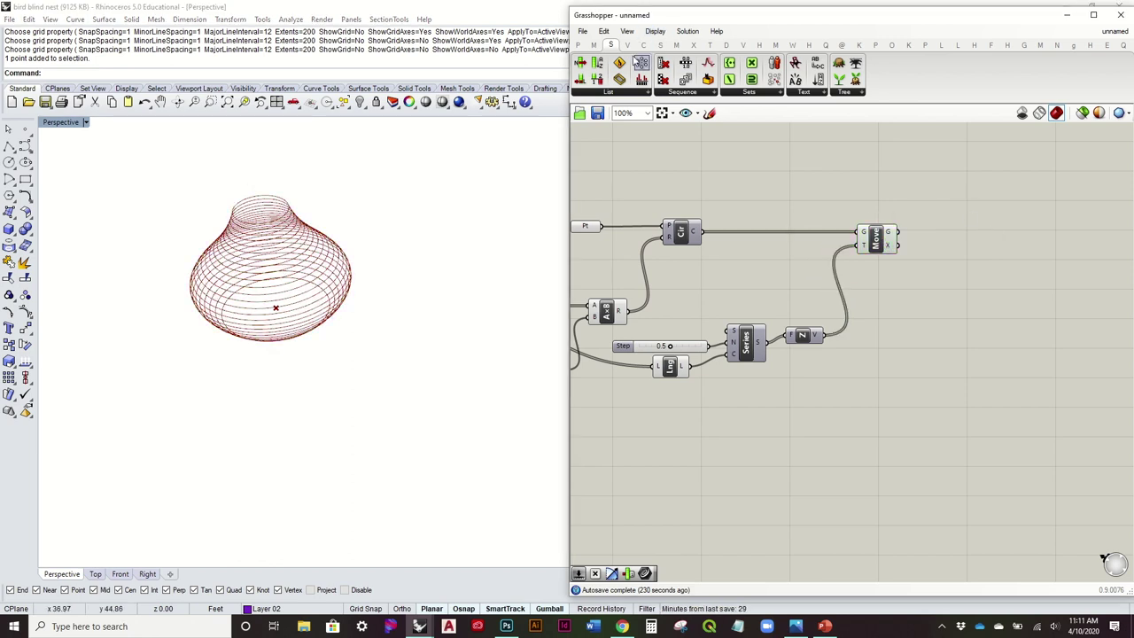
{"action": "left_click", "coordinate": [650, 47]}
{"action": "left_click_drag", "start_coordinate": [696, 71], "coordinate": [982, 234]}
{"action": "left_click_drag", "start_coordinate": [887, 236], "coordinate": [879, 236]}
{"action": "double_click", "coordinate": [893, 272]}
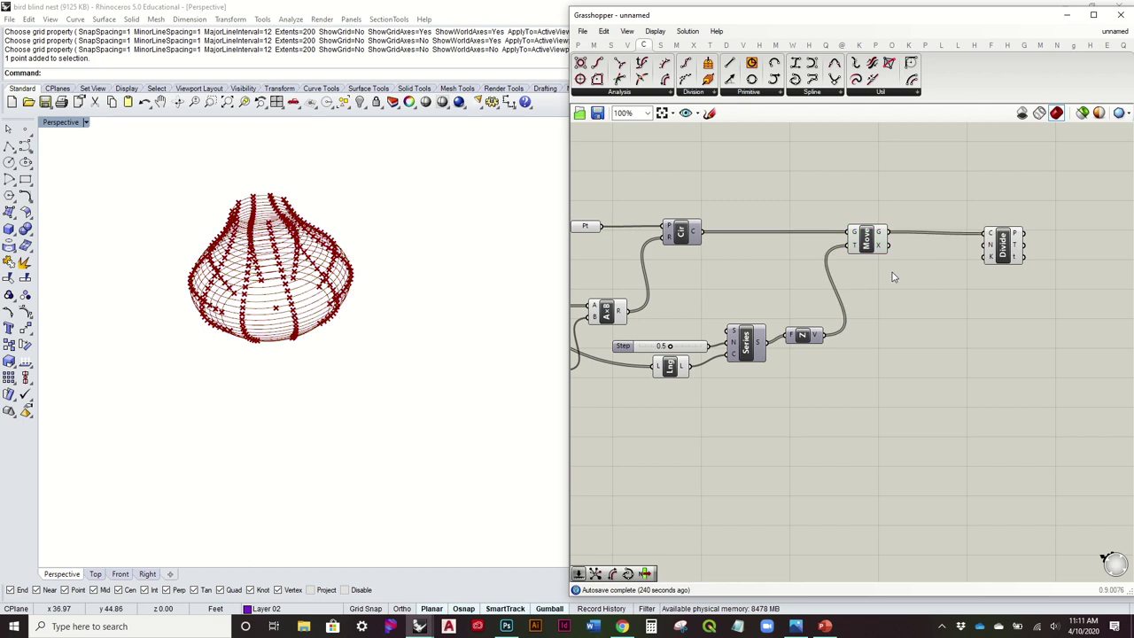
Add a number slider set to 8 and feed it into the Count input of the Divide Curve component.
{"action": "type", "text": "8"}
{"action": "key", "text": "Return"}
{"action": "scroll", "coordinate": [970, 268], "scroll_direction": "up", "scroll_amount": 3}
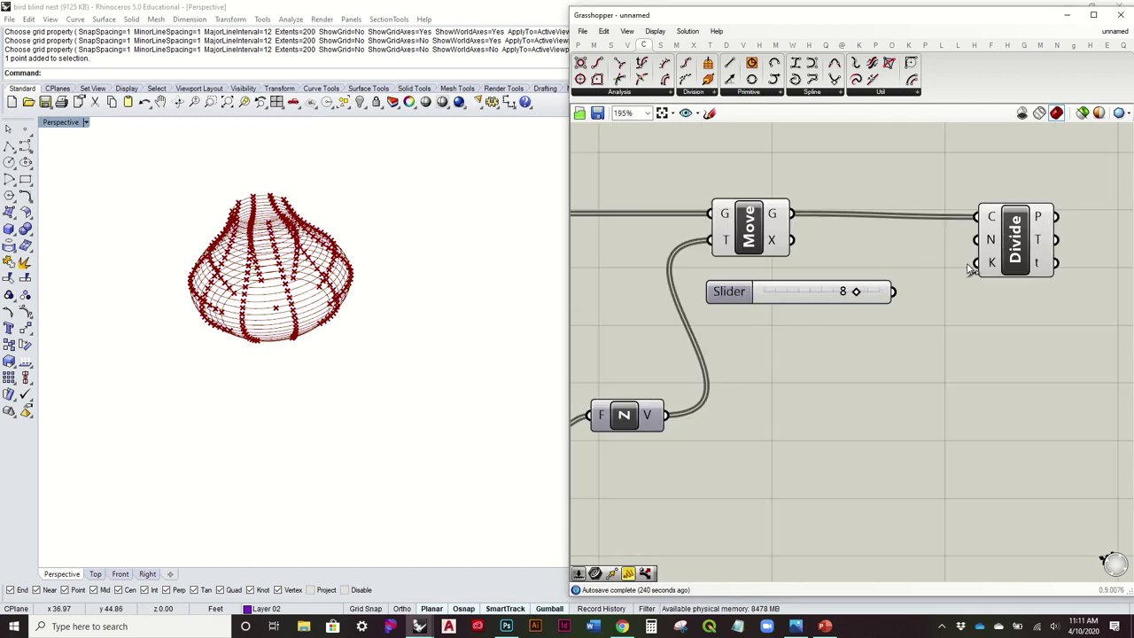
{"action": "left_click_drag", "start_coordinate": [895, 293], "coordinate": [979, 239]}
{"action": "mouse_move", "coordinate": [771, 295]}
{"action": "left_mouse_down"}
{"action": "mouse_move", "coordinate": [800, 279]}
{"action": "mouse_move", "coordinate": [774, 280]}
{"action": "left_mouse_up"}
{"action": "right_click_drag", "start_coordinate": [371, 266], "coordinate": [380, 198]}
{"action": "right_click_drag", "start_coordinate": [1057, 292], "coordinate": [921, 326]}
{"action": "left_click", "coordinate": [882, 282]}
{"action": "left_click_drag", "start_coordinate": [881, 282], "coordinate": [849, 273]}
{"action": "left_click", "coordinate": [849, 216]}
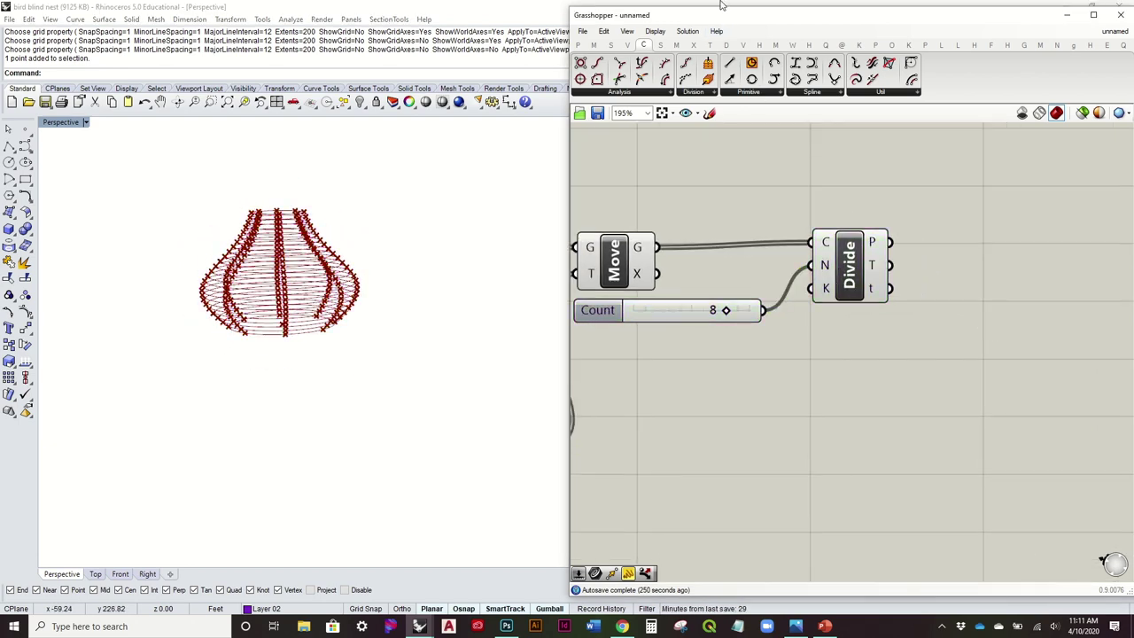
Add a Flip Matrix component after Divide Curve and feed the division points into its Data input.
{"action": "left_click", "coordinate": [611, 46]}
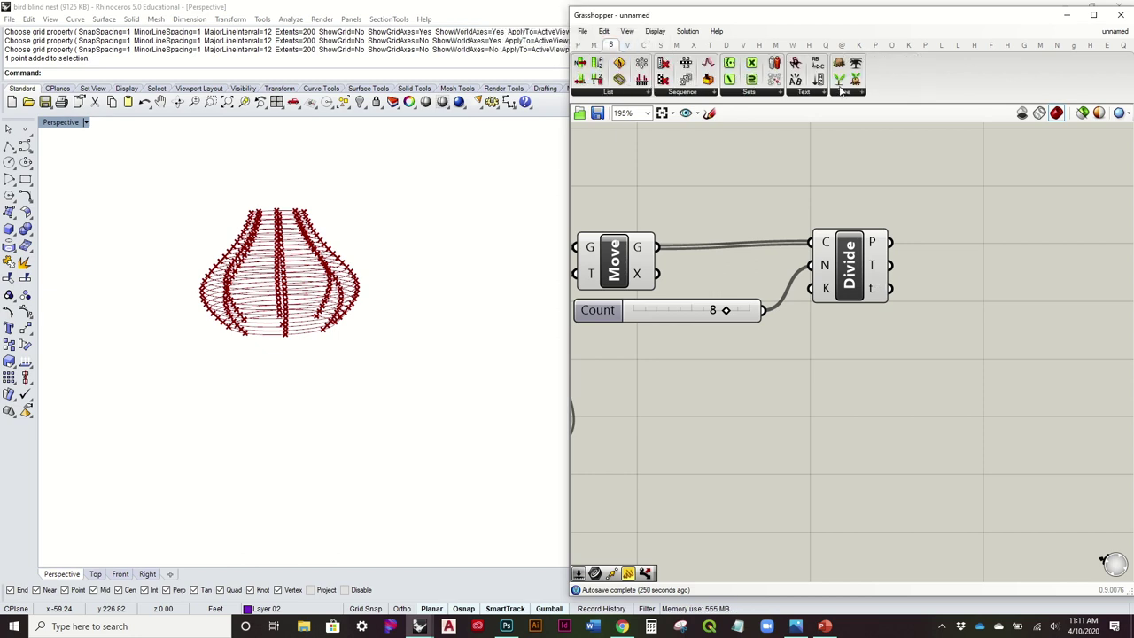
{"action": "left_click", "coordinate": [846, 94]}
{"action": "left_click_drag", "start_coordinate": [859, 183], "coordinate": [996, 254]}
{"action": "left_click_drag", "start_coordinate": [895, 246], "coordinate": [930, 230]}
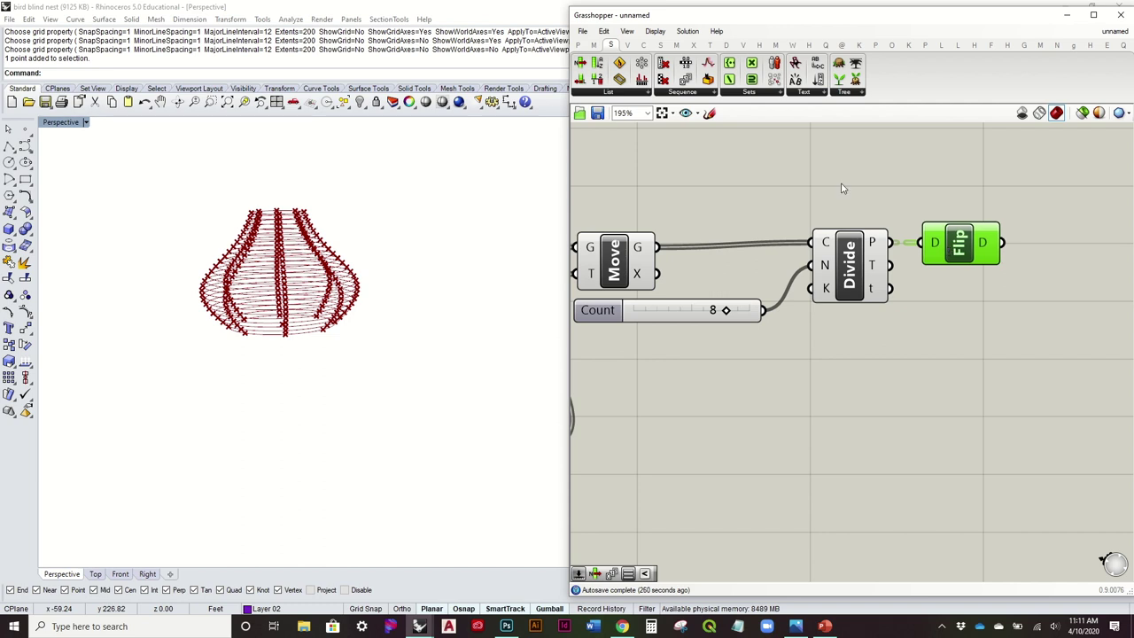
Add an Interpolate curve component after Flip Matrix and connect the flipped points to its Vertices input.
{"action": "left_click", "coordinate": [644, 46]}
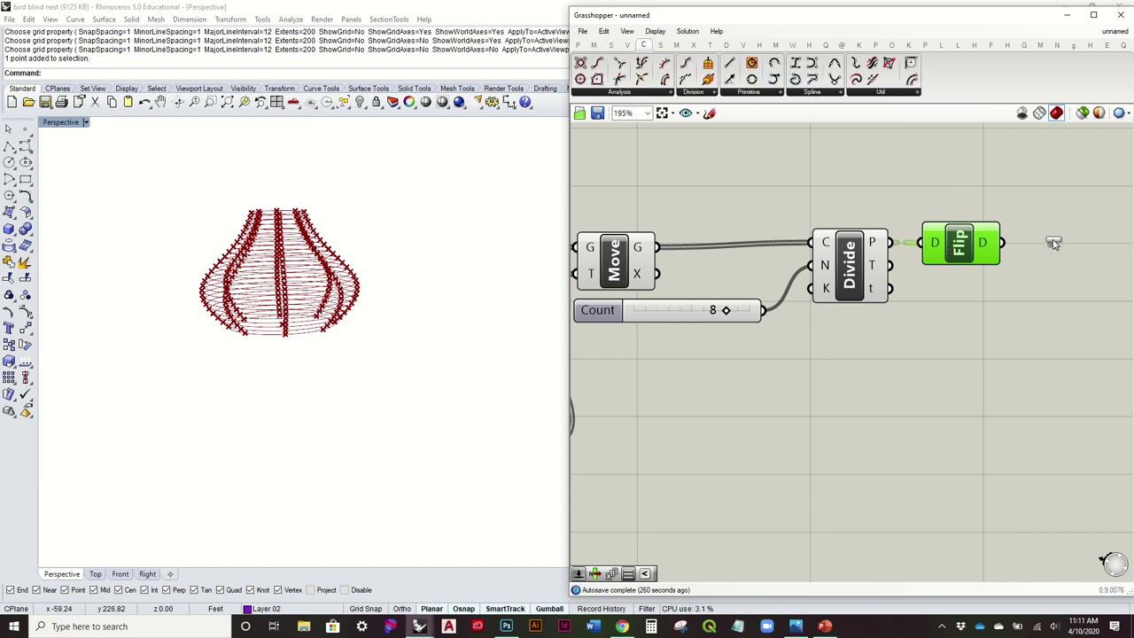
{"action": "left_click_drag", "start_coordinate": [1052, 243], "coordinate": [1100, 248]}
{"action": "left_click_drag", "start_coordinate": [1002, 244], "coordinate": [1064, 214]}
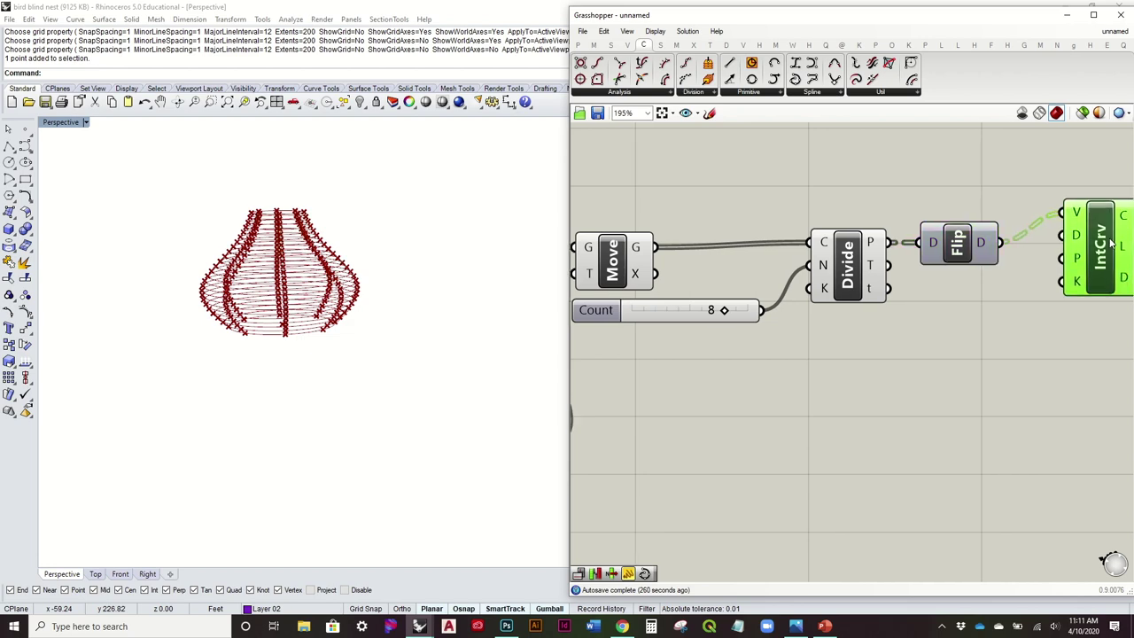
{"action": "left_click_drag", "start_coordinate": [1110, 243], "coordinate": [1104, 258]}
Turn off the preview of the Divide Curve component and move the Interpolate component closer to Flip Matrix.
{"action": "left_click_drag", "start_coordinate": [887, 370], "coordinate": [666, 168]}
{"action": "right_click", "coordinate": [683, 166]}
{"action": "left_click", "coordinate": [752, 191]}
{"action": "right_click_drag", "start_coordinate": [411, 246], "coordinate": [495, 279]}
{"action": "right_click_drag", "start_coordinate": [985, 282], "coordinate": [840, 278]}
{"action": "left_click_drag", "start_coordinate": [964, 282], "coordinate": [950, 300]}
{"action": "right_click_drag", "start_coordinate": [348, 421], "coordinate": [368, 343]}
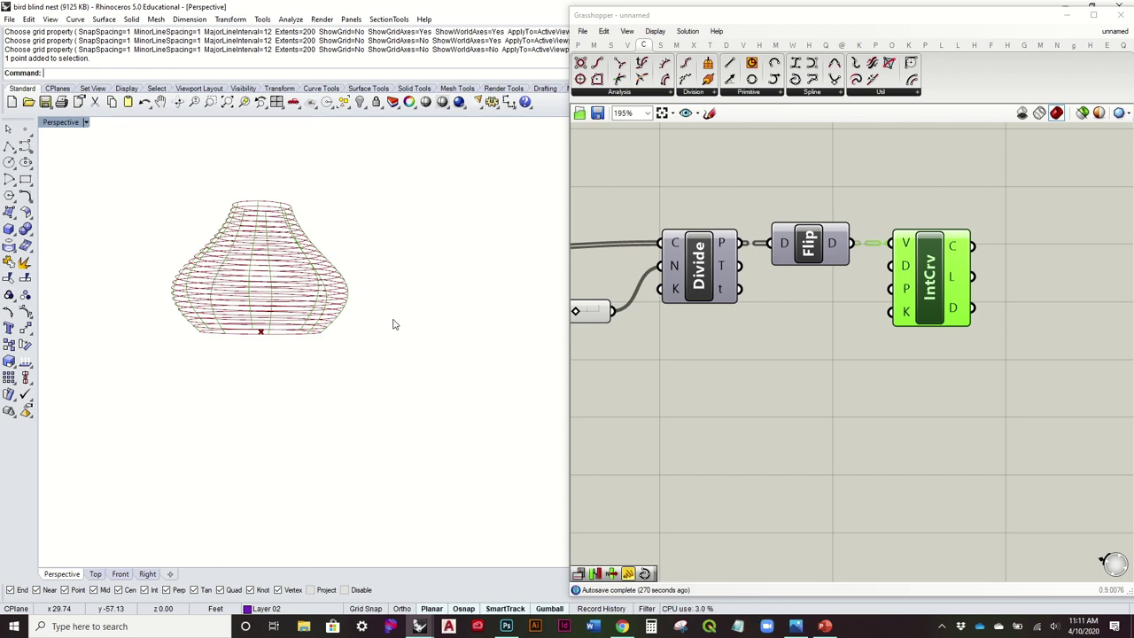
Use Rhino's Grid command to turn on the display of the grid axes in the Perspective viewport.
{"action": "type", "text": "Grid"}
{"action": "key", "text": "Return"}
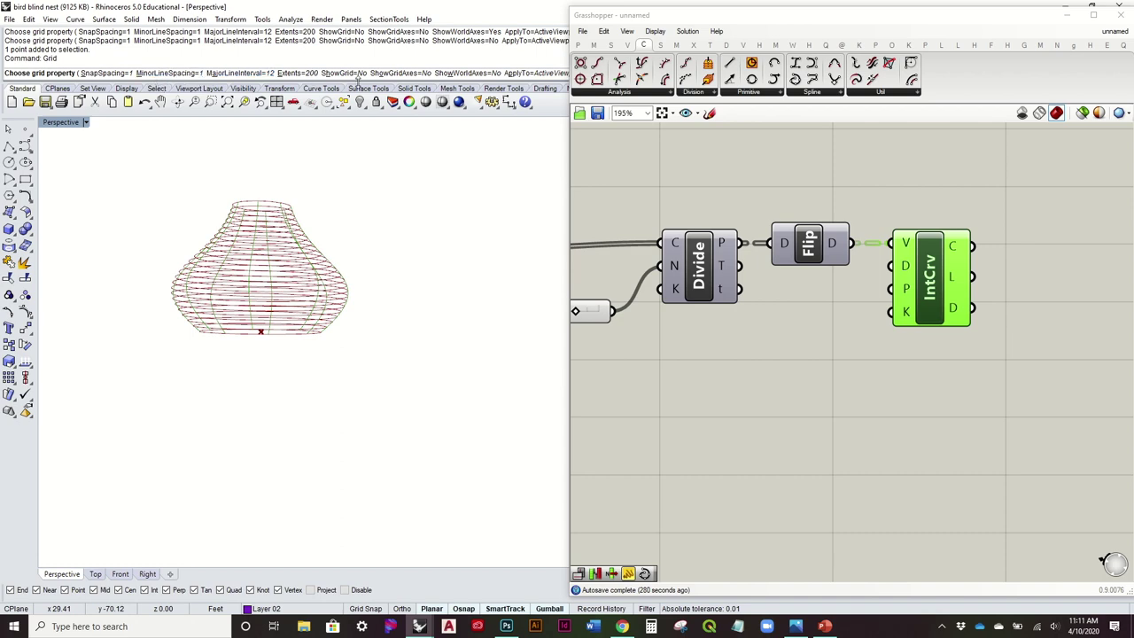
{"action": "left_click", "coordinate": [401, 72]}
{"action": "right_click_drag", "start_coordinate": [350, 203], "coordinate": [390, 231]}
{"action": "left_click", "coordinate": [593, 351]}
{"action": "right_click_drag", "start_coordinate": [403, 341], "coordinate": [269, 306]}
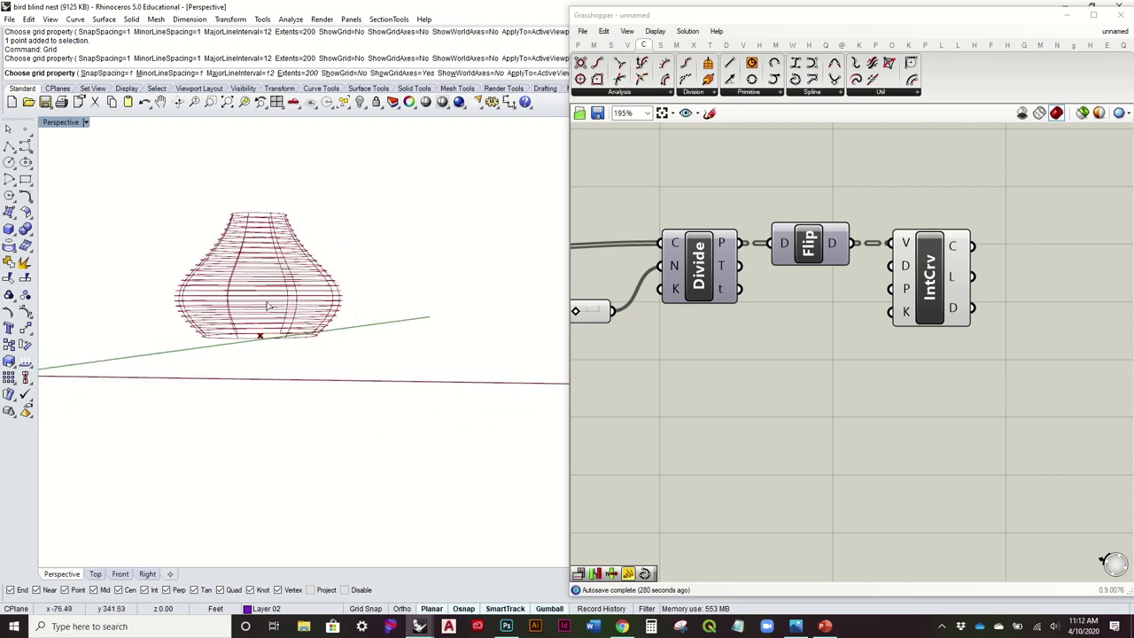
Examine the nest's circles and vertical curves relative to the grid axes, along with the component chain from the base point to Interpolate.
{"action": "right_click_drag", "start_coordinate": [244, 379], "coordinate": [257, 319]}
{"action": "right_click_drag", "start_coordinate": [737, 302], "coordinate": [716, 334]}
{"action": "right_click_drag", "start_coordinate": [469, 321], "coordinate": [597, 385]}
{"action": "right_click_drag", "start_coordinate": [884, 377], "coordinate": [762, 378]}
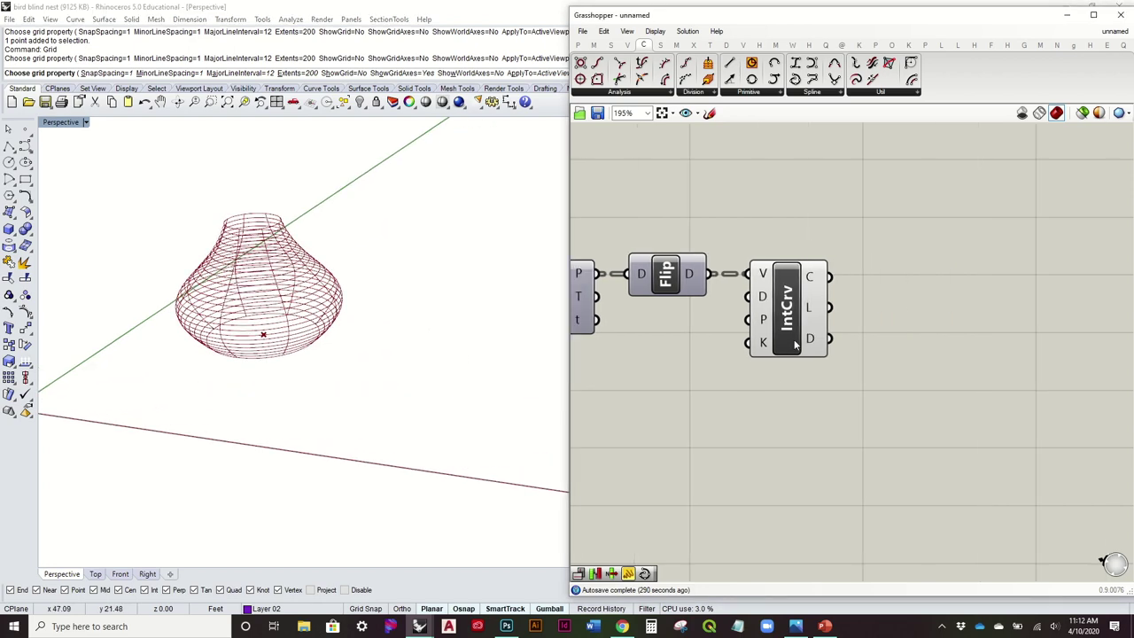
{"action": "left_click_drag", "start_coordinate": [797, 344], "coordinate": [815, 339]}
{"action": "left_click", "coordinate": [935, 342]}
{"action": "right_click_drag", "start_coordinate": [382, 396], "coordinate": [394, 362]}
{"action": "scroll", "coordinate": [866, 359], "scroll_direction": "down", "scroll_amount": 2}
{"action": "right_click_drag", "start_coordinate": [819, 382], "coordinate": [1016, 363]}
{"action": "scroll", "coordinate": [975, 362], "scroll_direction": "down", "scroll_amount": 3}
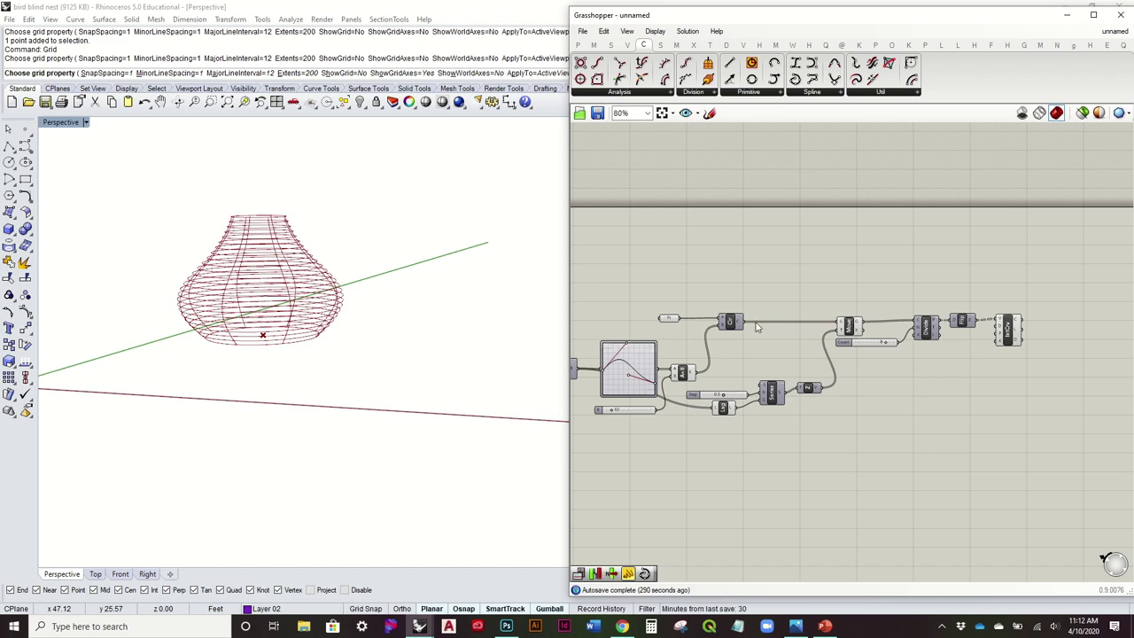
{"action": "scroll", "coordinate": [757, 328], "scroll_direction": "up", "scroll_amount": 2}
{"action": "left_click", "coordinate": [614, 317]}
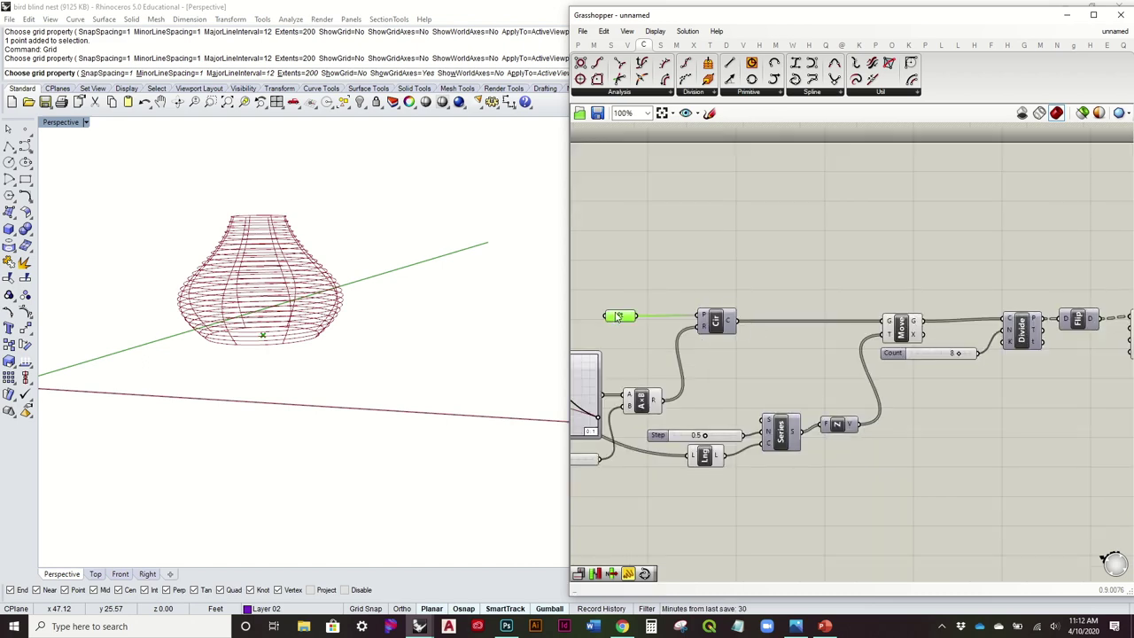
{"action": "right_click_drag", "start_coordinate": [400, 393], "coordinate": [400, 421]}
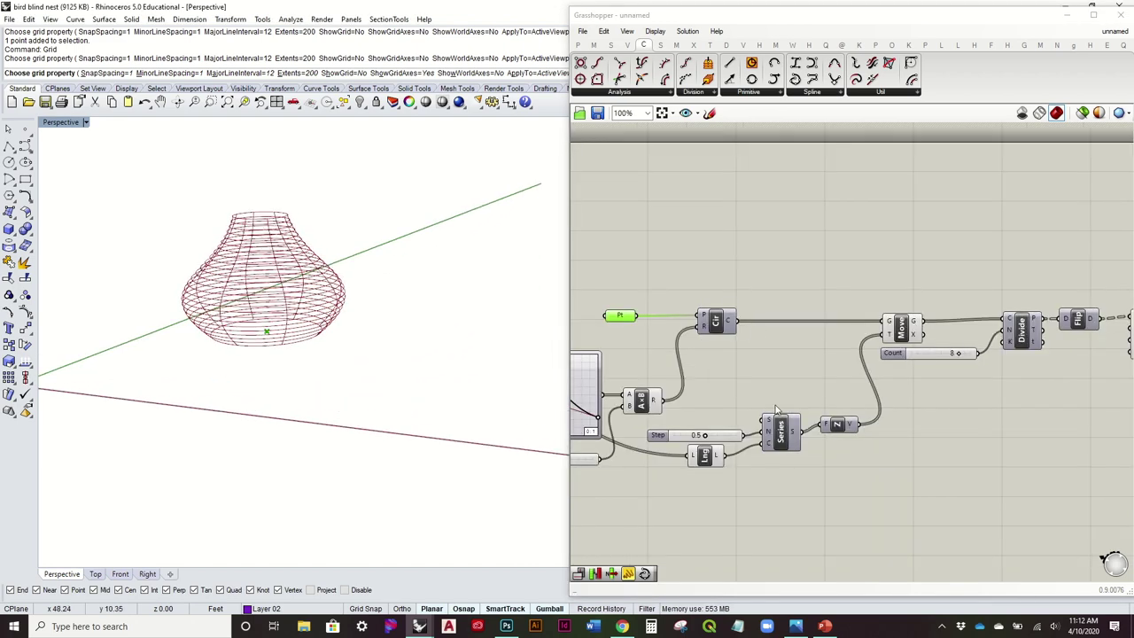
{"action": "left_click", "coordinate": [1009, 453]}
{"action": "right_click_drag", "start_coordinate": [1009, 453], "coordinate": [928, 456]}
{"action": "right_click_drag", "start_coordinate": [687, 338], "coordinate": [810, 328]}
{"action": "right_click_drag", "start_coordinate": [274, 362], "coordinate": [272, 387]}
{"action": "right_click_drag", "start_coordinate": [942, 315], "coordinate": [891, 346]}
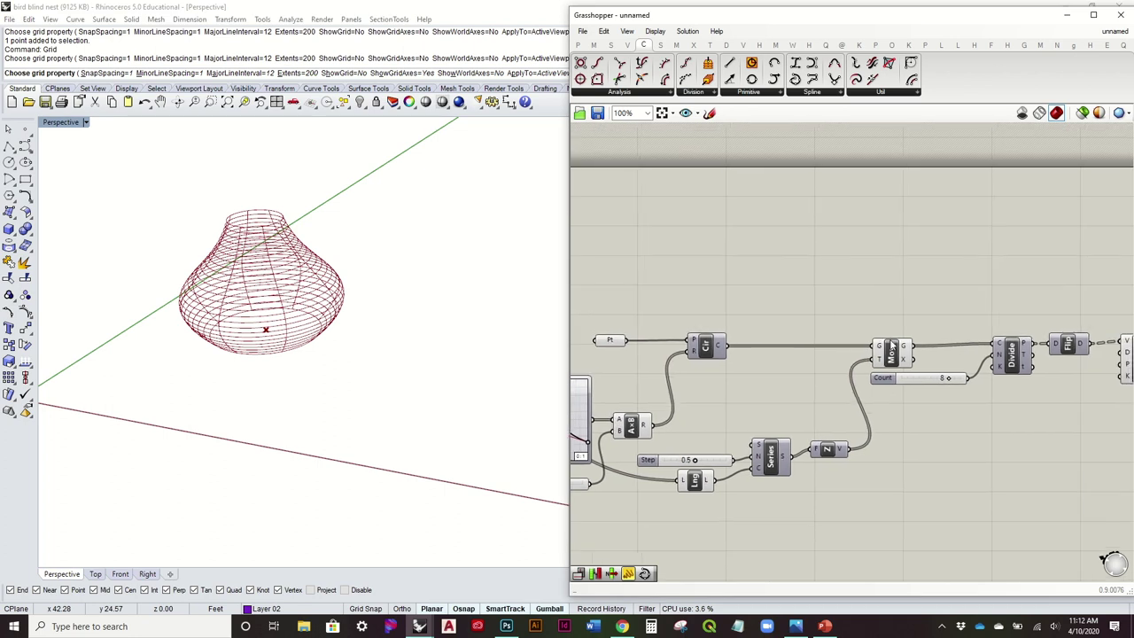
{"action": "right_click_drag", "start_coordinate": [853, 272], "coordinate": [810, 271]}
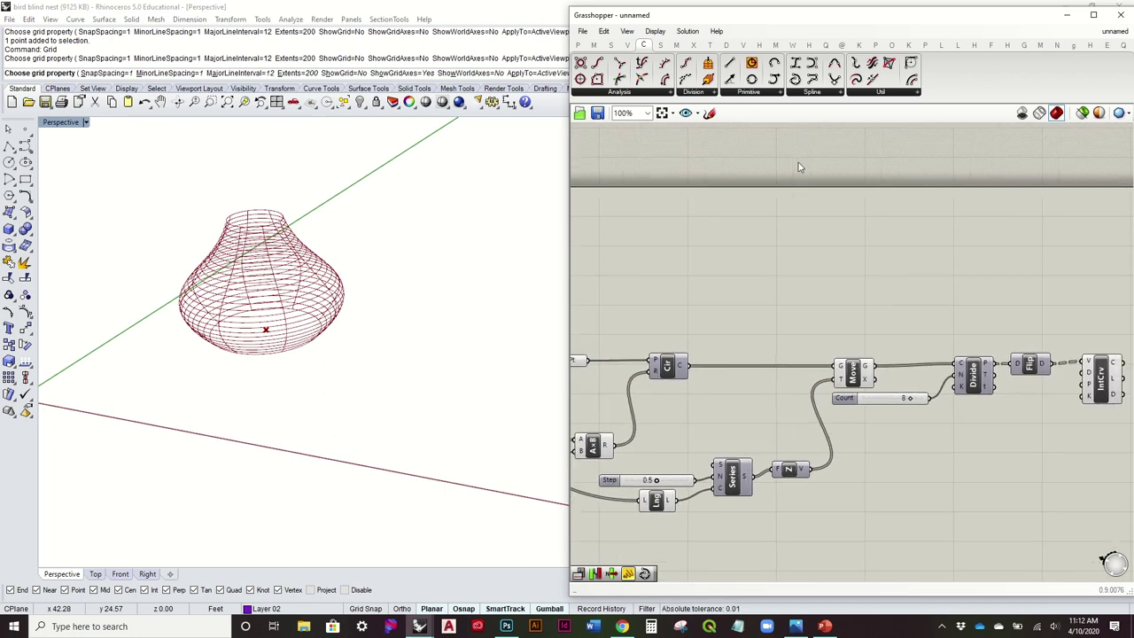
{"action": "right_click_drag", "start_coordinate": [860, 316], "coordinate": [849, 271]}
{"action": "left_click", "coordinate": [1004, 344]}
{"action": "left_click", "coordinate": [960, 270]}
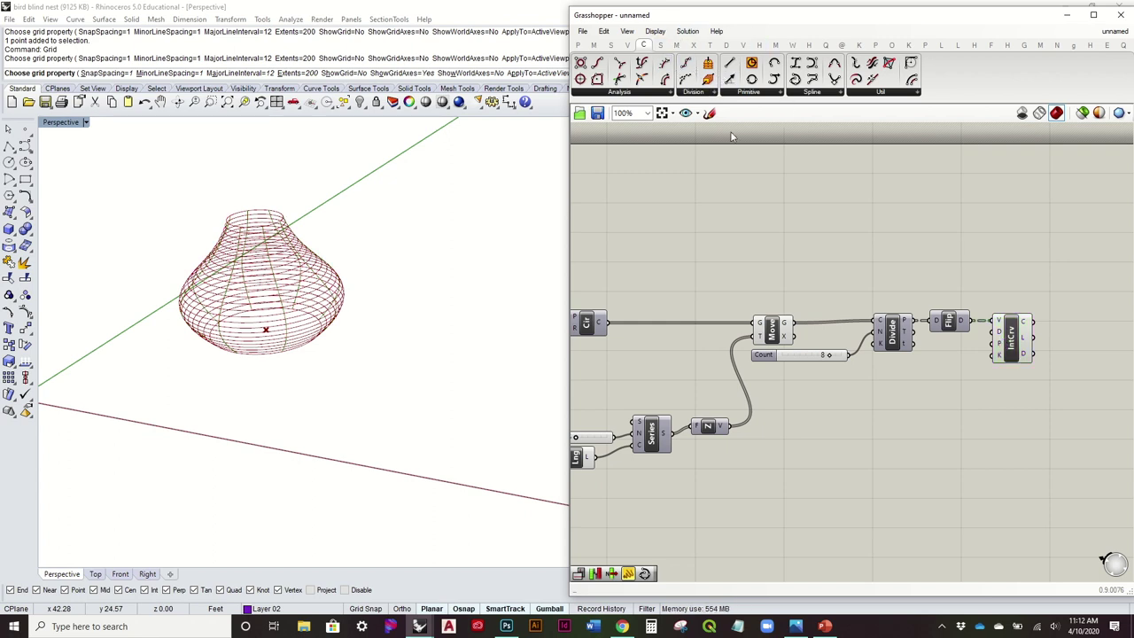
Add a Point On Curve component at parameter 0.00 and feed the interpolated curves into it.
{"action": "scroll", "coordinate": [936, 308], "scroll_direction": "up", "scroll_amount": 4}
{"action": "left_click", "coordinate": [895, 322]}
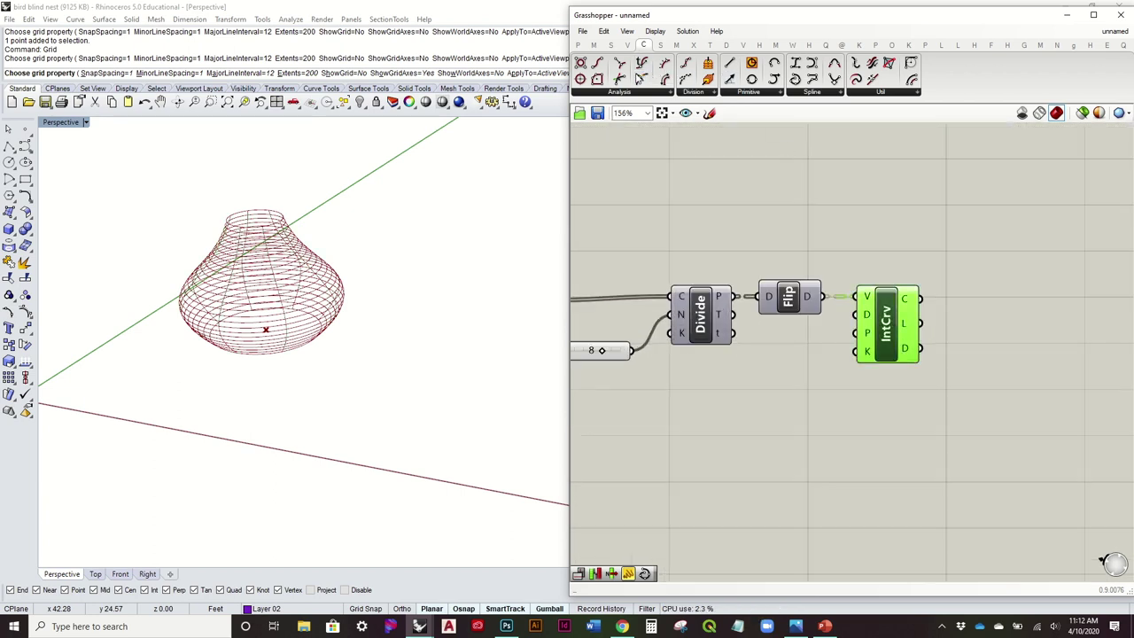
{"action": "left_click_drag", "start_coordinate": [640, 78], "coordinate": [1039, 294]}
{"action": "left_click_drag", "start_coordinate": [919, 299], "coordinate": [1004, 301]}
{"action": "right_click_drag", "start_coordinate": [428, 357], "coordinate": [390, 310]}
{"action": "right_click_drag", "start_coordinate": [1018, 370], "coordinate": [815, 361]}
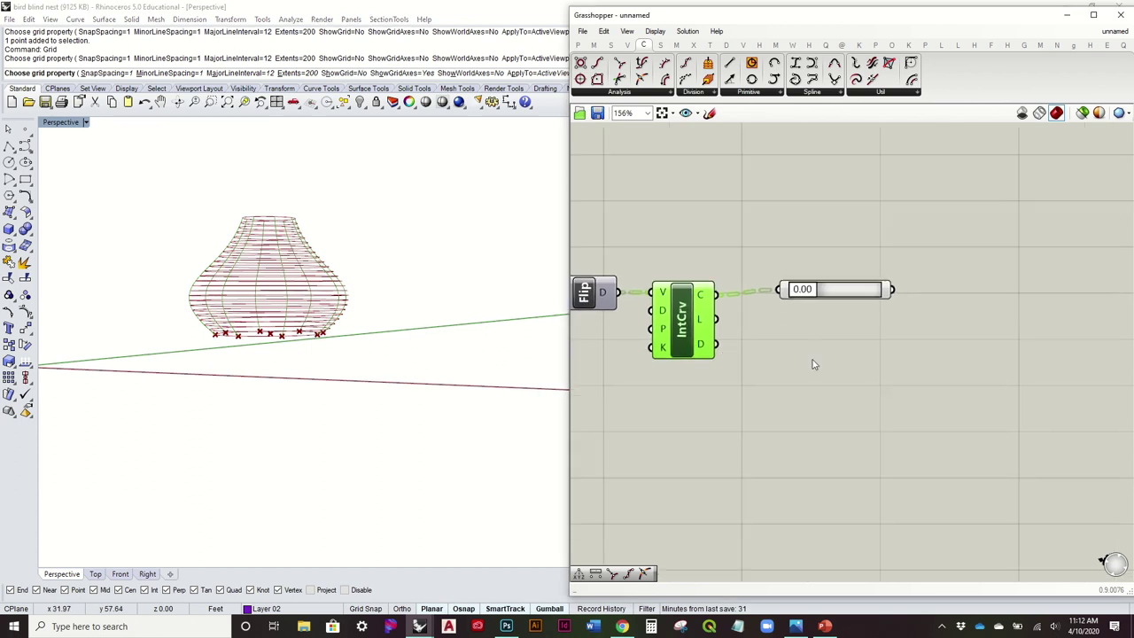
Add a Project component and feed the Point On Curve output into its Geometry input.
{"action": "double_click", "coordinate": [813, 359]}
{"action": "type", "text": "p"}
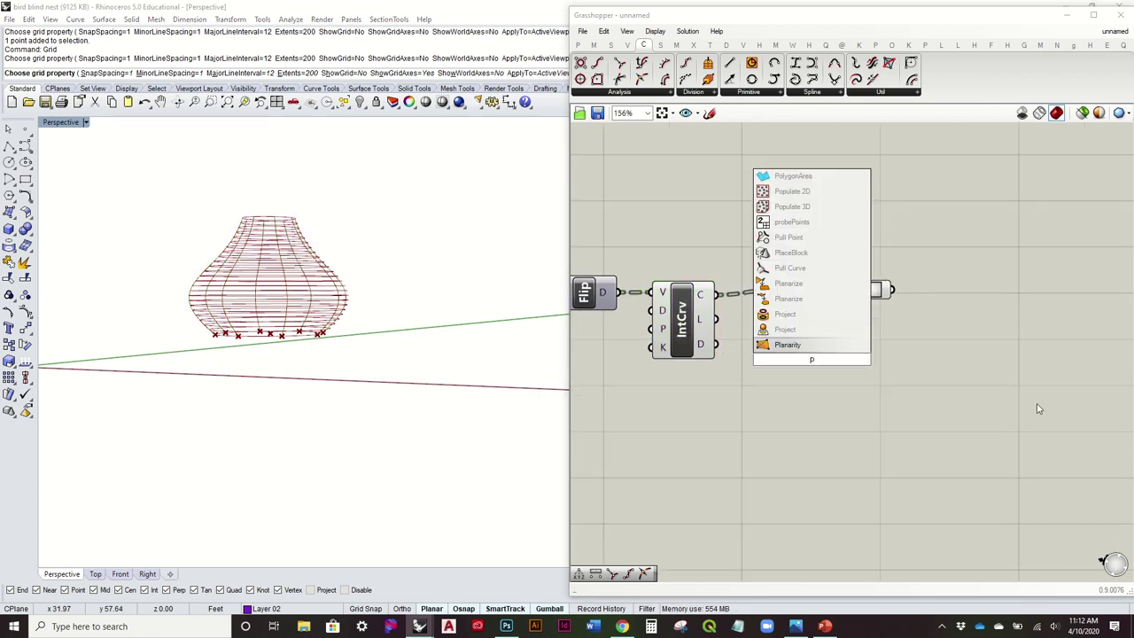
{"action": "type", "text": "roj"}
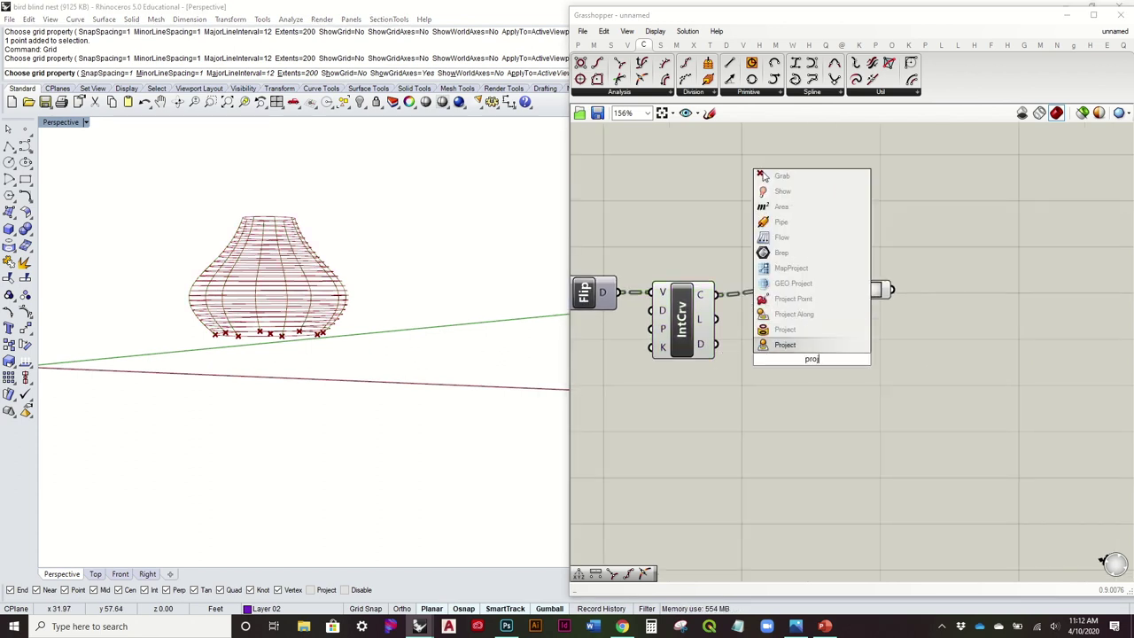
{"action": "left_click", "coordinate": [818, 344]}
{"action": "left_click_drag", "start_coordinate": [842, 347], "coordinate": [939, 351]}
{"action": "left_click_drag", "start_coordinate": [892, 289], "coordinate": [911, 339]}
{"action": "left_click_drag", "start_coordinate": [825, 301], "coordinate": [819, 314]}
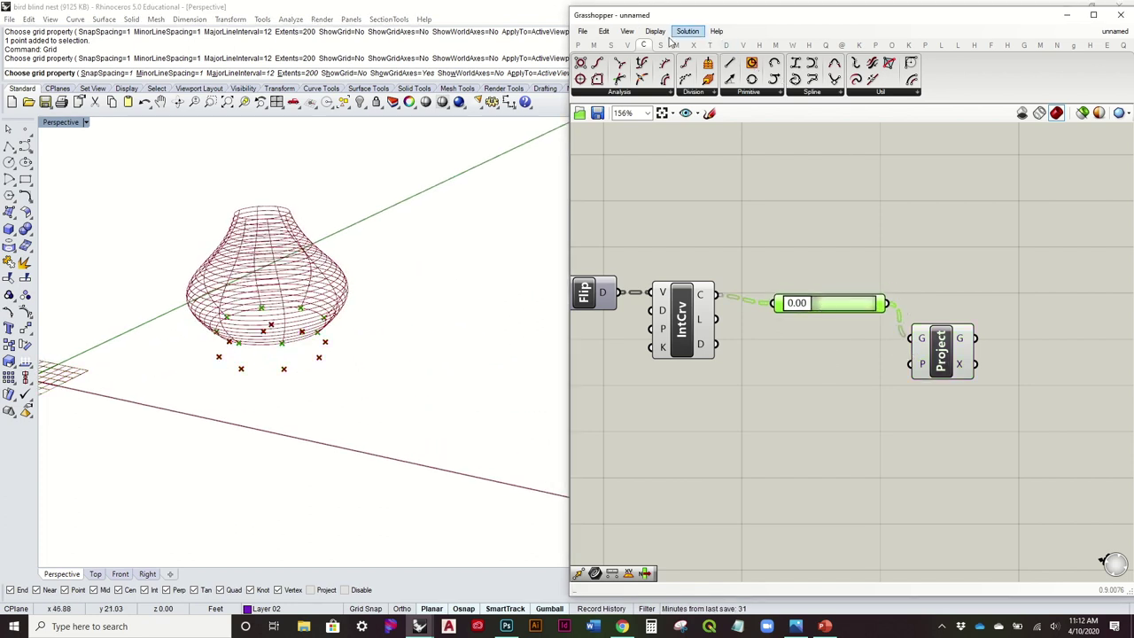
Add a Distance component with the curve points as input A and the projected points as input B.
{"action": "left_click", "coordinate": [626, 45]}
{"action": "left_click_drag", "start_coordinate": [757, 79], "coordinate": [1028, 278]}
{"action": "left_click_drag", "start_coordinate": [893, 308], "coordinate": [997, 286]}
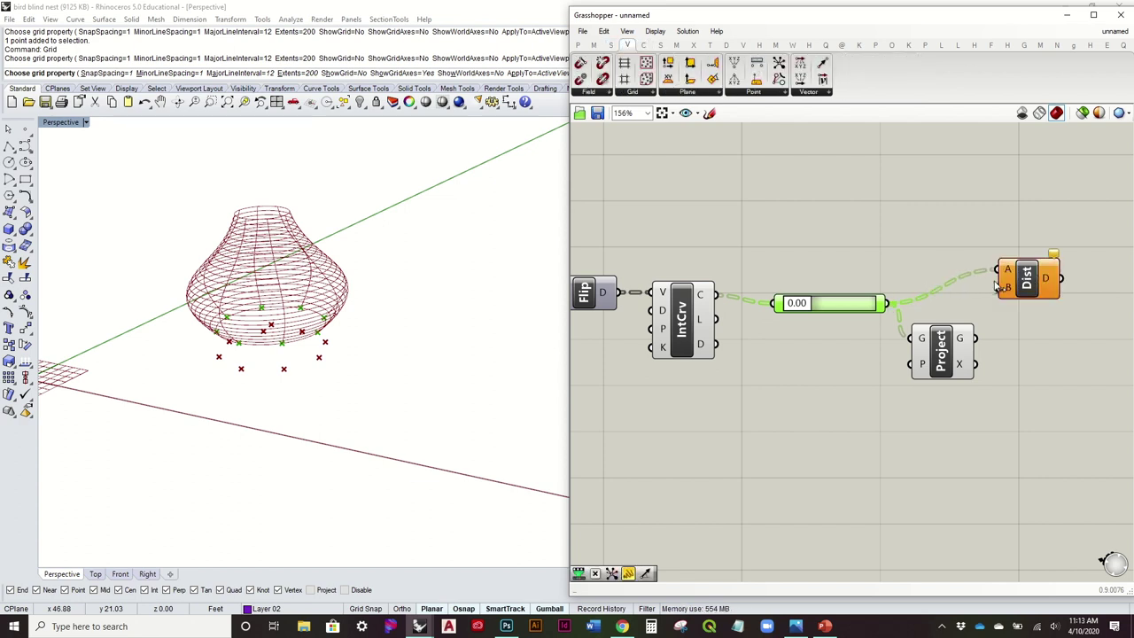
{"action": "left_click_drag", "start_coordinate": [975, 339], "coordinate": [997, 287]}
Move the Point On Curve, Project and Distance components lower on the canvas to free space beside the Interpolate component.
{"action": "left_click_drag", "start_coordinate": [1044, 437], "coordinate": [798, 184]}
{"action": "left_click_drag", "start_coordinate": [841, 298], "coordinate": [821, 385]}
{"action": "left_click", "coordinate": [839, 252]}
{"action": "left_click_drag", "start_coordinate": [903, 346], "coordinate": [912, 408]}
{"action": "left_click_drag", "start_coordinate": [994, 282], "coordinate": [1005, 380]}
{"action": "left_click", "coordinate": [907, 291]}
Add an Extend Curve component above the Distance chain and connect the interpolated curves to its Curve input.
{"action": "left_click", "coordinate": [644, 45]}
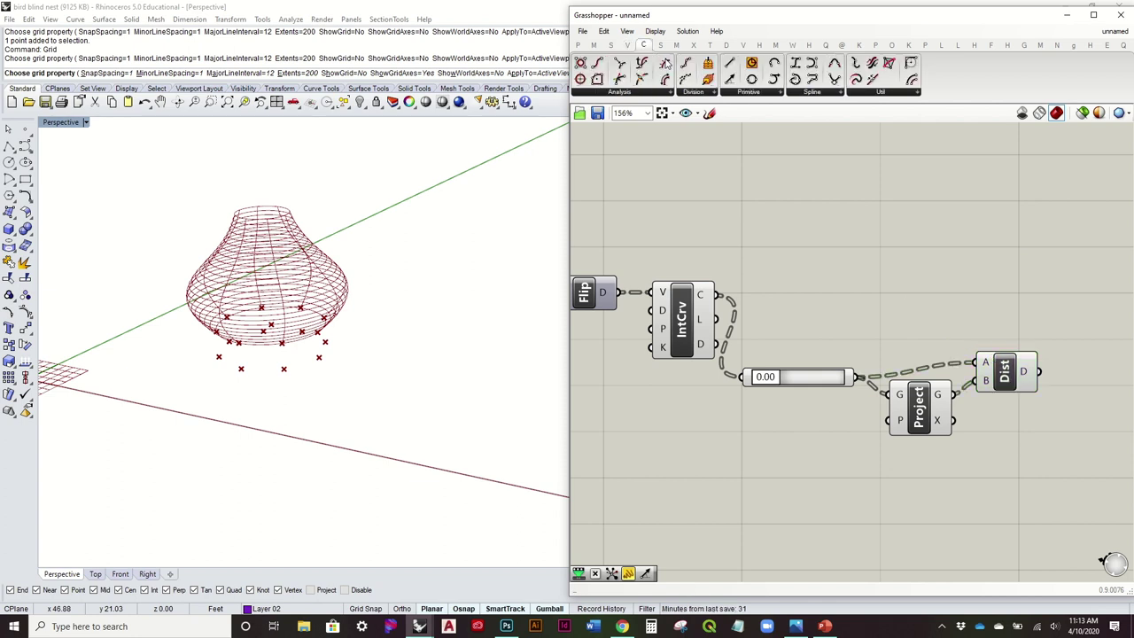
{"action": "left_click", "coordinate": [872, 94]}
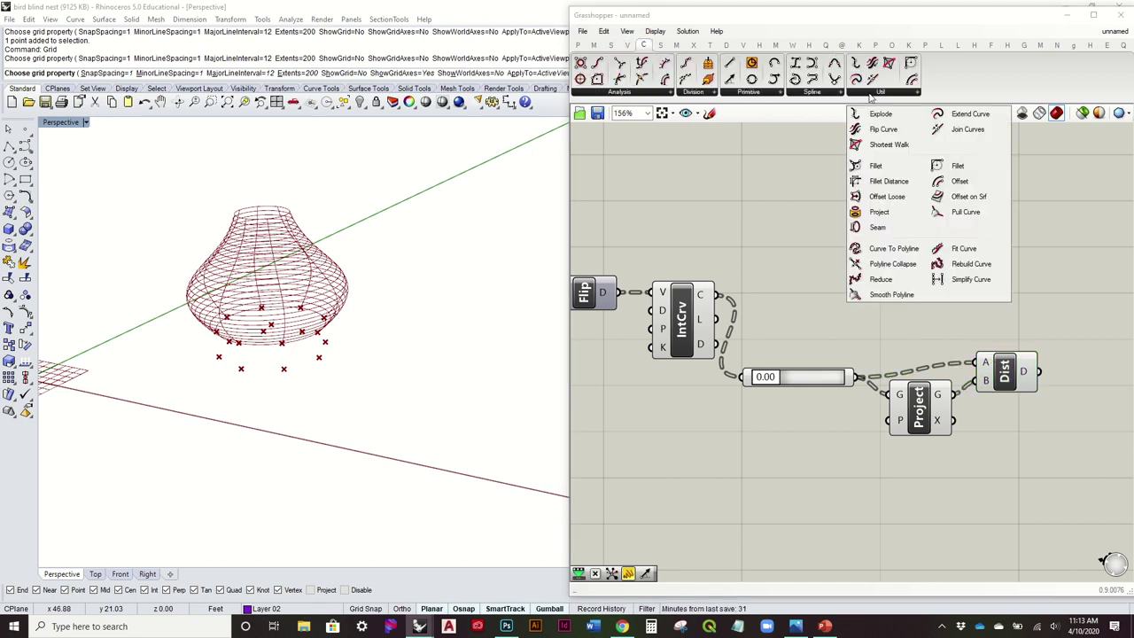
{"action": "left_click_drag", "start_coordinate": [961, 115], "coordinate": [922, 226]}
{"action": "left_click_drag", "start_coordinate": [716, 294], "coordinate": [893, 198]}
Flatten the Interpolate component's Curve output and move Extend Curve beyond the Distance component.
{"action": "right_click_drag", "start_coordinate": [748, 267], "coordinate": [880, 229]}
{"action": "right_click", "coordinate": [833, 257]}
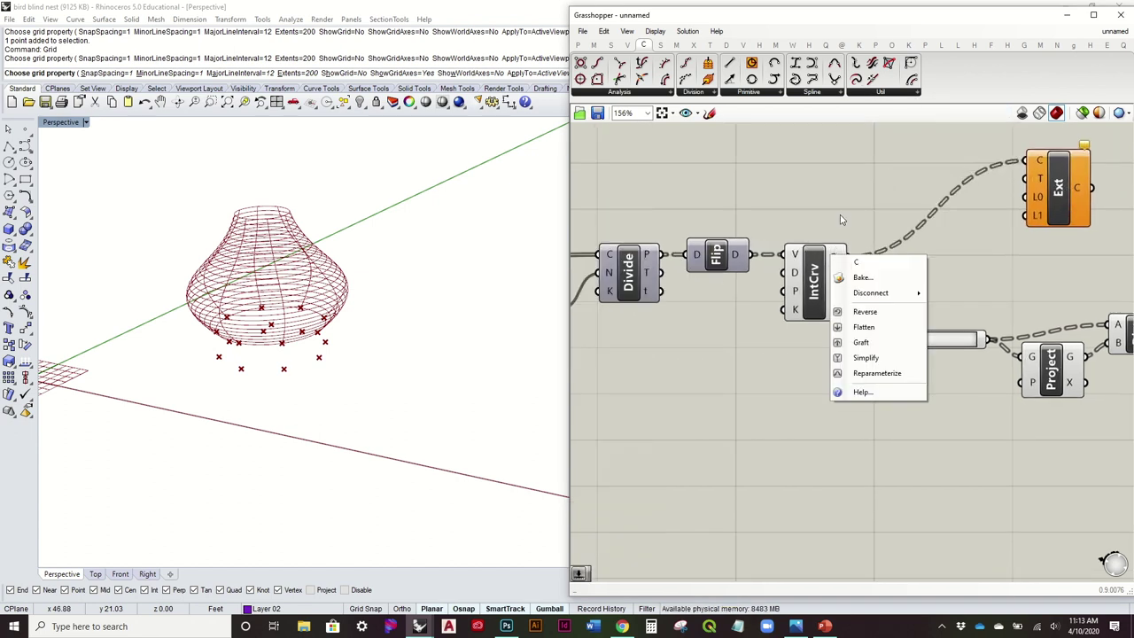
{"action": "left_click", "coordinate": [899, 333]}
{"action": "right_click_drag", "start_coordinate": [895, 337], "coordinate": [707, 333]}
{"action": "left_click_drag", "start_coordinate": [873, 202], "coordinate": [1031, 255]}
{"action": "left_click", "coordinate": [972, 256]}
{"action": "right_click_drag", "start_coordinate": [972, 255], "coordinate": [864, 241]}
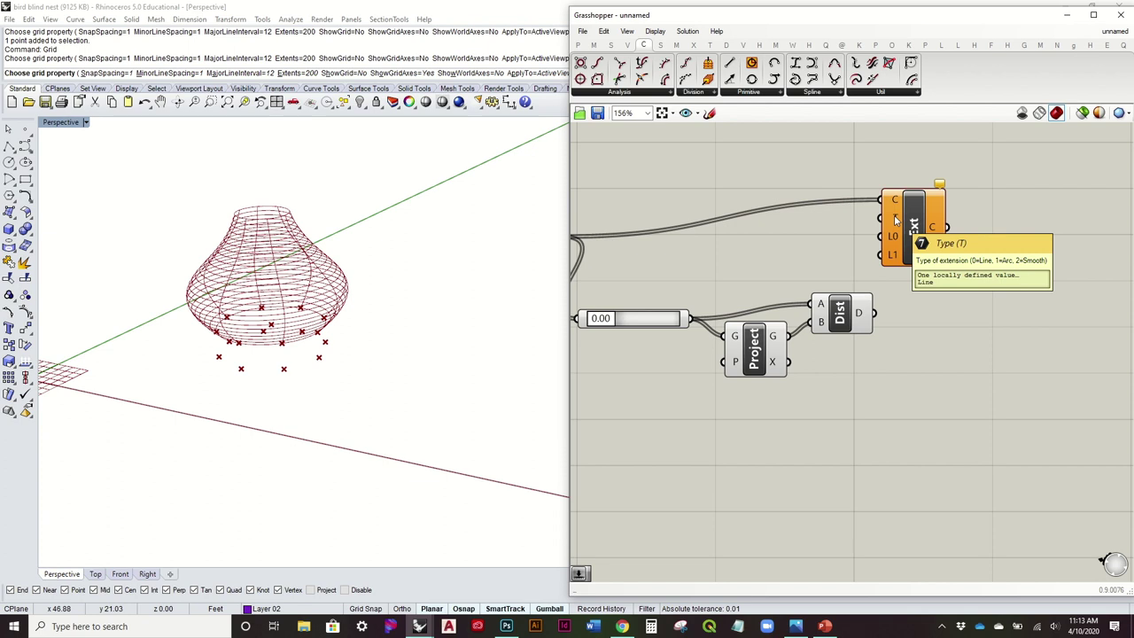
{"action": "left_click_drag", "start_coordinate": [896, 222], "coordinate": [930, 246]}
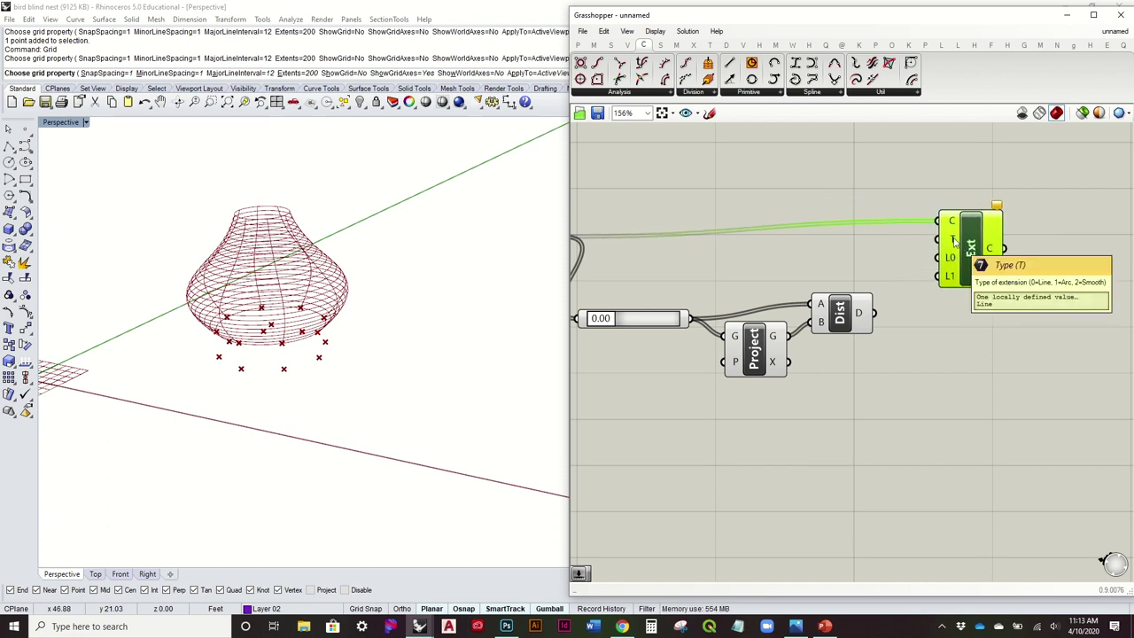
{"action": "mouse_move", "coordinate": [407, 326]}
{"action": "right_mouse_down"}
{"action": "mouse_move", "coordinate": [407, 287]}
{"action": "mouse_move", "coordinate": [413, 307]}
{"action": "right_mouse_up"}
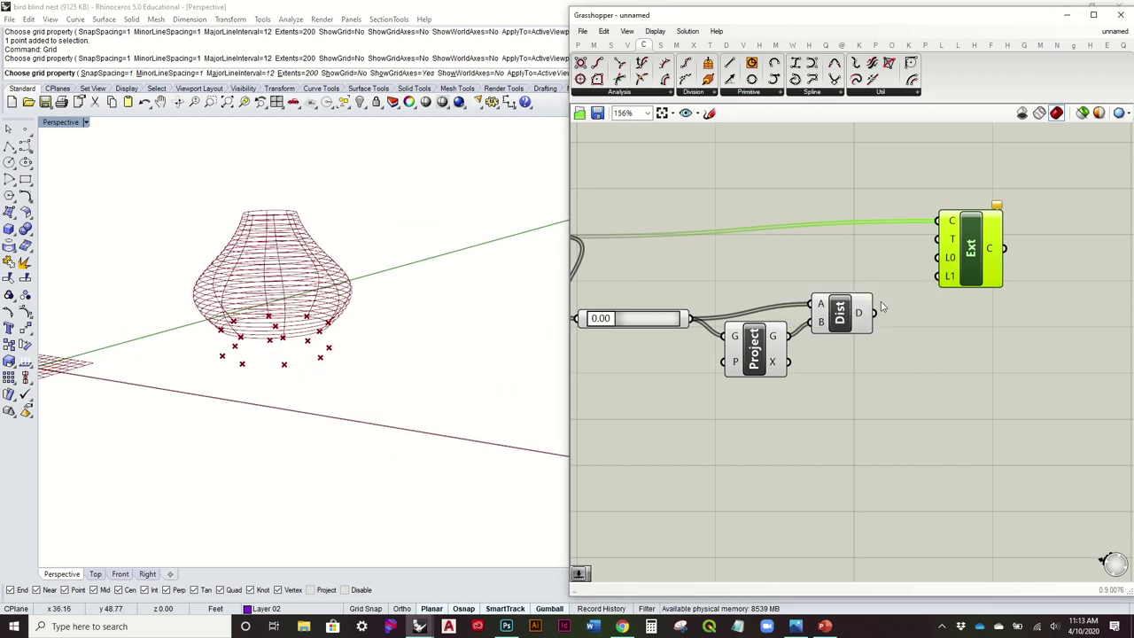
Feed the distance into Extend Curve's End length (L1) and a new slider set to 5 into its Start length (L0).
{"action": "left_click_drag", "start_coordinate": [865, 315], "coordinate": [938, 276]}
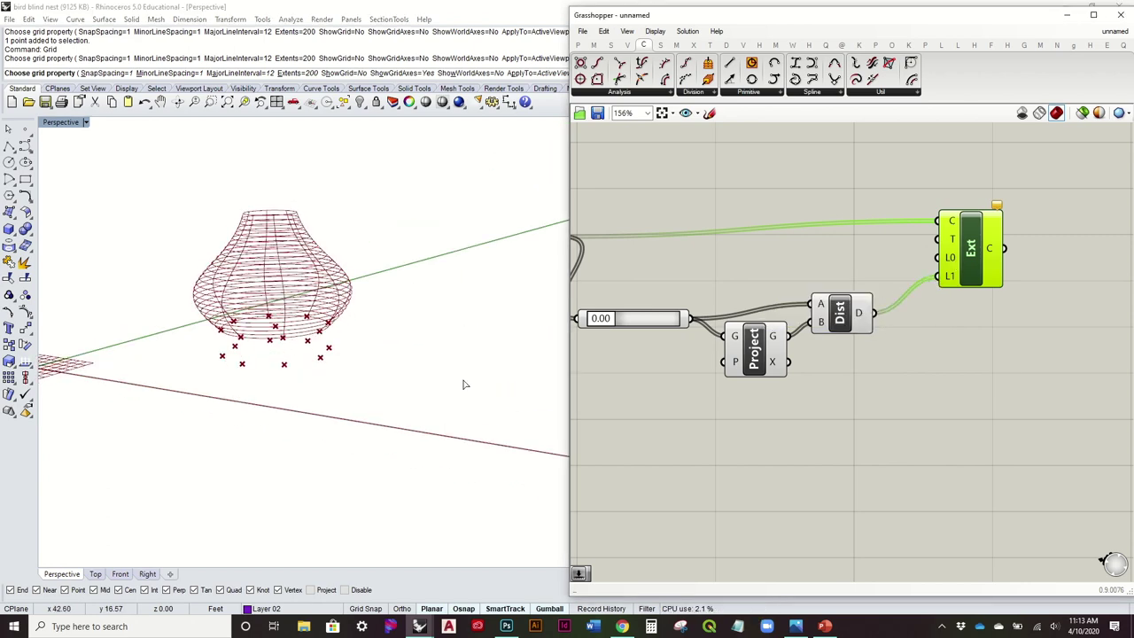
{"action": "mouse_move", "coordinate": [406, 380]}
{"action": "right_mouse_down"}
{"action": "mouse_move", "coordinate": [403, 339]}
{"action": "mouse_move", "coordinate": [398, 363]}
{"action": "right_mouse_up"}
{"action": "double_click", "coordinate": [808, 239]}
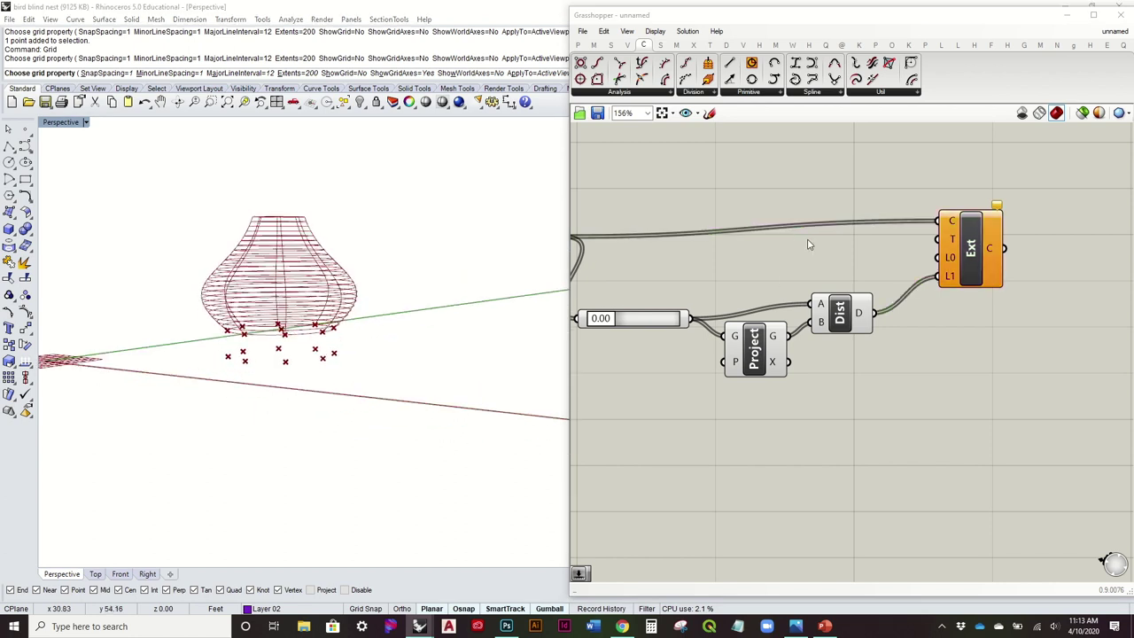
{"action": "type", "text": "5"}
{"action": "key", "text": "Return"}
{"action": "left_click_drag", "start_coordinate": [883, 239], "coordinate": [939, 257]}
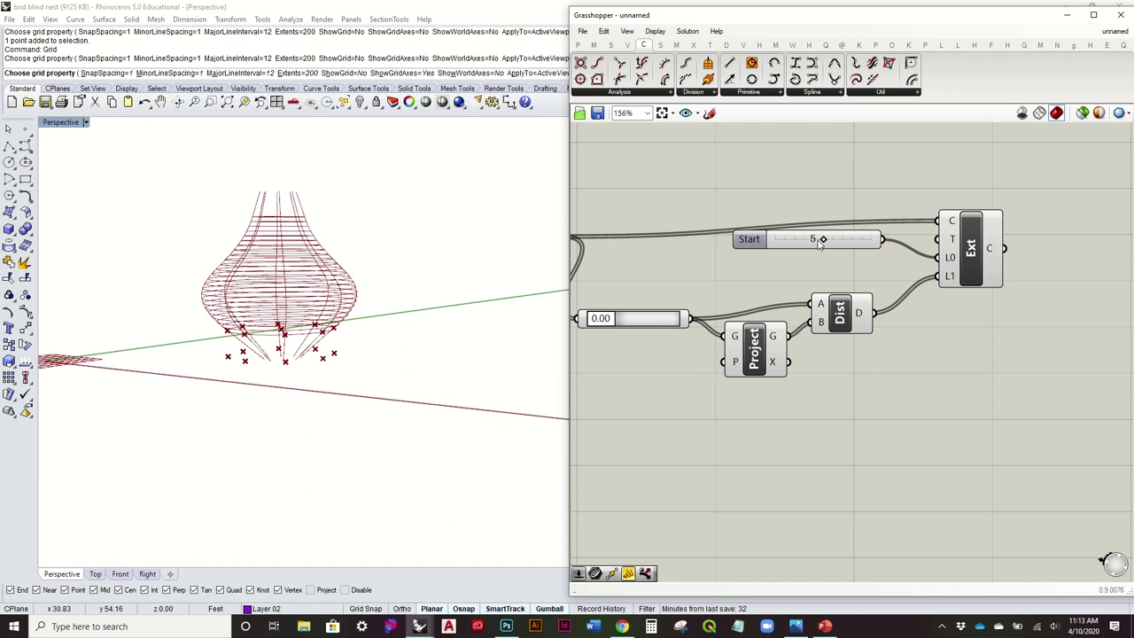
Set the length slider to 2 and swap the Extend Curve inputs, feeding the distance into Start and the slider into End.
{"action": "left_click_drag", "start_coordinate": [822, 241], "coordinate": [816, 248]}
{"action": "left_click_drag", "start_coordinate": [874, 313], "coordinate": [939, 276]}
{"action": "left_click_drag", "start_coordinate": [846, 240], "coordinate": [811, 404]}
{"action": "right_click_drag", "start_coordinate": [302, 330], "coordinate": [302, 314]}
{"action": "scroll", "coordinate": [297, 350], "scroll_direction": "up", "scroll_amount": 5}
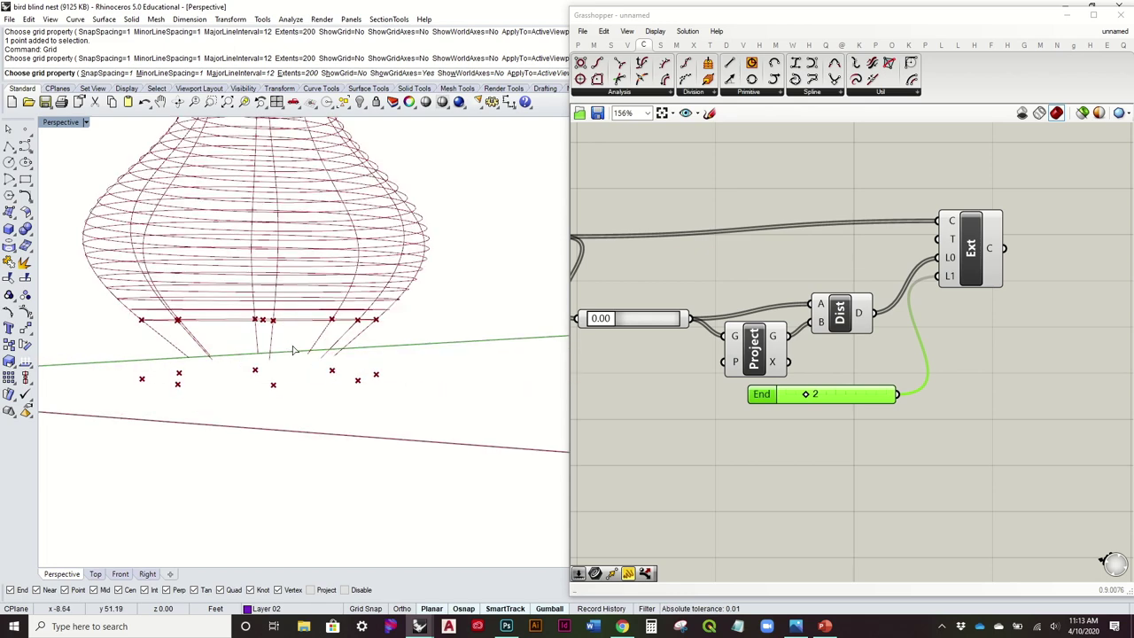
{"action": "right_click_drag", "start_coordinate": [391, 350], "coordinate": [376, 310]}
{"action": "right_click_drag", "start_coordinate": [788, 225], "coordinate": [828, 197]}
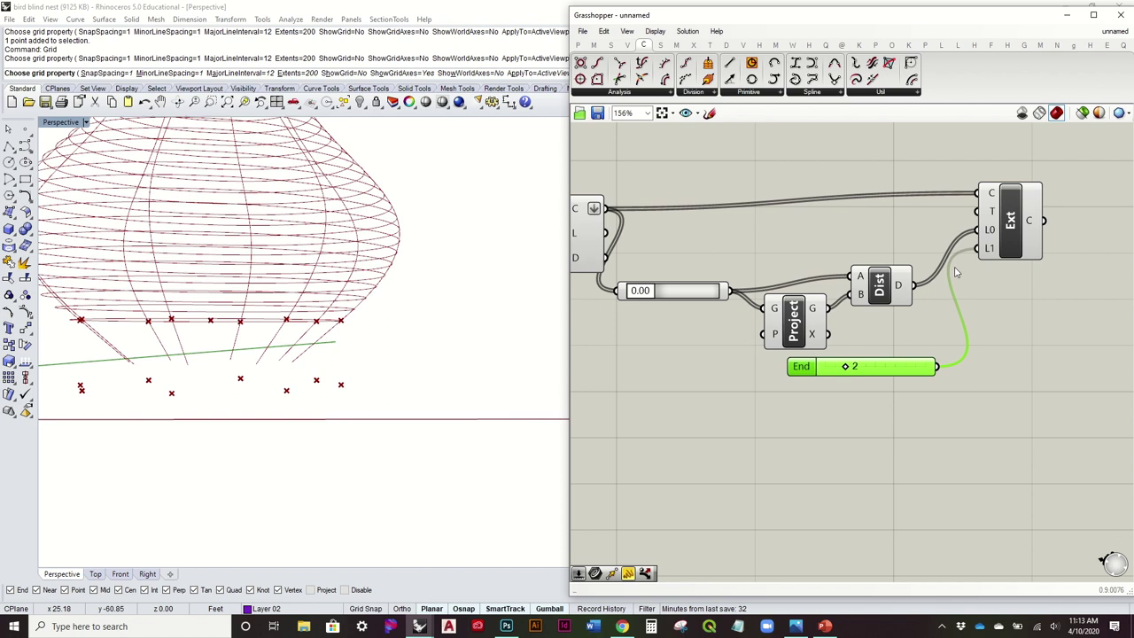
Commit an expression on the Distance component's output and move the End slider slightly lower.
{"action": "right_click", "coordinate": [902, 287]}
{"action": "mouse_move", "coordinate": [939, 376]}
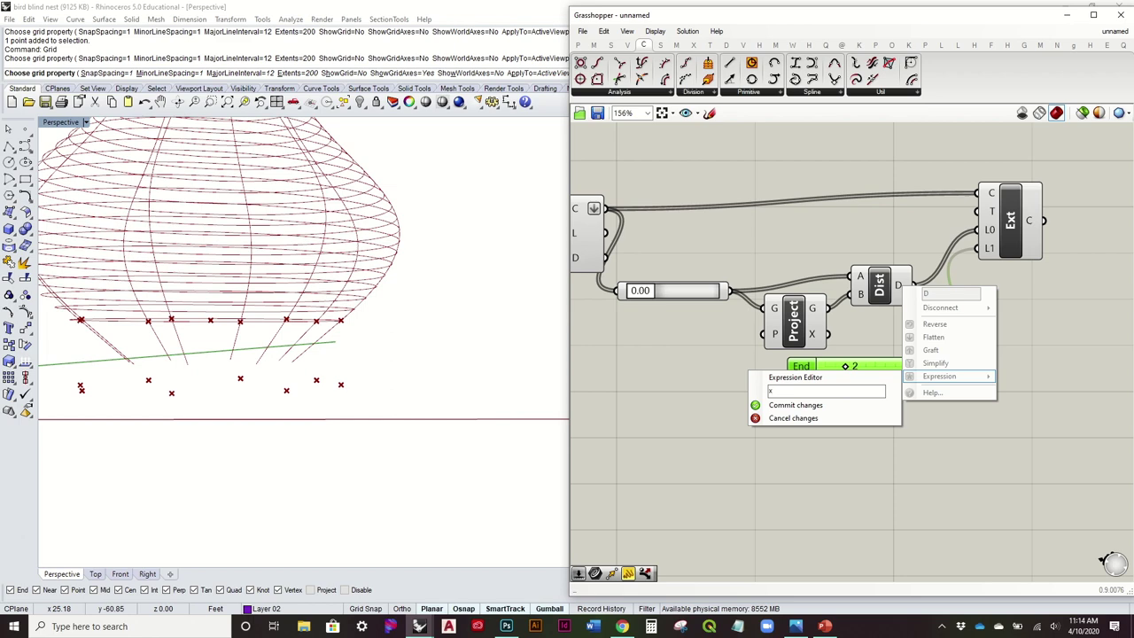
{"action": "left_click", "coordinate": [876, 405]}
{"action": "right_click_drag", "start_coordinate": [437, 354], "coordinate": [440, 377]}
{"action": "left_click", "coordinate": [1068, 362]}
{"action": "left_click_drag", "start_coordinate": [905, 367], "coordinate": [899, 388]}
{"action": "right_click_drag", "start_coordinate": [390, 352], "coordinate": [377, 293]}
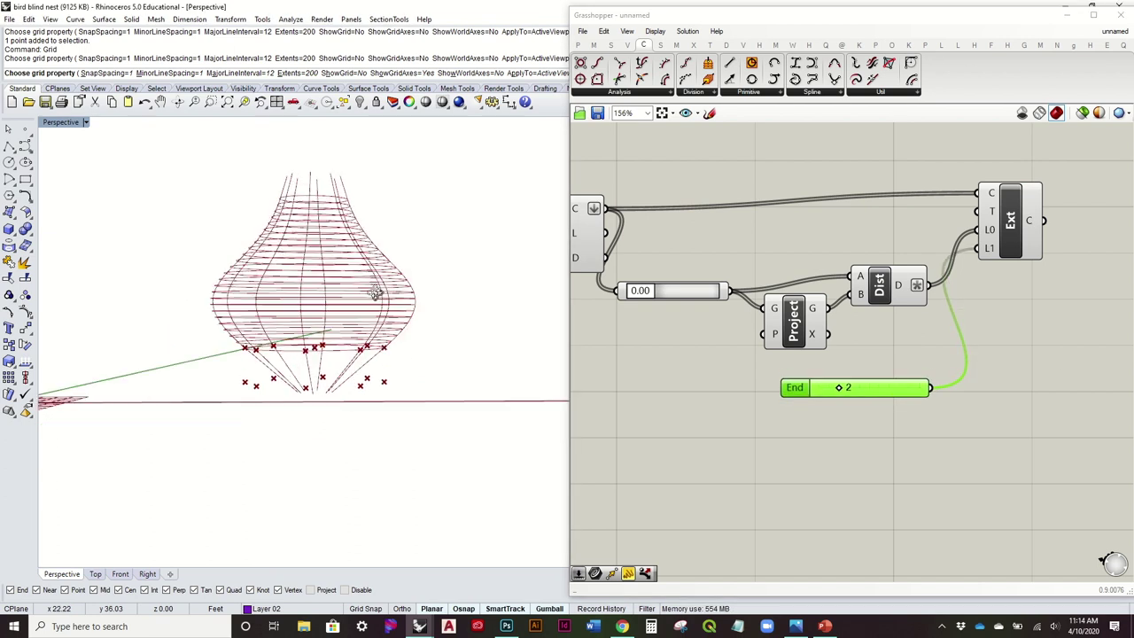
Tidy the layout by shifting the Distance, Project and Interpolate components and moving the End slider slightly lower.
{"action": "right_click_drag", "start_coordinate": [916, 287], "coordinate": [892, 307]}
{"action": "left_click_drag", "start_coordinate": [868, 310], "coordinate": [862, 268]}
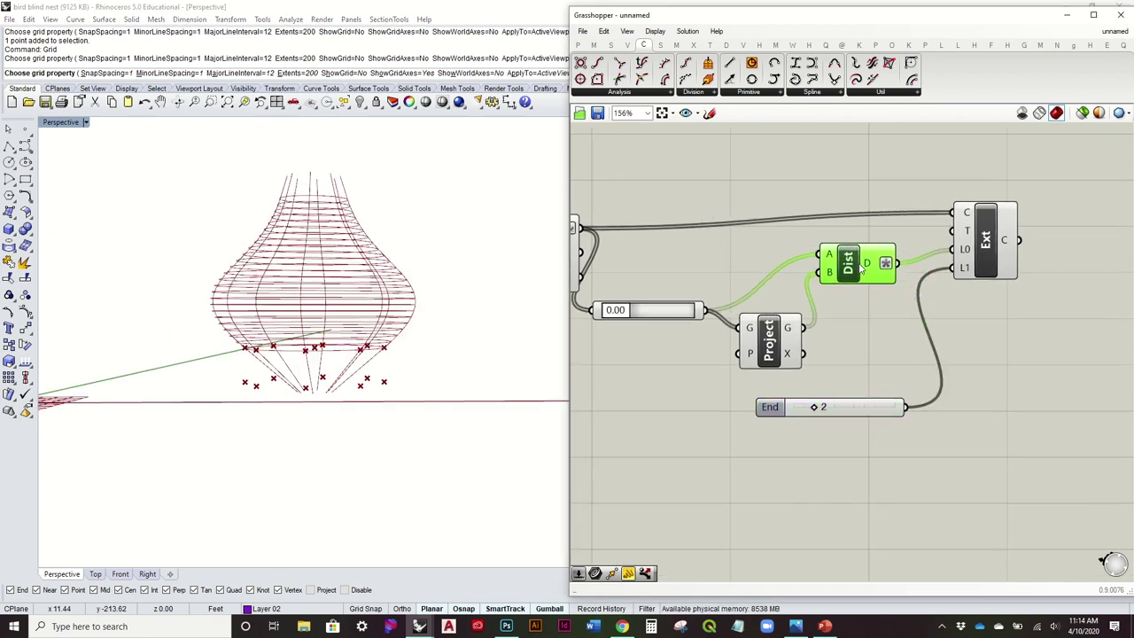
{"action": "left_click_drag", "start_coordinate": [775, 363], "coordinate": [775, 327]}
{"action": "right_click_drag", "start_coordinate": [765, 244], "coordinate": [848, 242]}
{"action": "left_click_drag", "start_coordinate": [631, 248], "coordinate": [612, 248]}
{"action": "left_click", "coordinate": [797, 230]}
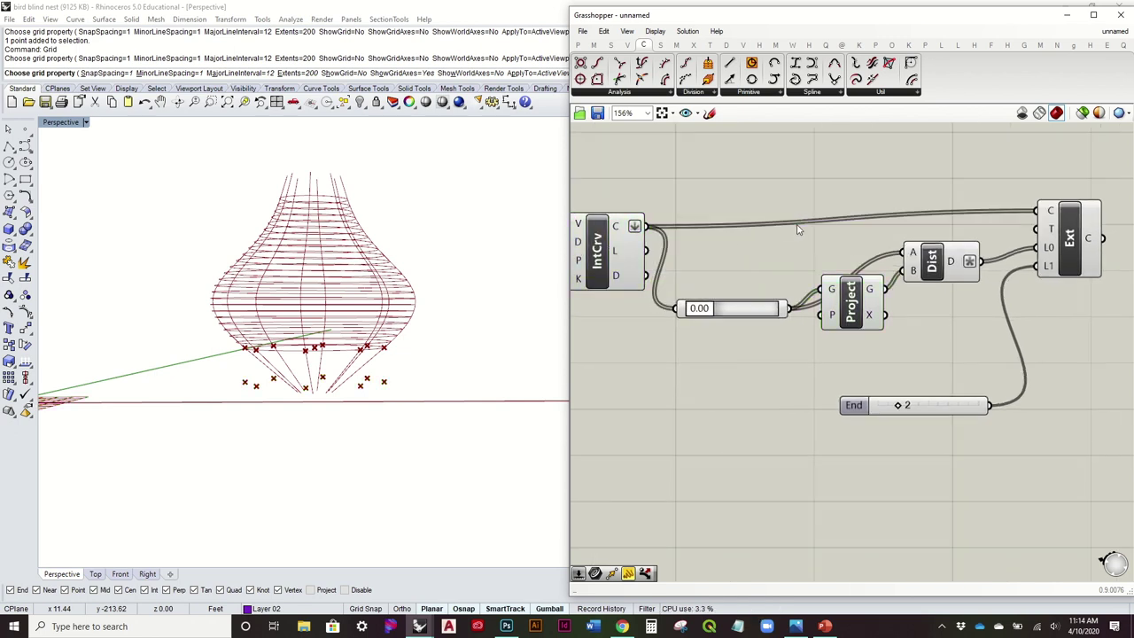
{"action": "right_click_drag", "start_coordinate": [904, 241], "coordinate": [877, 245]}
{"action": "left_click_drag", "start_coordinate": [937, 408], "coordinate": [920, 418]}
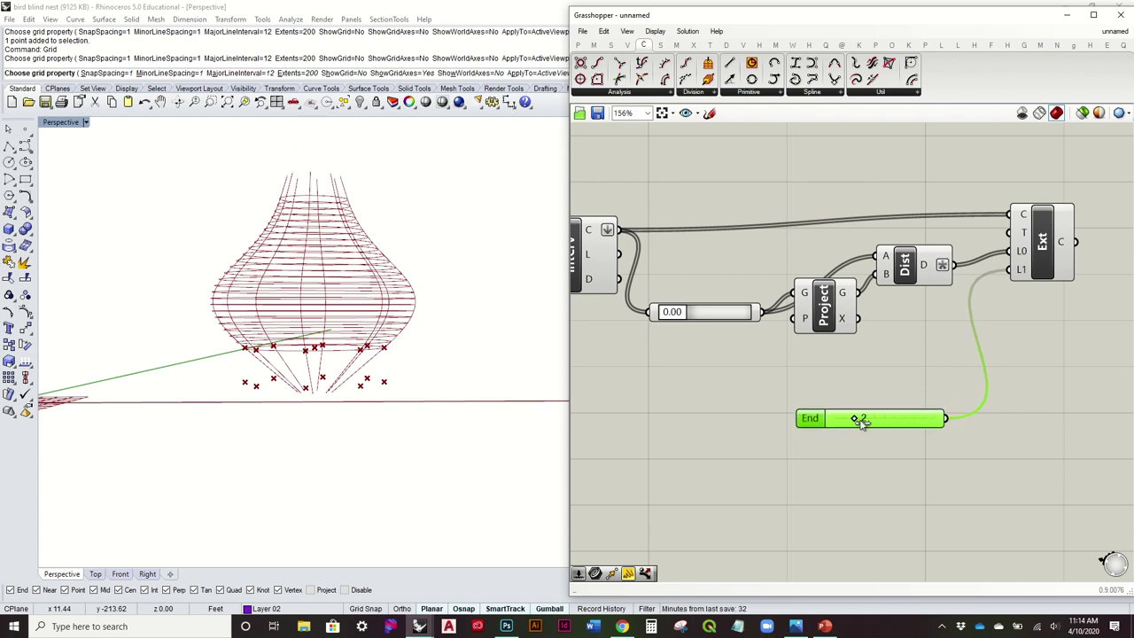
Delete the End slider and place a Gene Pool below the Project and Distance components.
{"action": "mouse_move", "coordinate": [456, 277]}
{"action": "right_mouse_down"}
{"action": "mouse_move", "coordinate": [446, 298]}
{"action": "mouse_move", "coordinate": [455, 281]}
{"action": "right_mouse_up"}
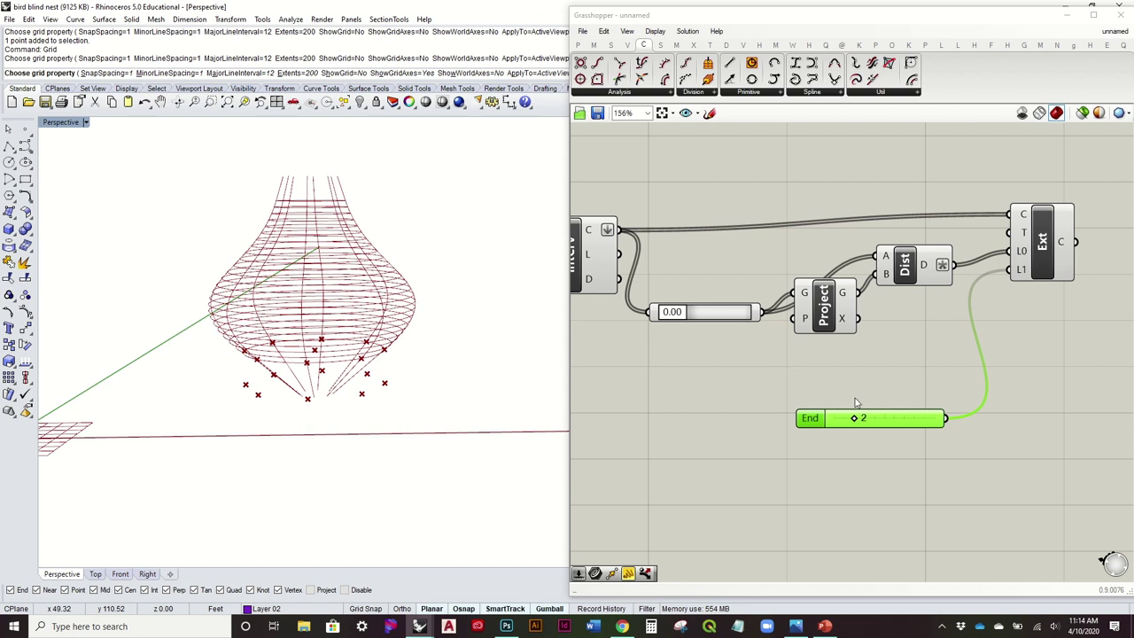
{"action": "left_click", "coordinate": [905, 420]}
{"action": "key", "text": "Delete"}
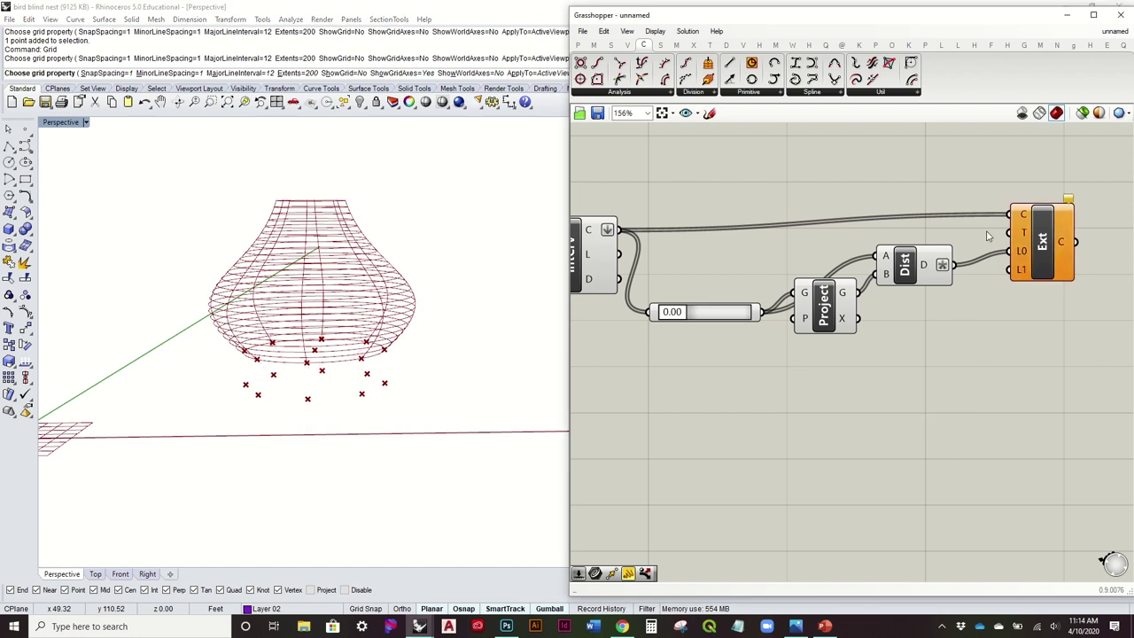
{"action": "left_click", "coordinate": [581, 44]}
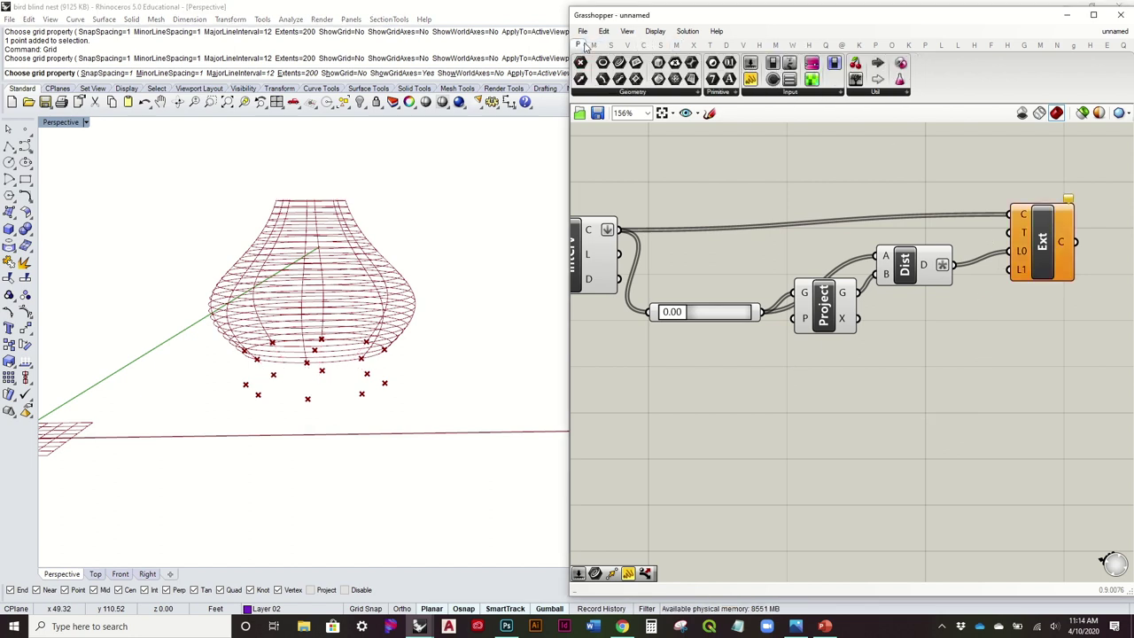
{"action": "left_click", "coordinate": [876, 92]}
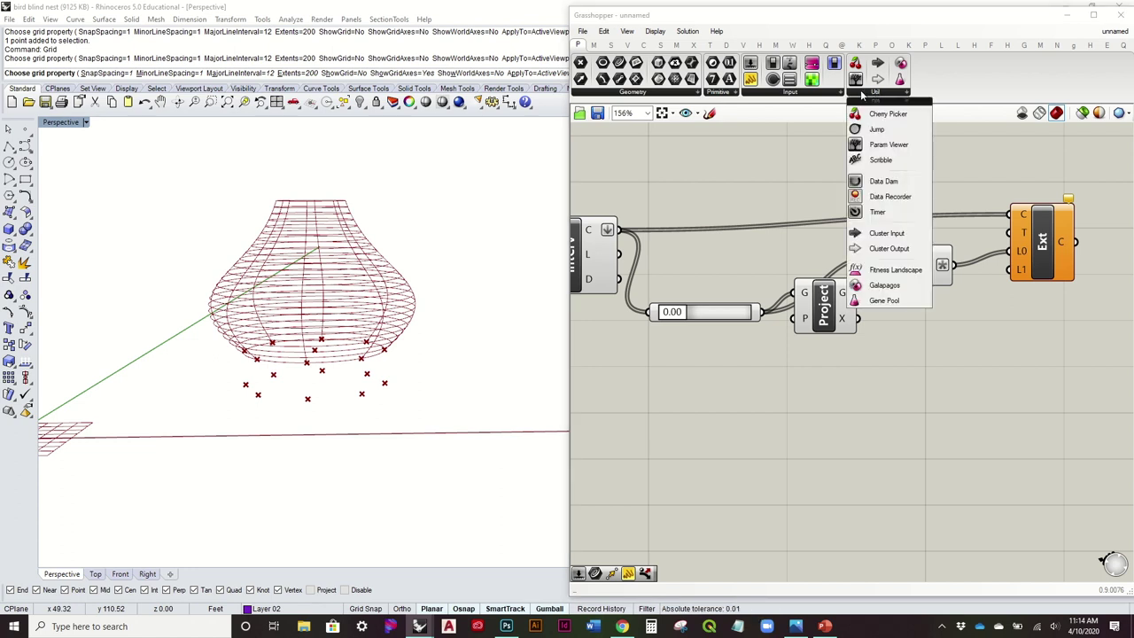
{"action": "left_click_drag", "start_coordinate": [887, 300], "coordinate": [864, 514]}
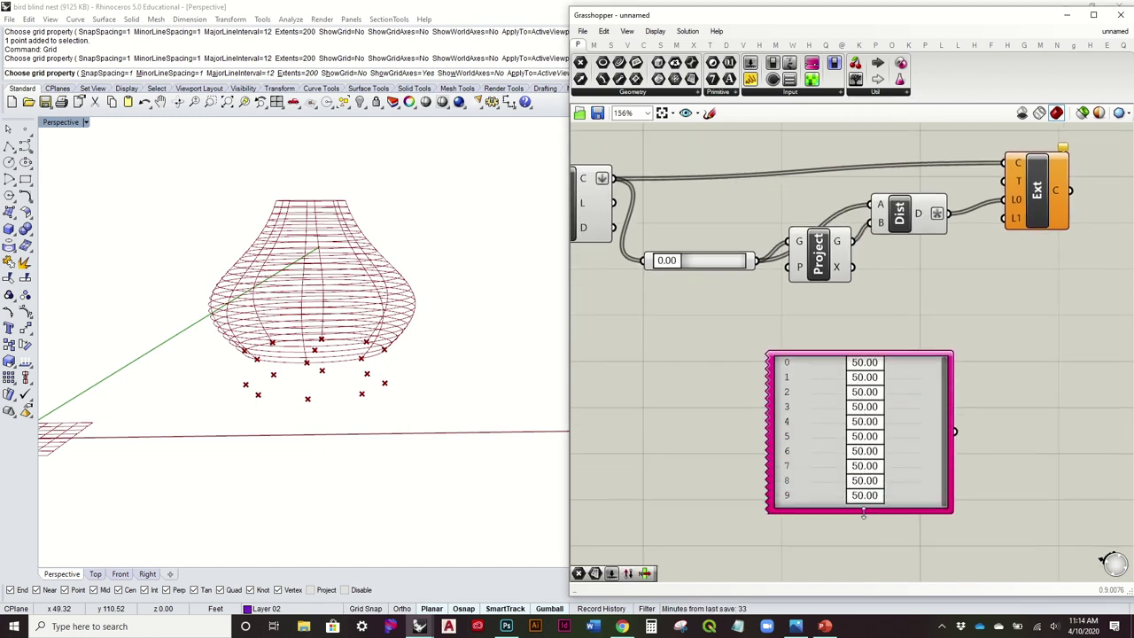
{"action": "right_click_drag", "start_coordinate": [876, 496], "coordinate": [872, 456]}
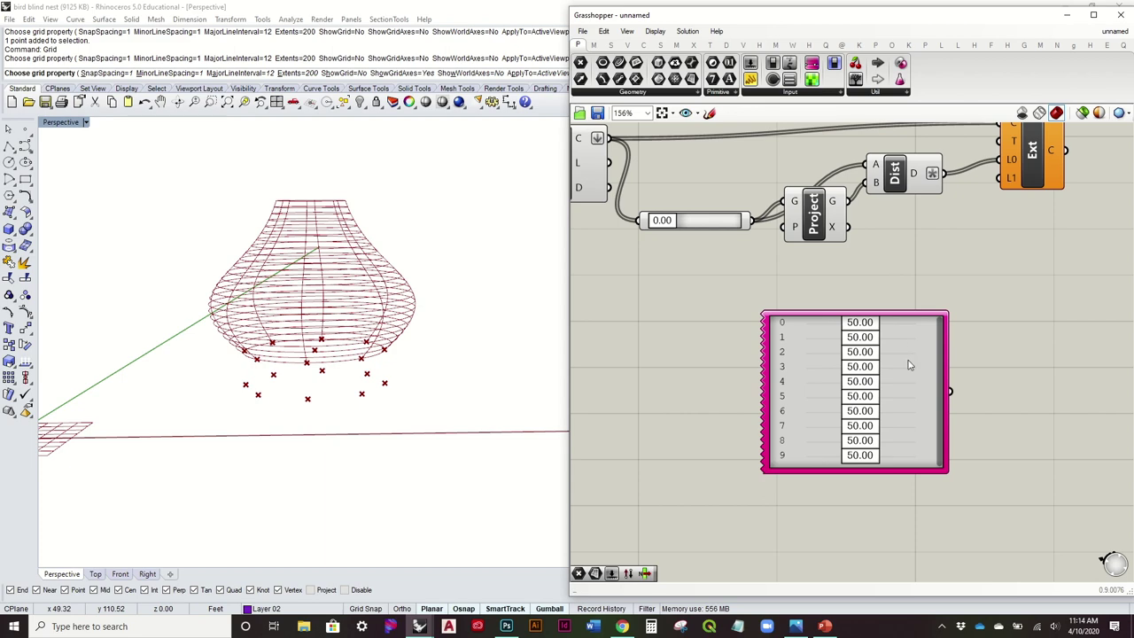
Configure the Gene Pool with 8 genes, 1 decimal, a minimum of 1.5 and a maximum of 7.0.
{"action": "right_click_drag", "start_coordinate": [376, 265], "coordinate": [383, 314]}
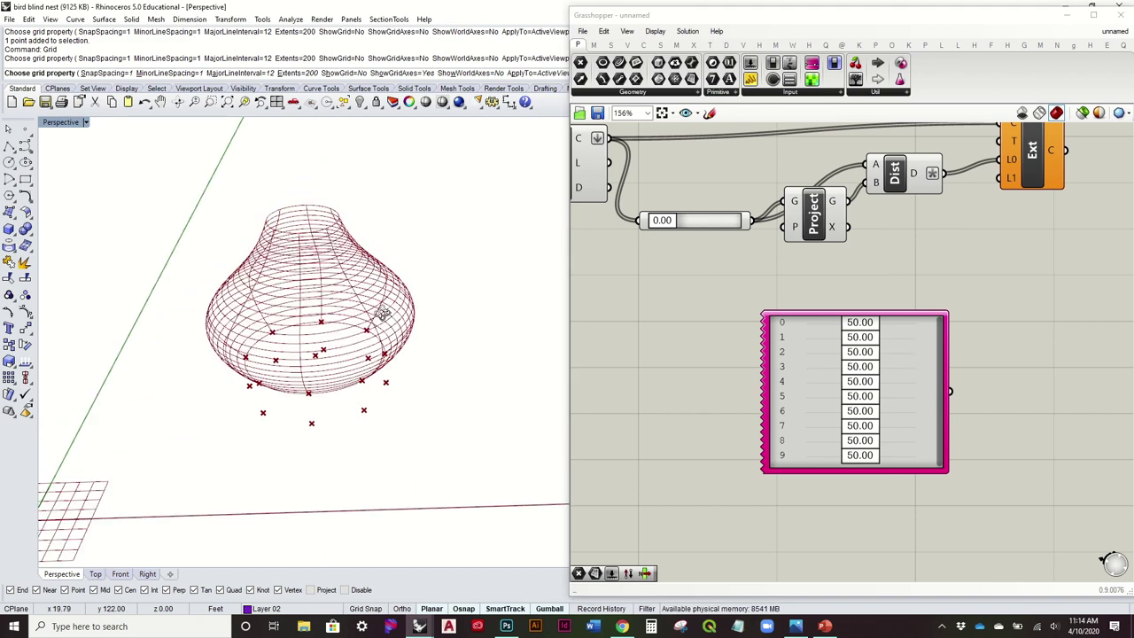
{"action": "right_click", "coordinate": [898, 343]}
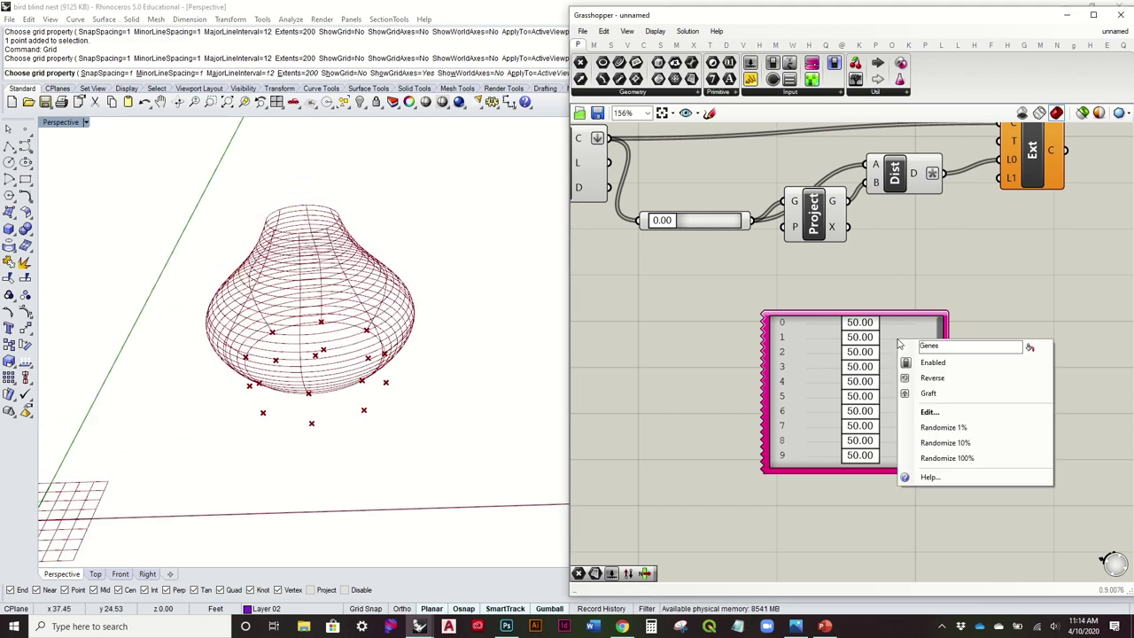
{"action": "left_click", "coordinate": [931, 412]}
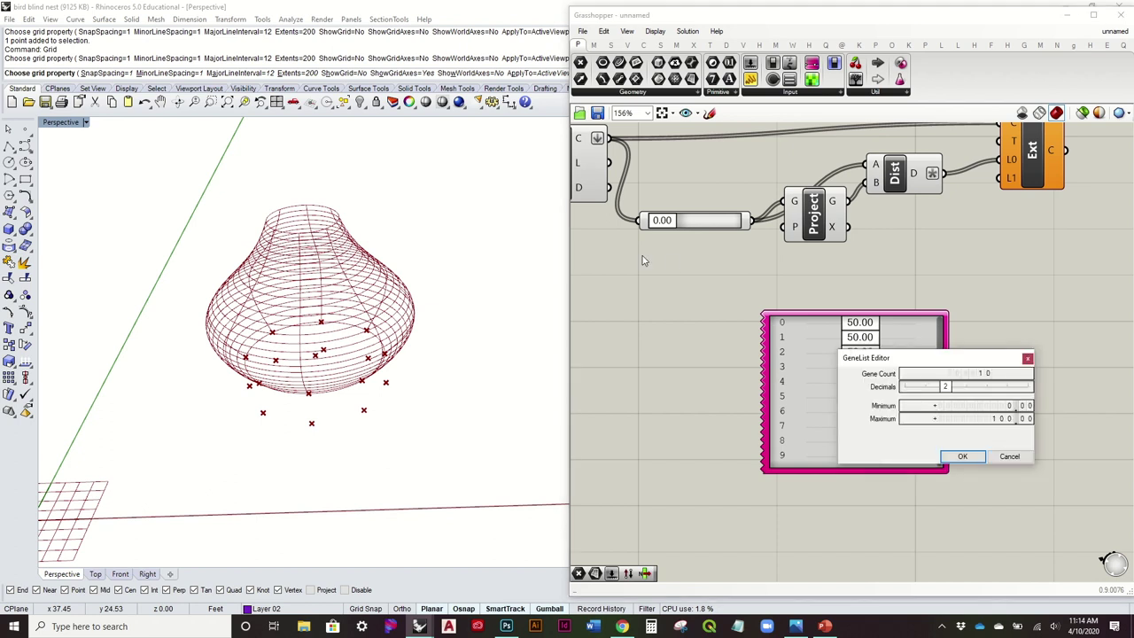
{"action": "double_click", "coordinate": [989, 376]}
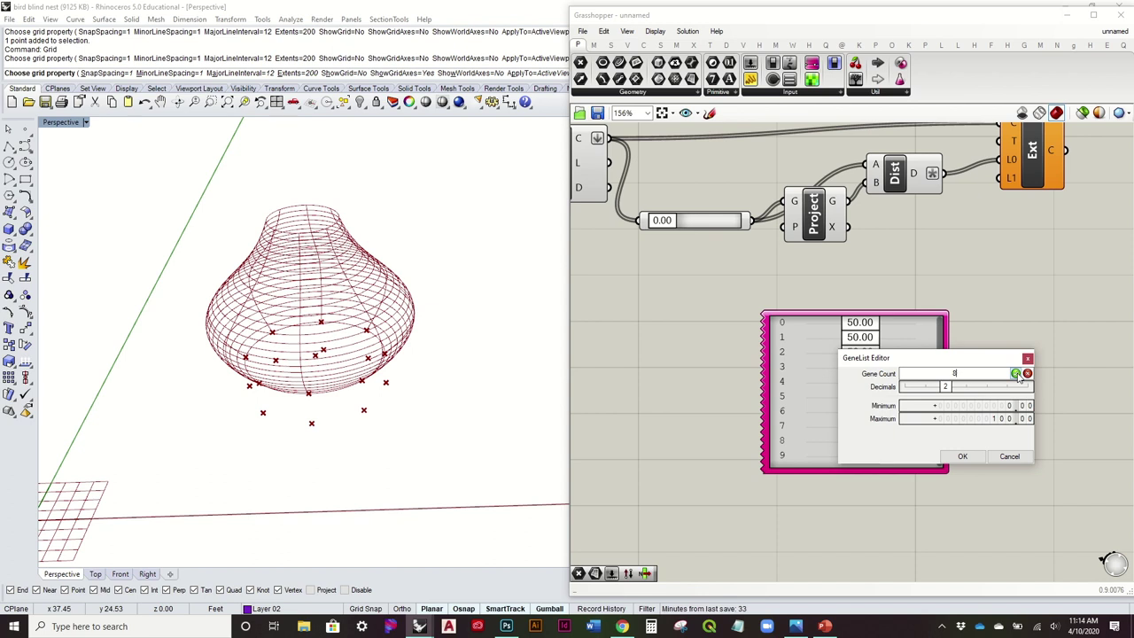
{"action": "left_click", "coordinate": [1016, 374]}
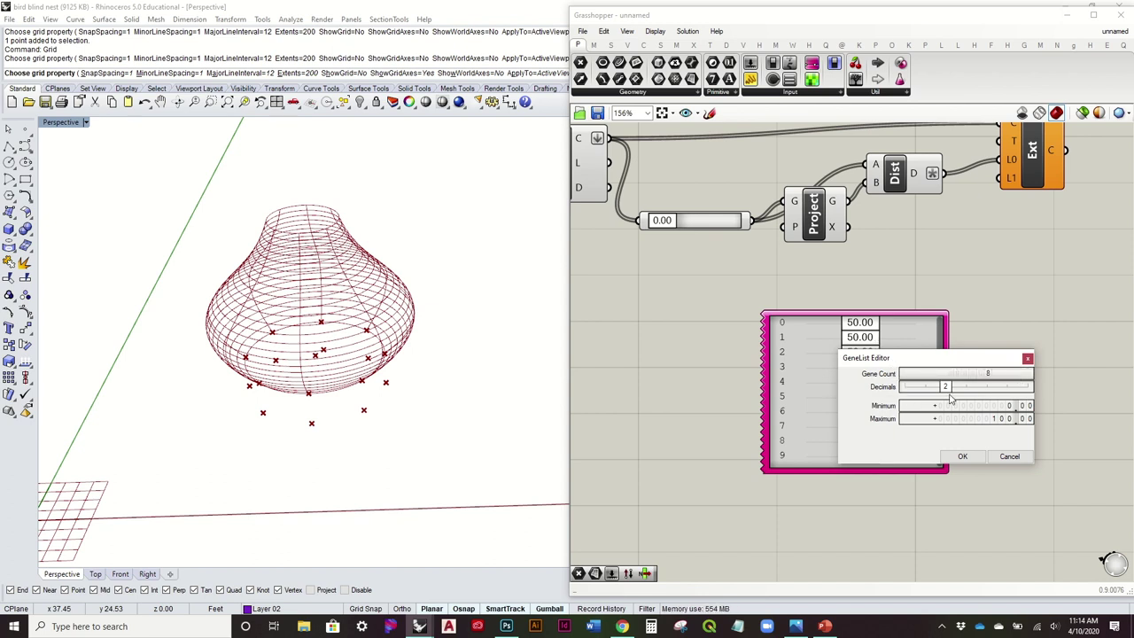
{"action": "left_click_drag", "start_coordinate": [939, 394], "coordinate": [936, 396]}
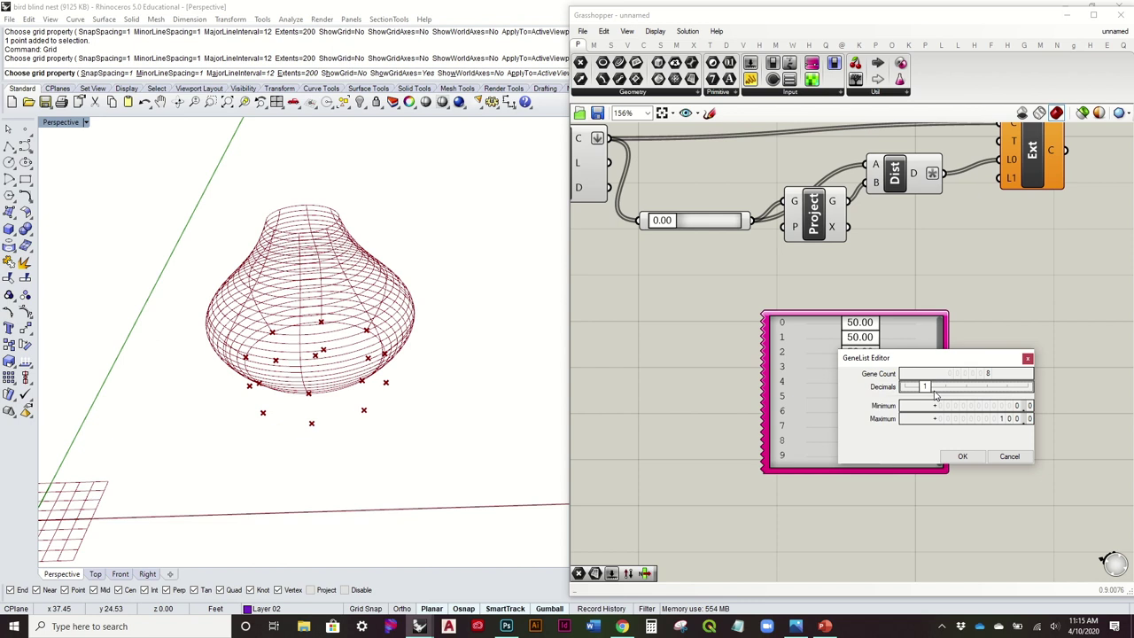
{"action": "double_click", "coordinate": [1019, 406]}
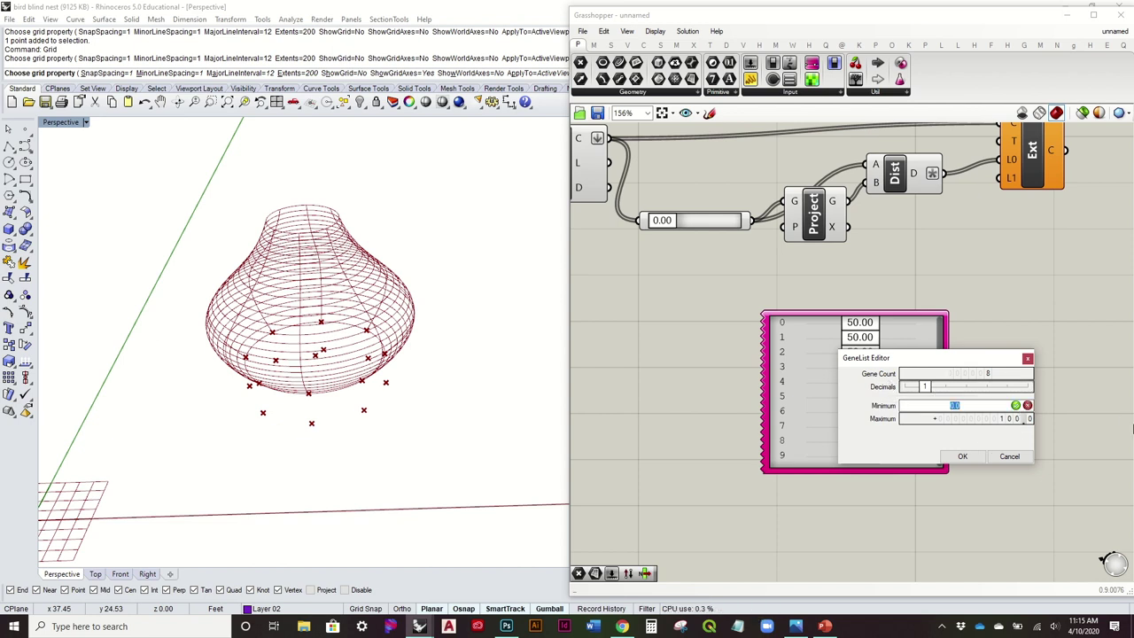
{"action": "left_click", "coordinate": [1016, 405]}
{"action": "double_click", "coordinate": [1016, 419]}
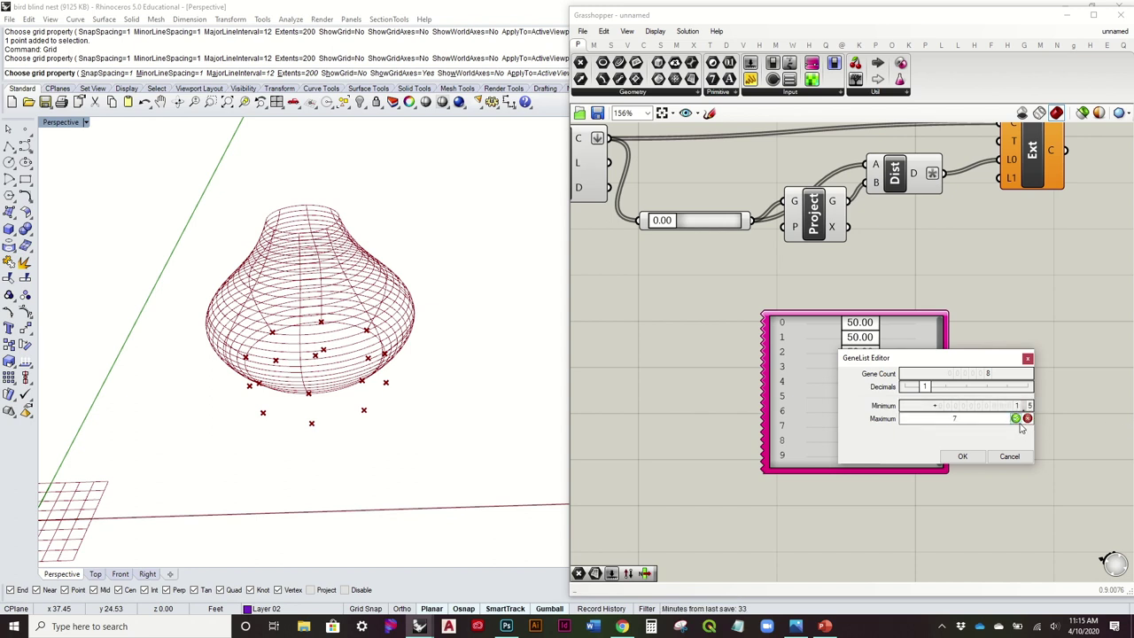
{"action": "key", "text": "Return"}
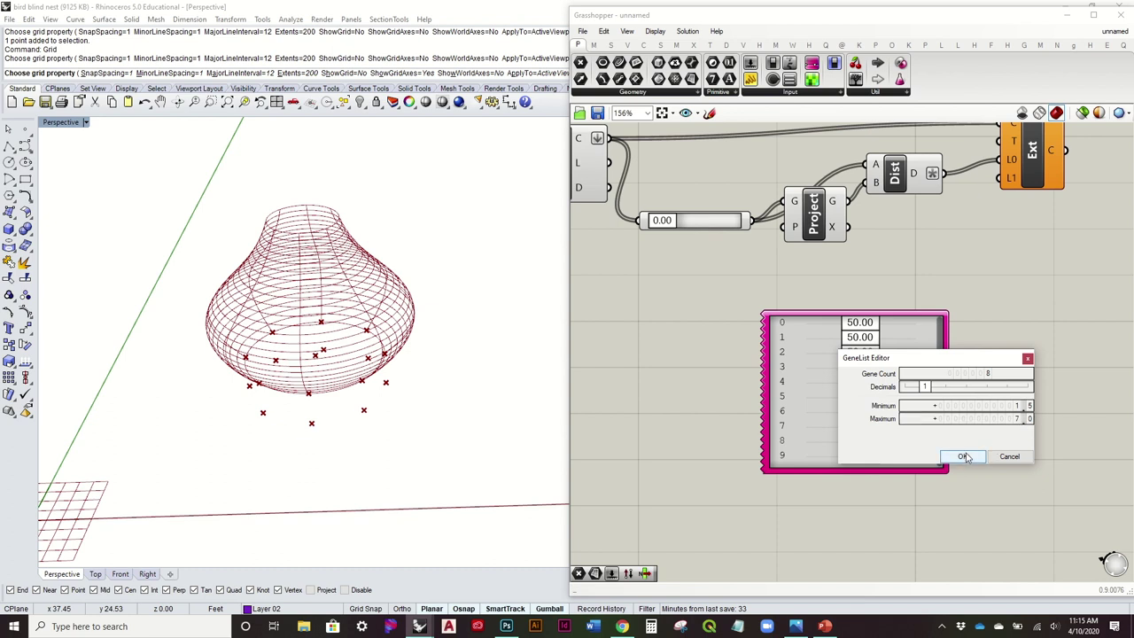
{"action": "left_click", "coordinate": [966, 458]}
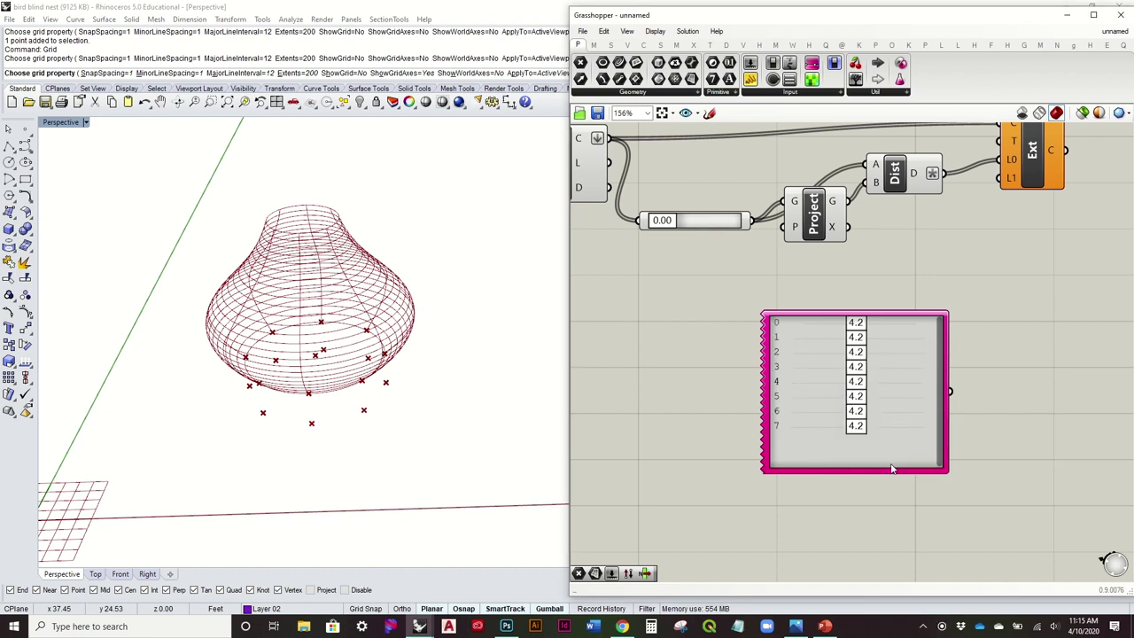
Shrink the Gene Pool to fit, randomize its genes by 100% and feed it into Extend Curve's End length (L1).
{"action": "left_click_drag", "start_coordinate": [887, 462], "coordinate": [887, 436]}
{"action": "right_click", "coordinate": [889, 366]}
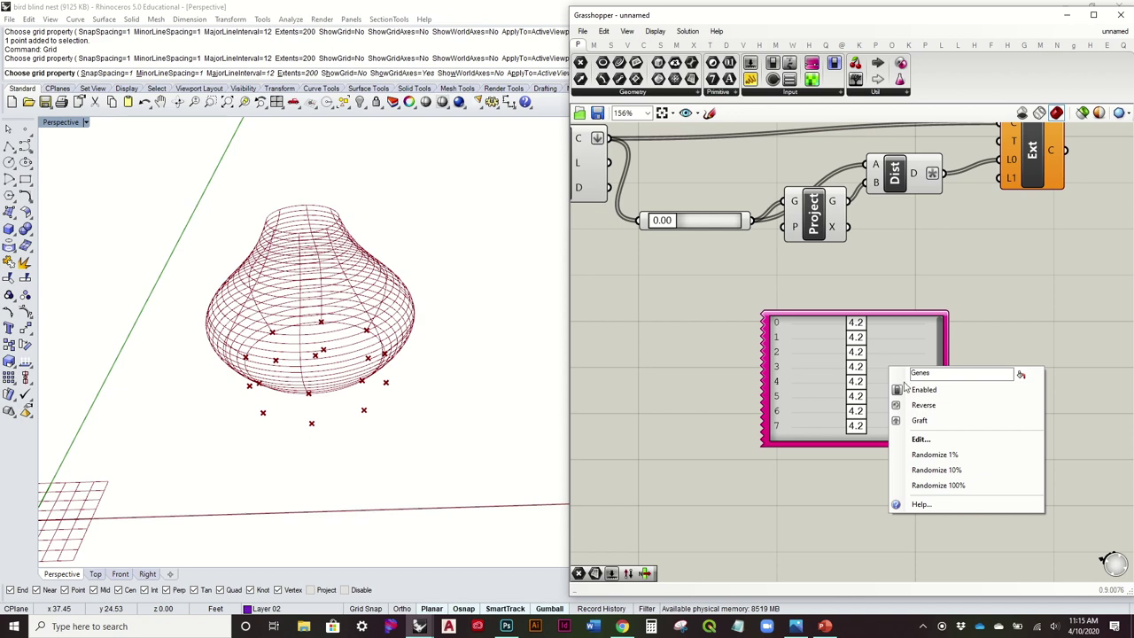
{"action": "left_click", "coordinate": [954, 486]}
{"action": "right_click_drag", "start_coordinate": [921, 344], "coordinate": [843, 406]}
{"action": "left_click_drag", "start_coordinate": [872, 439], "coordinate": [931, 241]}
Lower the Gene Pool's maximum value to shorten the curve extensions at the nest's upper end.
{"action": "right_click_drag", "start_coordinate": [529, 352], "coordinate": [709, 403]}
{"action": "left_click", "coordinate": [732, 400]}
{"action": "right_click", "coordinate": [742, 404]}
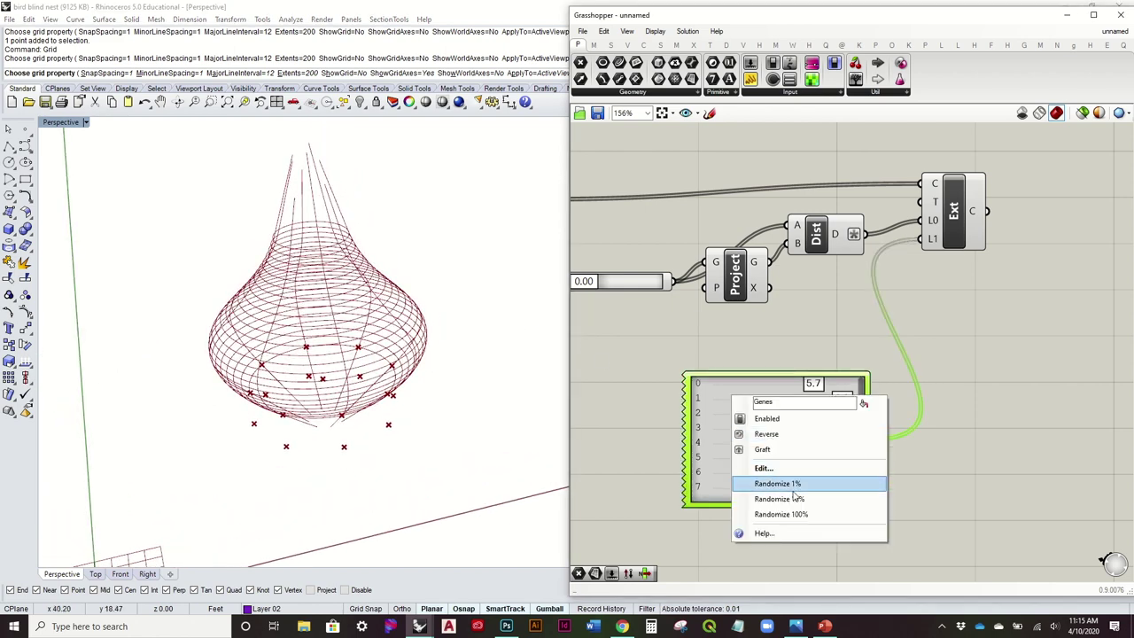
{"action": "left_click", "coordinate": [779, 468]}
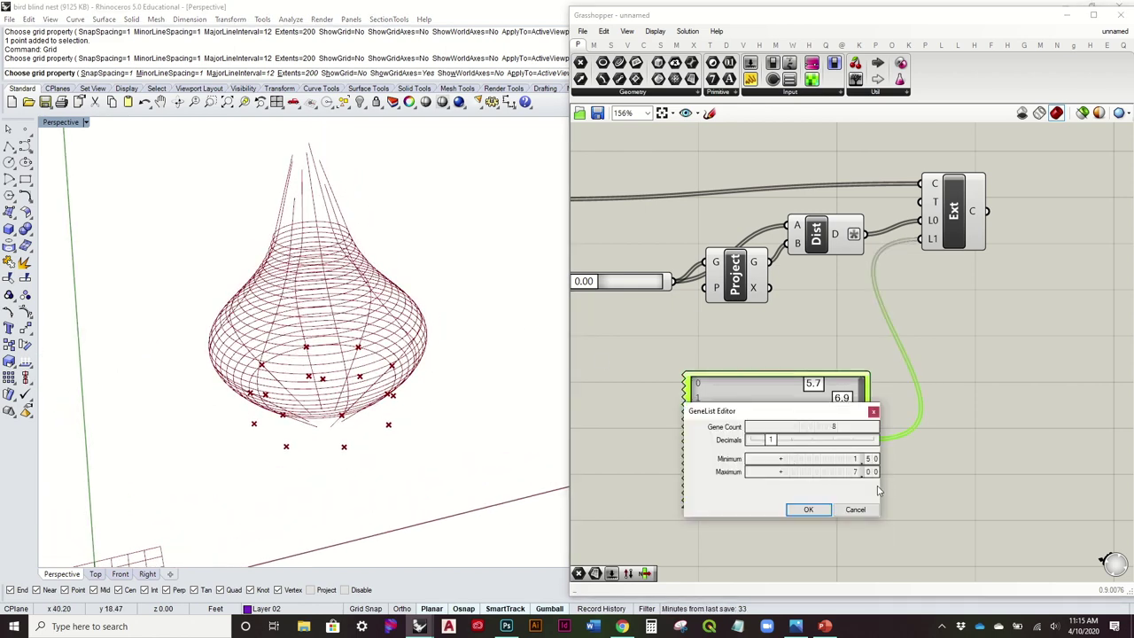
{"action": "left_click_drag", "start_coordinate": [858, 475], "coordinate": [857, 482]}
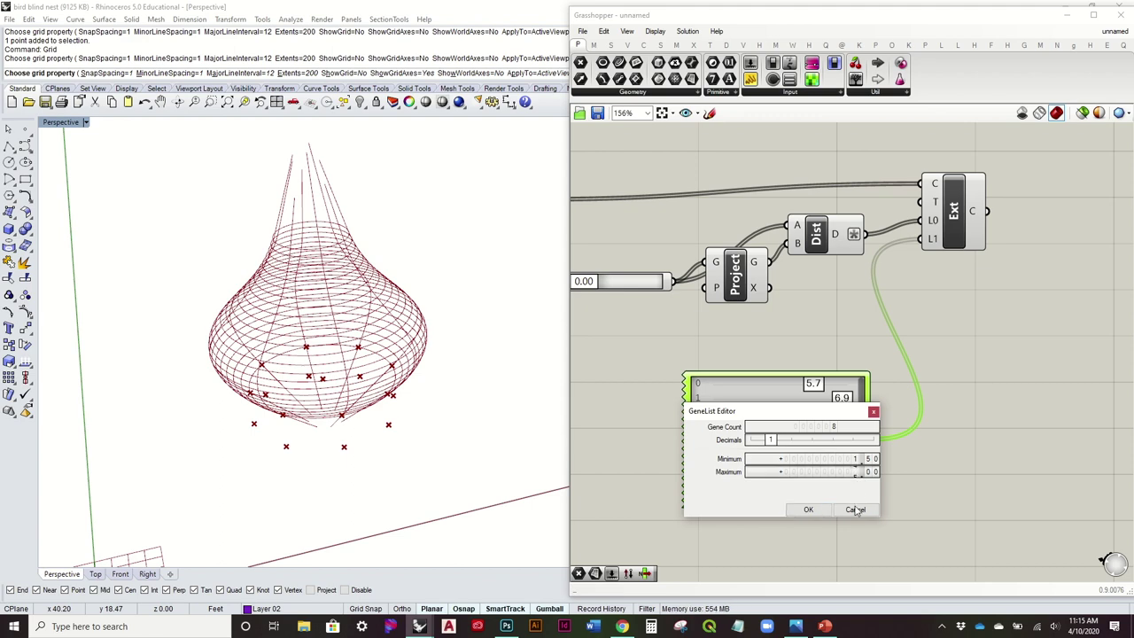
{"action": "left_click", "coordinate": [797, 510]}
{"action": "right_click_drag", "start_coordinate": [511, 458], "coordinate": [506, 411]}
{"action": "mouse_move", "coordinate": [493, 314]}
{"action": "right_mouse_down"}
{"action": "mouse_move", "coordinate": [499, 337]}
{"action": "mouse_move", "coordinate": [425, 322]}
{"action": "mouse_move", "coordinate": [404, 299]}
{"action": "mouse_move", "coordinate": [425, 342]}
{"action": "mouse_move", "coordinate": [474, 321]}
{"action": "right_mouse_up"}
Move the Gene Pool up beneath the Project component and turn off preview for the components from Interpolate through Extend Curve.
{"action": "left_click", "coordinate": [829, 399]}
{"action": "left_click_drag", "start_coordinate": [767, 431], "coordinate": [751, 372]}
{"action": "scroll", "coordinate": [1011, 375], "scroll_direction": "down", "scroll_amount": 2}
{"action": "right_click_drag", "start_coordinate": [992, 377], "coordinate": [1022, 363]}
{"action": "scroll", "coordinate": [1024, 368], "scroll_direction": "down", "scroll_amount": 3}
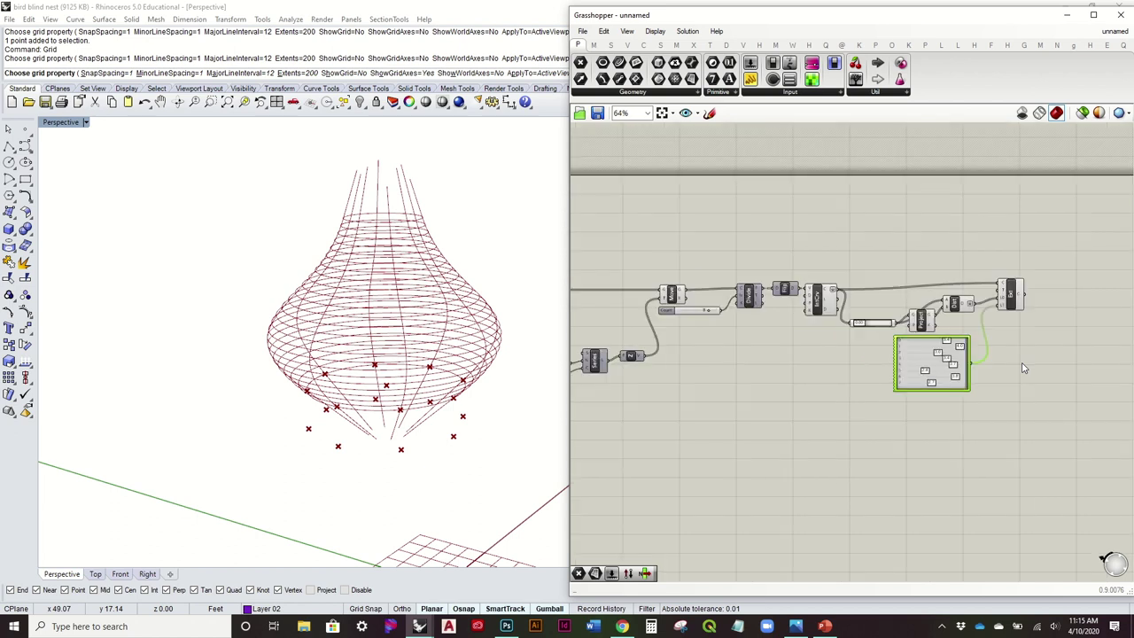
{"action": "left_click_drag", "start_coordinate": [931, 420], "coordinate": [724, 237]}
{"action": "right_click", "coordinate": [737, 215]}
{"action": "left_click", "coordinate": [797, 241]}
{"action": "right_click_drag", "start_coordinate": [856, 236], "coordinate": [714, 249]}
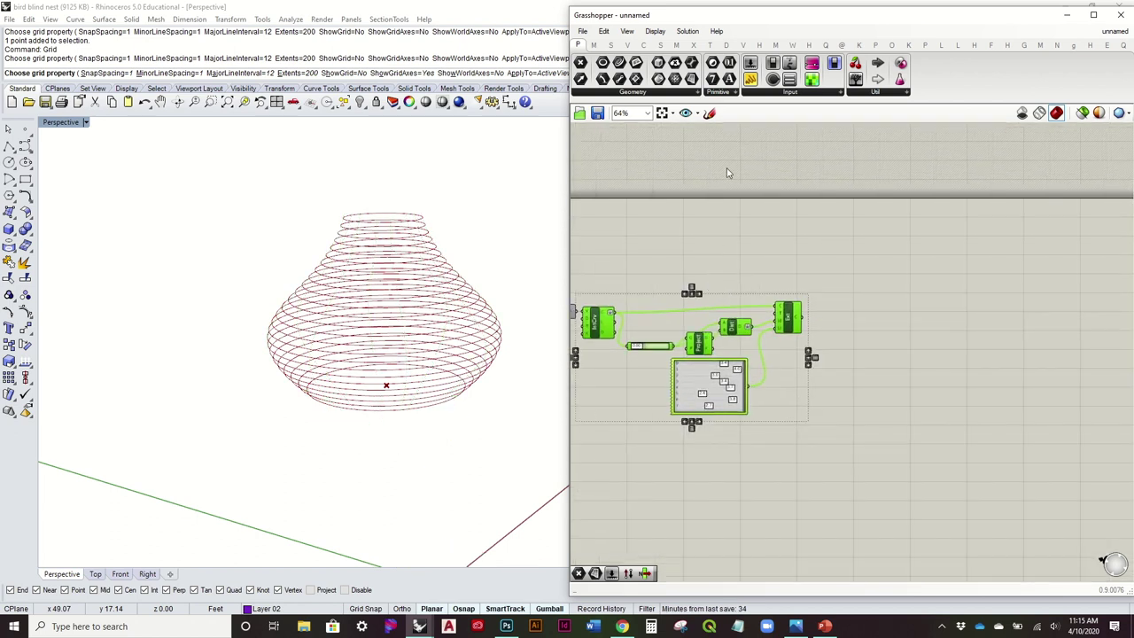
Add a Pipe component after Extend Curve and feed the extended curves into its Curve input.
{"action": "left_click", "coordinate": [645, 45]}
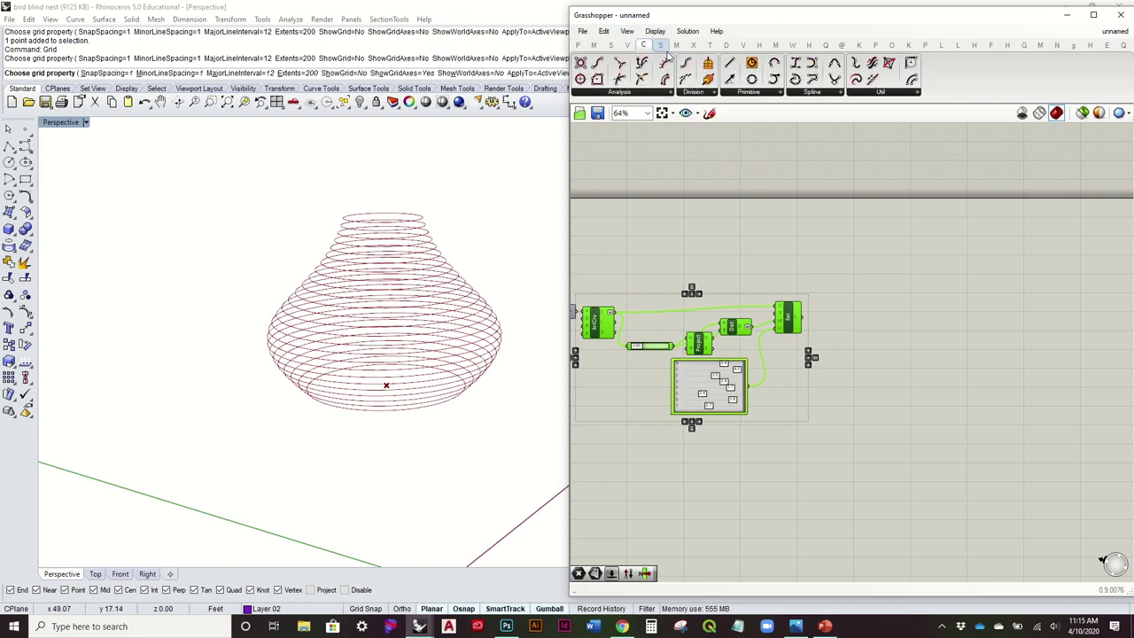
{"action": "left_click", "coordinate": [660, 45]}
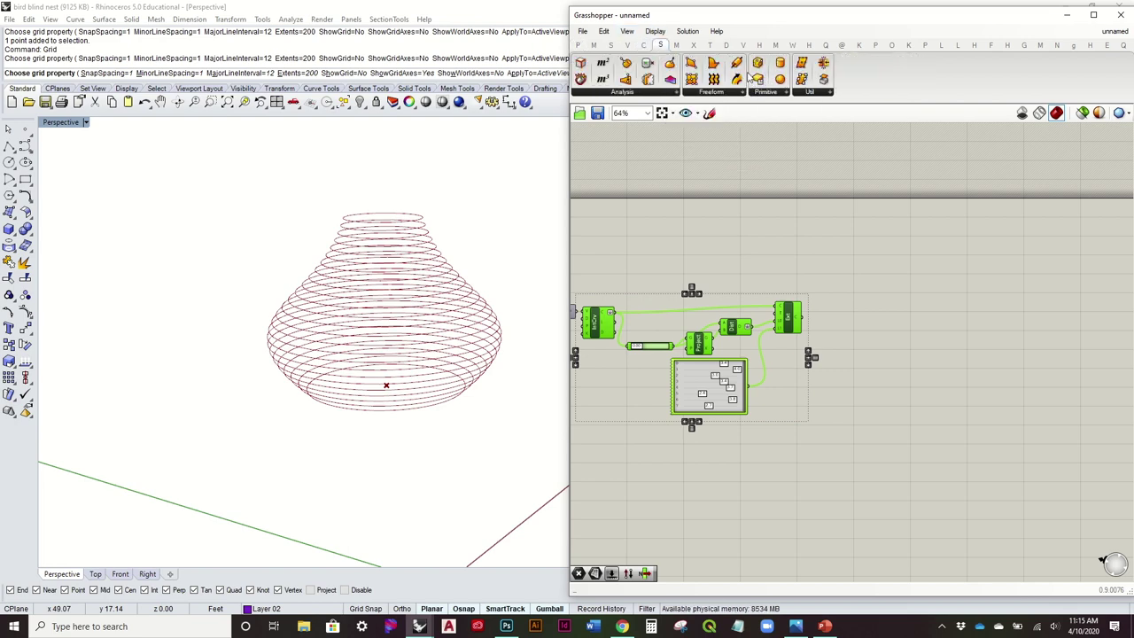
{"action": "left_click_drag", "start_coordinate": [875, 330], "coordinate": [875, 329]}
{"action": "scroll", "coordinate": [806, 330], "scroll_direction": "up", "scroll_amount": 3}
{"action": "left_click_drag", "start_coordinate": [796, 304], "coordinate": [918, 306]}
Create a number slider set to 0.5 and connect it to the Pipe's Radius input.
{"action": "double_click", "coordinate": [807, 372]}
{"action": "type", "text": ".5"}
{"action": "key", "text": "Return"}
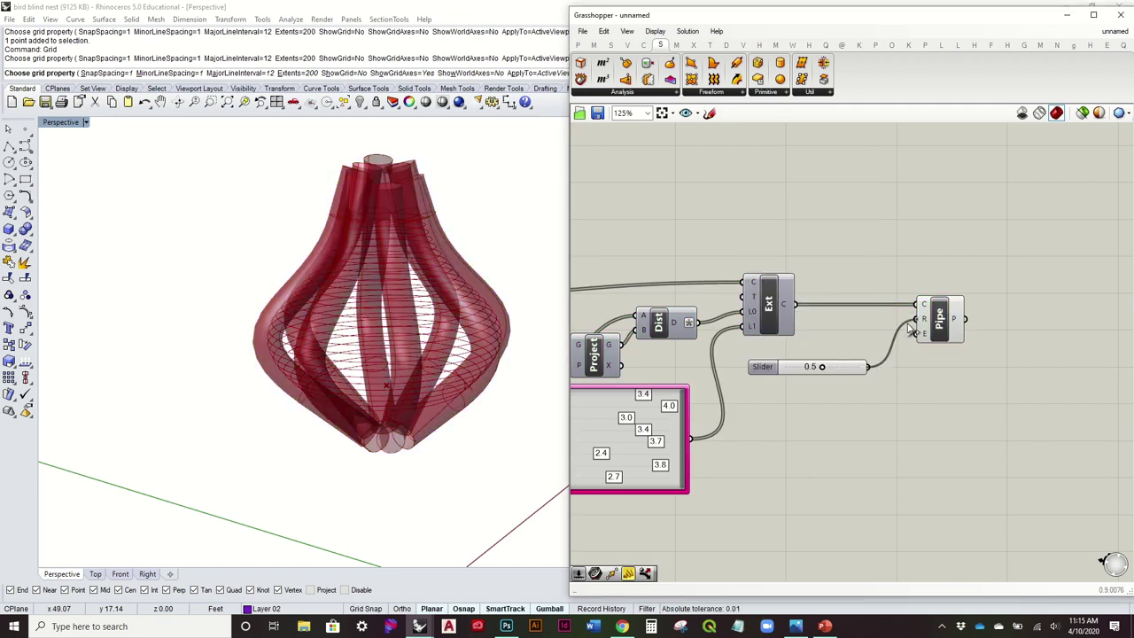
{"action": "left_click_drag", "start_coordinate": [912, 328], "coordinate": [918, 319]}
Reduce the pipe Radius slider to 0.1.
{"action": "right_click_drag", "start_coordinate": [462, 287], "coordinate": [505, 306]}
{"action": "scroll", "coordinate": [839, 383], "scroll_direction": "up", "scroll_amount": 2}
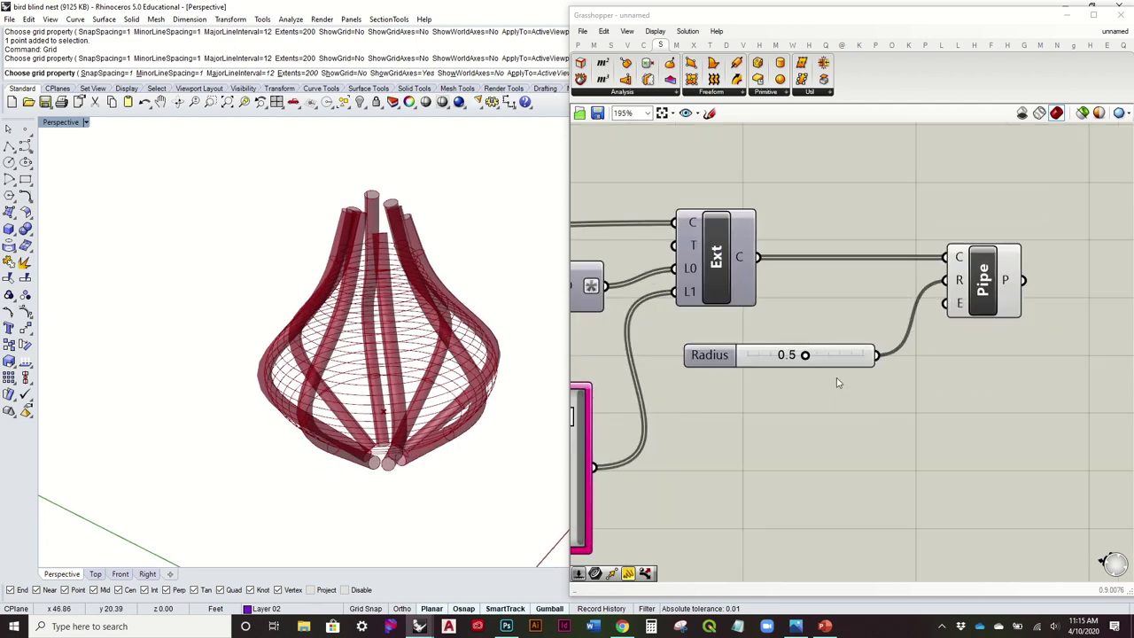
{"action": "left_click_drag", "start_coordinate": [808, 357], "coordinate": [778, 365]}
{"action": "right_click_drag", "start_coordinate": [420, 346], "coordinate": [411, 293]}
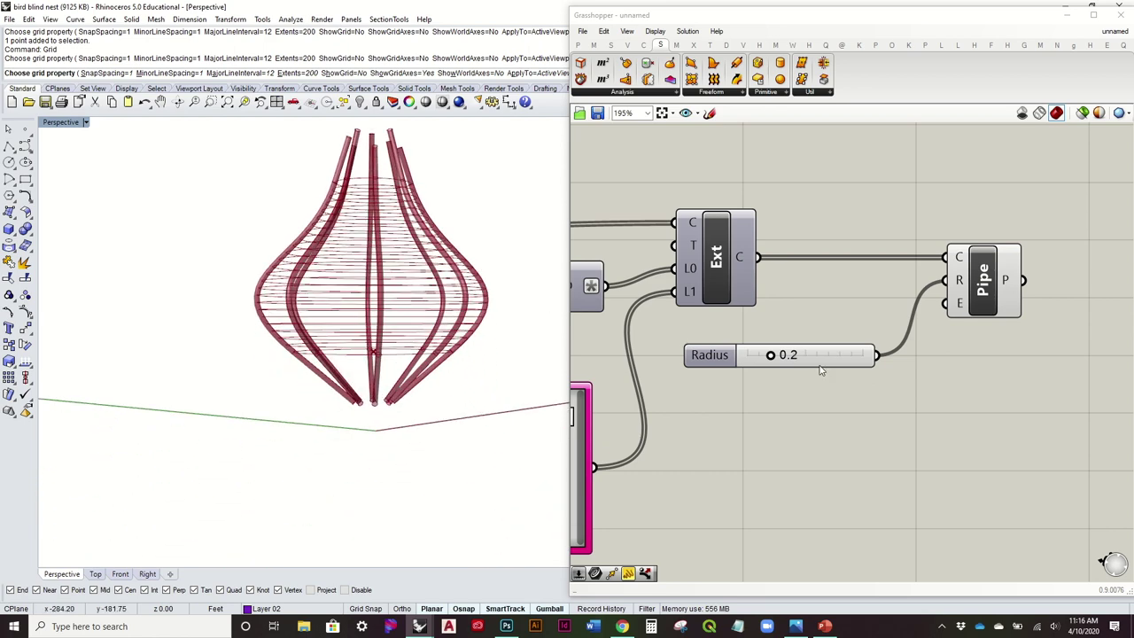
{"action": "left_click_drag", "start_coordinate": [770, 355], "coordinate": [760, 355]}
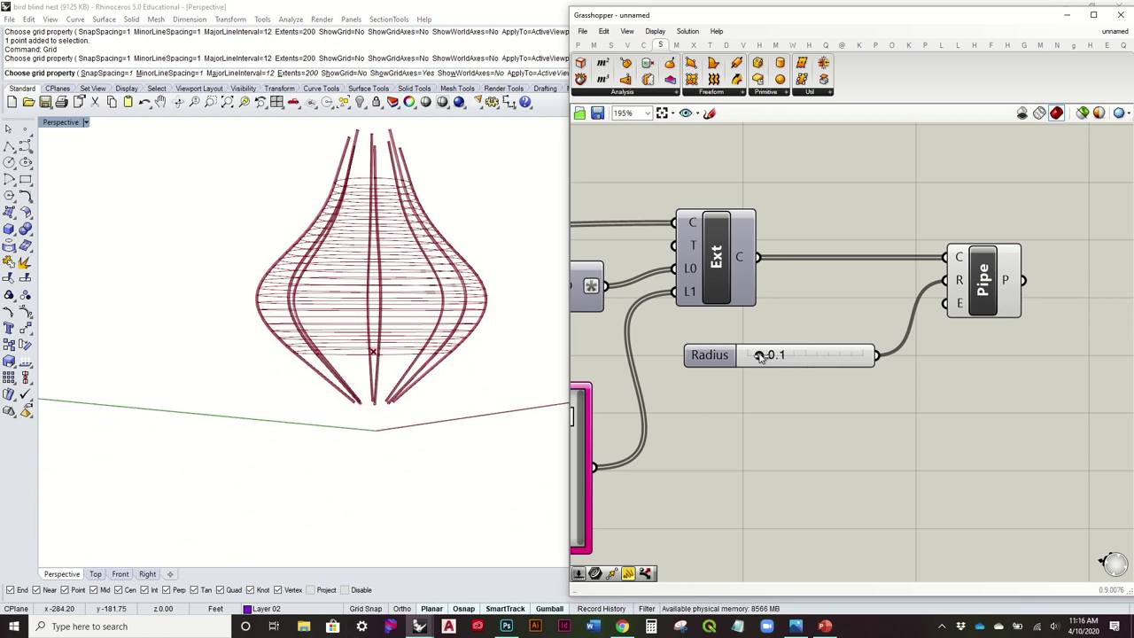
Select the nest's base point in the Rhino viewport and move it vertically, first lower and finally higher above the ground plane.
{"action": "right_click_drag", "start_coordinate": [363, 272], "coordinate": [427, 353]}
{"action": "scroll", "coordinate": [321, 324], "scroll_direction": "up", "scroll_amount": 5}
{"action": "right_click_drag", "start_coordinate": [376, 325], "coordinate": [379, 330]}
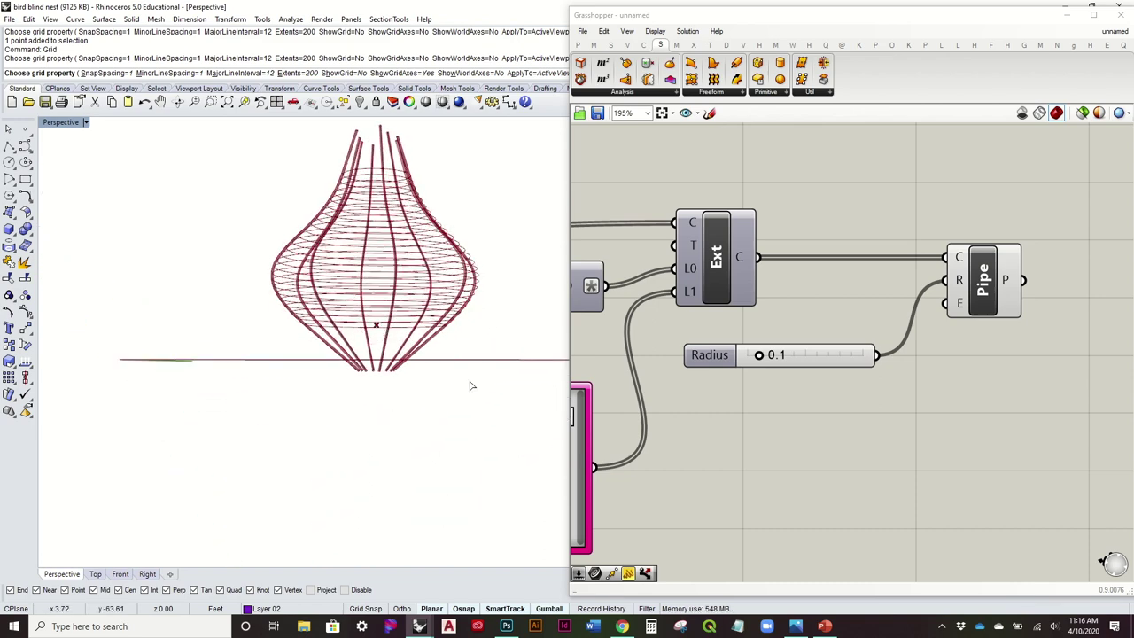
{"action": "key", "text": "Escape"}
{"action": "left_click_drag", "start_coordinate": [279, 306], "coordinate": [462, 367]}
{"action": "left_click_drag", "start_coordinate": [376, 292], "coordinate": [375, 304]}
{"action": "mouse_move", "coordinate": [426, 269]}
{"action": "right_mouse_down"}
{"action": "mouse_move", "coordinate": [430, 307]}
{"action": "mouse_move", "coordinate": [426, 286]}
{"action": "right_mouse_up"}
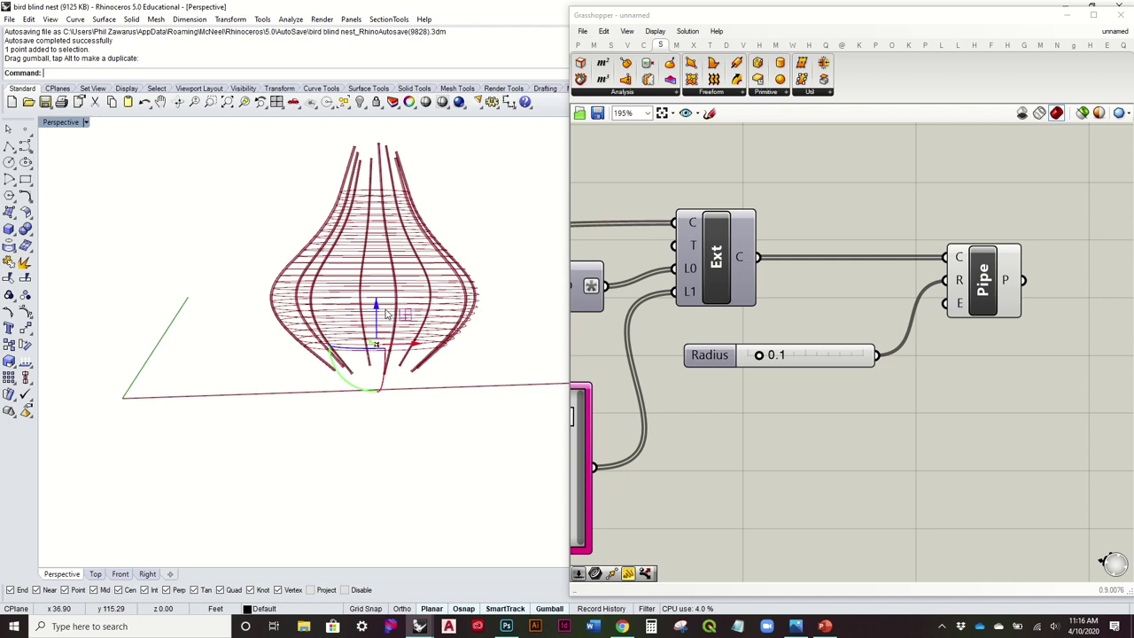
{"action": "left_click_drag", "start_coordinate": [377, 309], "coordinate": [378, 301]}
{"action": "left_click_drag", "start_coordinate": [386, 259], "coordinate": [429, 245]}
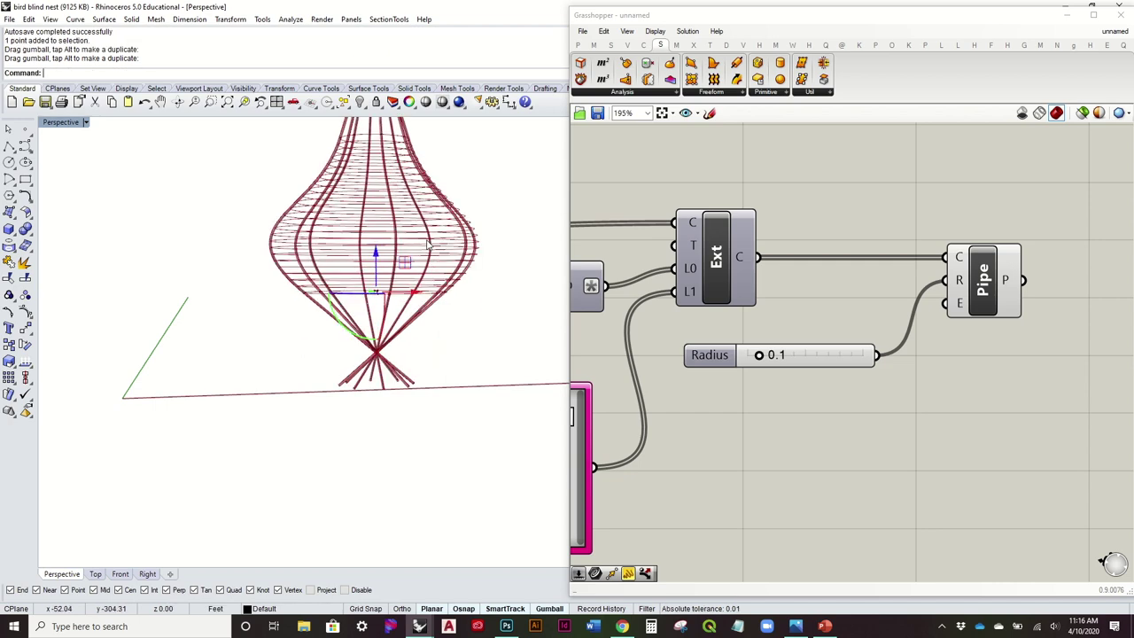
{"action": "right_click_drag", "start_coordinate": [438, 298], "coordinate": [366, 262]}
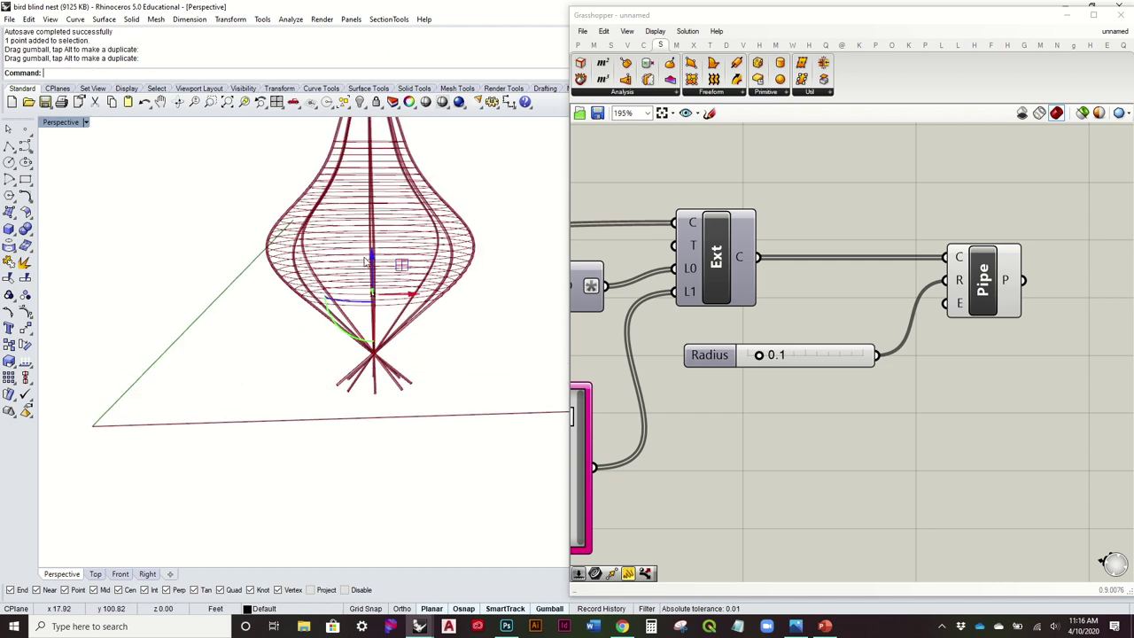
Move the nest's base point vertically, first slightly higher and finally down close to the ground plane.
{"action": "left_click_drag", "start_coordinate": [372, 262], "coordinate": [371, 242]}
{"action": "right_click_drag", "start_coordinate": [370, 314], "coordinate": [379, 255]}
{"action": "left_click_drag", "start_coordinate": [375, 248], "coordinate": [374, 309]}
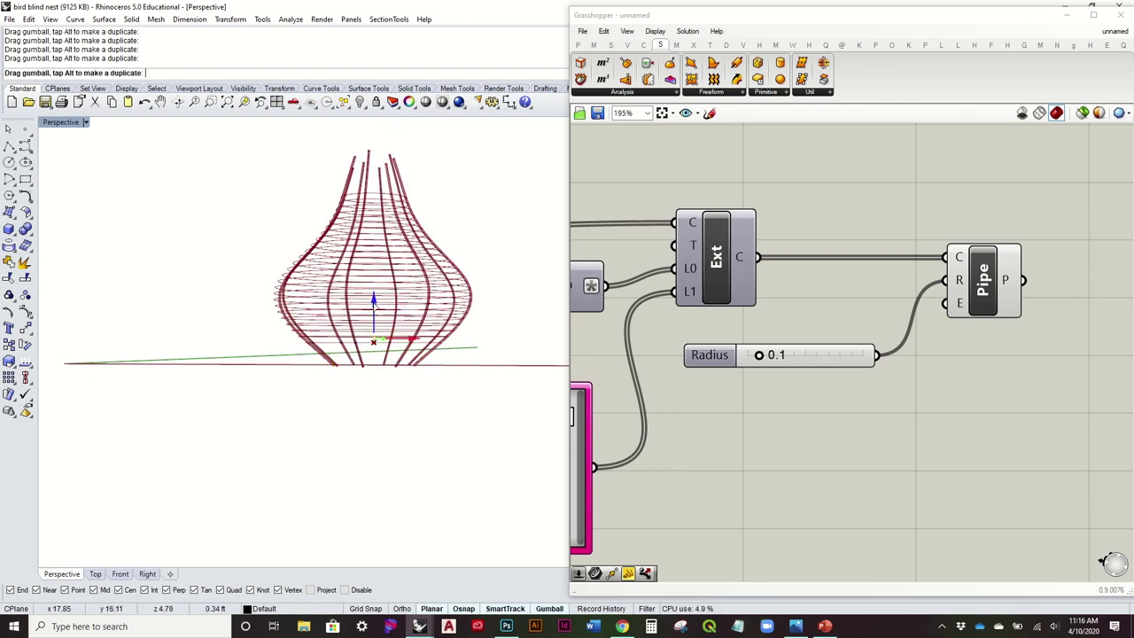
{"action": "right_click_drag", "start_coordinate": [405, 316], "coordinate": [391, 372]}
{"action": "scroll", "coordinate": [436, 389], "scroll_direction": "down", "scroll_amount": 6}
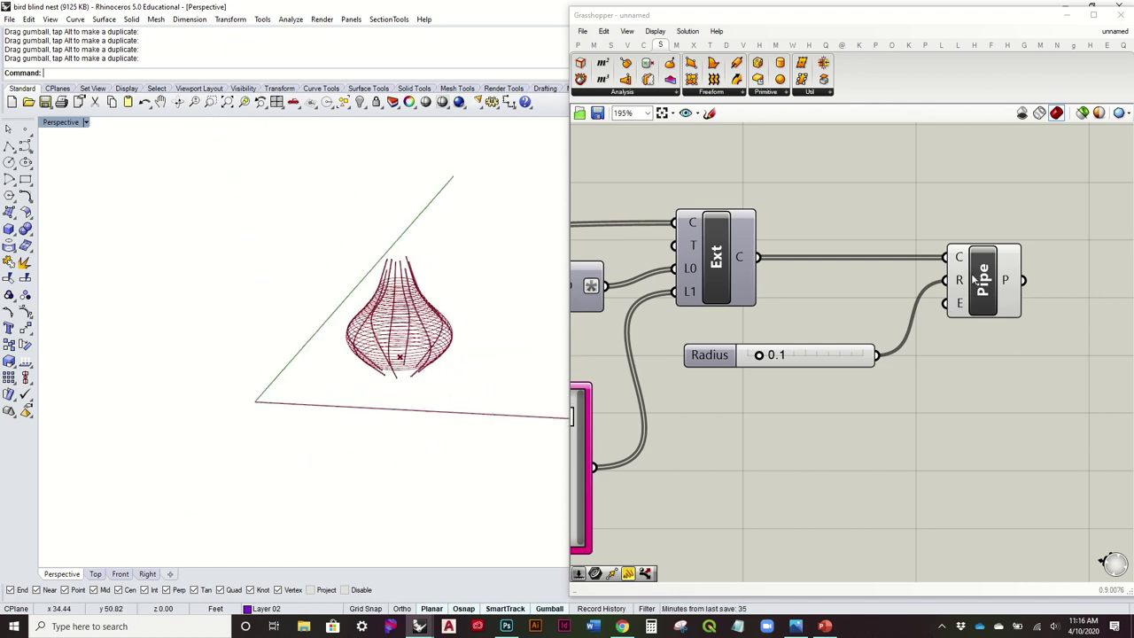
Review the component chain between Move and Pipe and examine the piped vertical curves in the Rhino viewport.
{"action": "scroll", "coordinate": [955, 309], "scroll_direction": "down", "scroll_amount": 5}
{"action": "right_click_drag", "start_coordinate": [889, 400], "coordinate": [970, 342]}
{"action": "right_click_drag", "start_coordinate": [776, 339], "coordinate": [892, 324]}
{"action": "right_click_drag", "start_coordinate": [767, 304], "coordinate": [838, 311]}
{"action": "scroll", "coordinate": [798, 266], "scroll_direction": "up", "scroll_amount": 2}
{"action": "left_click", "coordinate": [781, 238]}
{"action": "right_click_drag", "start_coordinate": [451, 302], "coordinate": [415, 279]}
{"action": "left_click", "coordinate": [1031, 366]}
{"action": "right_click_drag", "start_coordinate": [1022, 361], "coordinate": [828, 354]}
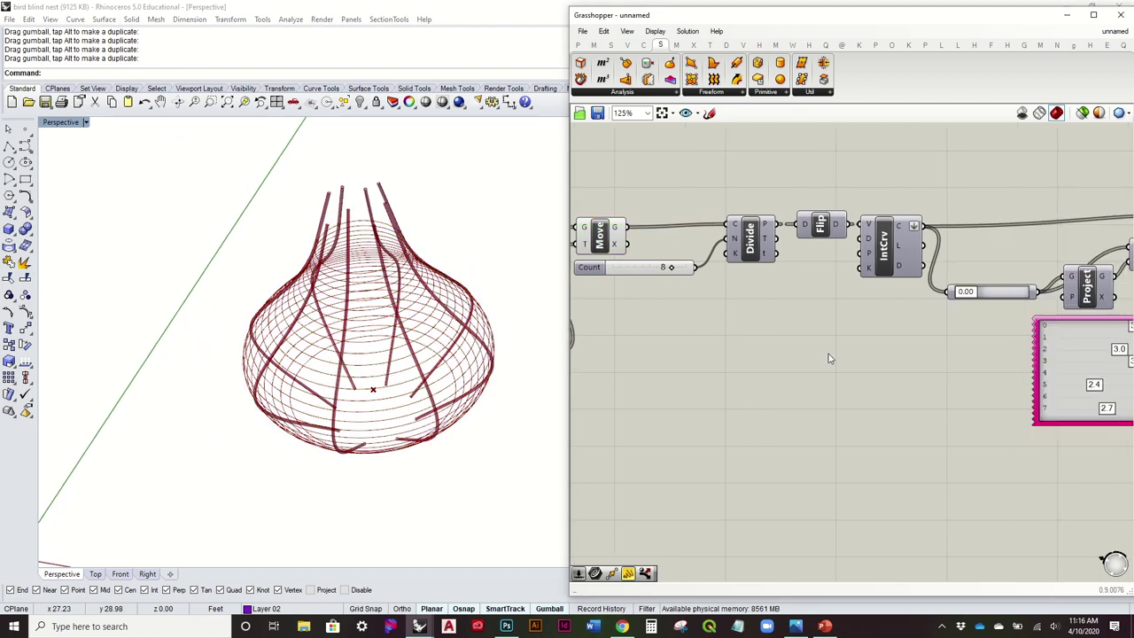
{"action": "scroll", "coordinate": [828, 354], "scroll_direction": "down", "scroll_amount": 3}
{"action": "right_click_drag", "start_coordinate": [922, 356], "coordinate": [814, 353]}
{"action": "scroll", "coordinate": [635, 308], "scroll_direction": "up", "scroll_amount": 4}
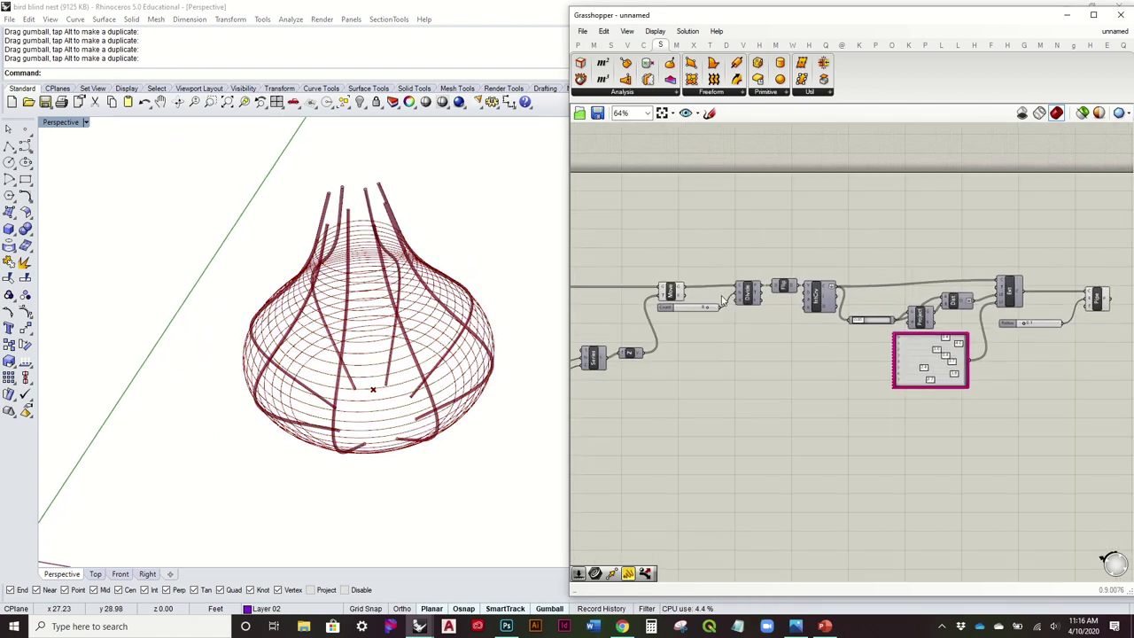
{"action": "scroll", "coordinate": [441, 304], "scroll_direction": "up", "scroll_amount": 2}
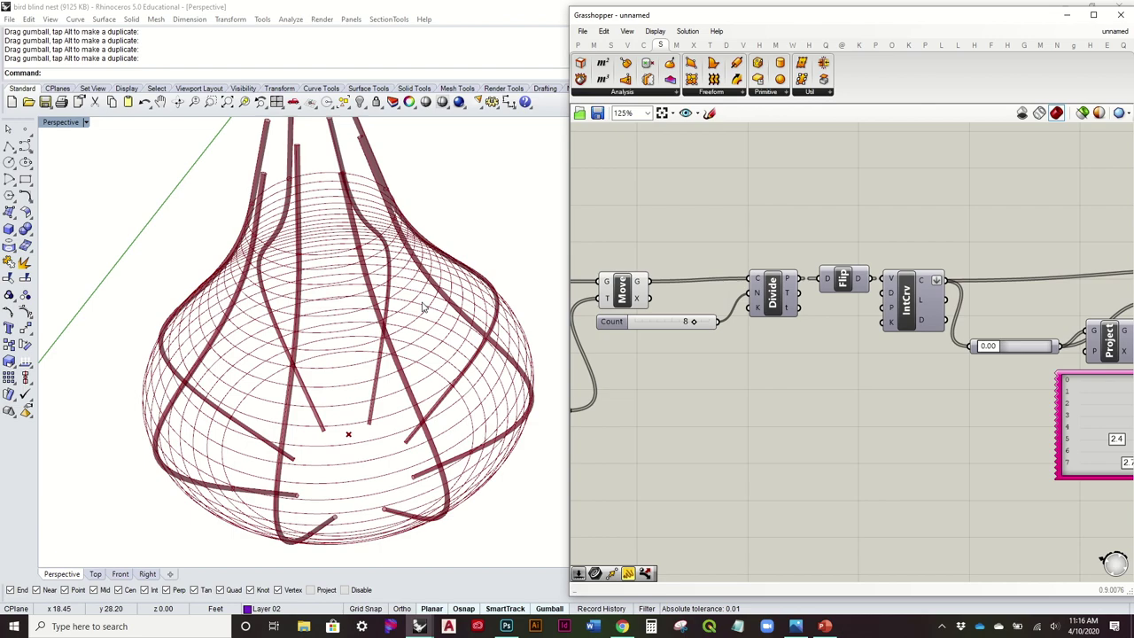
{"action": "right_click_drag", "start_coordinate": [443, 359], "coordinate": [340, 222]}
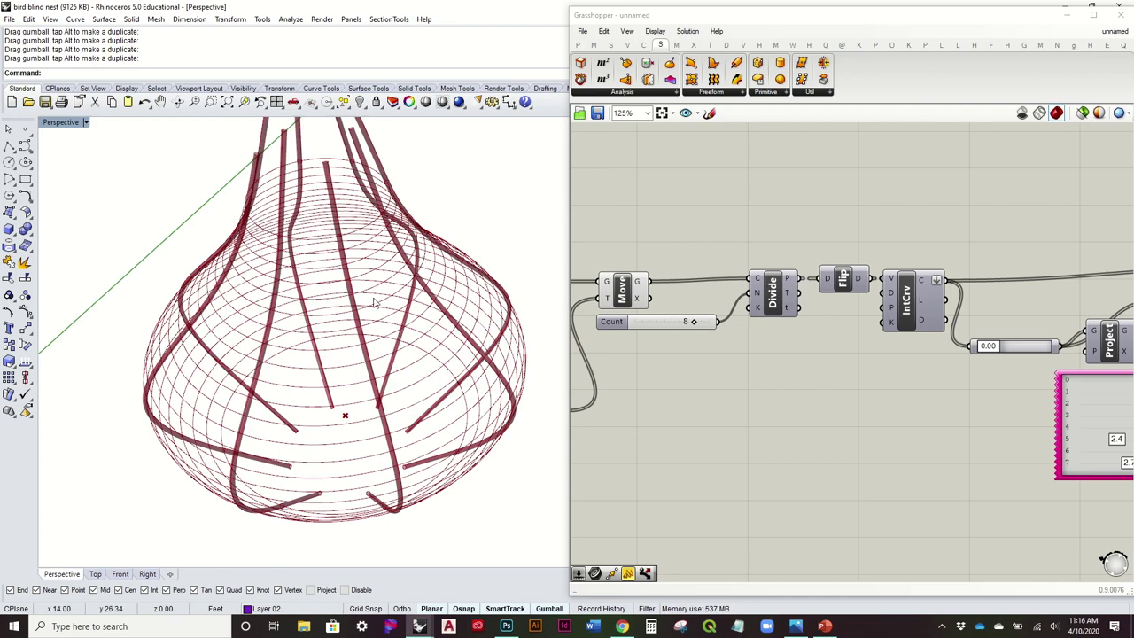
Show Layer 01 to examine the finished reference nest from several angles and hide the layer again.
{"action": "left_click", "coordinate": [1068, 15]}
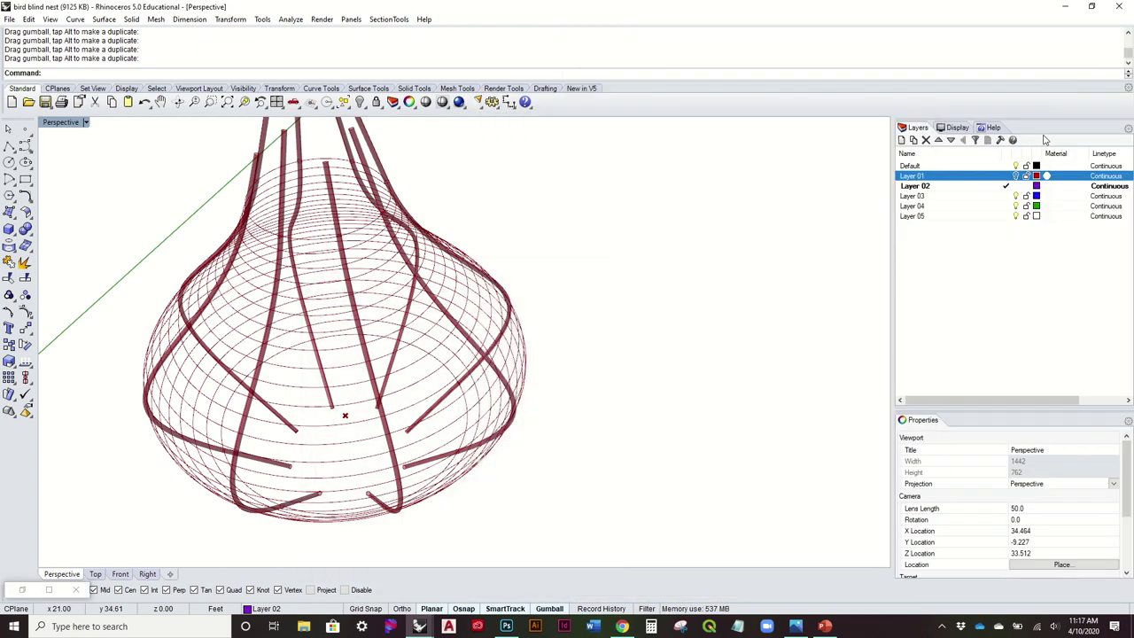
{"action": "left_click", "coordinate": [1016, 176]}
{"action": "mouse_move", "coordinate": [664, 246]}
{"action": "right_mouse_down"}
{"action": "mouse_move", "coordinate": [668, 269]}
{"action": "mouse_move", "coordinate": [692, 223]}
{"action": "mouse_move", "coordinate": [714, 210]}
{"action": "mouse_move", "coordinate": [666, 240]}
{"action": "right_mouse_up"}
{"action": "scroll", "coordinate": [544, 273], "scroll_direction": "up", "scroll_amount": 5}
{"action": "right_click_drag", "start_coordinate": [575, 255], "coordinate": [551, 264]}
{"action": "scroll", "coordinate": [649, 244], "scroll_direction": "down", "scroll_amount": 4}
{"action": "right_click_drag", "start_coordinate": [650, 244], "coordinate": [706, 220]}
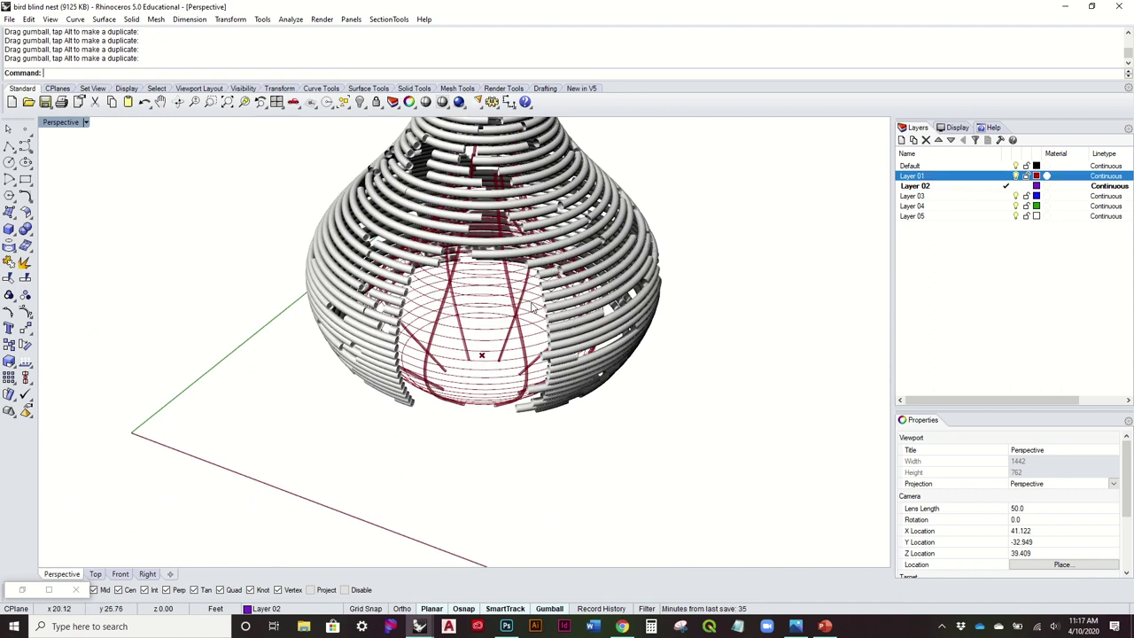
{"action": "left_click", "coordinate": [1015, 176]}
{"action": "right_click_drag", "start_coordinate": [601, 280], "coordinate": [647, 244]}
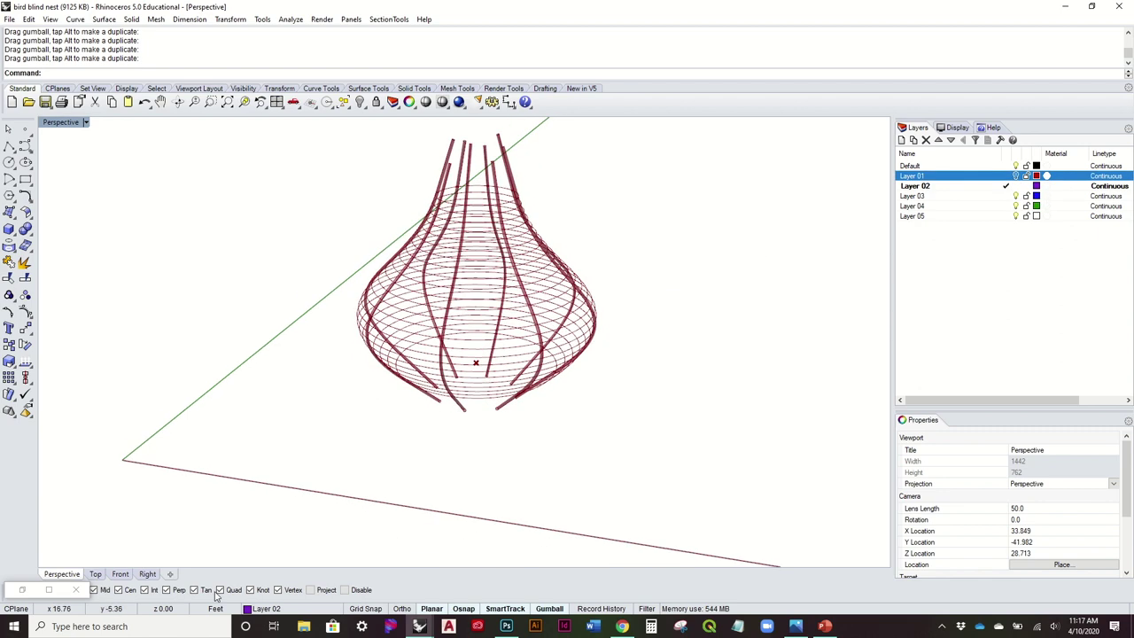
Raise the Graph Mapper's end handle slightly and increase the radius multiplier slider B first to 15, finally to 17.
{"action": "left_click", "coordinate": [22, 589]}
{"action": "scroll", "coordinate": [845, 387], "scroll_direction": "down", "scroll_amount": 3}
{"action": "right_click_drag", "start_coordinate": [745, 392], "coordinate": [927, 360]}
{"action": "scroll", "coordinate": [729, 375], "scroll_direction": "up", "scroll_amount": 5}
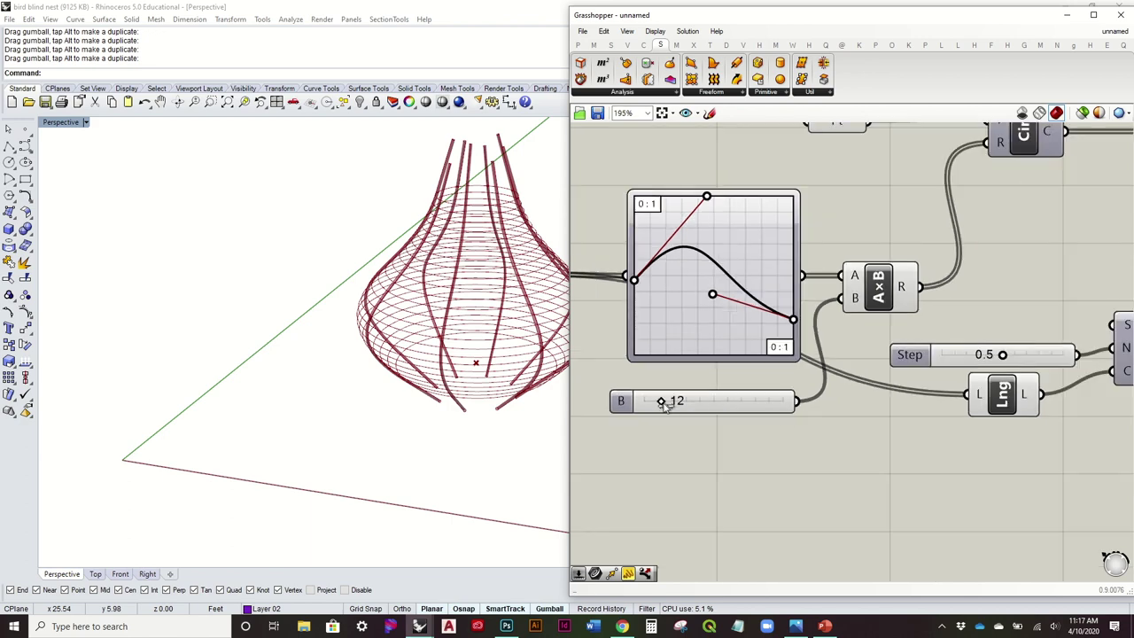
{"action": "left_click_drag", "start_coordinate": [669, 404], "coordinate": [670, 404]}
{"action": "right_click_drag", "start_coordinate": [478, 406], "coordinate": [477, 388]}
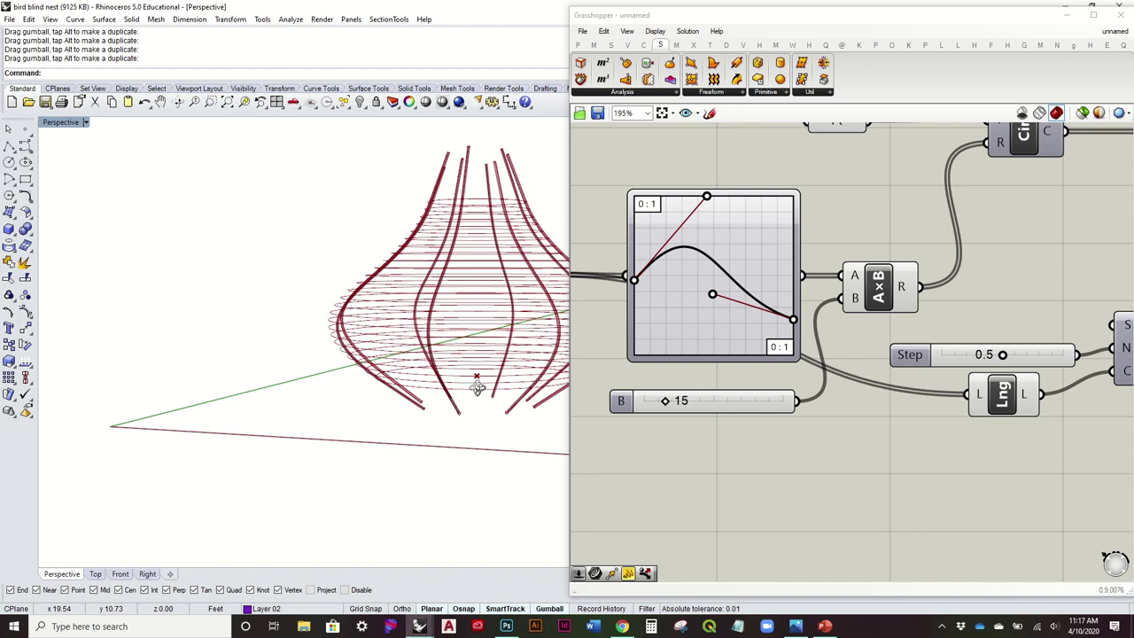
{"action": "left_click_drag", "start_coordinate": [794, 321], "coordinate": [795, 316]}
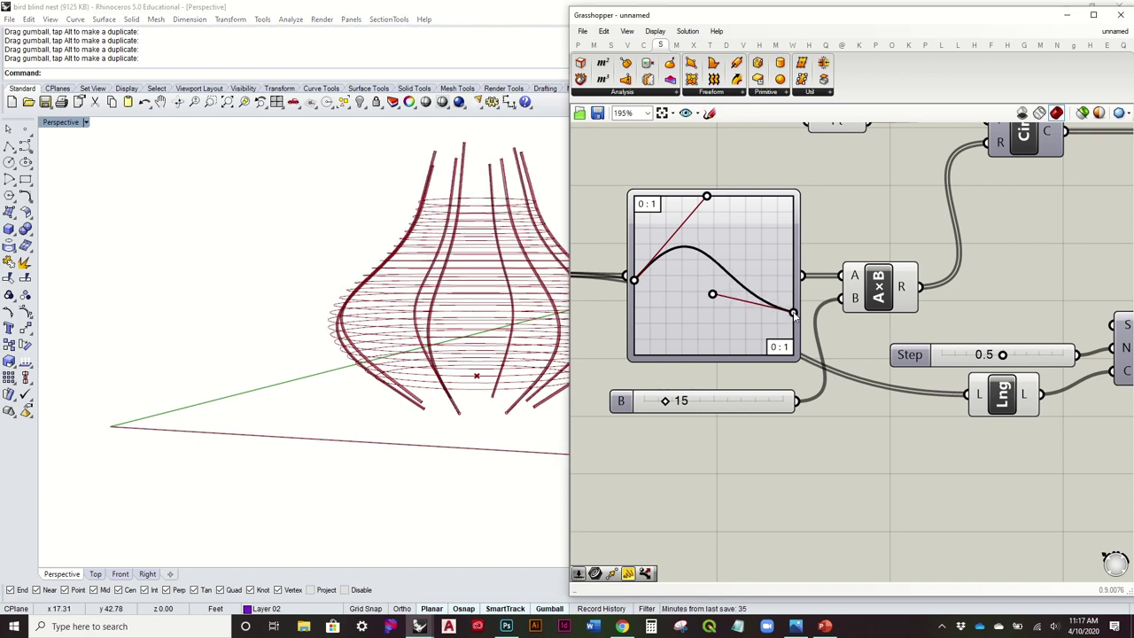
{"action": "right_click_drag", "start_coordinate": [421, 310], "coordinate": [422, 326]}
{"action": "left_click_drag", "start_coordinate": [670, 401], "coordinate": [676, 405]}
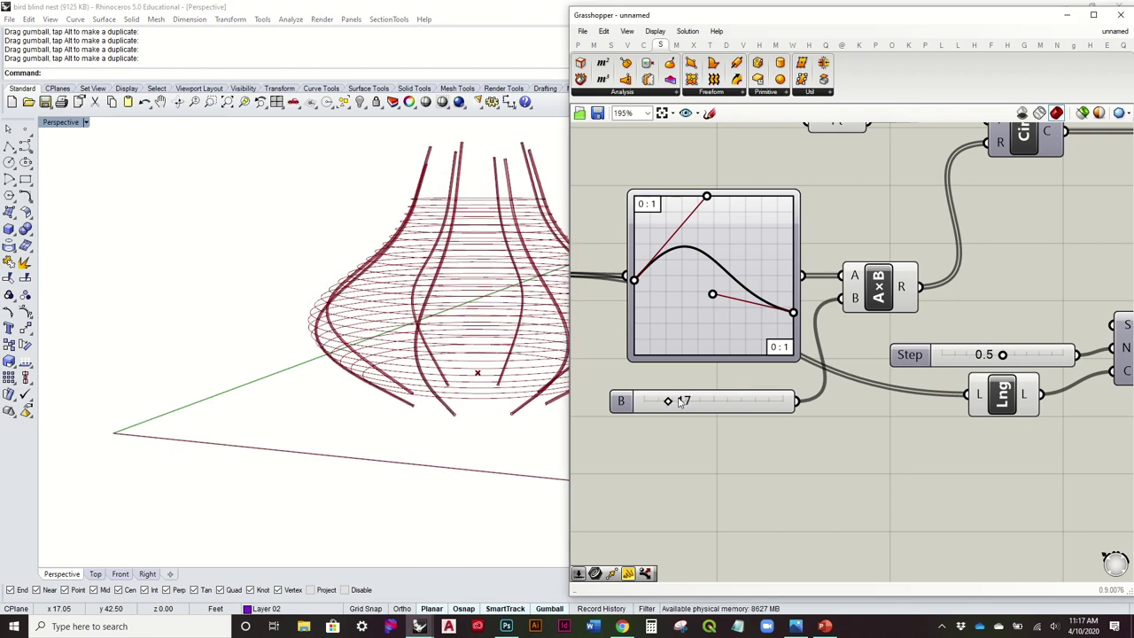
Set the Step slider of the Series component to 0.8 to space the circles farther apart vertically.
{"action": "right_click_drag", "start_coordinate": [879, 334], "coordinate": [717, 383]}
{"action": "scroll", "coordinate": [727, 382], "scroll_direction": "down", "scroll_amount": 1}
{"action": "left_click_drag", "start_coordinate": [830, 401], "coordinate": [853, 401]}
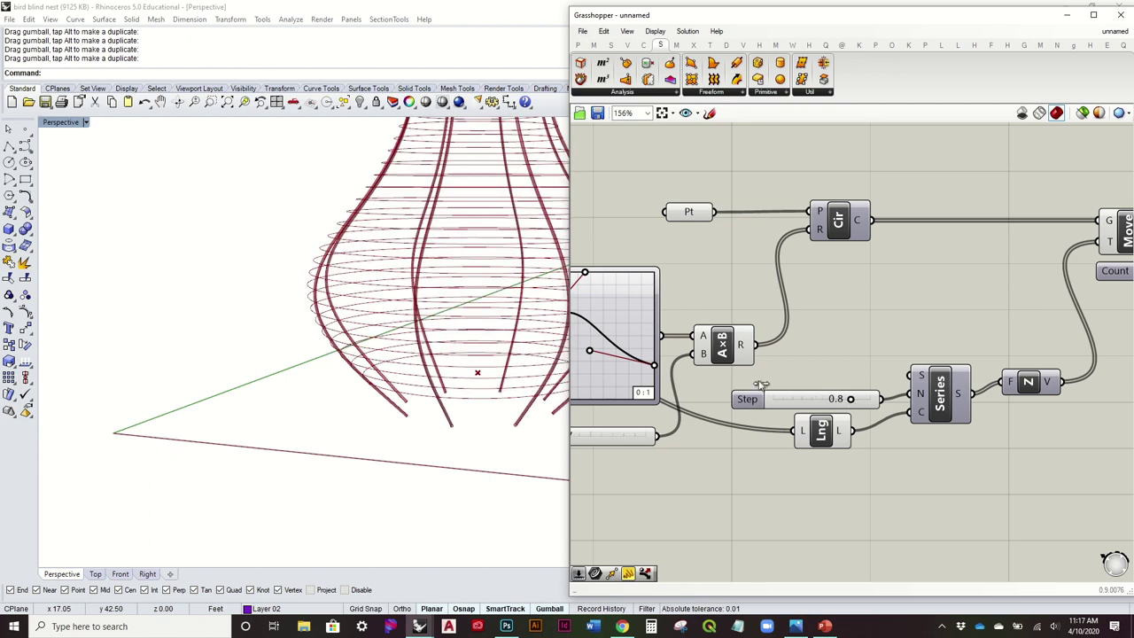
{"action": "scroll", "coordinate": [355, 314], "scroll_direction": "down", "scroll_amount": 6}
{"action": "right_click_drag", "start_coordinate": [355, 315], "coordinate": [399, 371]}
Lower the Graph Mapper's end handle slightly to narrow the upper part of the nest.
{"action": "right_click_drag", "start_coordinate": [667, 362], "coordinate": [776, 332]}
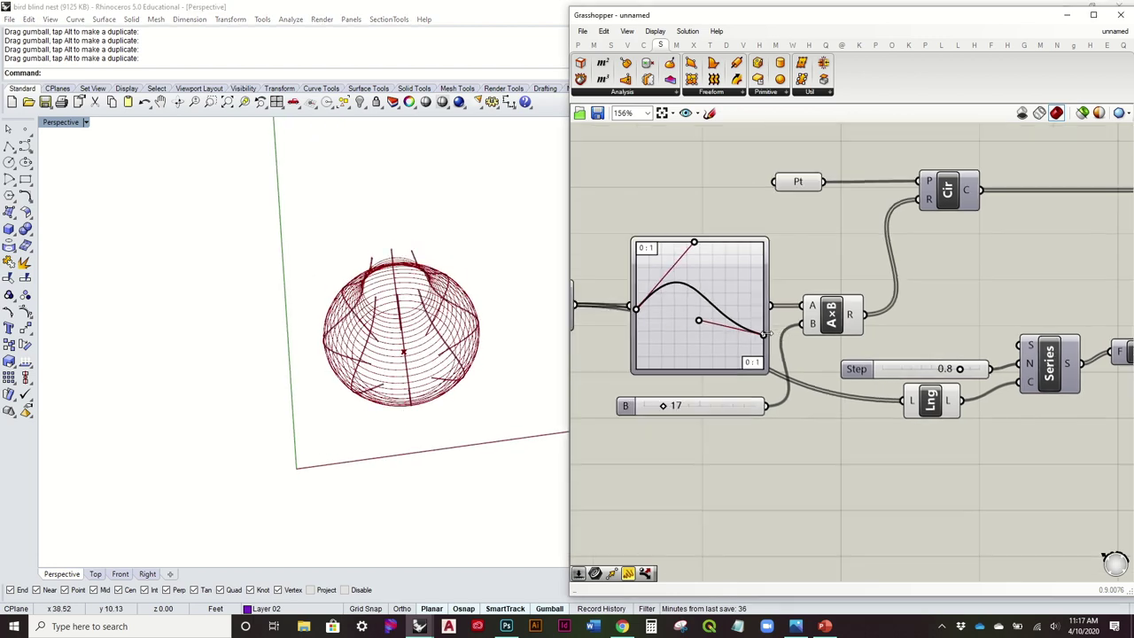
{"action": "left_click_drag", "start_coordinate": [764, 342], "coordinate": [763, 344]}
{"action": "right_click_drag", "start_coordinate": [448, 330], "coordinate": [390, 341]}
Reposition the Divide component closer to Move, leaving more space before the Flip component.
{"action": "scroll", "coordinate": [818, 334], "scroll_direction": "down", "scroll_amount": 3}
{"action": "right_click_drag", "start_coordinate": [1073, 327], "coordinate": [795, 326]}
{"action": "right_click_drag", "start_coordinate": [941, 321], "coordinate": [784, 295]}
{"action": "scroll", "coordinate": [493, 257], "scroll_direction": "up", "scroll_amount": 4}
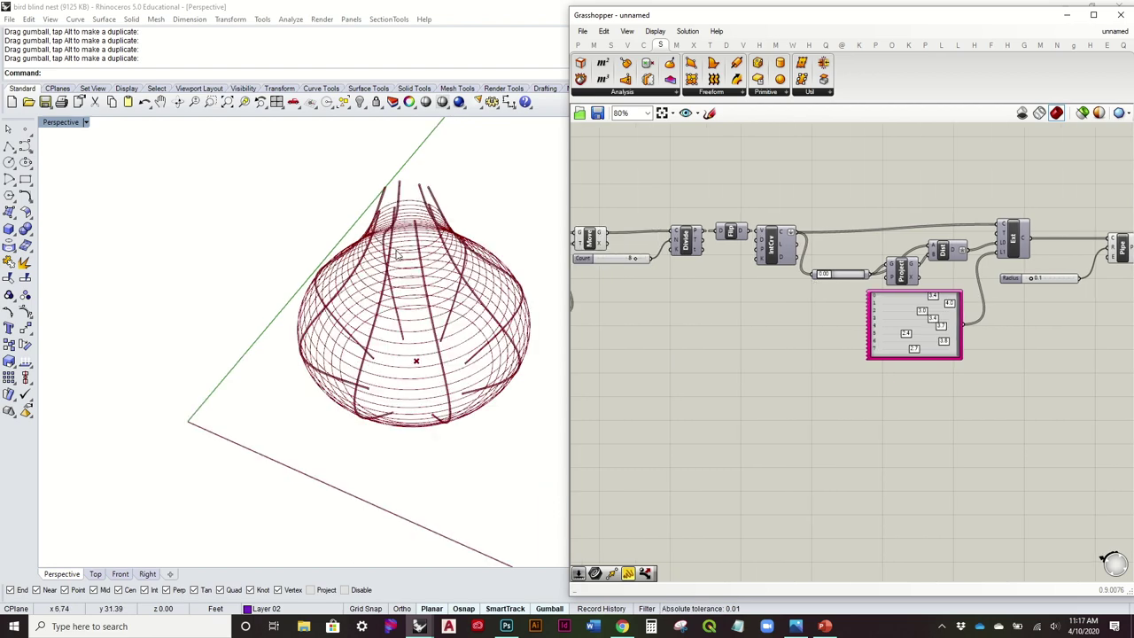
{"action": "right_click_drag", "start_coordinate": [470, 407], "coordinate": [422, 271]}
{"action": "scroll", "coordinate": [785, 294], "scroll_direction": "up", "scroll_amount": 4}
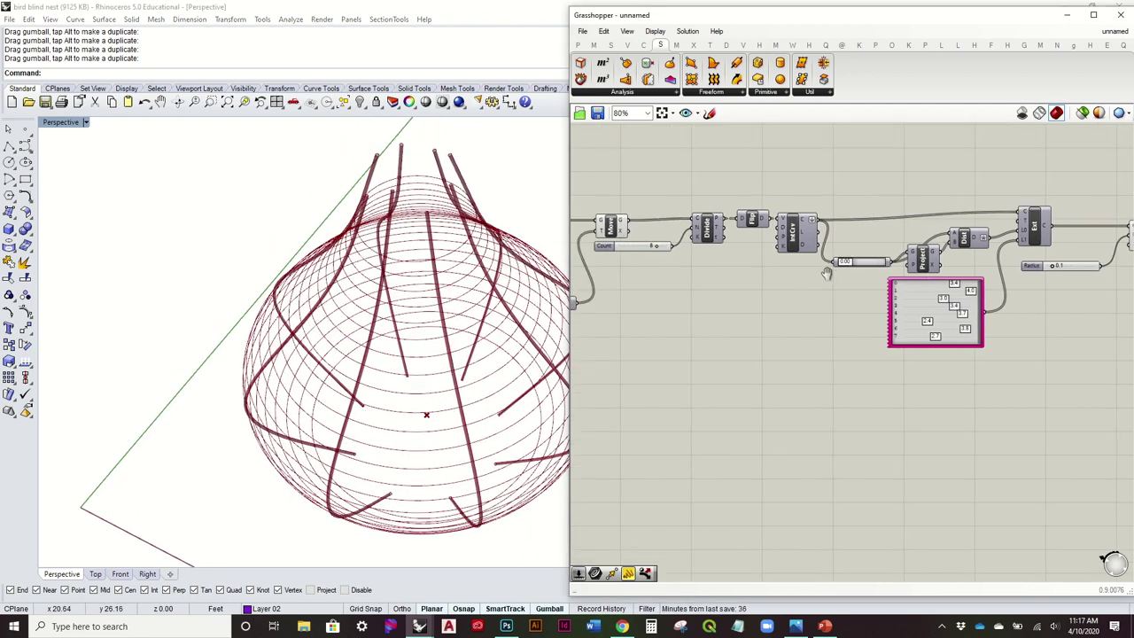
{"action": "left_click_drag", "start_coordinate": [805, 346], "coordinate": [682, 202]}
{"action": "left_click_drag", "start_coordinate": [791, 232], "coordinate": [720, 238]}
{"action": "left_click", "coordinate": [760, 209]}
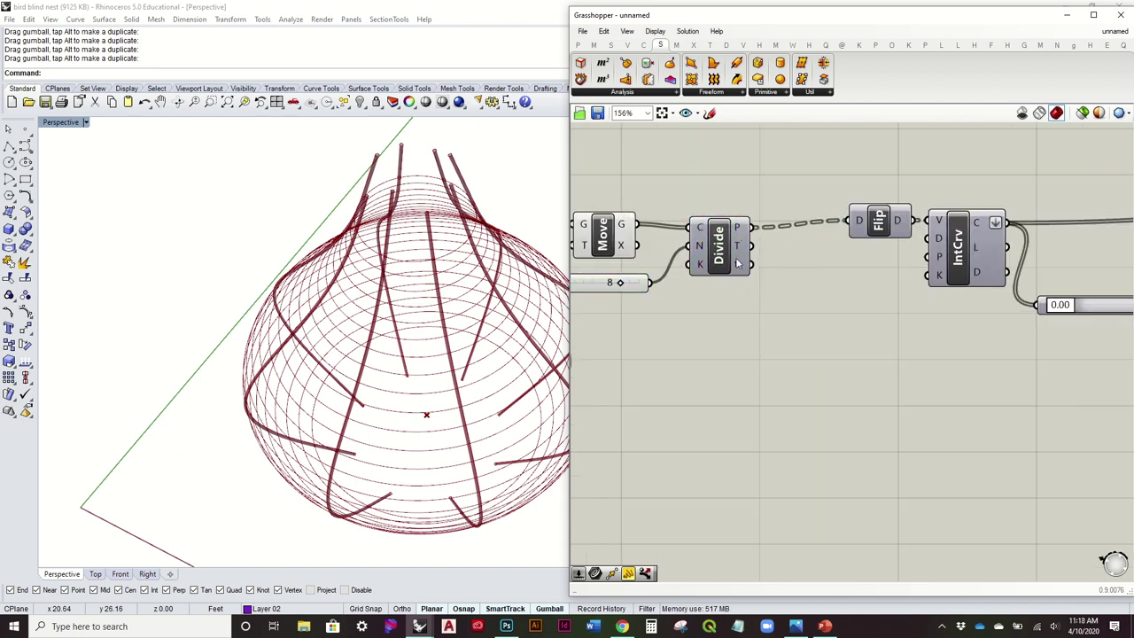
Add a Shatter component below Divide and connect Move's Geometry output to its Curve input.
{"action": "mouse_move", "coordinate": [737, 263]}
{"action": "left_click", "coordinate": [603, 235]}
{"action": "left_click", "coordinate": [742, 501]}
{"action": "left_click", "coordinate": [642, 46]}
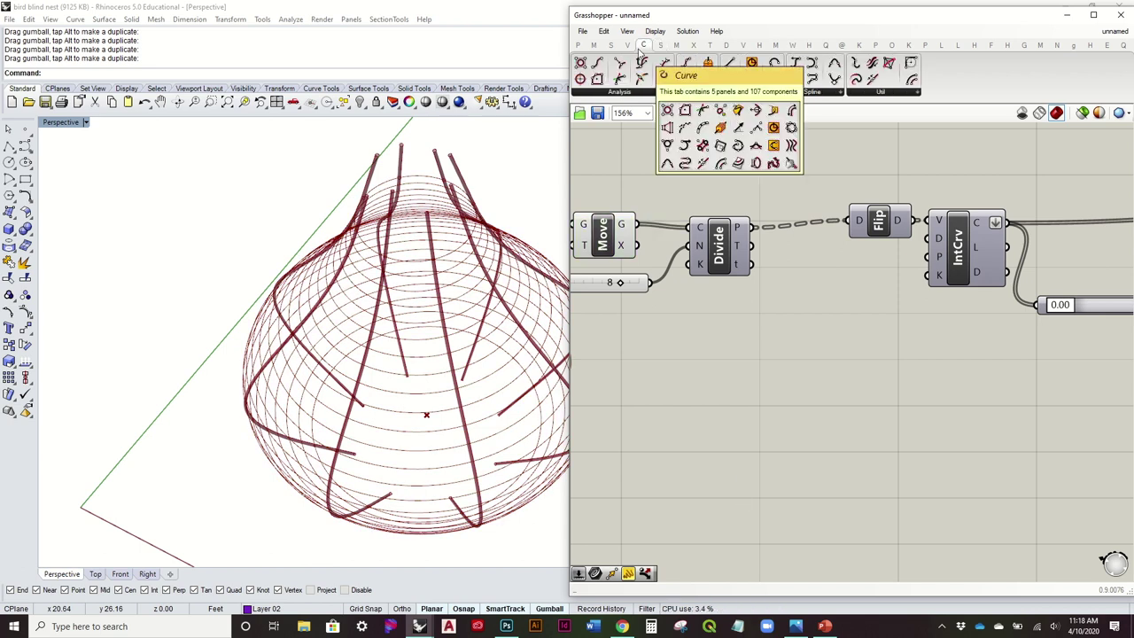
{"action": "left_click_drag", "start_coordinate": [685, 78], "coordinate": [815, 310]}
{"action": "left_click_drag", "start_coordinate": [641, 226], "coordinate": [858, 353]}
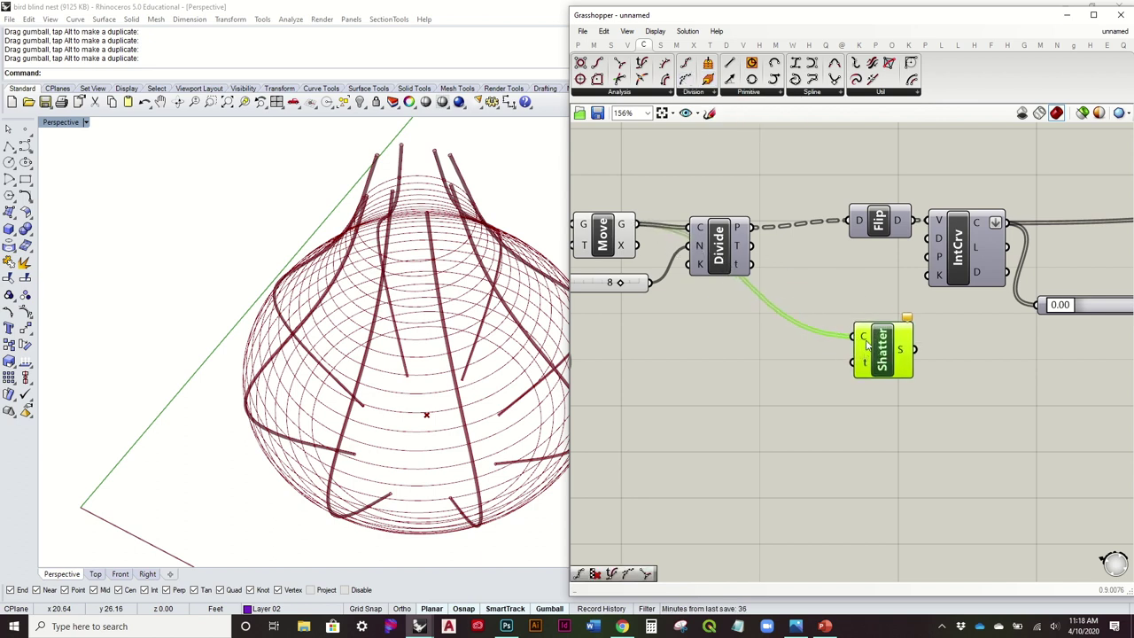
Graft Shatter's Curve input and connect Divide's parameter output t to Shatter's t input.
{"action": "right_click", "coordinate": [865, 338]}
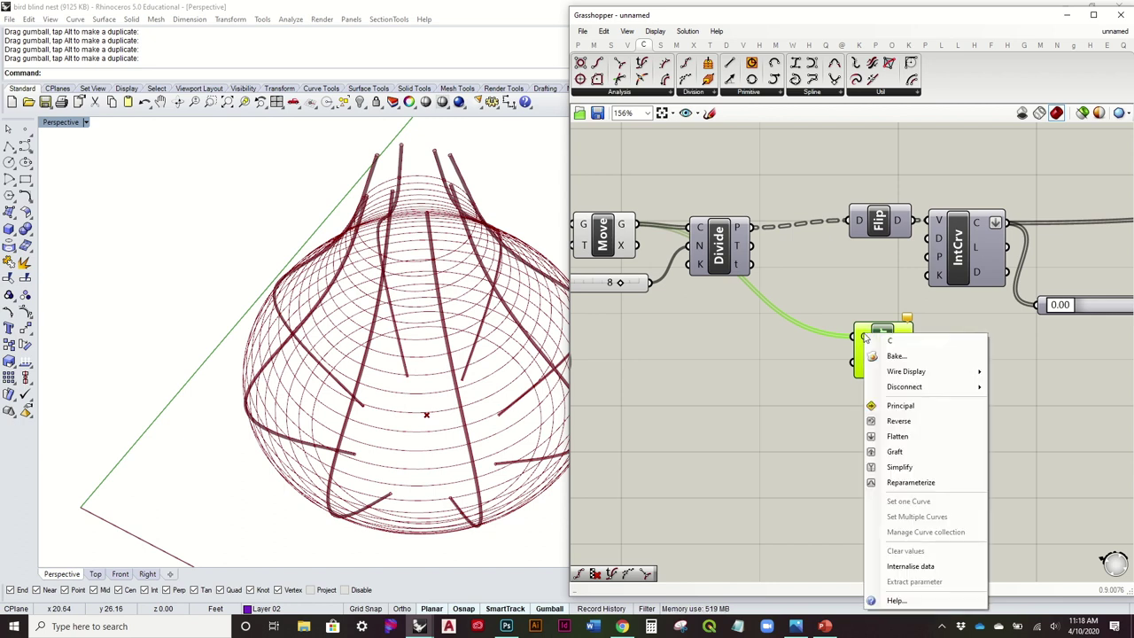
{"action": "left_click", "coordinate": [897, 450]}
{"action": "left_click_drag", "start_coordinate": [747, 264], "coordinate": [845, 371]}
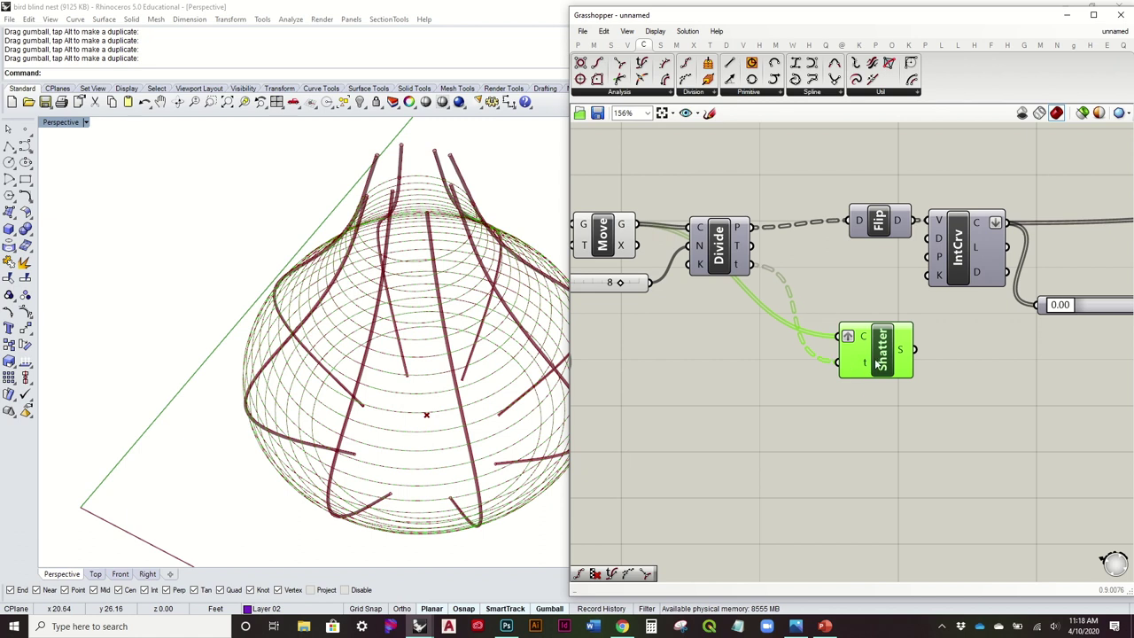
{"action": "mouse_move", "coordinate": [878, 362]}
{"action": "left_mouse_down"}
{"action": "mouse_move", "coordinate": [876, 381]}
{"action": "mouse_move", "coordinate": [882, 355]}
{"action": "left_mouse_up"}
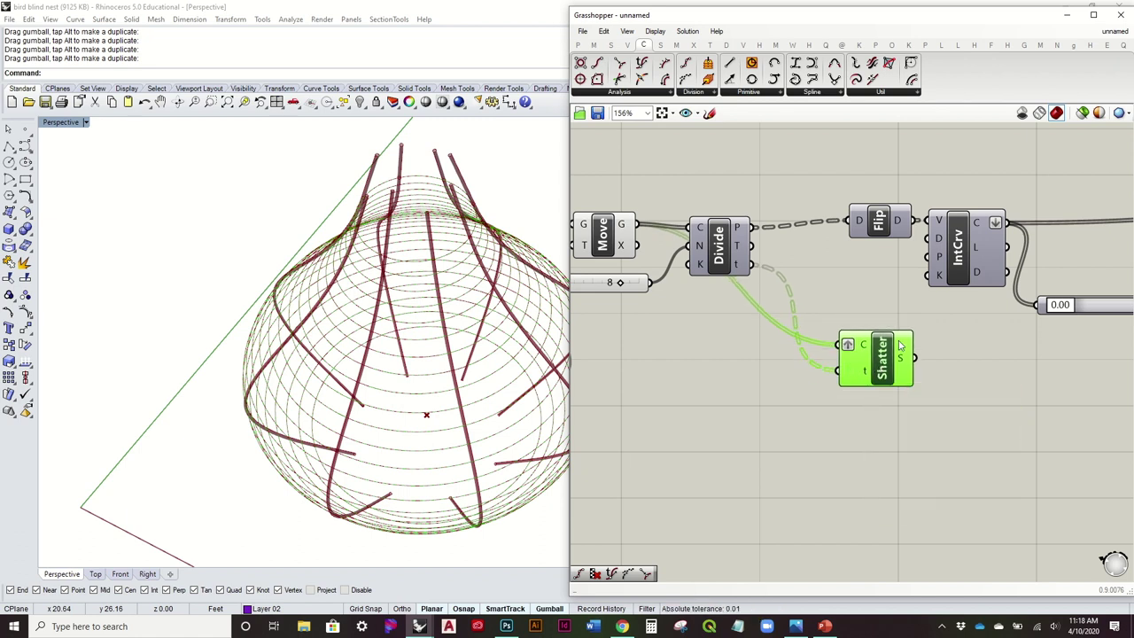
{"action": "mouse_move", "coordinate": [903, 358]}
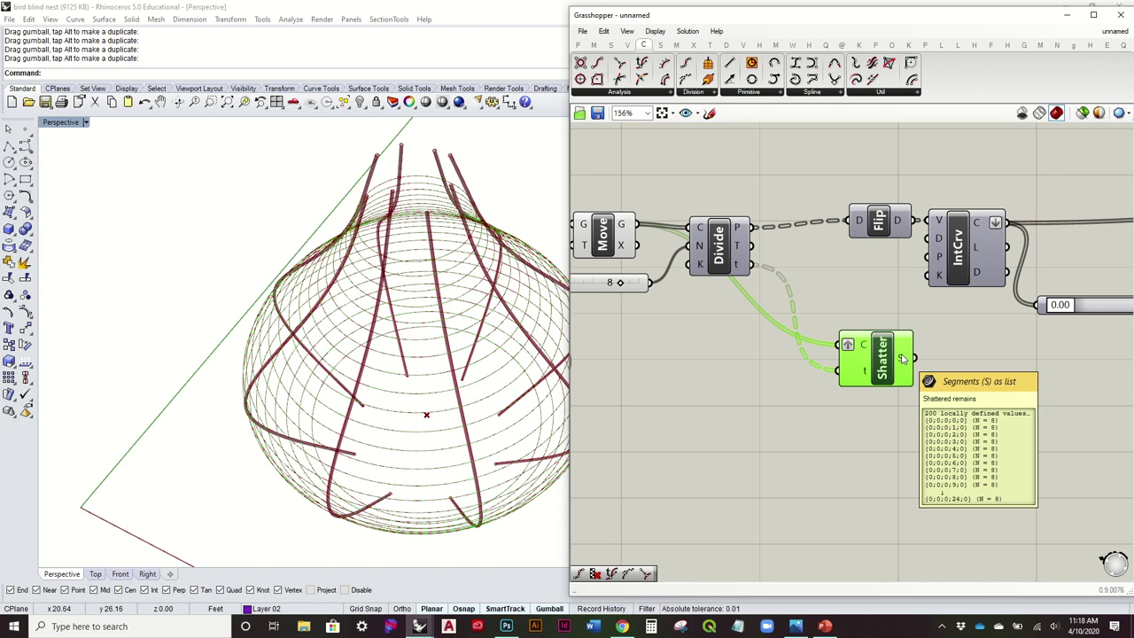
{"action": "left_click_drag", "start_coordinate": [889, 361], "coordinate": [873, 382]}
Turn off the preview of the Move component and inspect the shattered circles in the Rhino viewport.
{"action": "right_click_drag", "start_coordinate": [461, 469], "coordinate": [448, 377]}
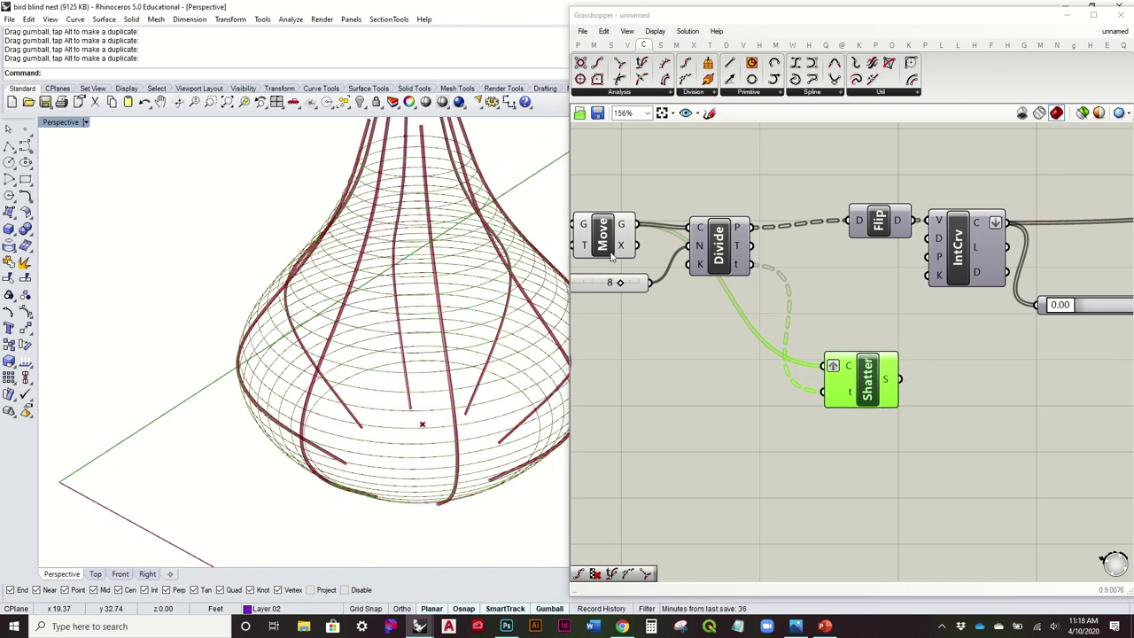
{"action": "left_click", "coordinate": [610, 228]}
{"action": "right_click", "coordinate": [610, 239]}
{"action": "left_click", "coordinate": [667, 261]}
{"action": "right_click_drag", "start_coordinate": [452, 264], "coordinate": [443, 312]}
{"action": "scroll", "coordinate": [397, 218], "scroll_direction": "up", "scroll_amount": 4}
{"action": "right_click_drag", "start_coordinate": [398, 216], "coordinate": [393, 238], "text": "ctrl"}
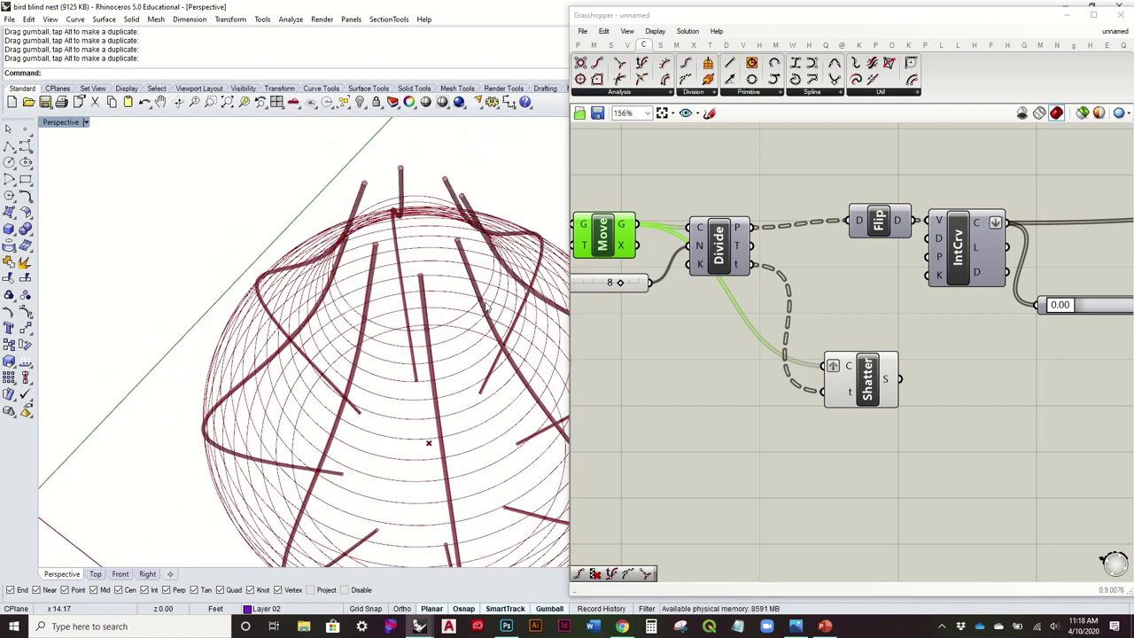
{"action": "right_click_drag", "start_coordinate": [458, 325], "coordinate": [436, 264]}
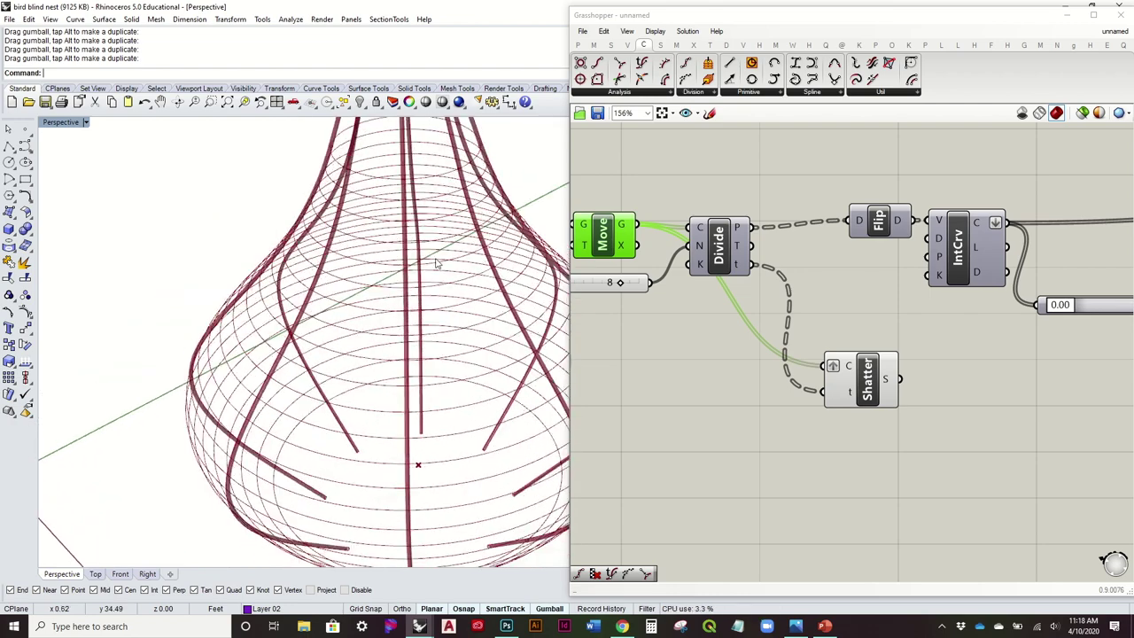
Reposition the Shatter component on the canvas, closer below Divide.
{"action": "left_click_drag", "start_coordinate": [885, 388], "coordinate": [880, 397]}
{"action": "left_click", "coordinate": [927, 405]}
{"action": "right_click_drag", "start_coordinate": [919, 419], "coordinate": [918, 364]}
{"action": "left_click_drag", "start_coordinate": [866, 329], "coordinate": [842, 324]}
{"action": "left_click", "coordinate": [919, 323]}
{"action": "right_click_drag", "start_coordinate": [423, 314], "coordinate": [427, 398]}
{"action": "left_click_drag", "start_coordinate": [851, 333], "coordinate": [831, 342]}
{"action": "left_click", "coordinate": [826, 162]}
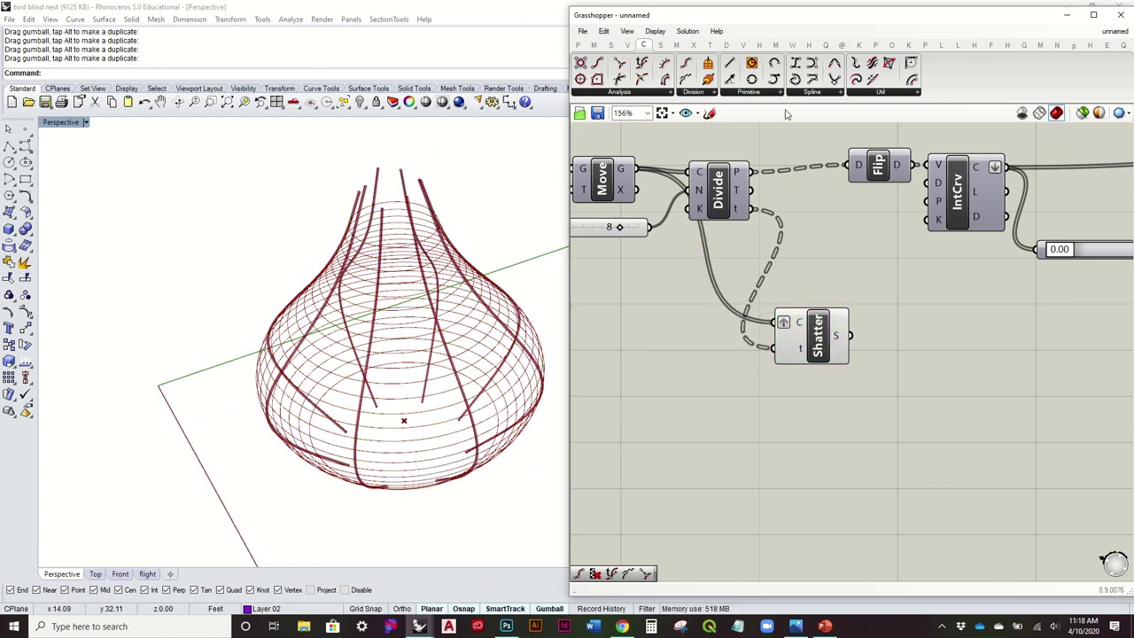
Add an Evaluate Length component after Shatter and connect Shatter's Segments output to its Curve input.
{"action": "scroll", "coordinate": [822, 300], "scroll_direction": "down", "scroll_amount": 2}
{"action": "right_click_drag", "start_coordinate": [932, 276], "coordinate": [867, 267]}
{"action": "scroll", "coordinate": [950, 253], "scroll_direction": "up", "scroll_amount": 3}
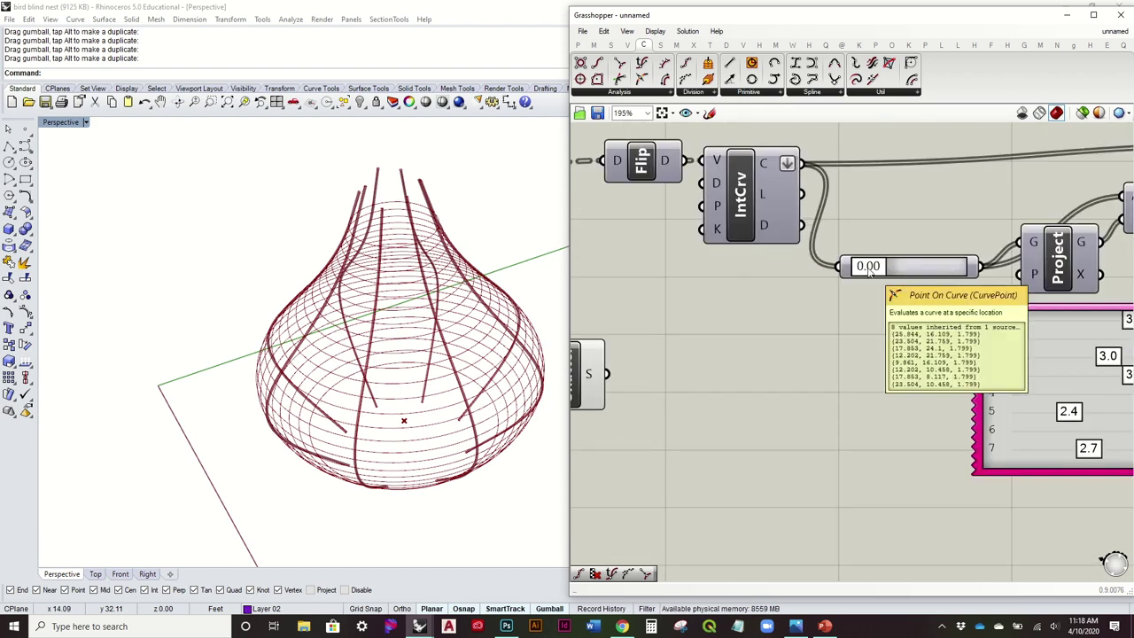
{"action": "scroll", "coordinate": [868, 271], "scroll_direction": "down", "scroll_amount": 2}
{"action": "right_click_drag", "start_coordinate": [709, 278], "coordinate": [813, 261]}
{"action": "left_click", "coordinate": [644, 92]}
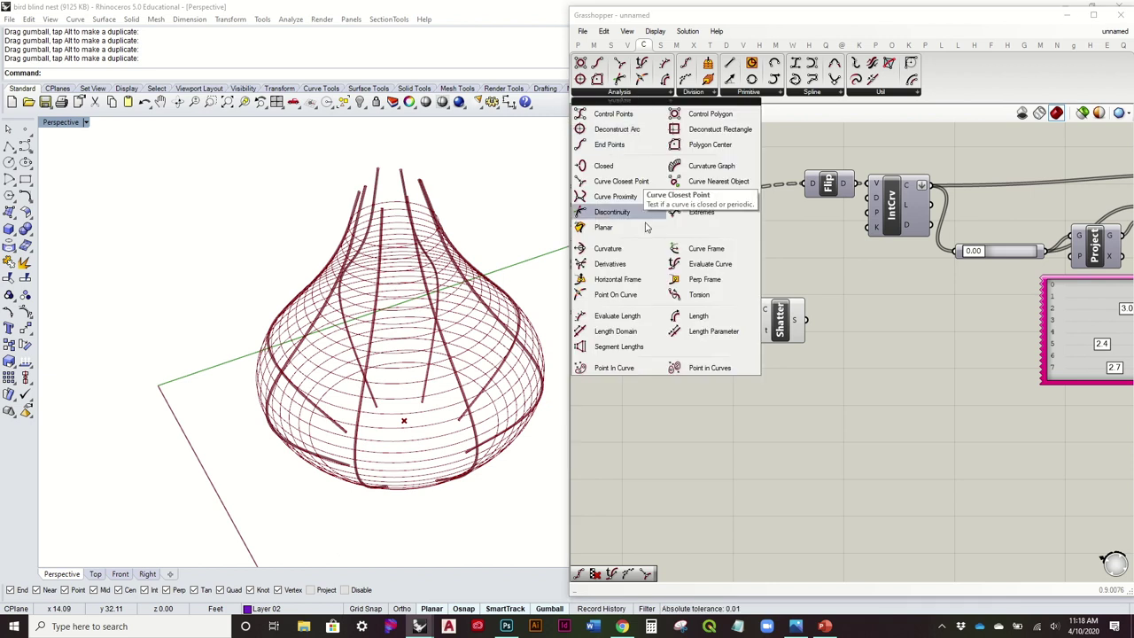
{"action": "left_click", "coordinate": [657, 318]}
{"action": "left_click", "coordinate": [899, 439]}
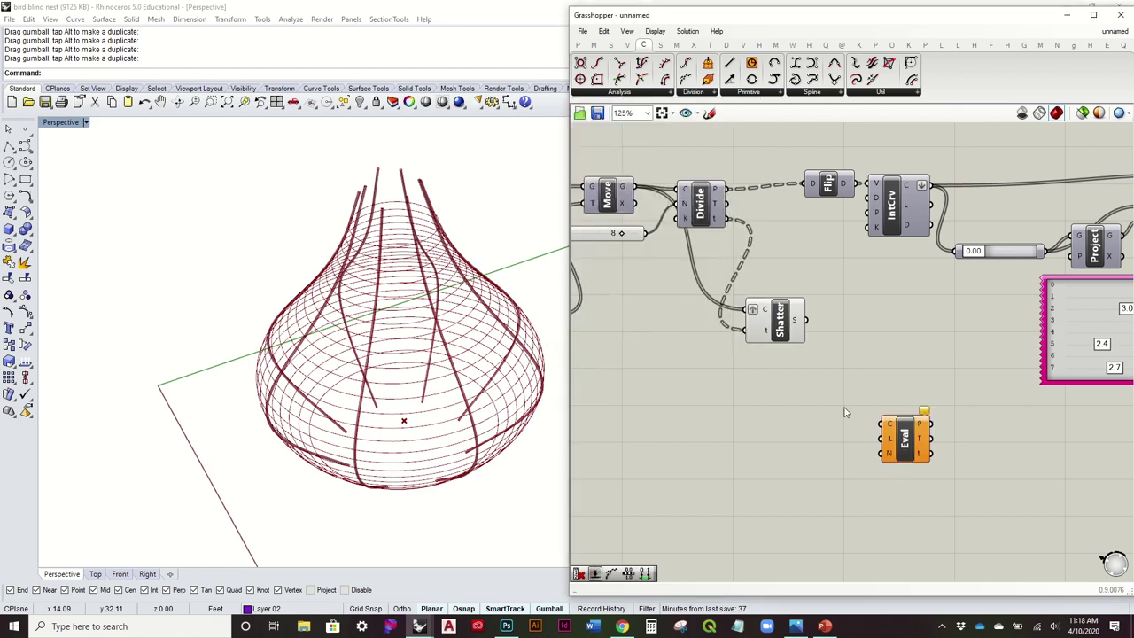
{"action": "scroll", "coordinate": [797, 337], "scroll_direction": "up", "scroll_amount": 3}
{"action": "left_click_drag", "start_coordinate": [767, 270], "coordinate": [937, 346]}
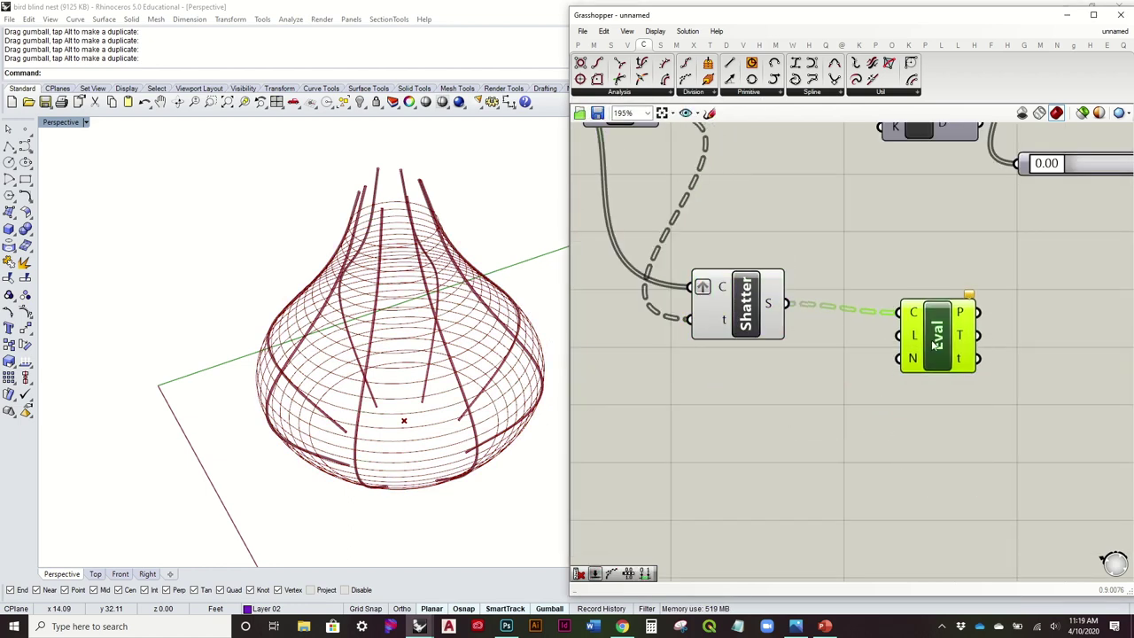
Create a number slider set to 0.25 below the Shatter component.
{"action": "scroll", "coordinate": [407, 341], "scroll_direction": "up", "scroll_amount": 2}
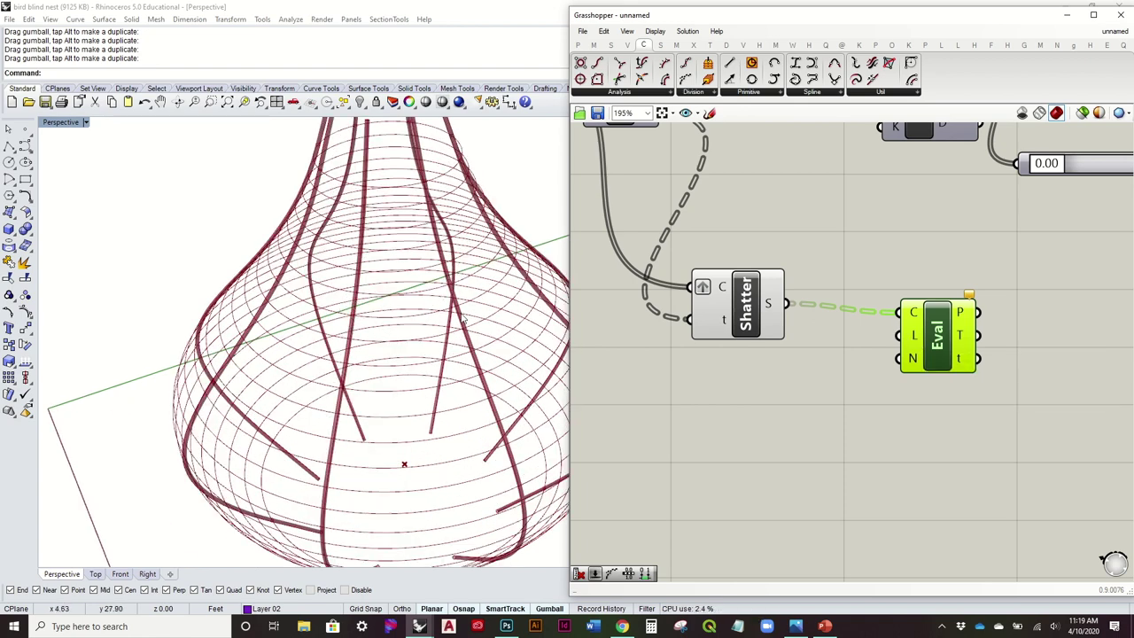
{"action": "double_click", "coordinate": [765, 417]}
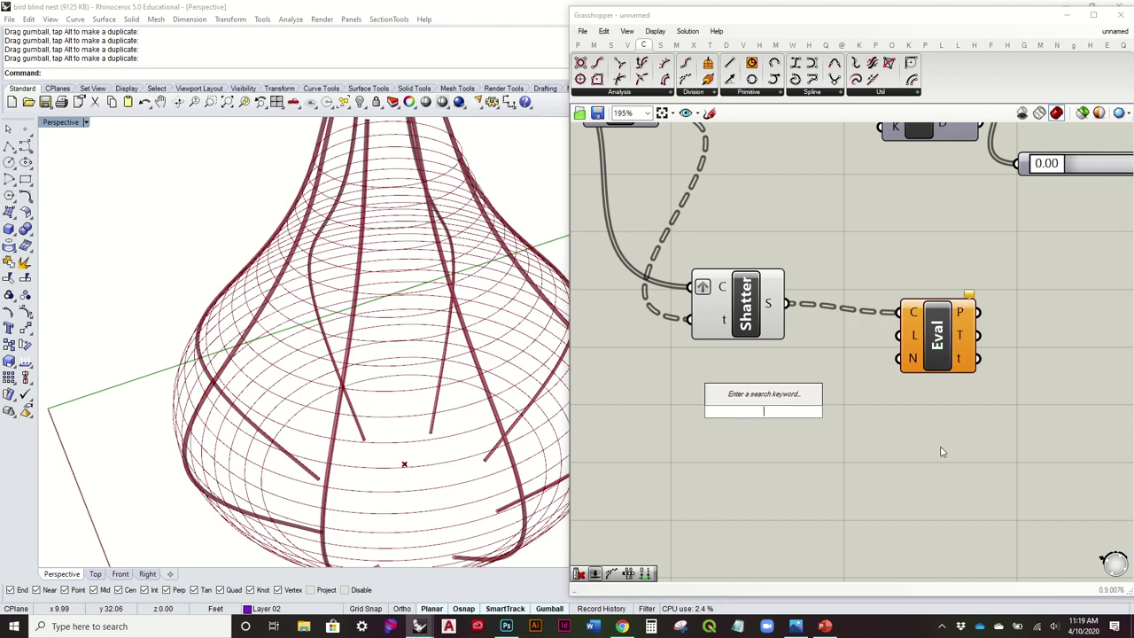
{"action": "type", "text": "0.25"}
{"action": "key", "text": "Return"}
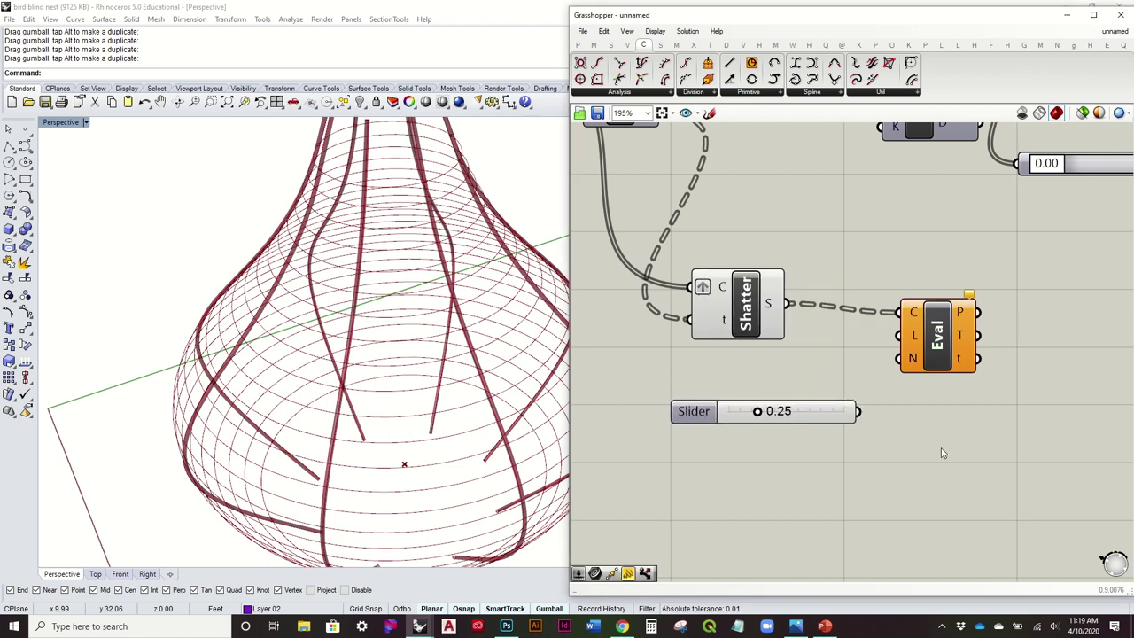
Test the 0.25 slider on Evaluate Length's Length input up to 1.00 and delete the slider.
{"action": "left_click_drag", "start_coordinate": [857, 411], "coordinate": [895, 335]}
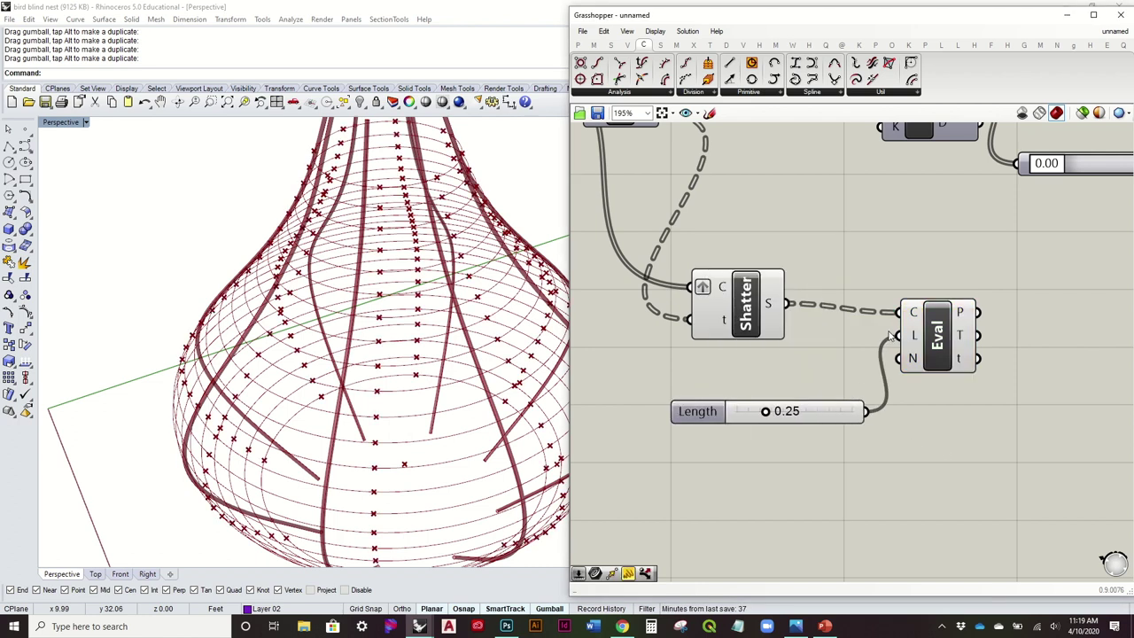
{"action": "left_click_drag", "start_coordinate": [766, 411], "coordinate": [877, 439]}
{"action": "left_click", "coordinate": [721, 405]}
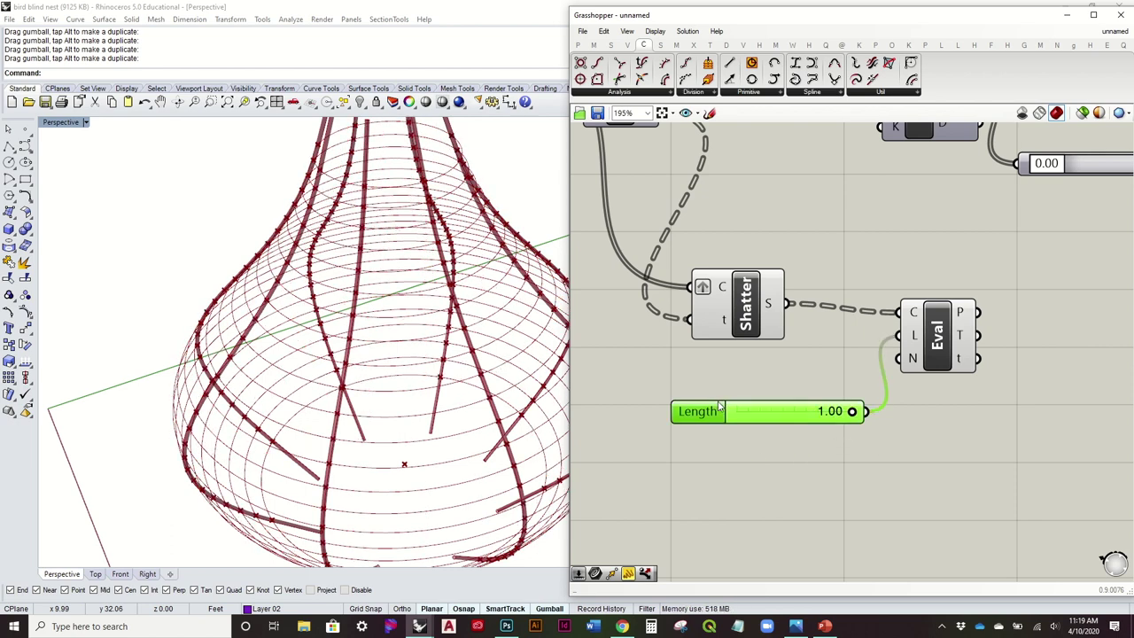
{"action": "key", "text": "Delete"}
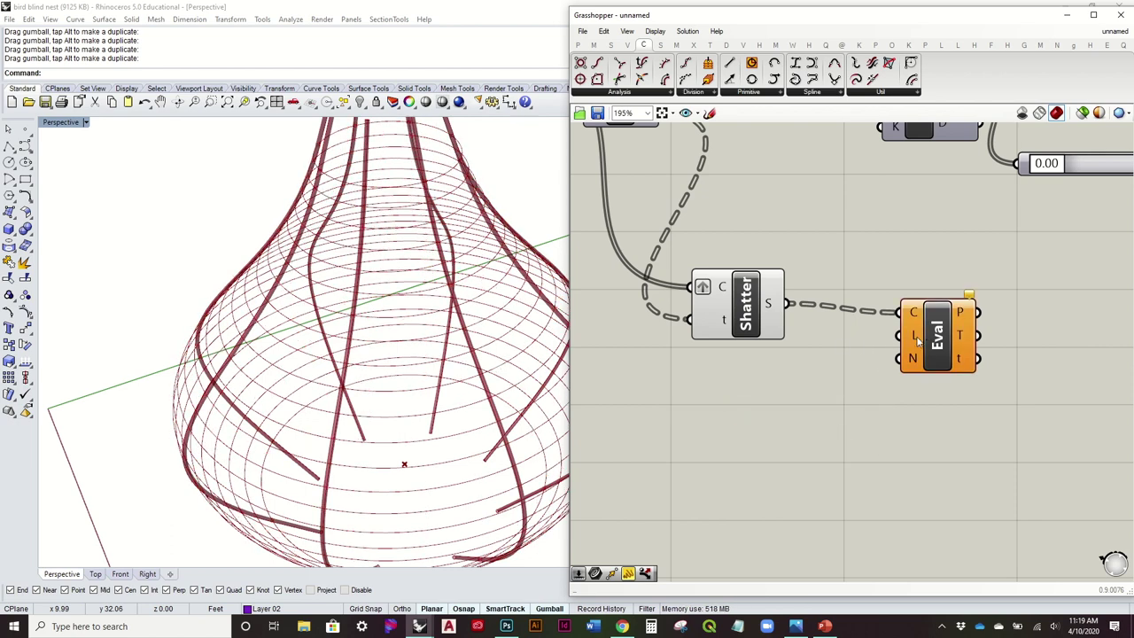
Move Evaluate Length farther from Shatter and add a Random component below Shatter.
{"action": "left_click_drag", "start_coordinate": [938, 344], "coordinate": [980, 329]}
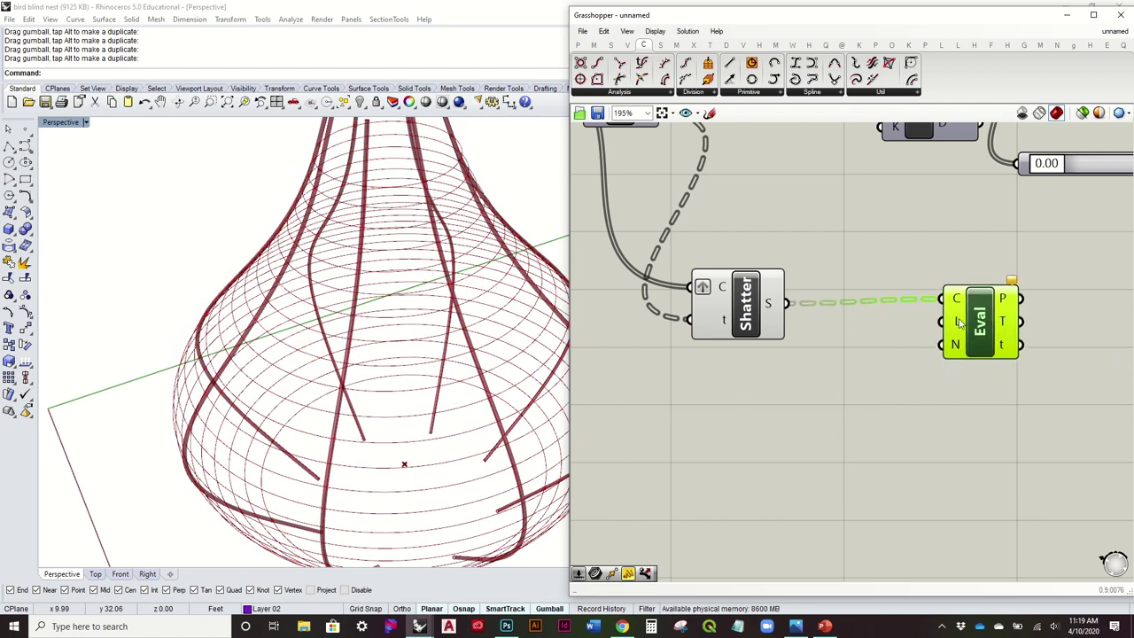
{"action": "left_click_drag", "start_coordinate": [959, 324], "coordinate": [966, 335]}
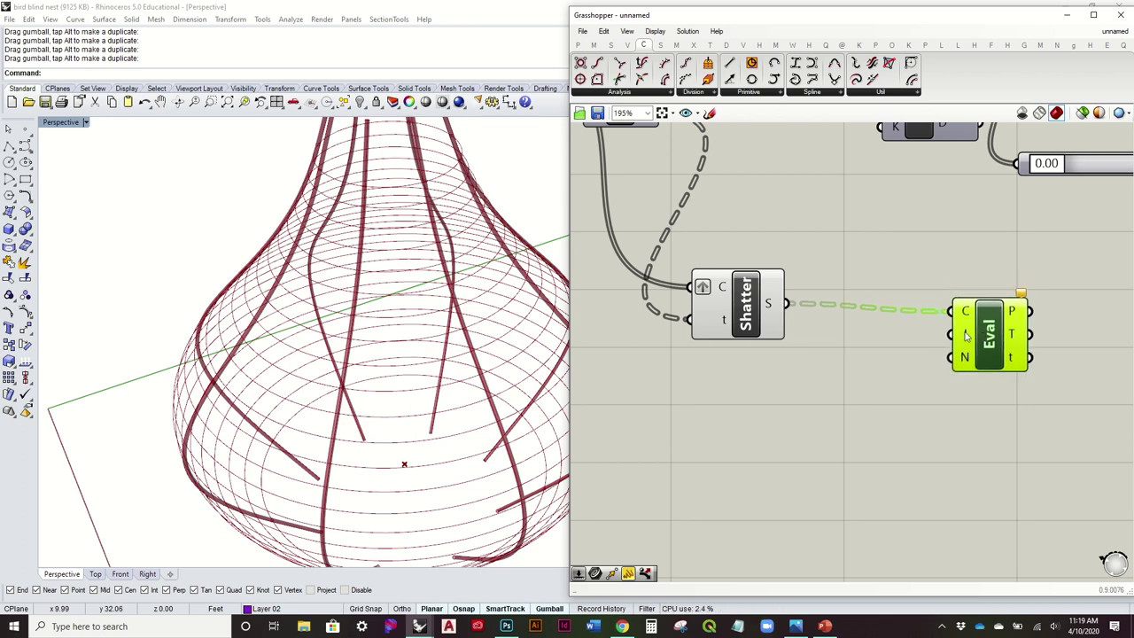
{"action": "scroll", "coordinate": [966, 335], "scroll_direction": "down", "scroll_amount": 2}
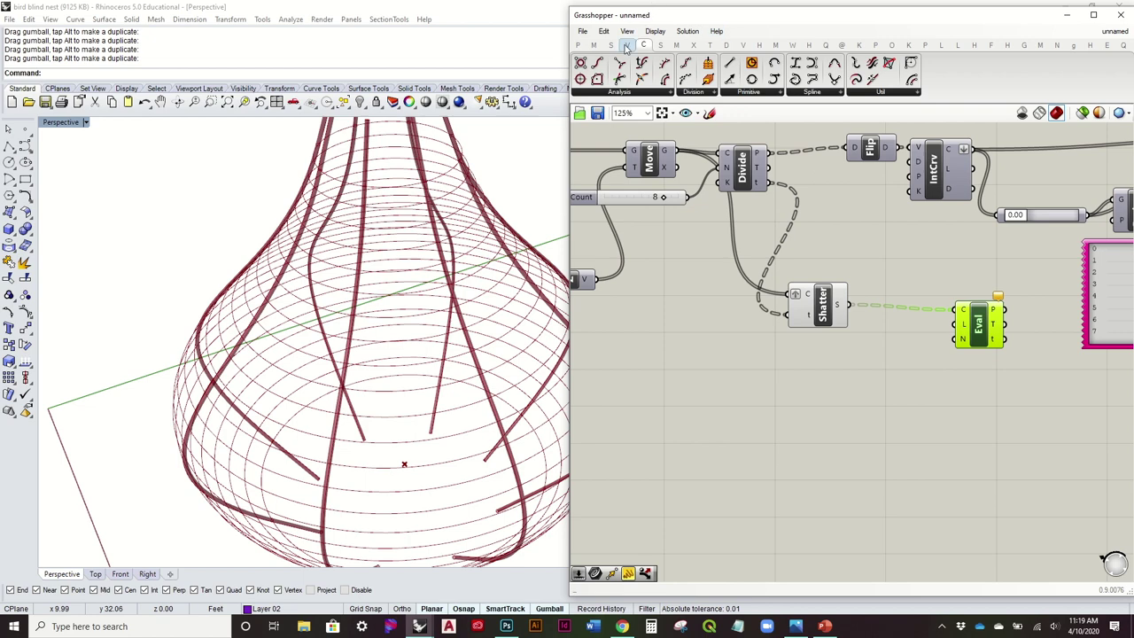
{"action": "left_click", "coordinate": [594, 44]}
{"action": "left_click", "coordinate": [610, 45]}
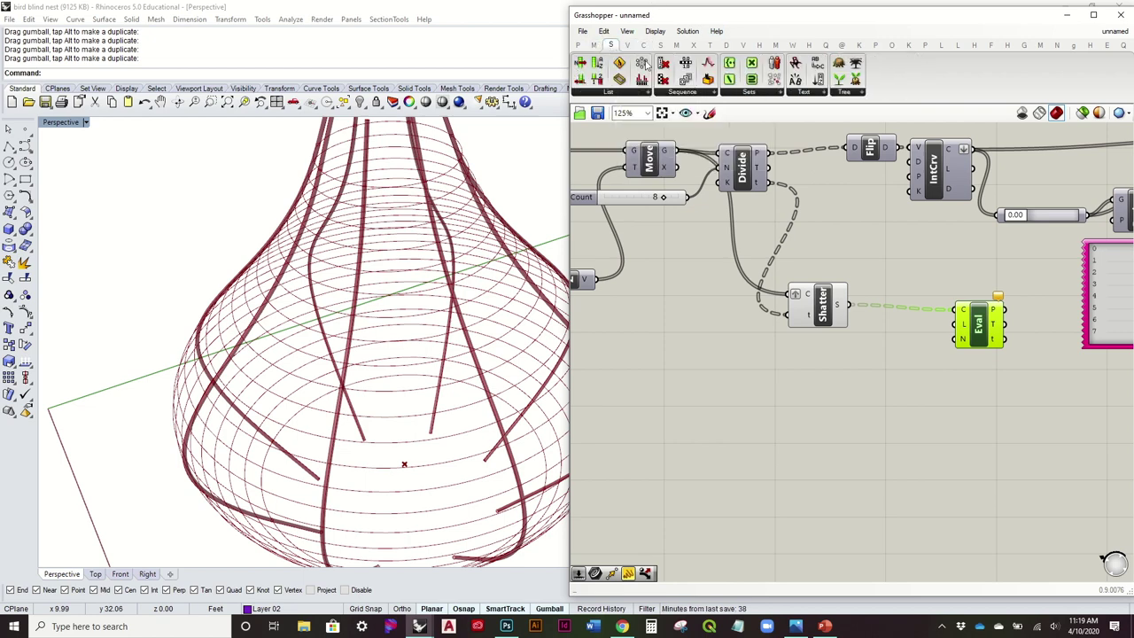
{"action": "left_click_drag", "start_coordinate": [708, 78], "coordinate": [809, 374]}
{"action": "scroll", "coordinate": [809, 373], "scroll_direction": "up", "scroll_amount": 2}
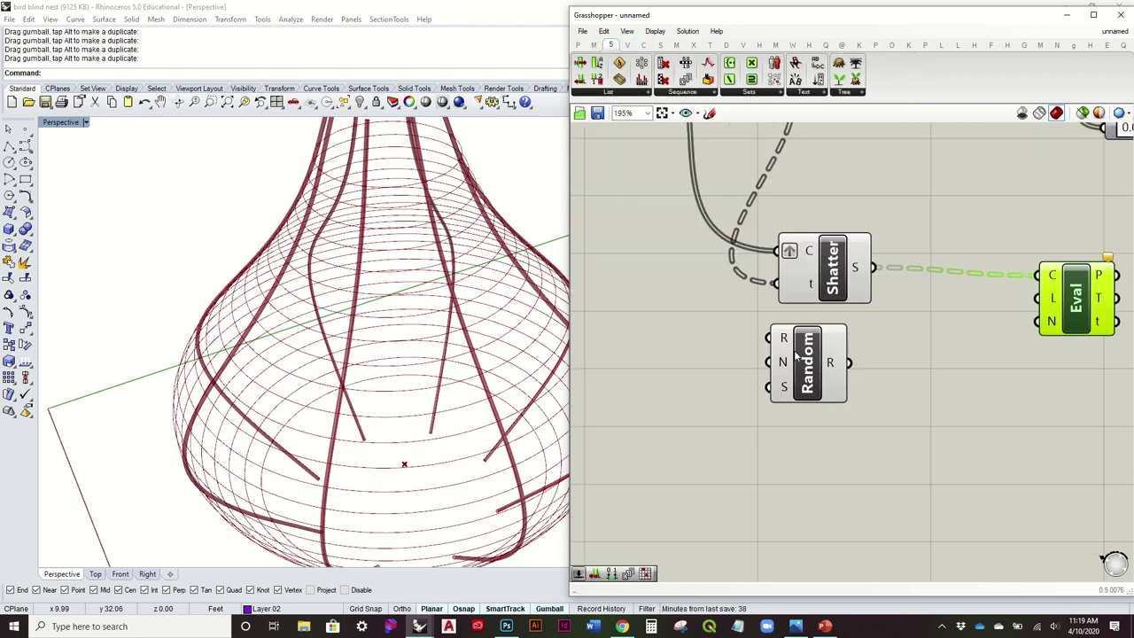
{"action": "mouse_move", "coordinate": [784, 346]}
{"action": "left_click_drag", "start_coordinate": [808, 364], "coordinate": [858, 380]}
Add a Construct Domain component beside Random and connect its output to Random's Range input.
{"action": "left_click", "coordinate": [594, 44]}
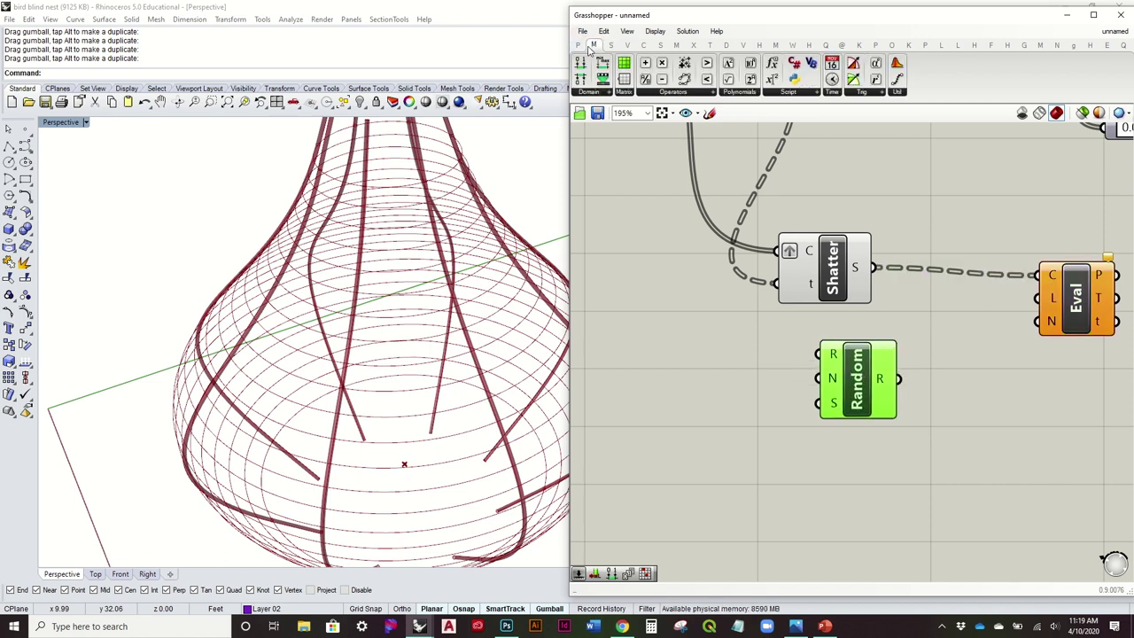
{"action": "left_click_drag", "start_coordinate": [682, 290], "coordinate": [818, 354]}
{"action": "right_click_drag", "start_coordinate": [821, 331], "coordinate": [908, 303]}
{"action": "left_click_drag", "start_coordinate": [818, 329], "coordinate": [828, 336]}
Create a number slider set to 0.15 and connect it to Construct Domain's start input.
{"action": "double_click", "coordinate": [718, 322]}
{"action": "type", "text": ".0"}
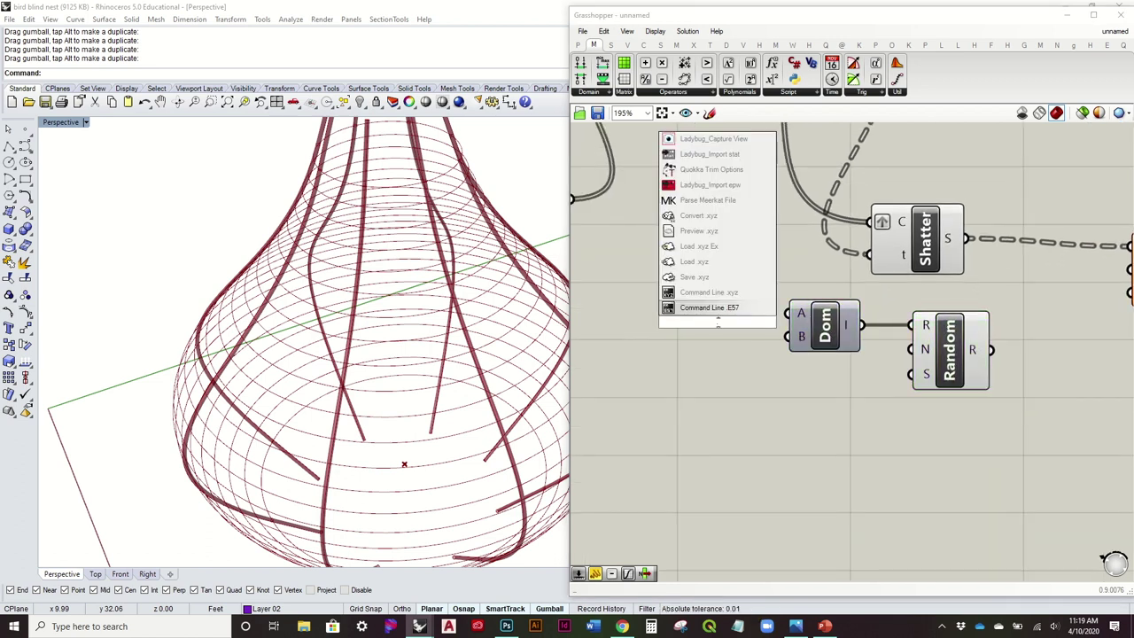
{"action": "key", "text": "BackSpace"}
{"action": "type", "text": "15"}
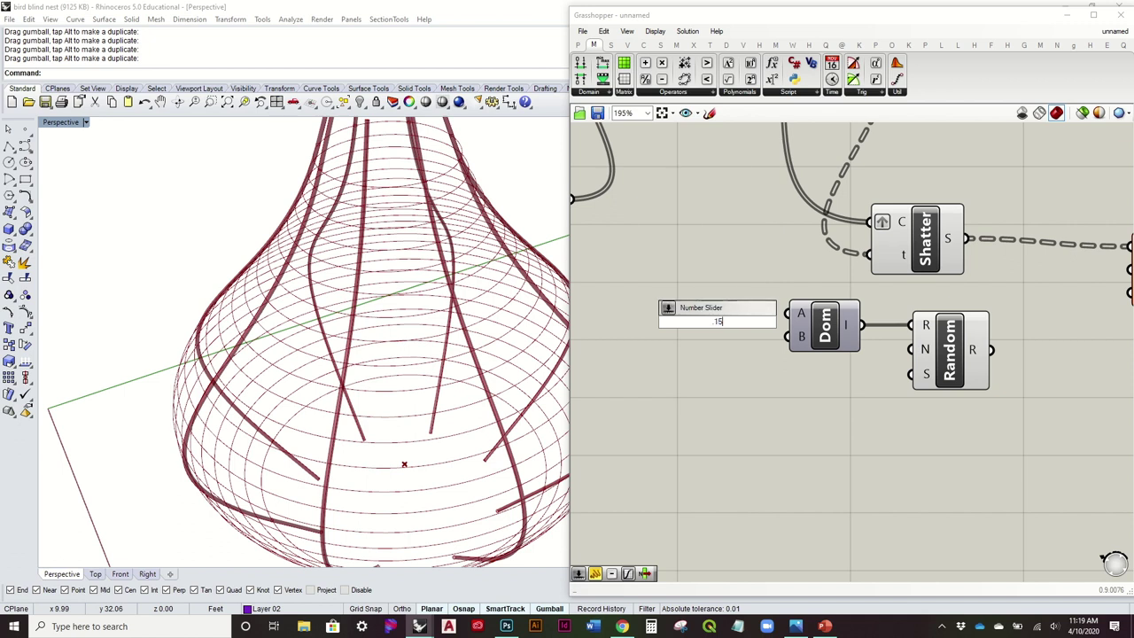
{"action": "key", "text": "Return"}
{"action": "mouse_move", "coordinate": [773, 322]}
{"action": "left_mouse_down"}
{"action": "mouse_move", "coordinate": [704, 308]}
{"action": "mouse_move", "coordinate": [789, 314]}
{"action": "left_mouse_up"}
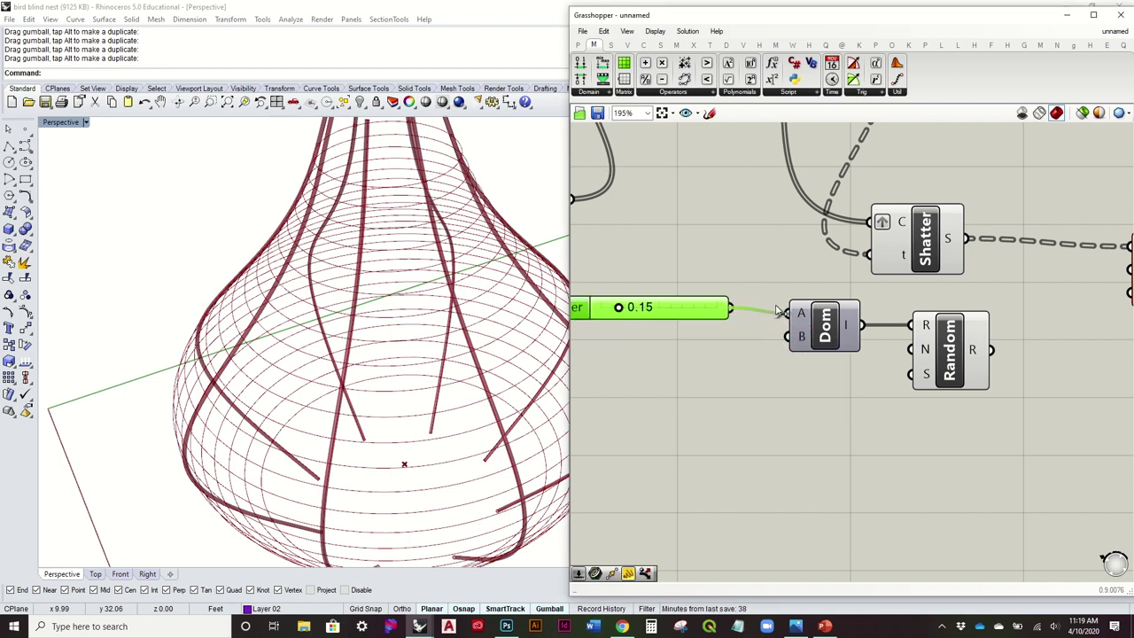
Create a number slider set to 0.85 and connect it to Construct Domain's end input.
{"action": "double_click", "coordinate": [725, 358]}
{"action": "type", "text": "0.85"}
{"action": "key", "text": "Return"}
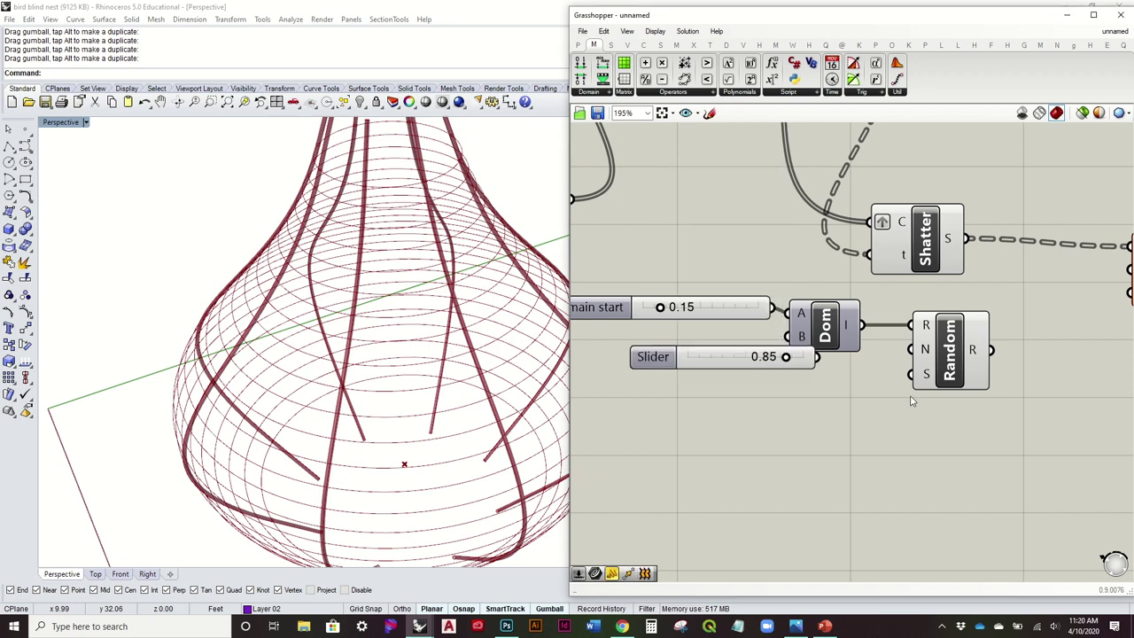
{"action": "left_click_drag", "start_coordinate": [762, 359], "coordinate": [789, 337]}
Space Random farther from Construct Domain and tuck the 0.85 slider neatly under the 0.15 slider.
{"action": "right_click_drag", "start_coordinate": [977, 349], "coordinate": [887, 350]}
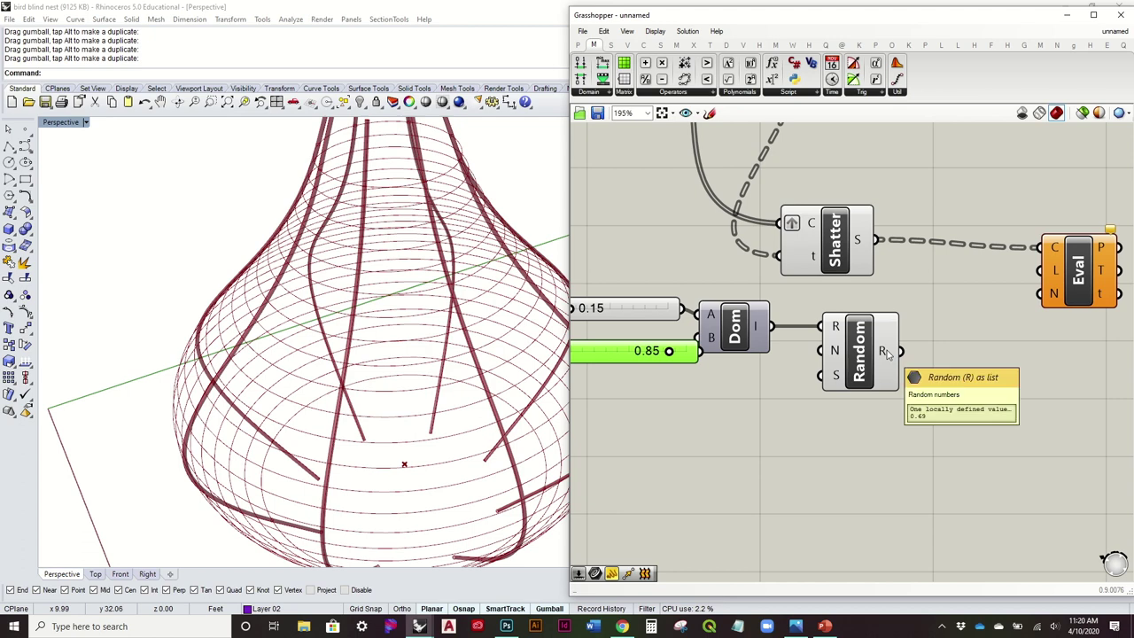
{"action": "left_click_drag", "start_coordinate": [887, 350], "coordinate": [926, 348]}
{"action": "left_click_drag", "start_coordinate": [646, 351], "coordinate": [622, 343]}
{"action": "left_click", "coordinate": [903, 440]}
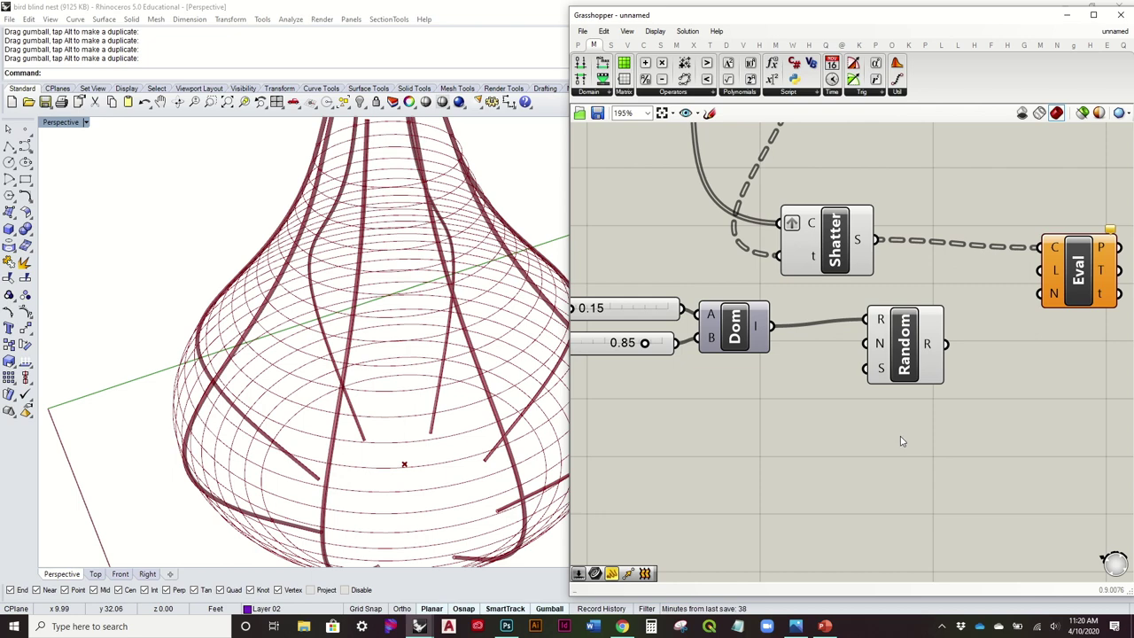
{"action": "mouse_move", "coordinate": [883, 351]}
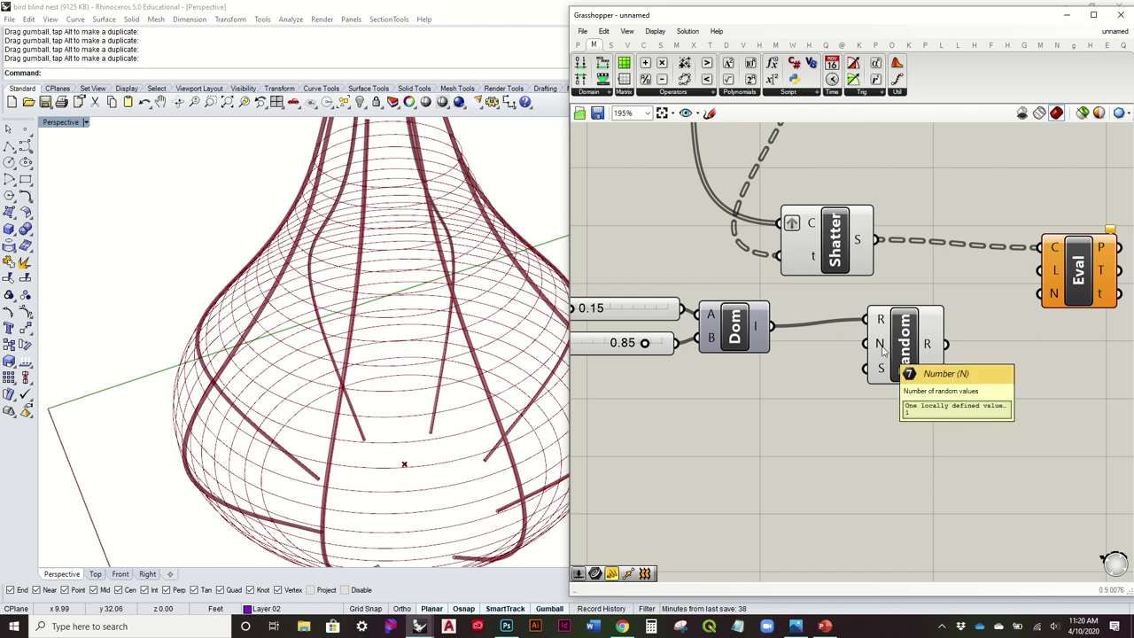
{"action": "left_click_drag", "start_coordinate": [906, 357], "coordinate": [907, 363]}
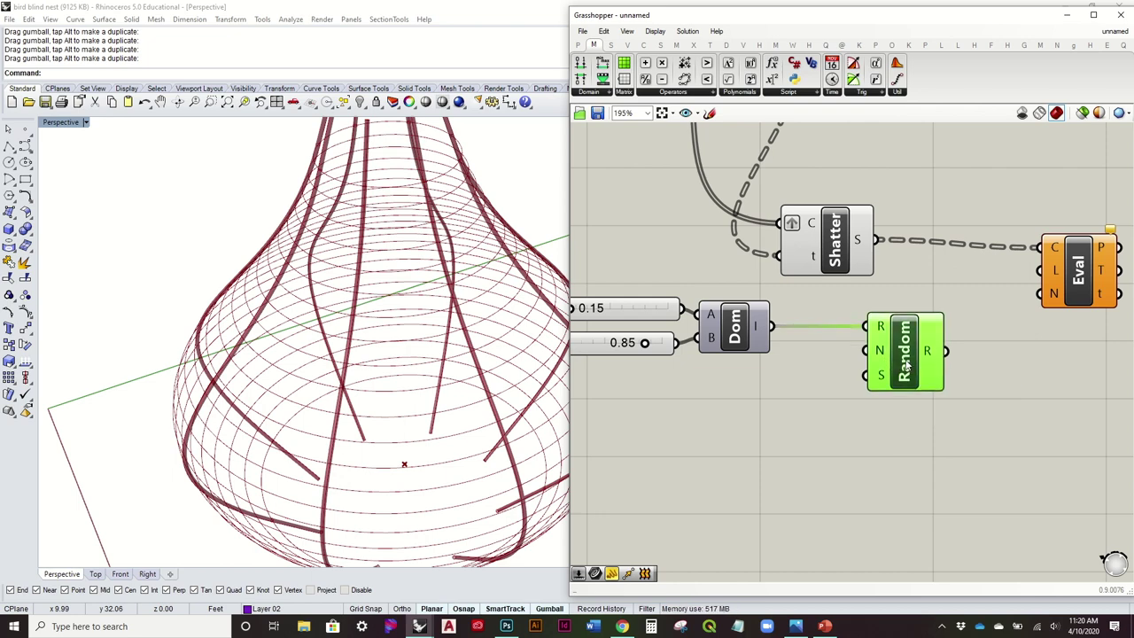
Open the bird's nest_1.2 definition, examine how List Length and the Random components feed Evaluate Length, and return to the unnamed definition.
{"action": "right_click_drag", "start_coordinate": [414, 293], "coordinate": [383, 268]}
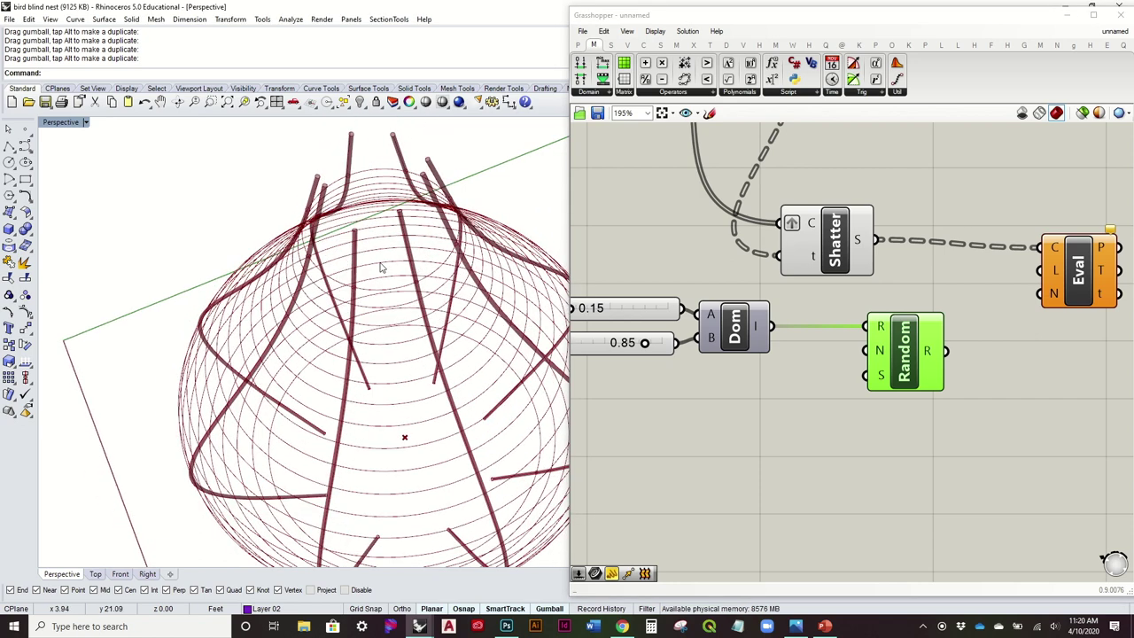
{"action": "right_click_drag", "start_coordinate": [719, 423], "coordinate": [797, 381]}
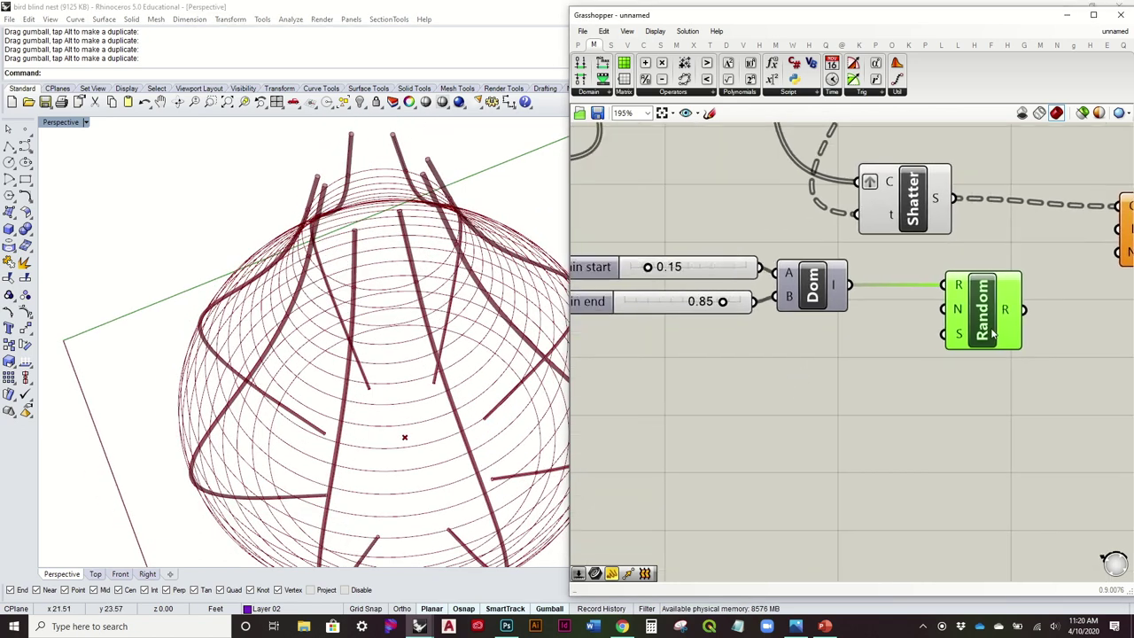
{"action": "left_click", "coordinate": [1113, 31]}
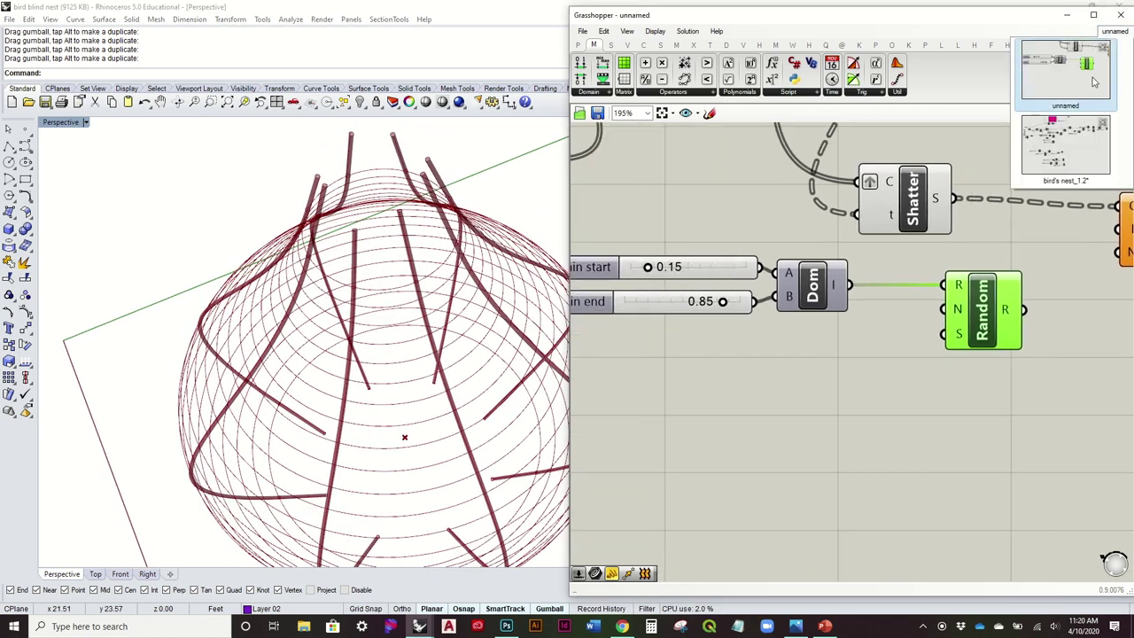
{"action": "left_click", "coordinate": [1077, 148]}
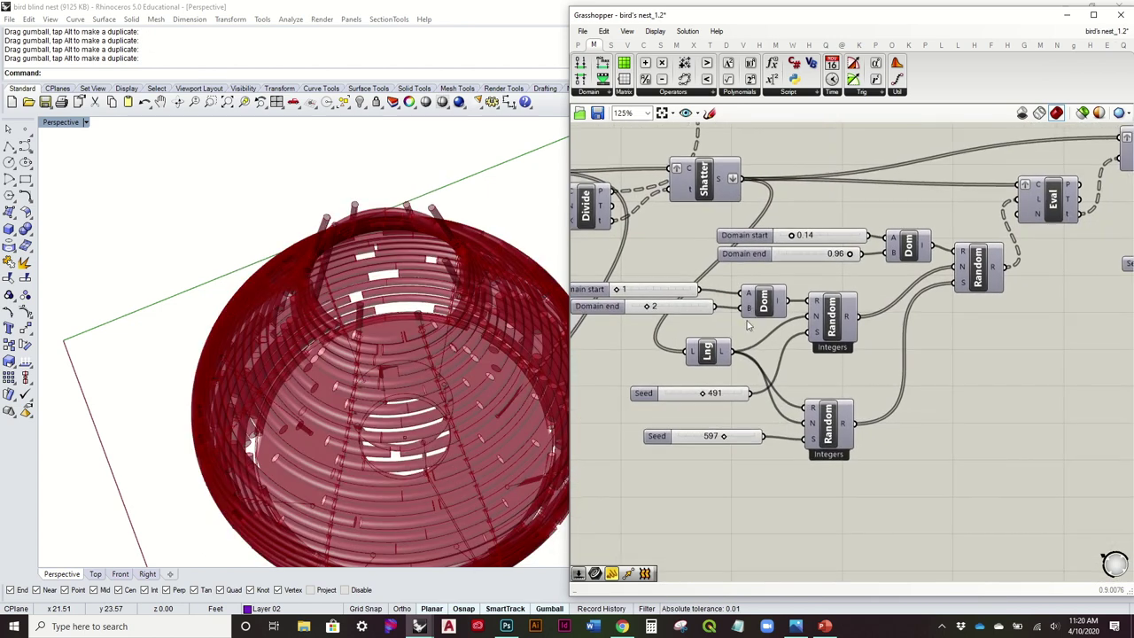
{"action": "mouse_move", "coordinate": [726, 356]}
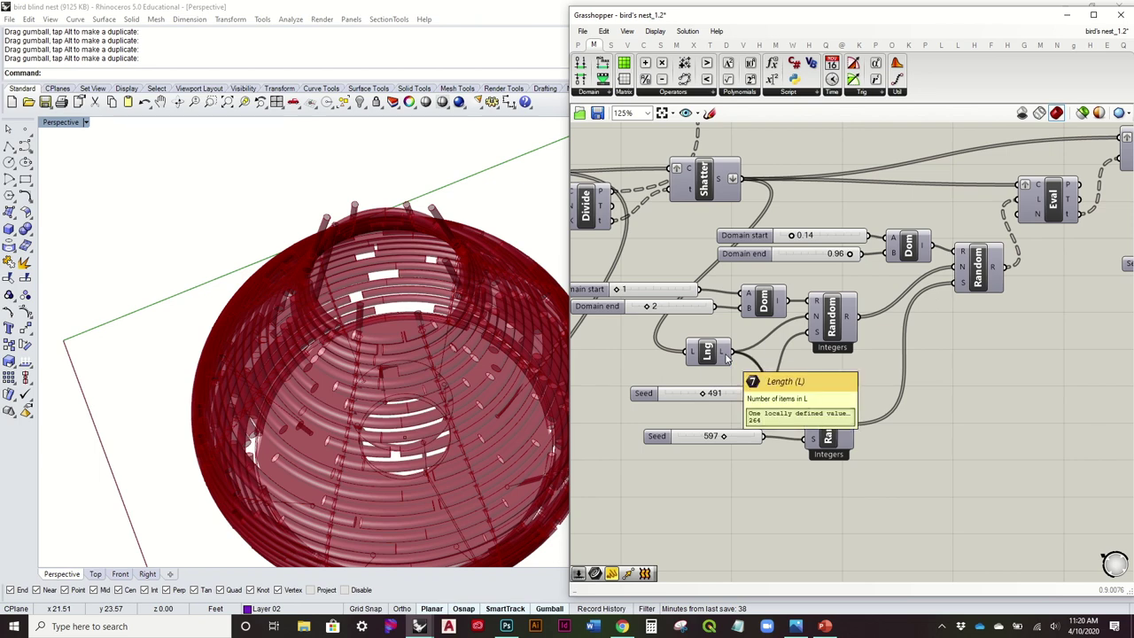
{"action": "left_click_drag", "start_coordinate": [708, 357], "coordinate": [728, 352]}
{"action": "right_click_drag", "start_coordinate": [814, 338], "coordinate": [826, 350]}
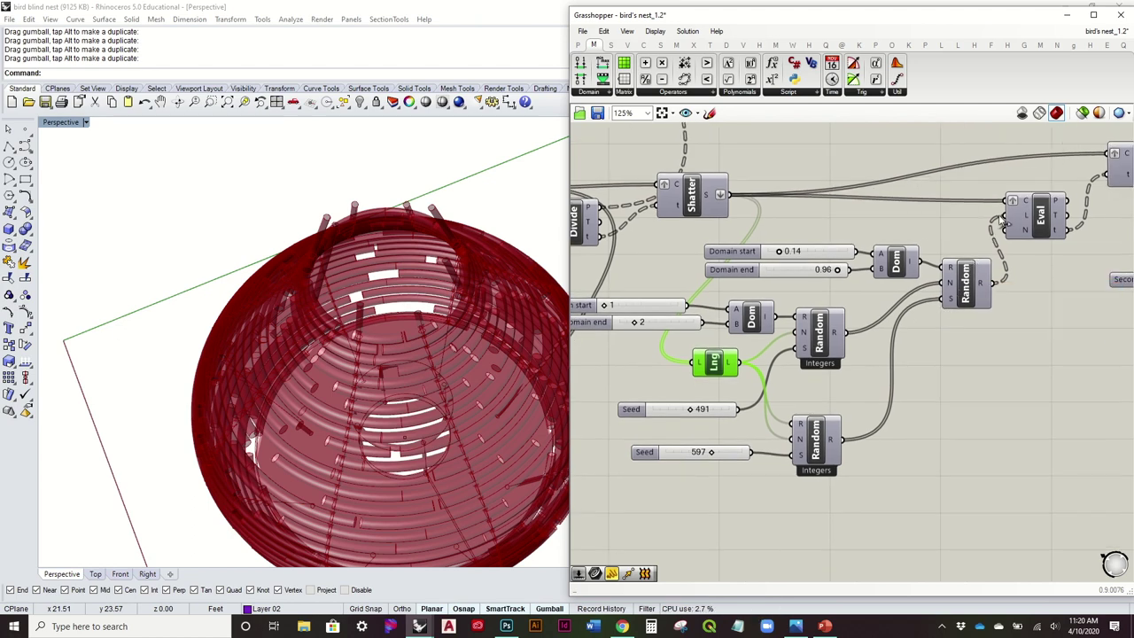
{"action": "right_click_drag", "start_coordinate": [912, 309], "coordinate": [896, 320]}
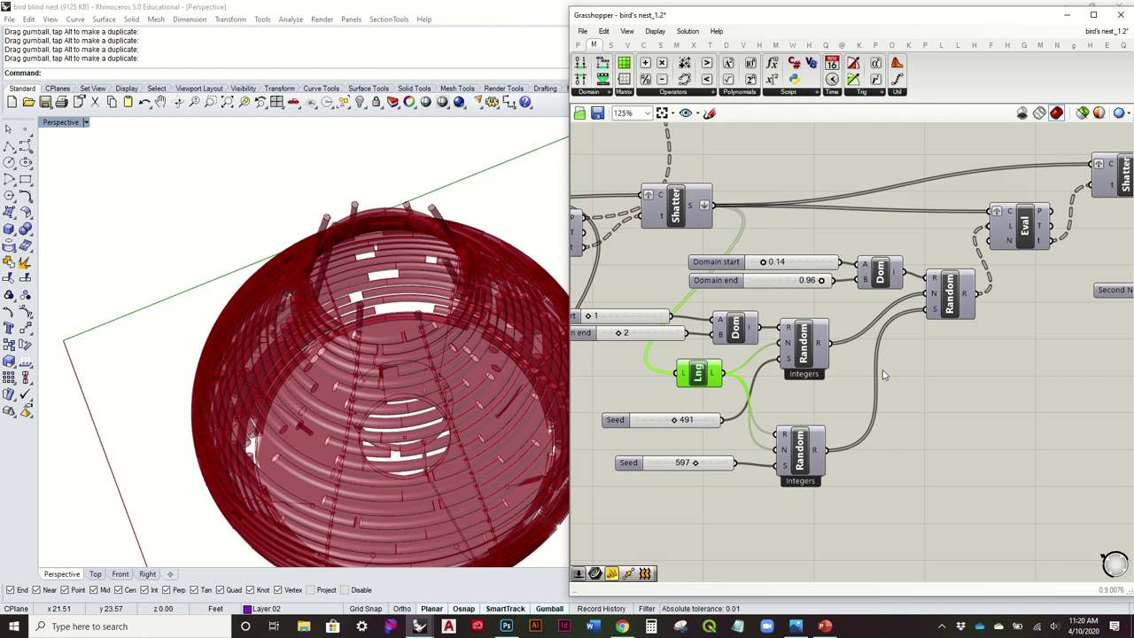
{"action": "right_click_drag", "start_coordinate": [767, 335], "coordinate": [809, 326]}
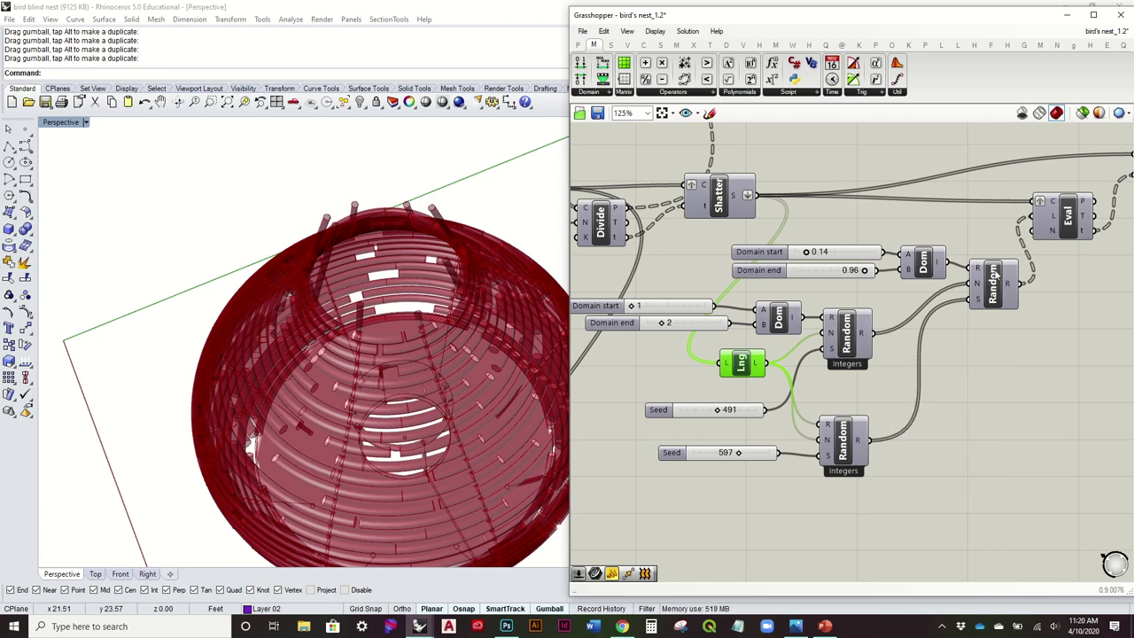
{"action": "left_click", "coordinate": [1105, 32]}
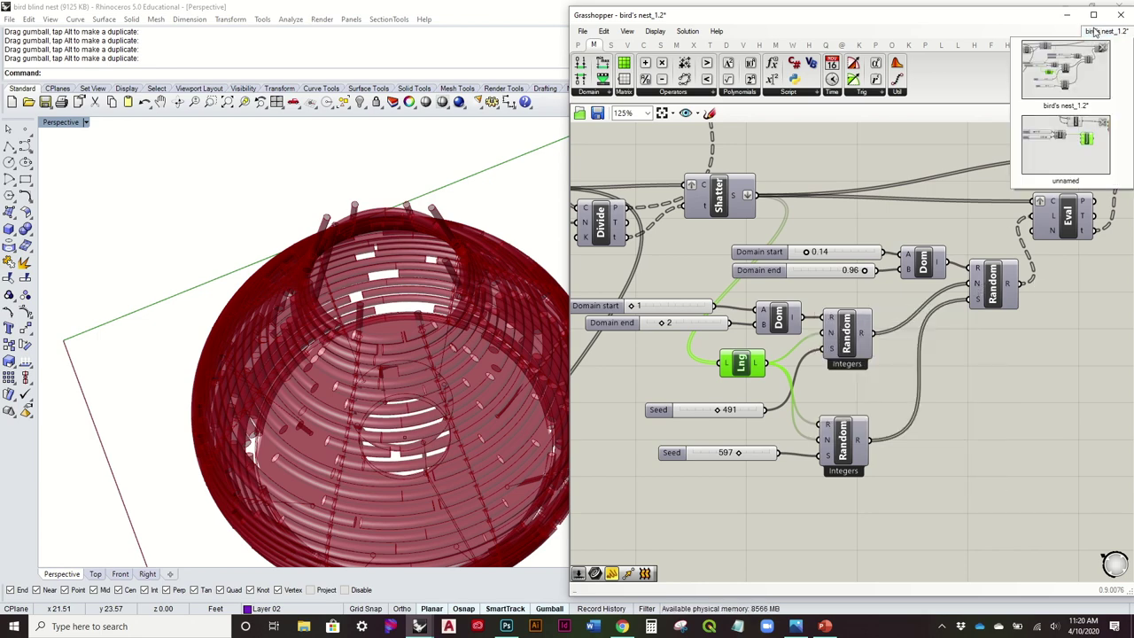
{"action": "left_click", "coordinate": [1053, 134]}
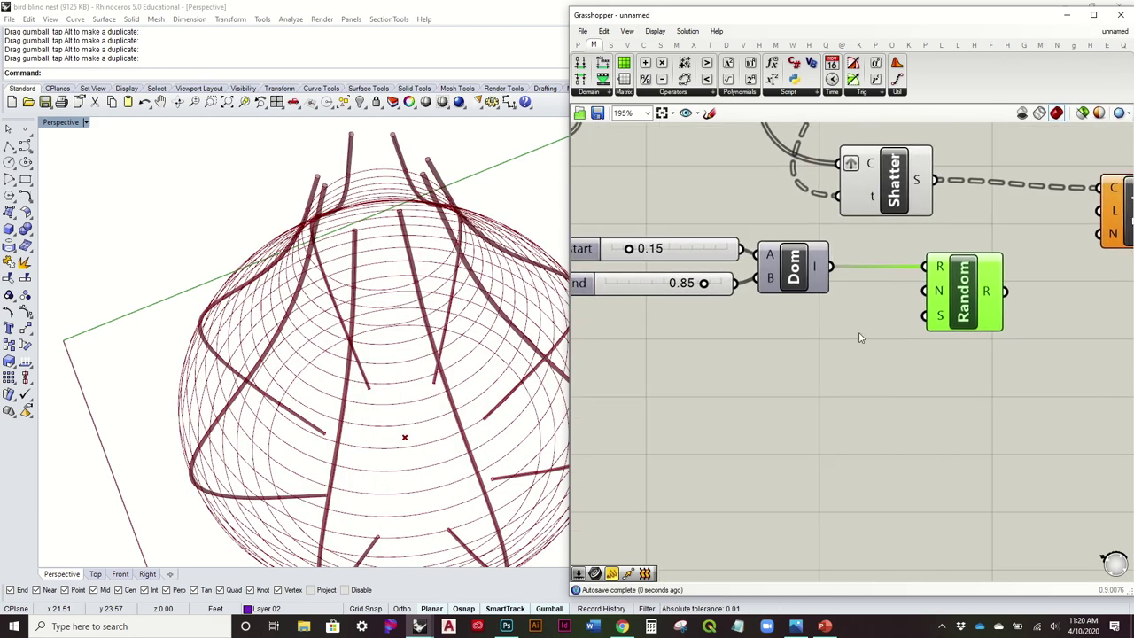
Add a second Random component and connect its output to the first Random's Number input.
{"action": "scroll", "coordinate": [939, 294], "scroll_direction": "down", "scroll_amount": 3}
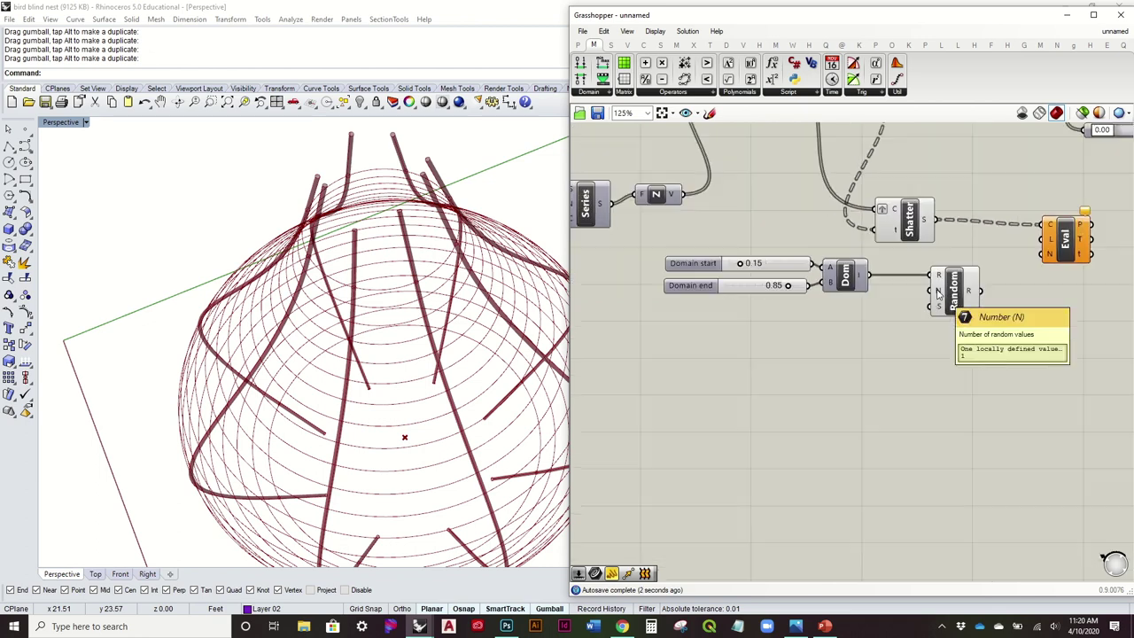
{"action": "left_click", "coordinate": [615, 46]}
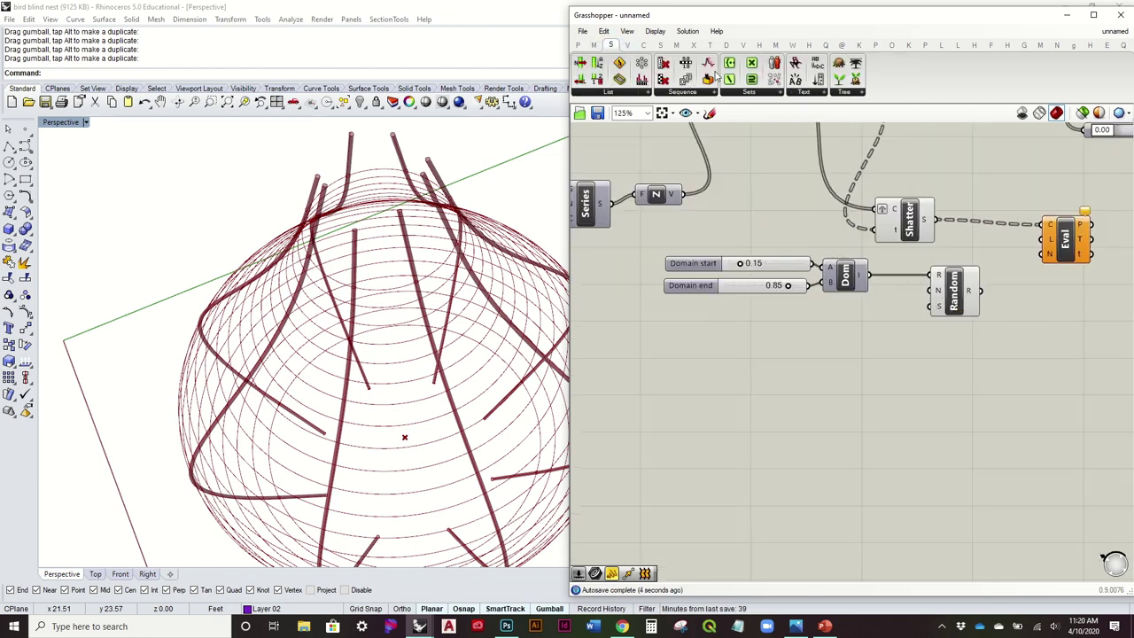
{"action": "left_click_drag", "start_coordinate": [714, 78], "coordinate": [931, 291]}
{"action": "left_click_drag", "start_coordinate": [822, 326], "coordinate": [812, 333]}
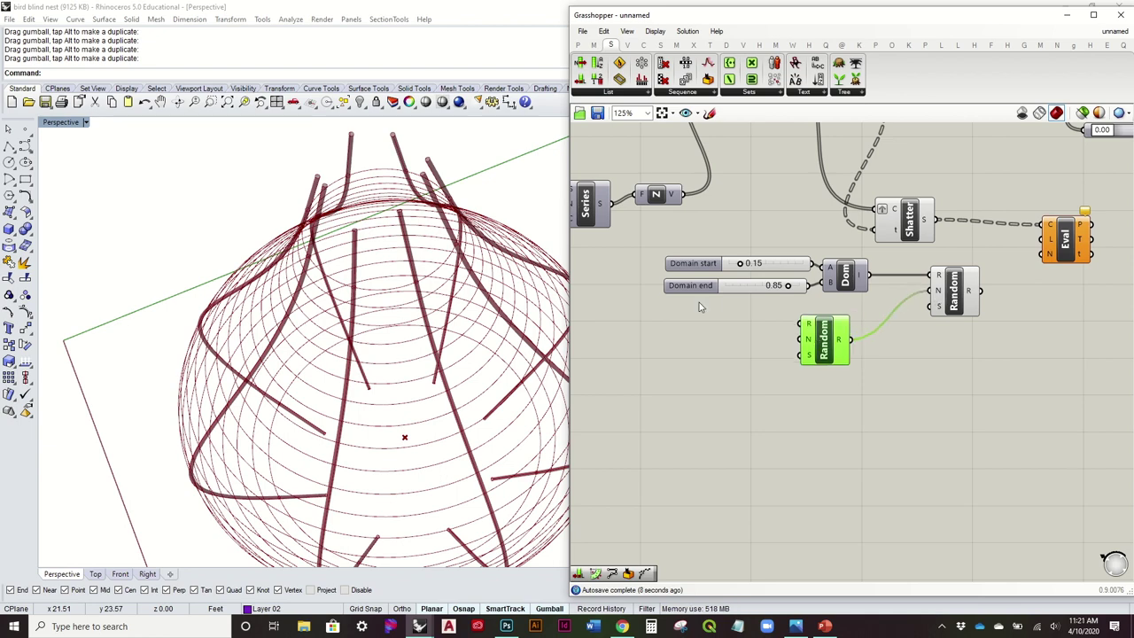
Add a List Length component, connect it to the second Random's Number input, and feed it from Move's Geometry output.
{"action": "right_click_drag", "start_coordinate": [700, 302], "coordinate": [772, 370]}
{"action": "scroll", "coordinate": [772, 368], "scroll_direction": "down", "scroll_amount": 1}
{"action": "scroll", "coordinate": [854, 402], "scroll_direction": "up", "scroll_amount": 1}
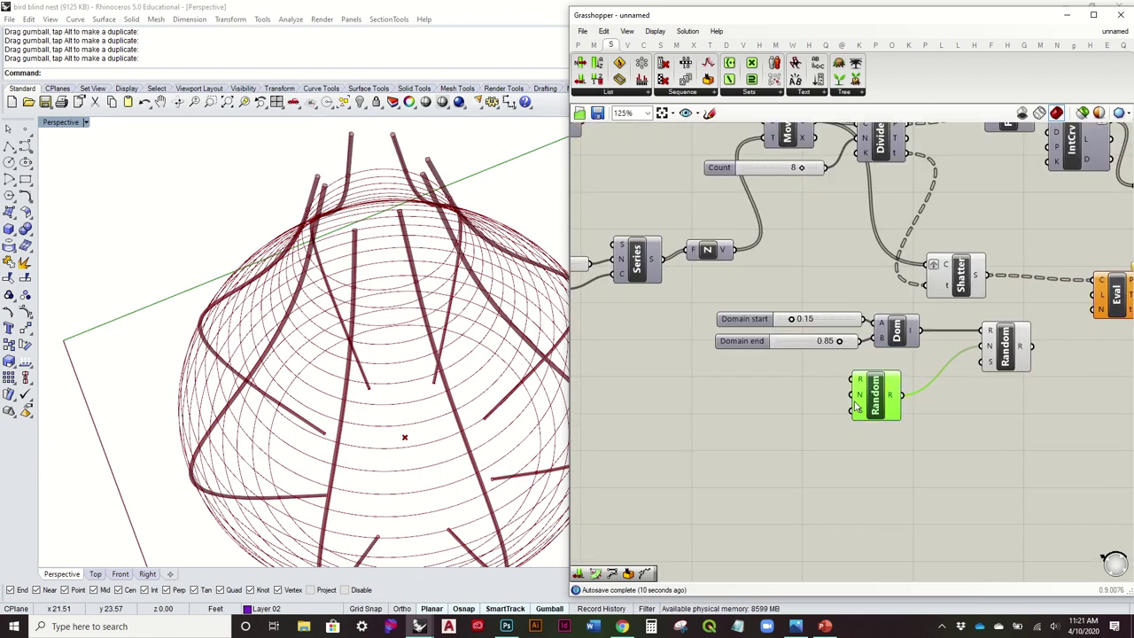
{"action": "scroll", "coordinate": [856, 406], "scroll_direction": "up", "scroll_amount": 1}
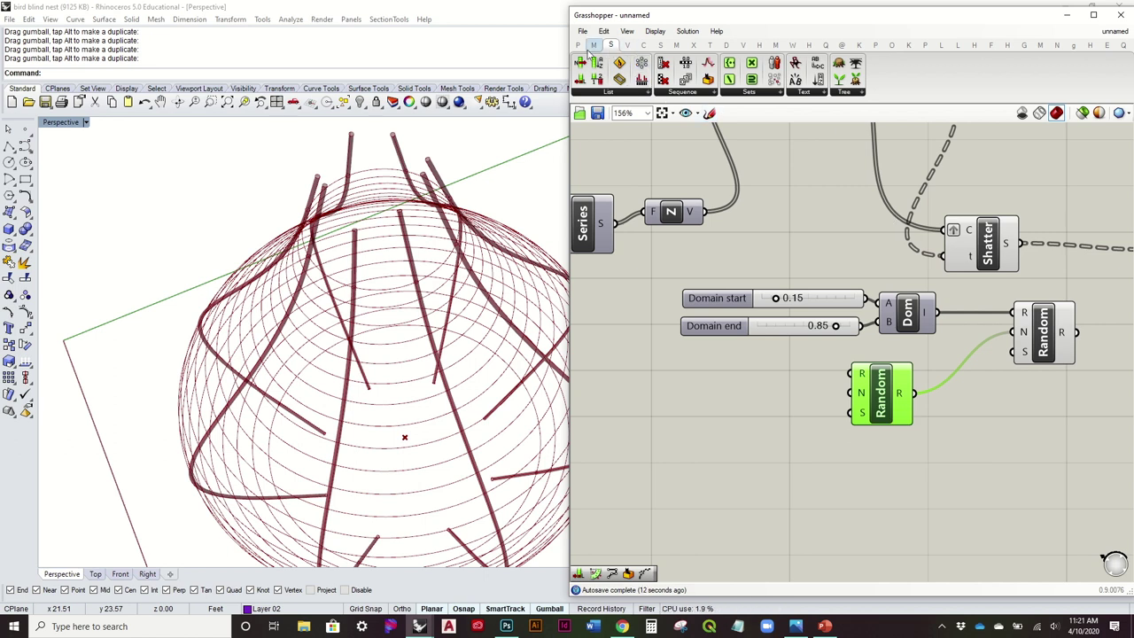
{"action": "left_click_drag", "start_coordinate": [582, 79], "coordinate": [849, 392]}
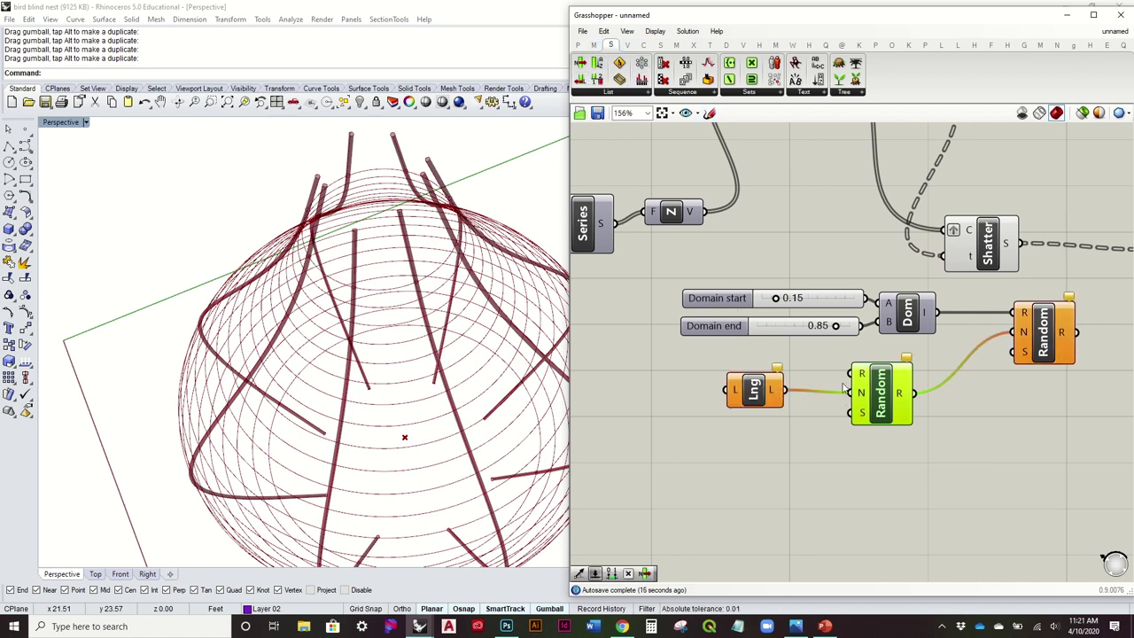
{"action": "scroll", "coordinate": [821, 506], "scroll_direction": "down", "scroll_amount": 1}
{"action": "left_click_drag", "start_coordinate": [769, 416], "coordinate": [805, 420]}
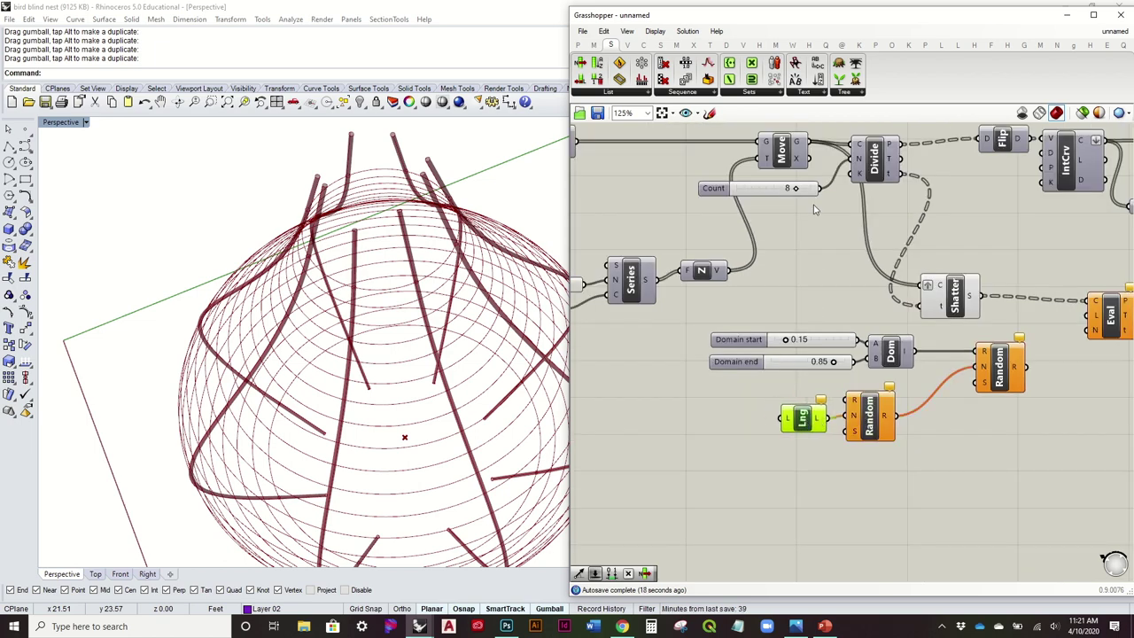
{"action": "left_click_drag", "start_coordinate": [800, 142], "coordinate": [808, 422]}
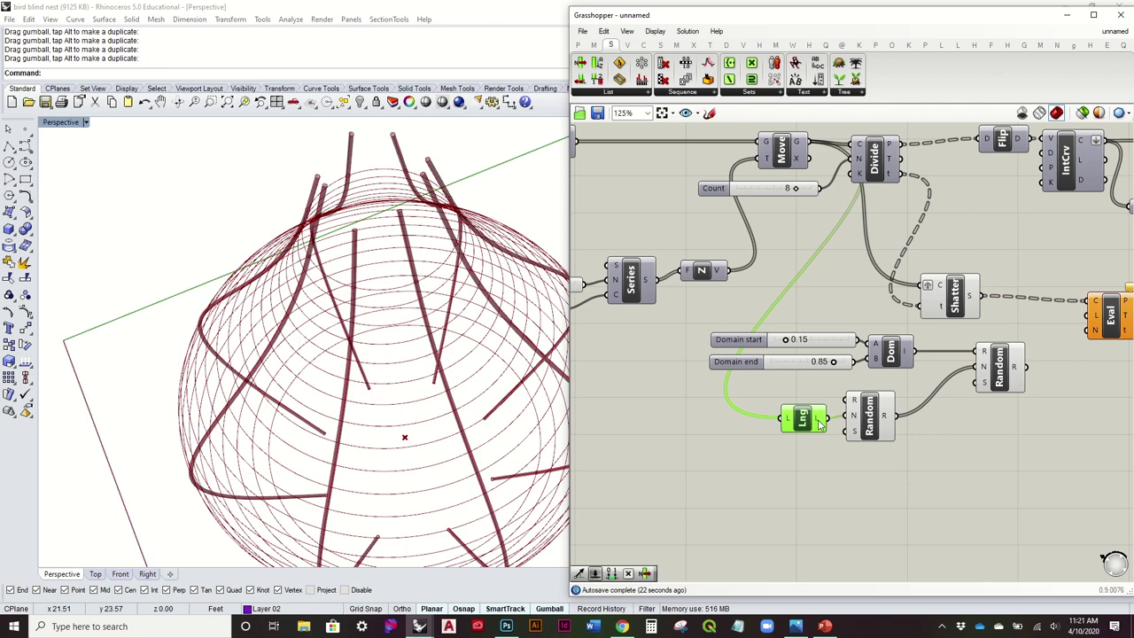
{"action": "left_click_drag", "start_coordinate": [816, 425], "coordinate": [805, 423]}
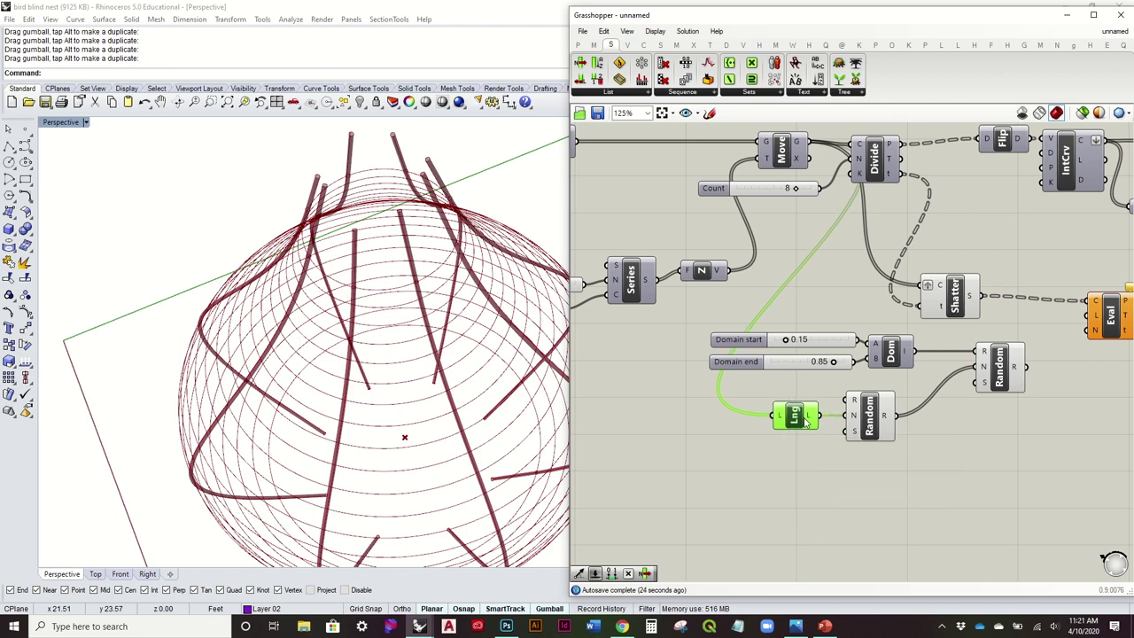
Shift List Length and the second Random lower, and connect a duplicate of Construct Domain with its sliders to the second Random's Range input.
{"action": "right_click_drag", "start_coordinate": [805, 423], "coordinate": [797, 412]}
{"action": "left_click_drag", "start_coordinate": [926, 507], "coordinate": [736, 403]}
{"action": "left_click_drag", "start_coordinate": [865, 426], "coordinate": [893, 471]}
{"action": "left_click_drag", "start_coordinate": [895, 395], "coordinate": [797, 322]}
{"action": "left_click_drag", "start_coordinate": [900, 343], "coordinate": [870, 434], "text": "alt"}
{"action": "left_click", "coordinate": [846, 397]}
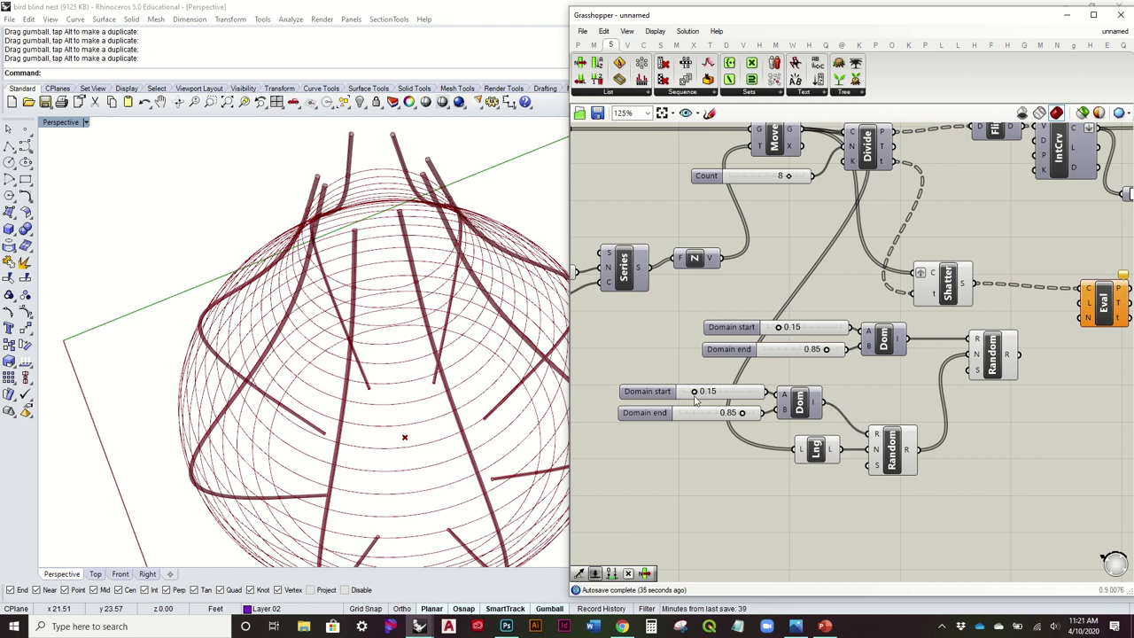
Delete the two duplicated sliders and connect a new number slider set to 1 to the copied domain's start input.
{"action": "left_click", "coordinate": [739, 394]}
{"action": "left_click_drag", "start_coordinate": [688, 442], "coordinate": [647, 373]}
{"action": "key", "text": "Delete"}
{"action": "double_click", "coordinate": [652, 377]}
{"action": "type", "text": "slider"}
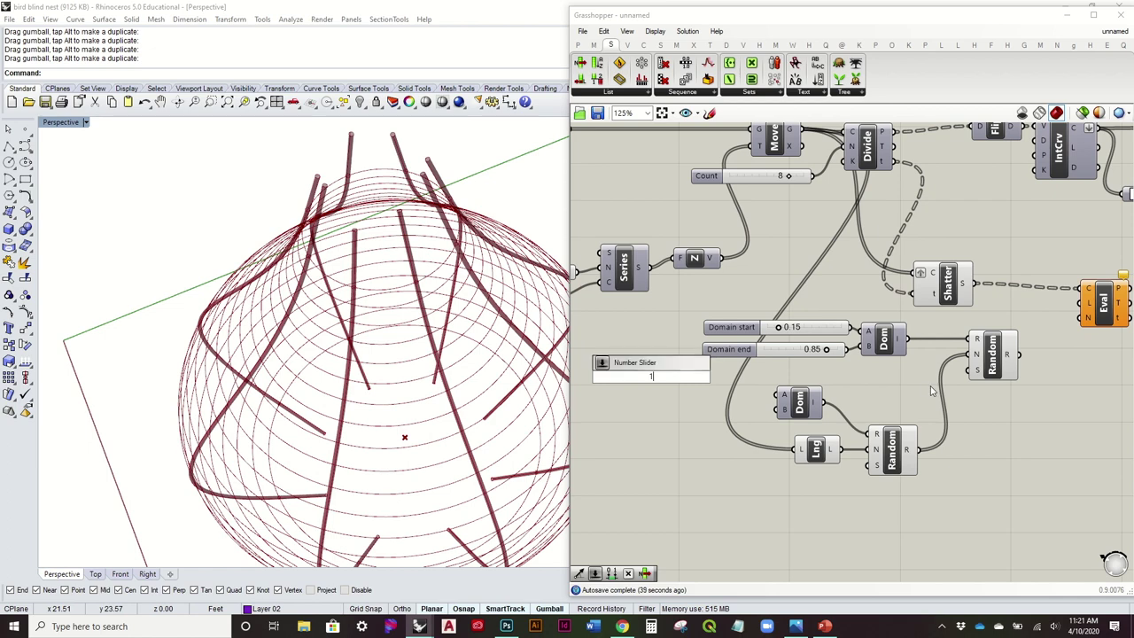
{"action": "key", "text": "Return"}
{"action": "left_click_drag", "start_coordinate": [708, 377], "coordinate": [681, 393]}
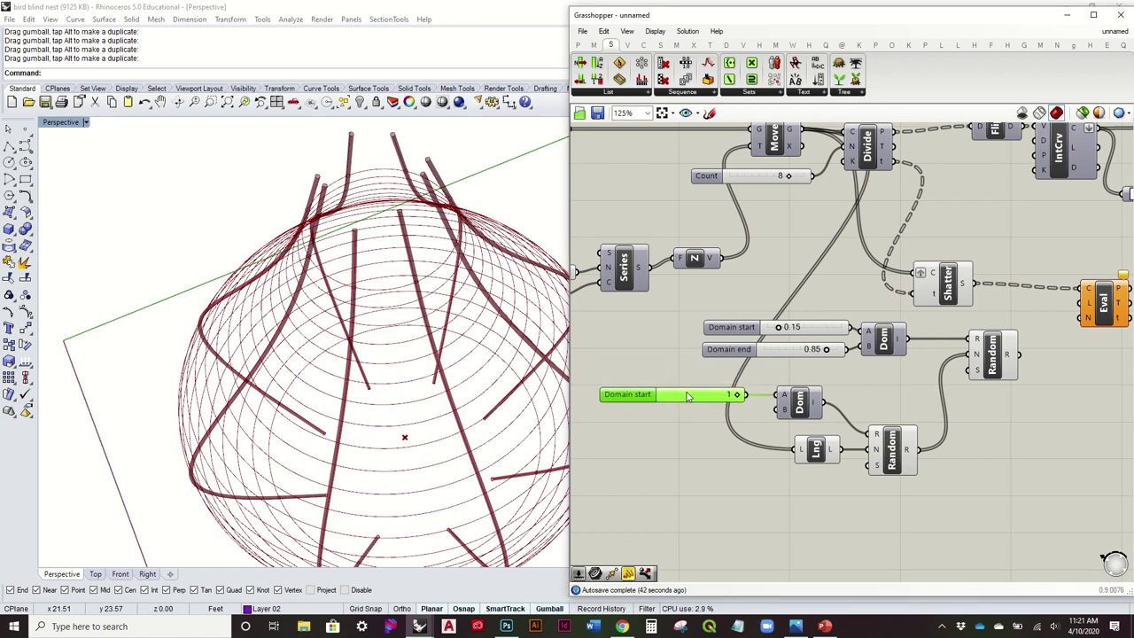
Create a number slider set to 2, connect it to the copied domain's end input, and align it under the other slider.
{"action": "double_click", "coordinate": [685, 416]}
{"action": "type", "text": "2"}
{"action": "key", "text": "Return"}
{"action": "left_click_drag", "start_coordinate": [767, 415], "coordinate": [701, 415]}
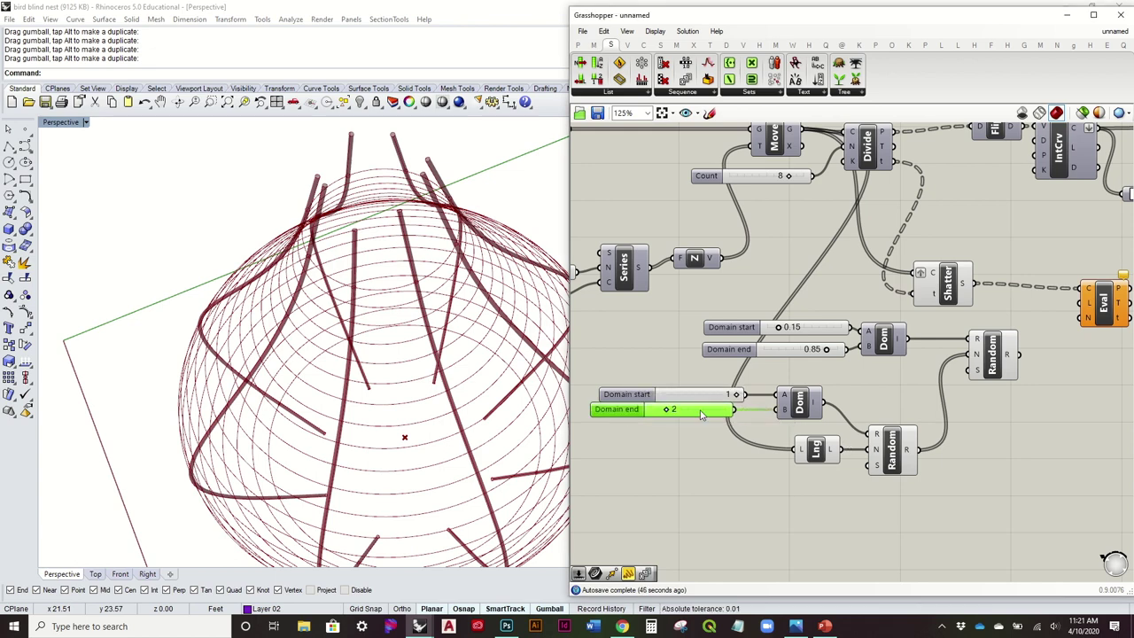
Examine how the Random, Domain and List Length components are wired in the bird's nest_1.2 definition for comparison with the unnamed one.
{"action": "mouse_move", "coordinate": [972, 353]}
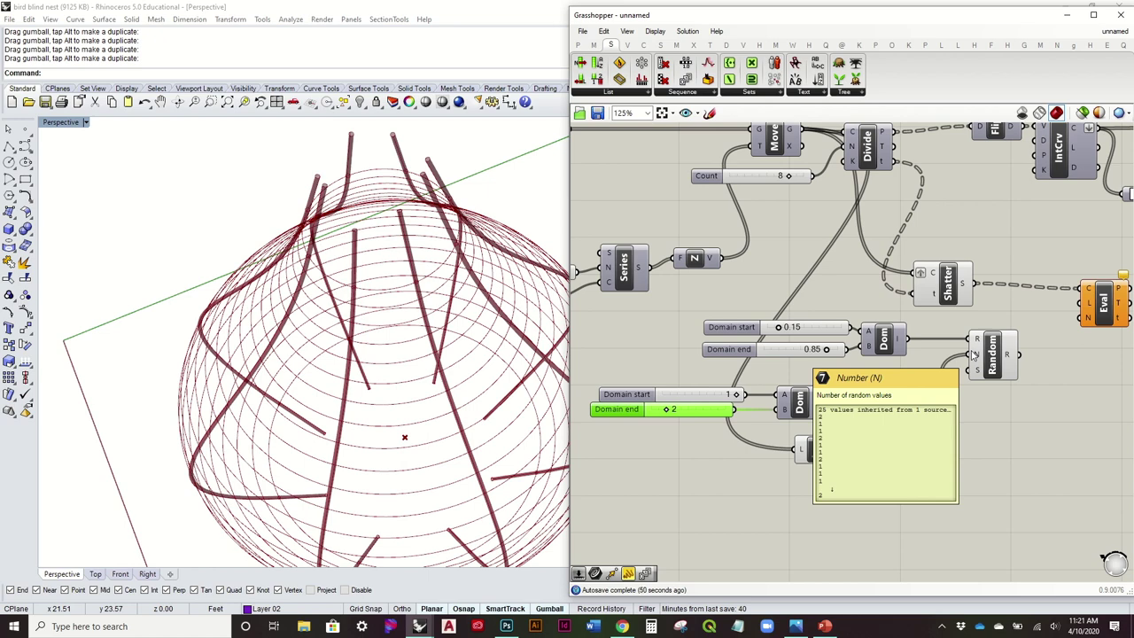
{"action": "right_click_drag", "start_coordinate": [989, 441], "coordinate": [984, 427]}
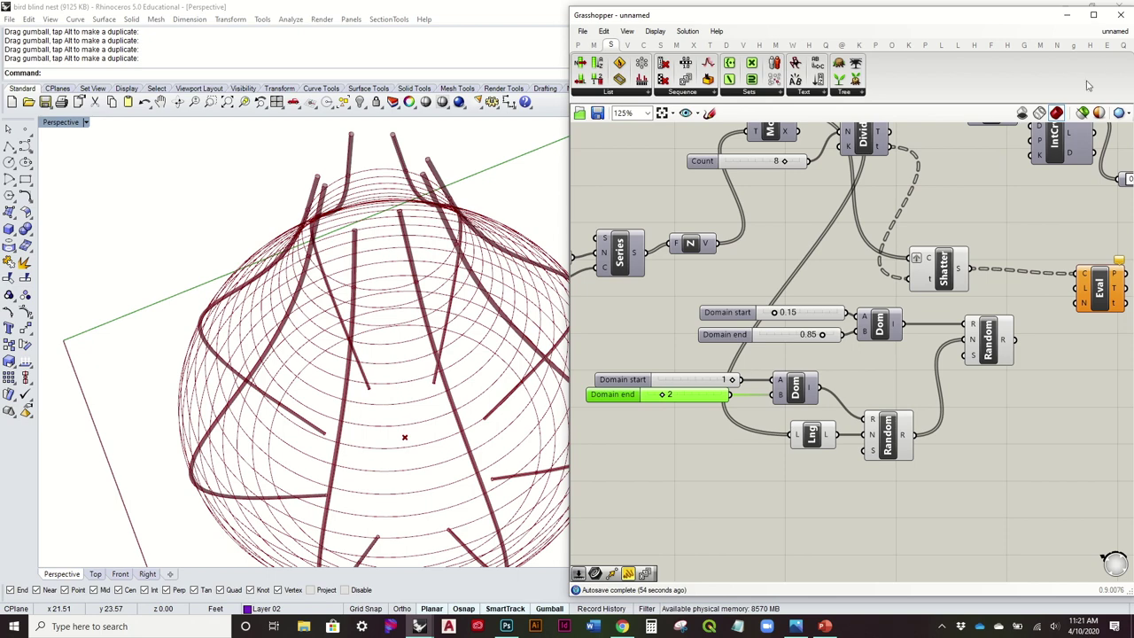
{"action": "left_click", "coordinate": [1113, 32]}
{"action": "left_click", "coordinate": [1066, 127]}
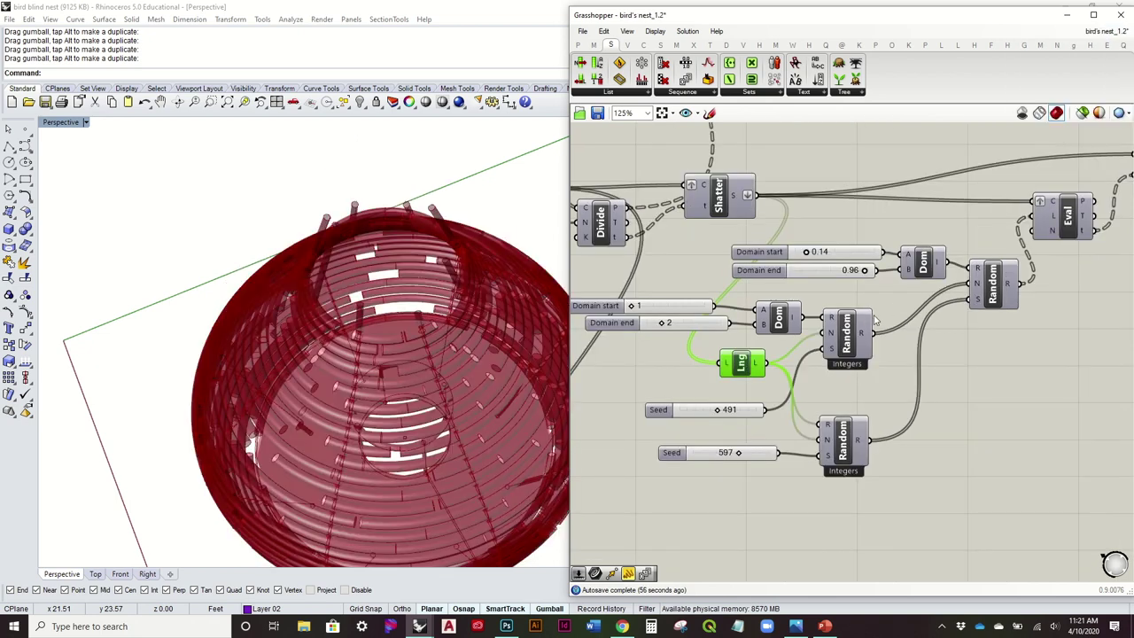
{"action": "left_click", "coordinate": [846, 292]}
{"action": "right_click_drag", "start_coordinate": [850, 320], "coordinate": [901, 312]}
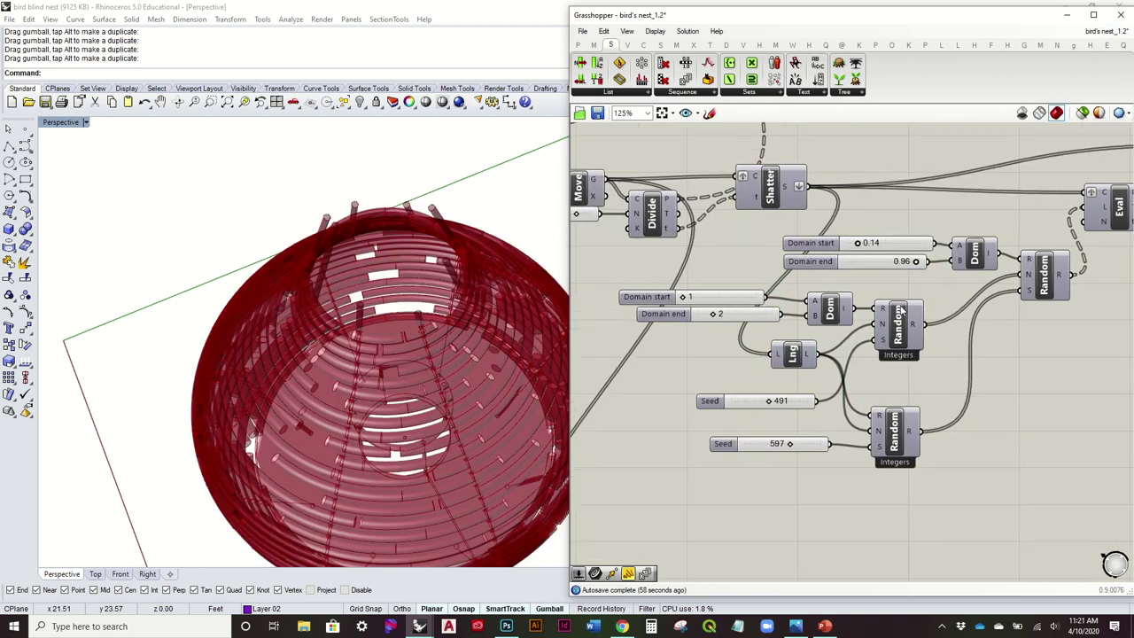
{"action": "left_click_drag", "start_coordinate": [805, 358], "coordinate": [789, 357]}
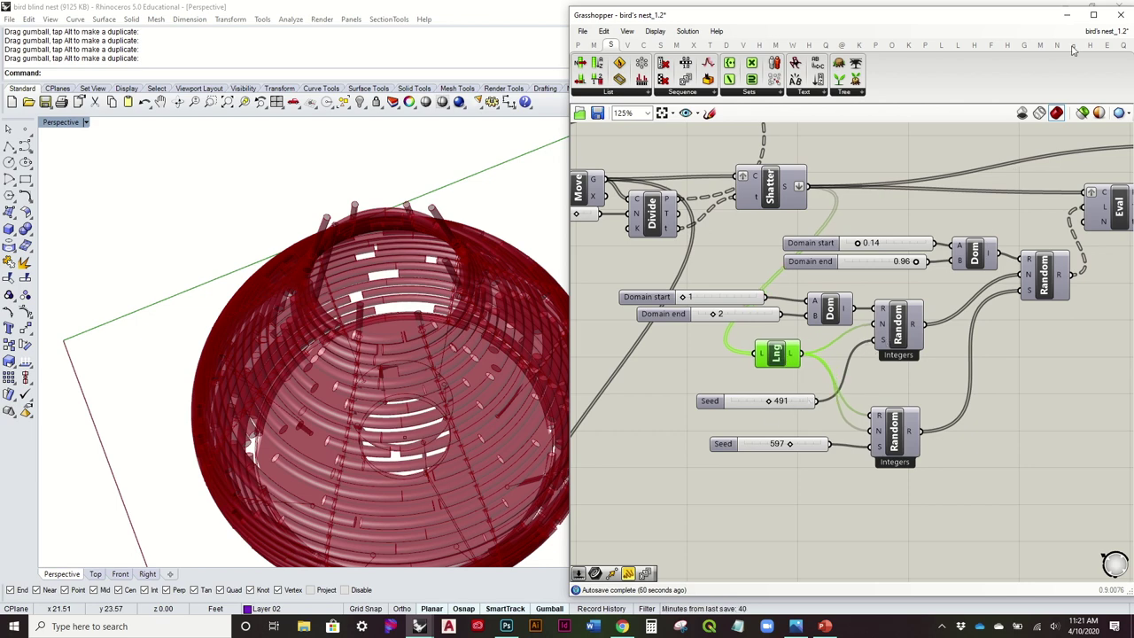
{"action": "left_click", "coordinate": [1105, 32]}
{"action": "left_click", "coordinate": [1075, 110]}
{"action": "left_click", "coordinate": [1112, 44]}
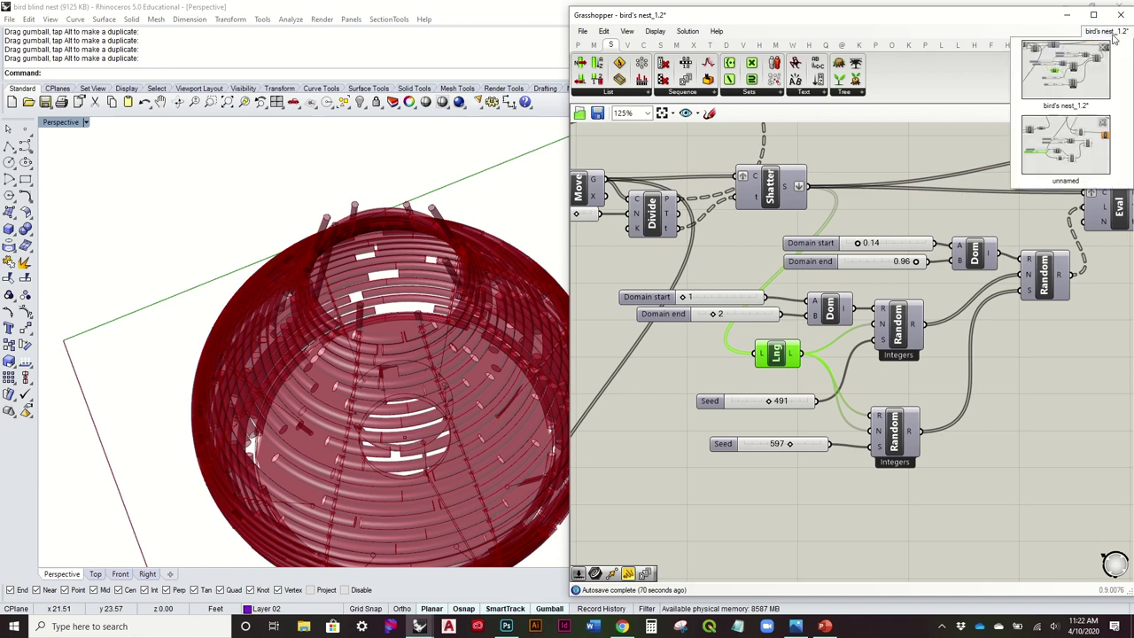
Return to the unnamed definition and move the lower Domain, List Length and Random components up closer to the upper Random.
{"action": "left_click", "coordinate": [1083, 132]}
{"action": "right_click_drag", "start_coordinate": [908, 298], "coordinate": [911, 278]}
{"action": "left_click_drag", "start_coordinate": [906, 460], "coordinate": [654, 347]}
{"action": "left_click_drag", "start_coordinate": [794, 368], "coordinate": [791, 361]}
{"action": "left_click", "coordinate": [932, 421]}
{"action": "left_click", "coordinate": [886, 403]}
{"action": "left_click_drag", "start_coordinate": [887, 400], "coordinate": [893, 370]}
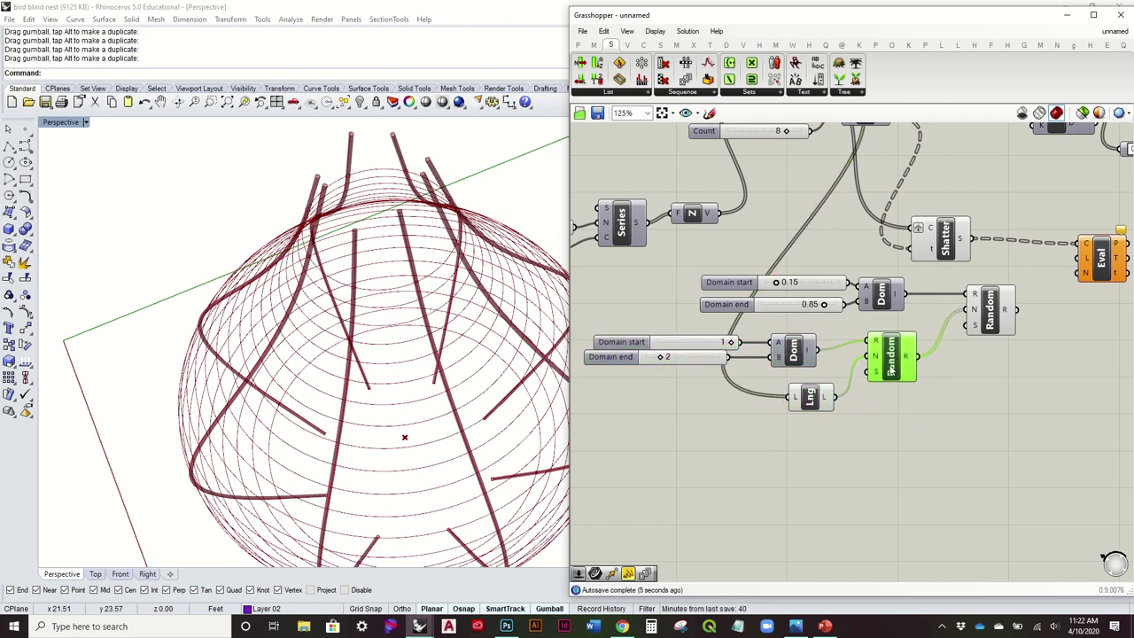
Add a number slider with the value 500, wire it to the lower Random's seed and tidy it below the List Length component.
{"action": "key", "text": "Delete"}
{"action": "double_click", "coordinate": [795, 383]}
{"action": "type", "text": "500"}
{"action": "key", "text": "Return"}
{"action": "left_click_drag", "start_coordinate": [834, 403], "coordinate": [806, 414]}
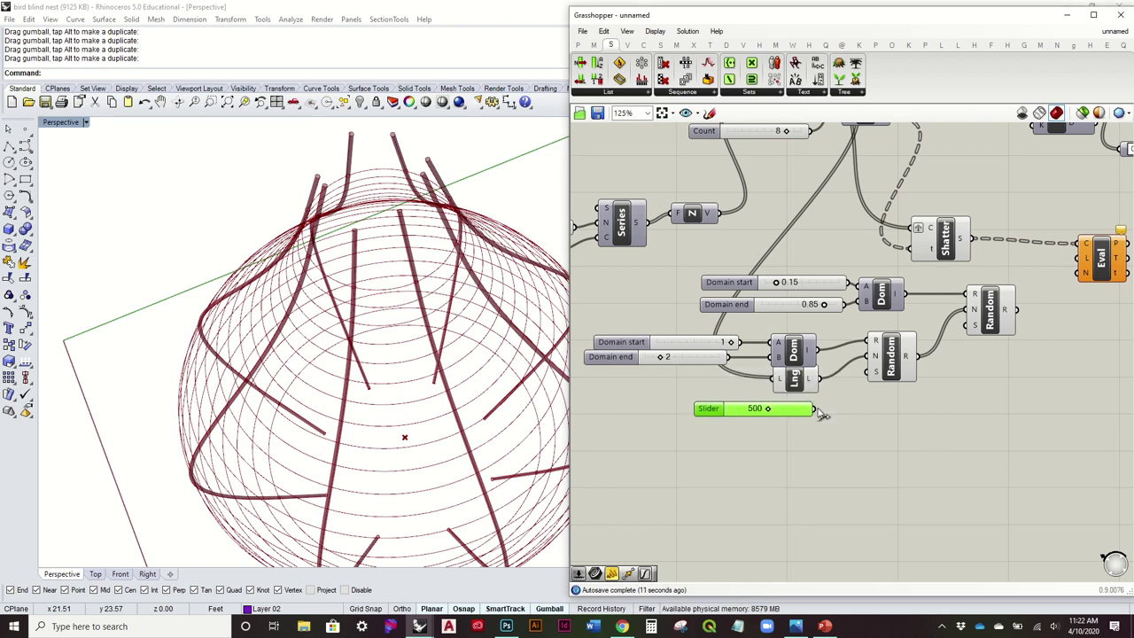
{"action": "right_click_drag", "start_coordinate": [893, 381], "coordinate": [857, 381]}
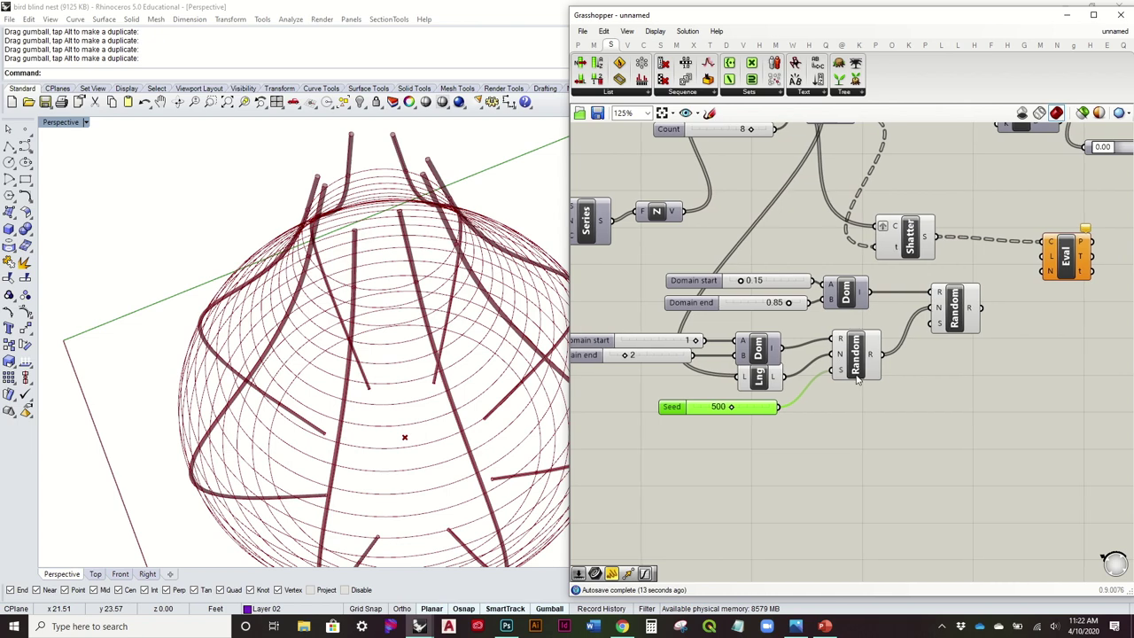
{"action": "mouse_move", "coordinate": [740, 412]}
{"action": "left_mouse_down"}
{"action": "mouse_move", "coordinate": [760, 385]}
{"action": "mouse_move", "coordinate": [759, 411]}
{"action": "left_mouse_up"}
{"action": "right_click_drag", "start_coordinate": [678, 355], "coordinate": [740, 345]}
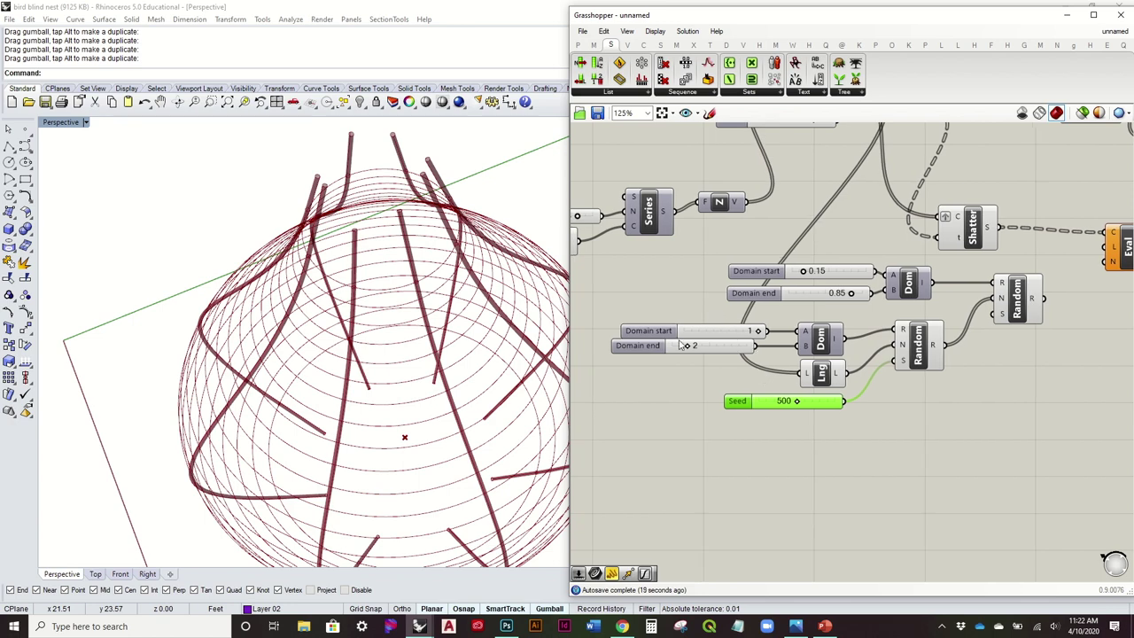
{"action": "right_click_drag", "start_coordinate": [744, 360], "coordinate": [734, 360]}
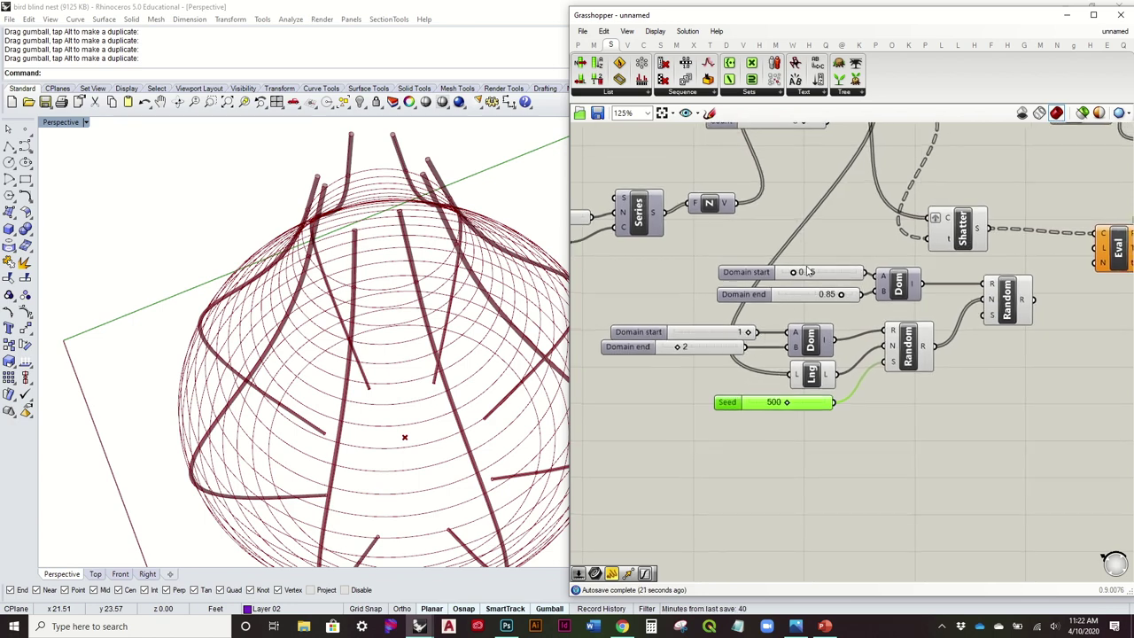
{"action": "left_click_drag", "start_coordinate": [819, 401], "coordinate": [819, 396]}
Duplicate the lower Random component beneath the original with its wires, and connect the copy's output to the upper Random's seed.
{"action": "left_click", "coordinate": [905, 366]}
{"action": "right_click_drag", "start_coordinate": [905, 366], "coordinate": [824, 342]}
{"action": "left_click", "coordinate": [910, 330]}
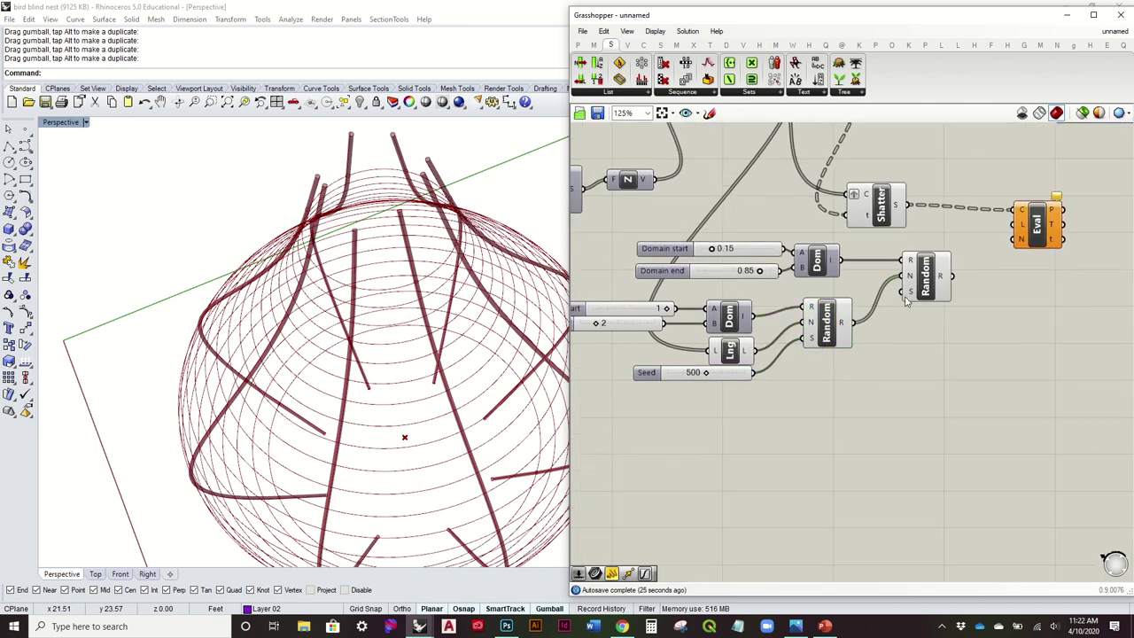
{"action": "mouse_move", "coordinate": [909, 297]}
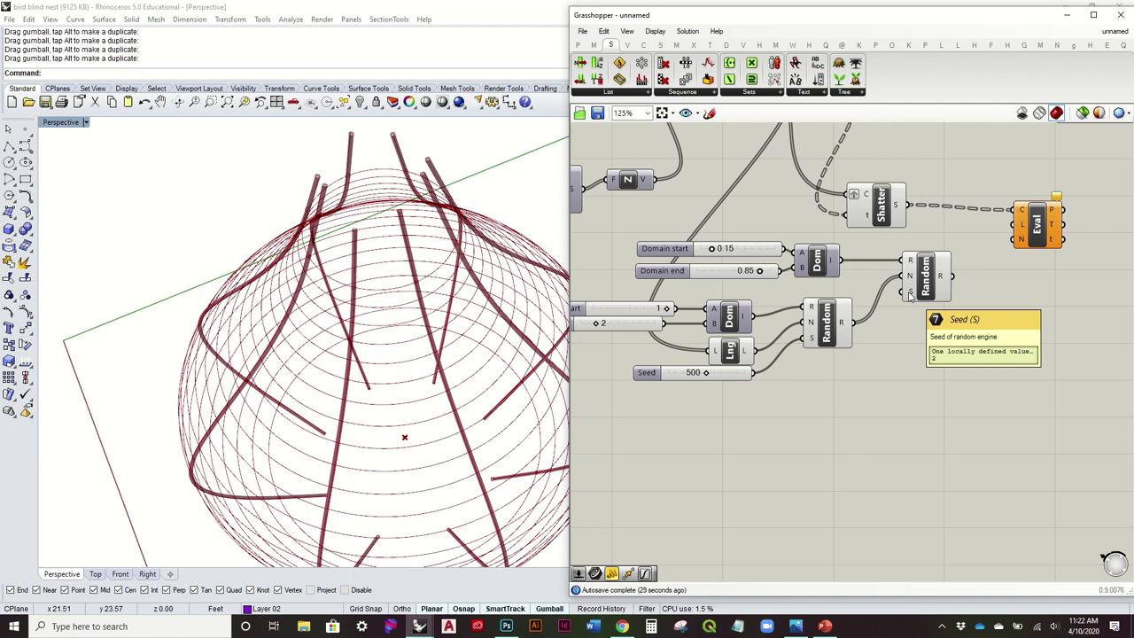
{"action": "left_click", "coordinate": [825, 335]}
{"action": "left_click_drag", "start_coordinate": [825, 335], "coordinate": [836, 428]}
{"action": "left_click", "coordinate": [867, 386]}
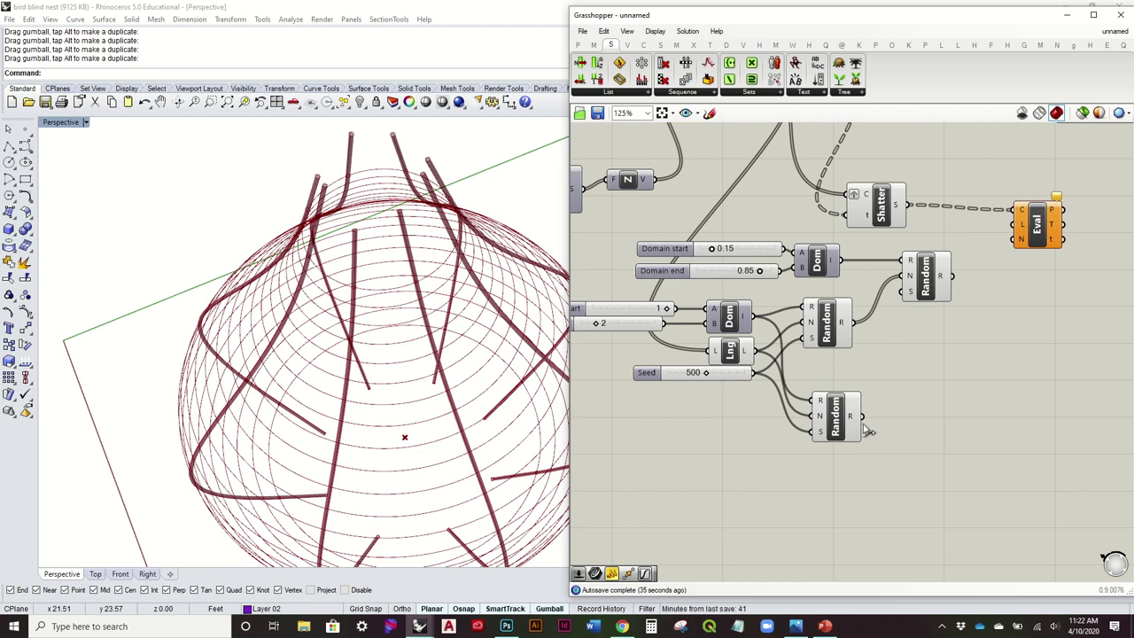
{"action": "left_click_drag", "start_coordinate": [877, 400], "coordinate": [910, 291]}
{"action": "right_click_drag", "start_coordinate": [823, 414], "coordinate": [864, 376]}
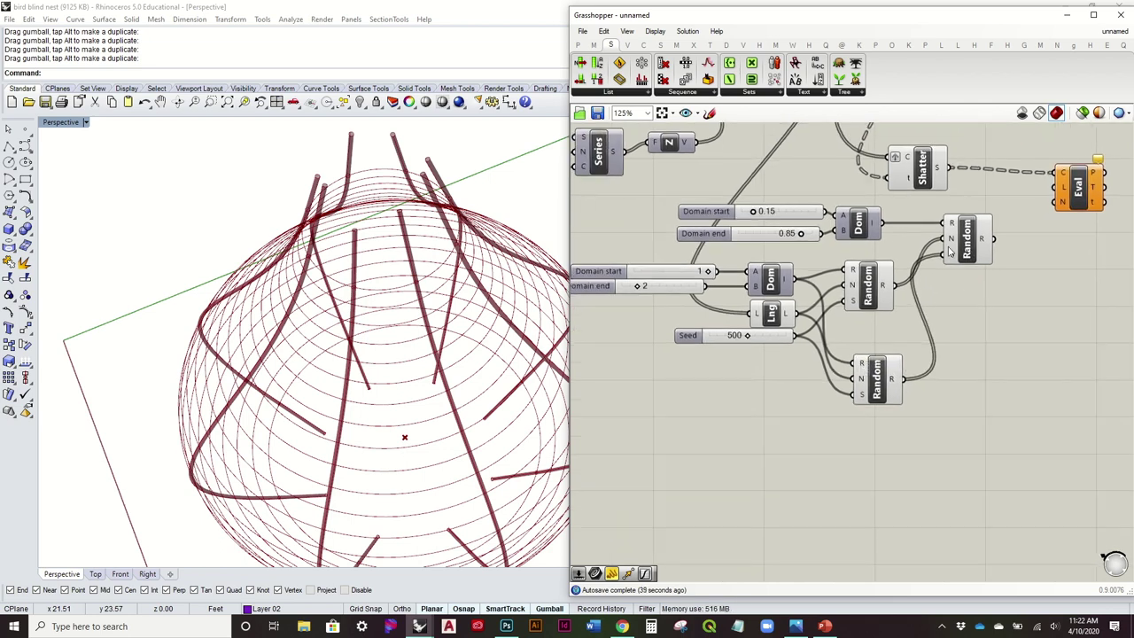
Check the second Random's inputs in bird's nest_1.2 and feed the list length into the duplicate Random's range in the unnamed definition.
{"action": "left_click", "coordinate": [1122, 33]}
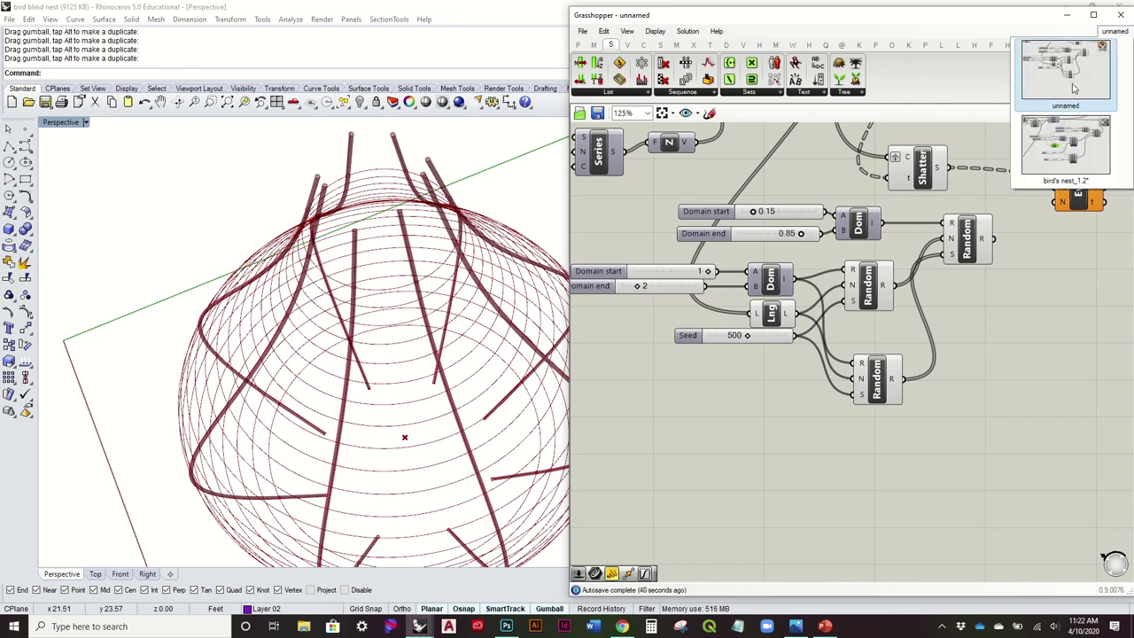
{"action": "left_click", "coordinate": [1072, 149]}
{"action": "left_click_drag", "start_coordinate": [890, 427], "coordinate": [892, 423]}
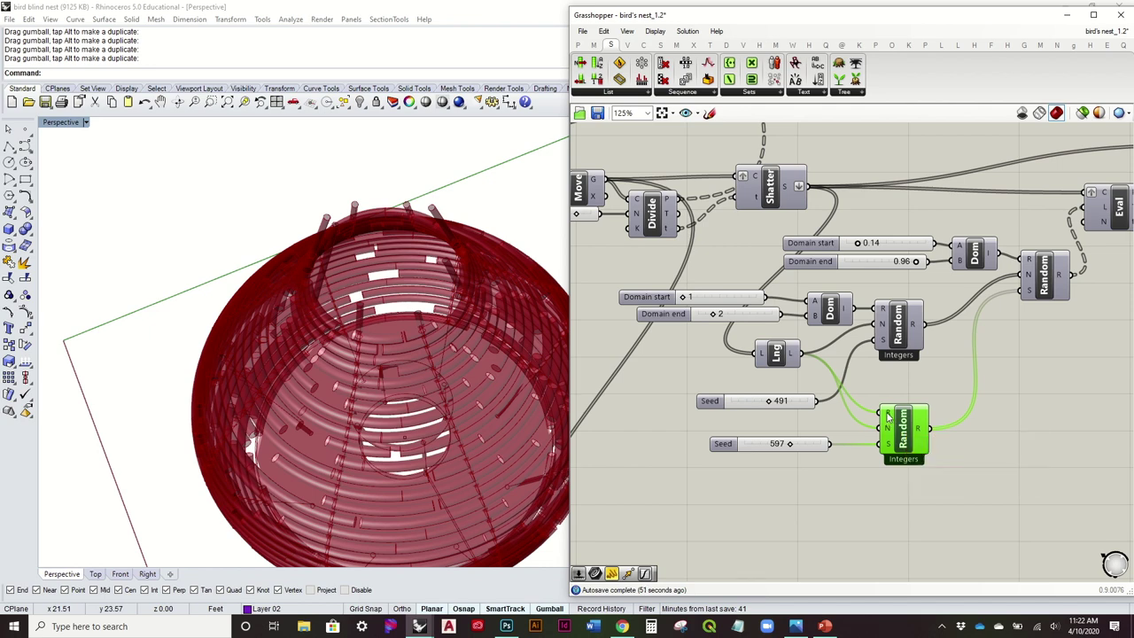
{"action": "mouse_move", "coordinate": [888, 416]}
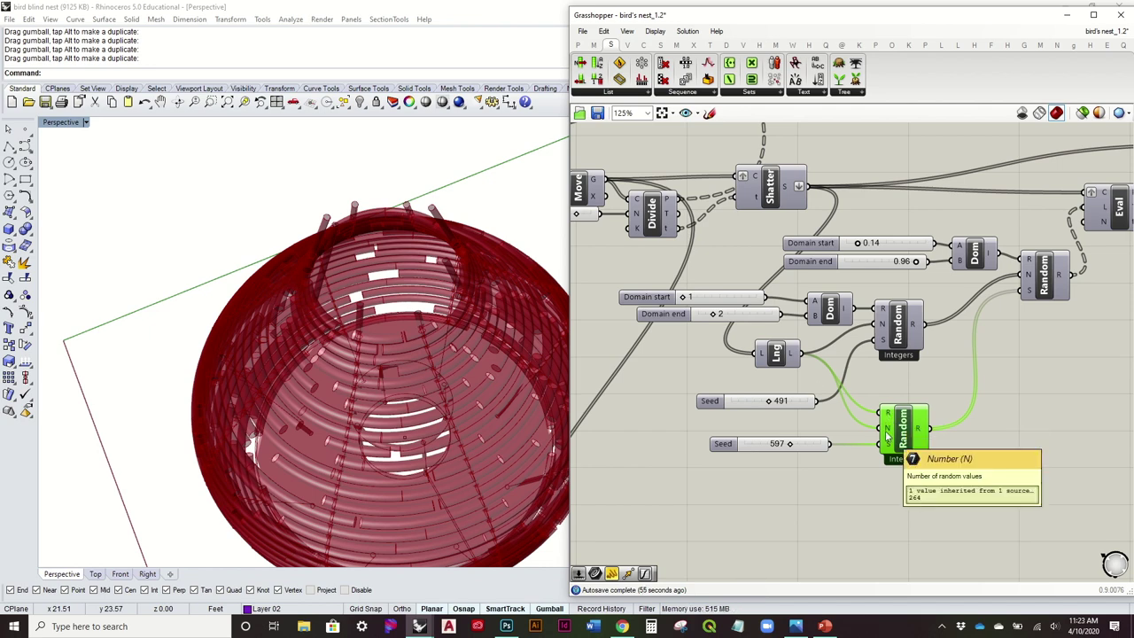
{"action": "right_click_drag", "start_coordinate": [887, 434], "coordinate": [877, 386]}
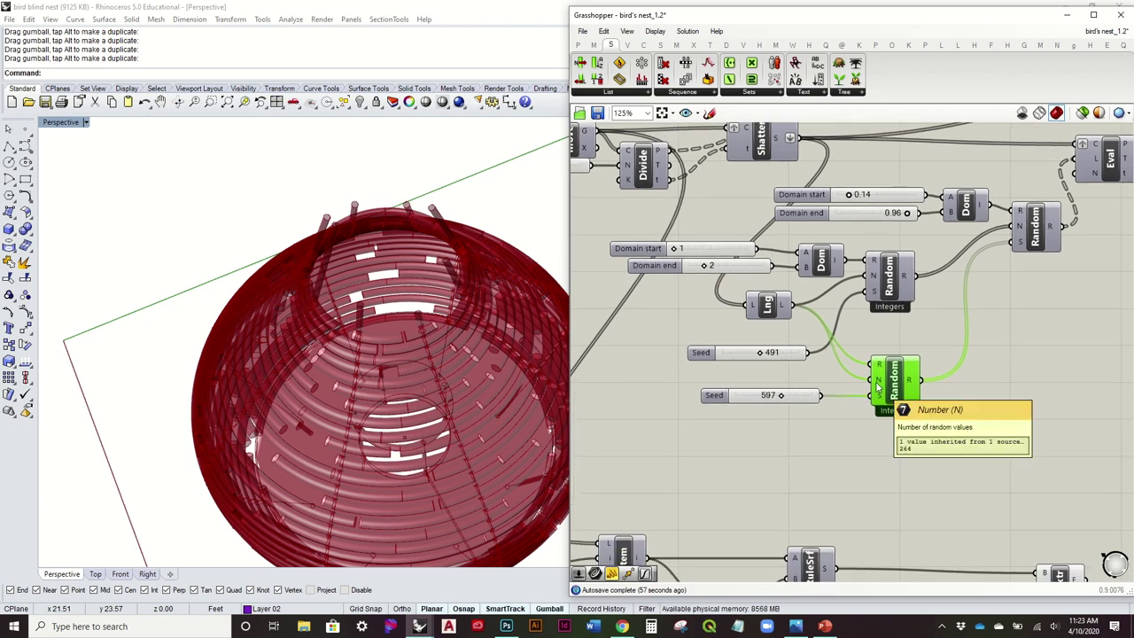
{"action": "left_click", "coordinate": [1107, 31]}
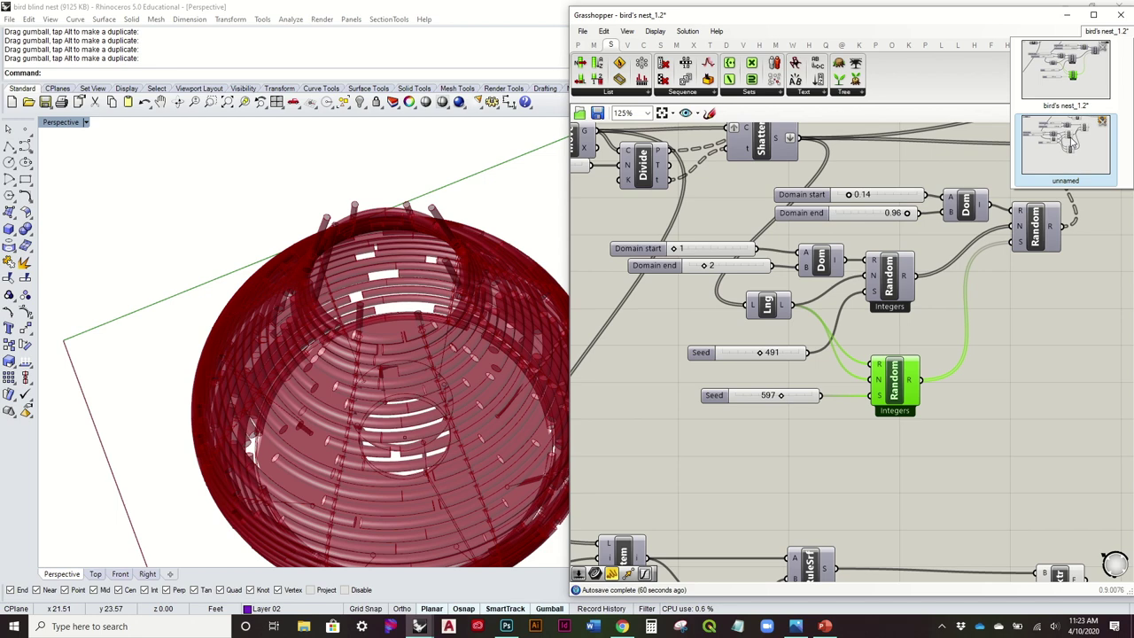
{"action": "left_click", "coordinate": [1070, 142]}
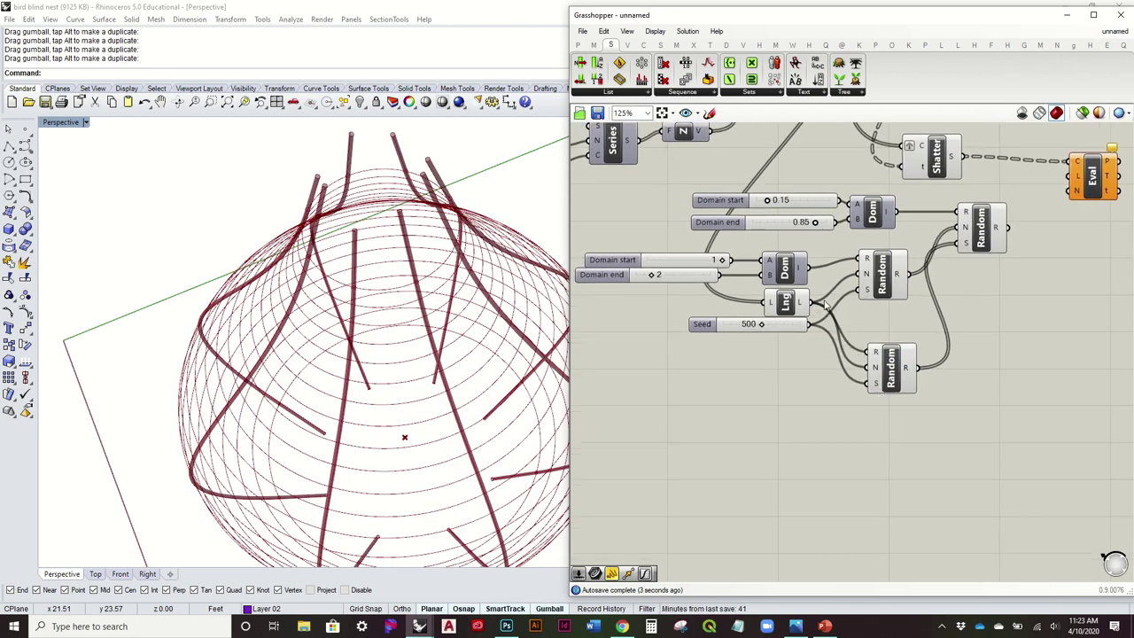
{"action": "left_click_drag", "start_coordinate": [871, 365], "coordinate": [868, 371]}
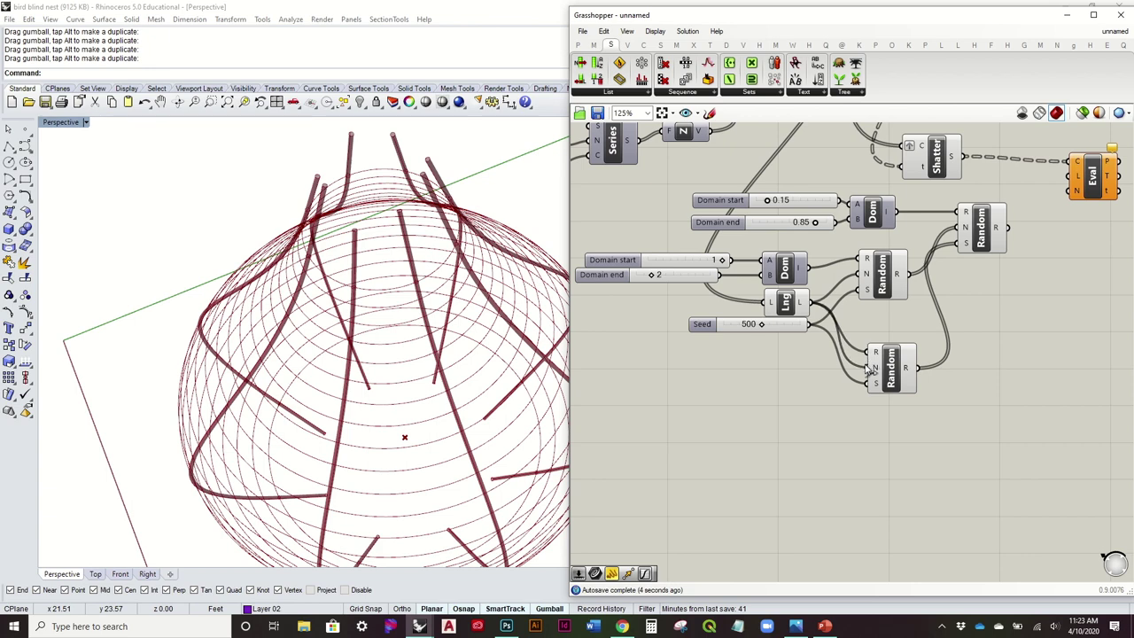
Add another number slider with the value 500 and wire it to the duplicate Random's seed in place of the shared one.
{"action": "double_click", "coordinate": [780, 398]}
{"action": "type", "text": "500"}
{"action": "key", "text": "Return"}
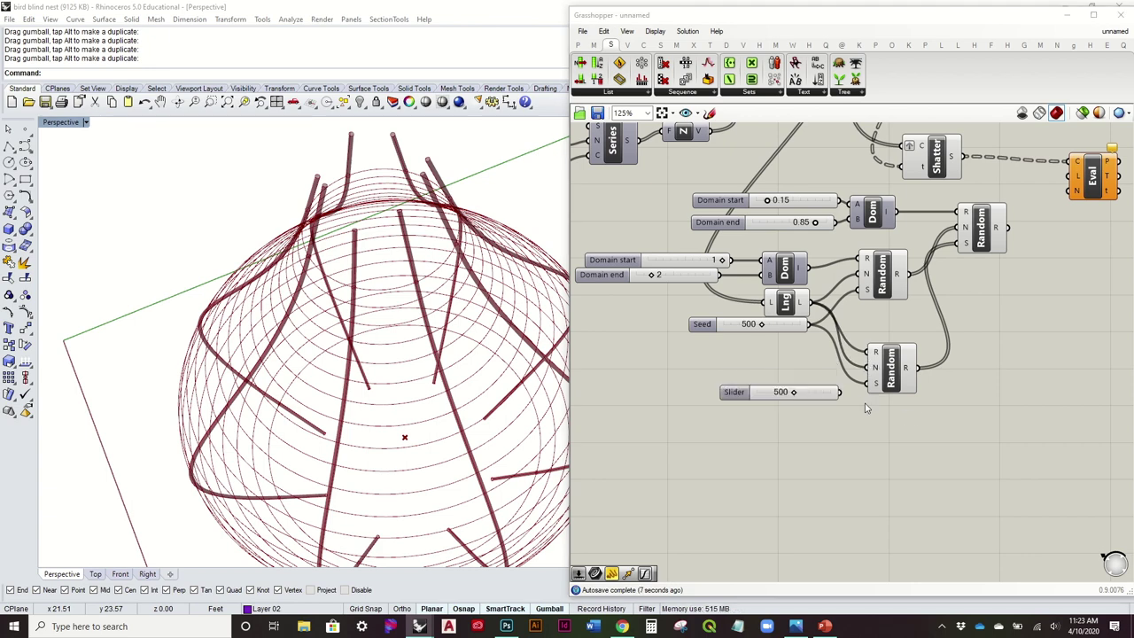
{"action": "left_click_drag", "start_coordinate": [877, 383], "coordinate": [807, 381]}
Connect the upper Random's output to the length input of the Evaluate Length component.
{"action": "right_click_drag", "start_coordinate": [926, 321], "coordinate": [748, 374]}
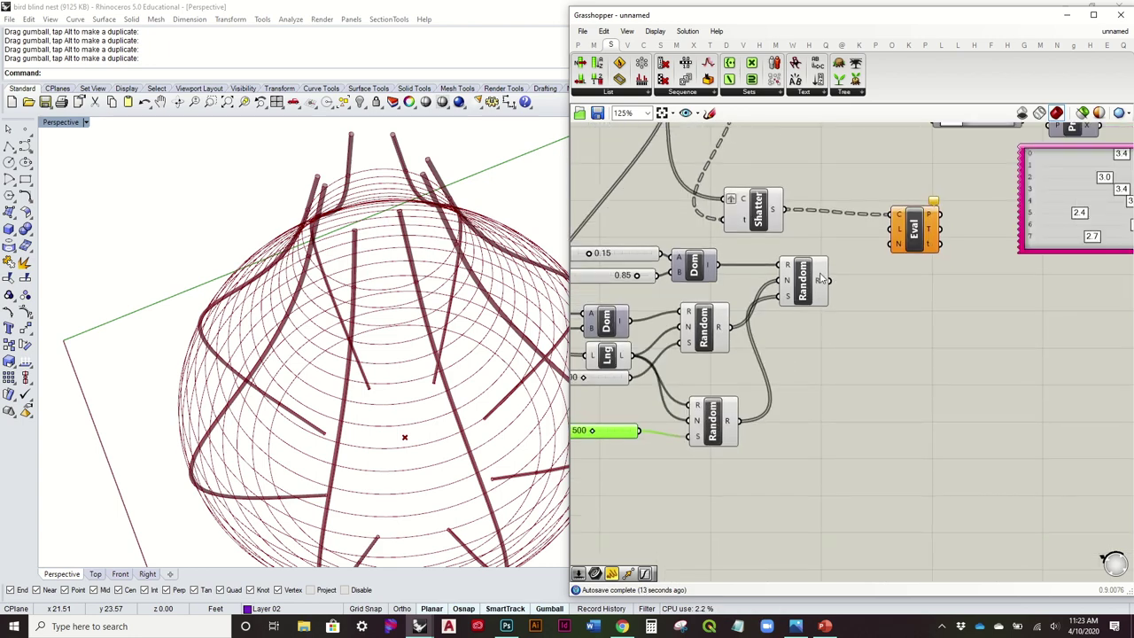
{"action": "mouse_move", "coordinate": [822, 278]}
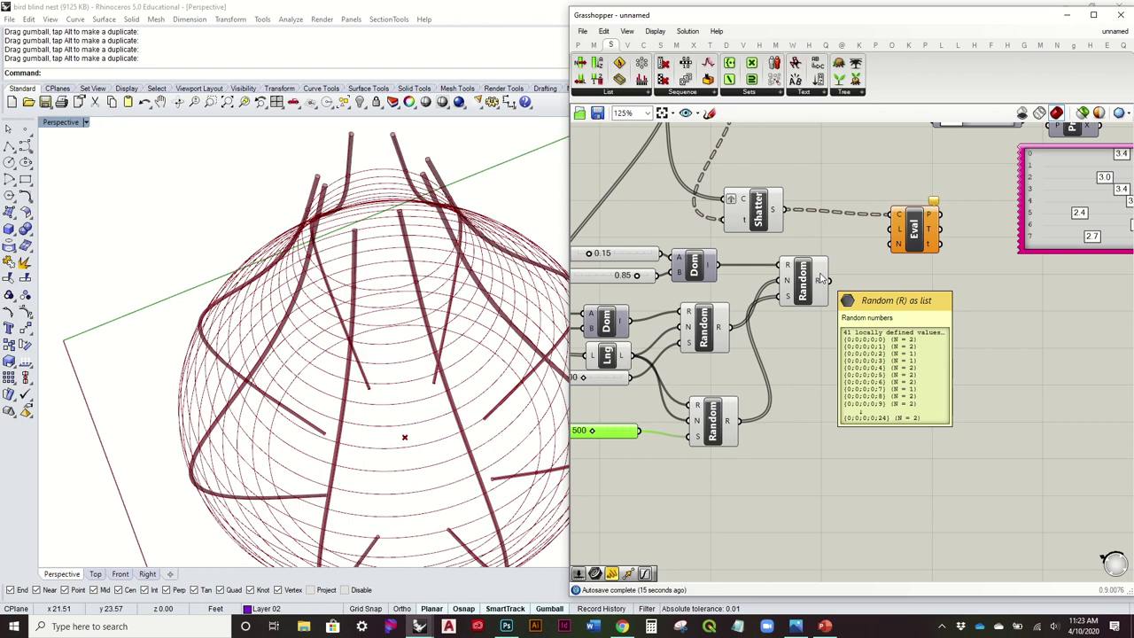
{"action": "left_click_drag", "start_coordinate": [897, 236], "coordinate": [898, 233]}
Examine how the evaluated points are distributed along the nest's ring curves, highlighting them through the Evaluate Length component.
{"action": "right_click_drag", "start_coordinate": [372, 390], "coordinate": [450, 337]}
{"action": "scroll", "coordinate": [365, 324], "scroll_direction": "down", "scroll_amount": 5}
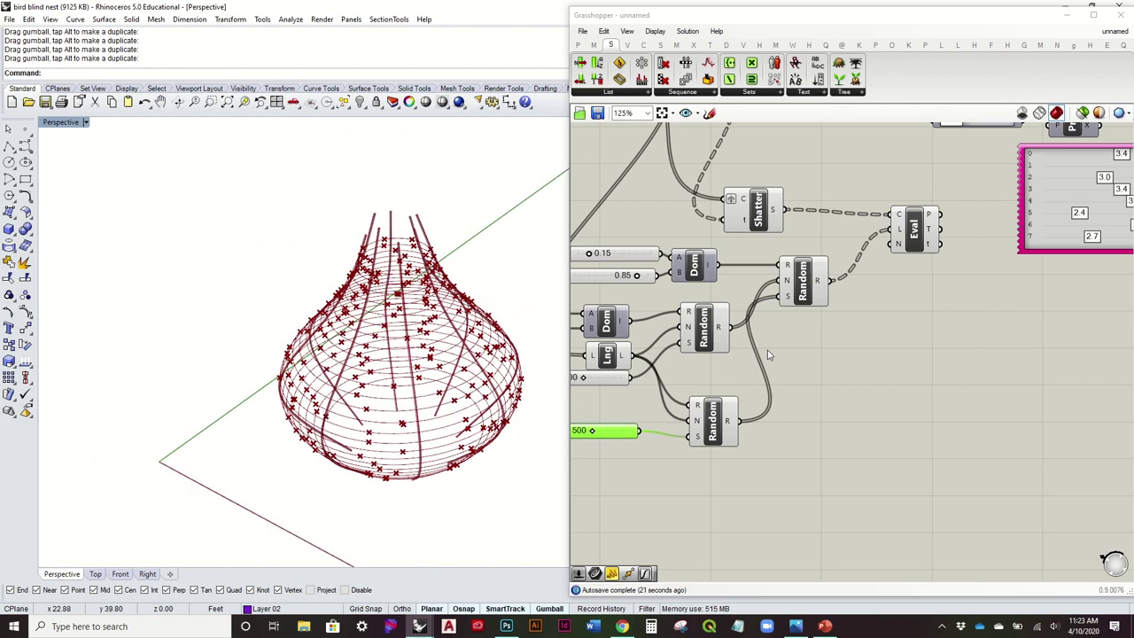
{"action": "right_click_drag", "start_coordinate": [437, 407], "coordinate": [412, 411]}
{"action": "scroll", "coordinate": [411, 411], "scroll_direction": "up", "scroll_amount": 3}
{"action": "scroll", "coordinate": [408, 357], "scroll_direction": "up", "scroll_amount": 5}
{"action": "scroll", "coordinate": [407, 357], "scroll_direction": "down", "scroll_amount": 6}
{"action": "right_click_drag", "start_coordinate": [408, 357], "coordinate": [329, 304]}
{"action": "right_click_drag", "start_coordinate": [637, 277], "coordinate": [721, 273]}
{"action": "right_click_drag", "start_coordinate": [478, 286], "coordinate": [413, 261]}
{"action": "scroll", "coordinate": [417, 339], "scroll_direction": "up", "scroll_amount": 3}
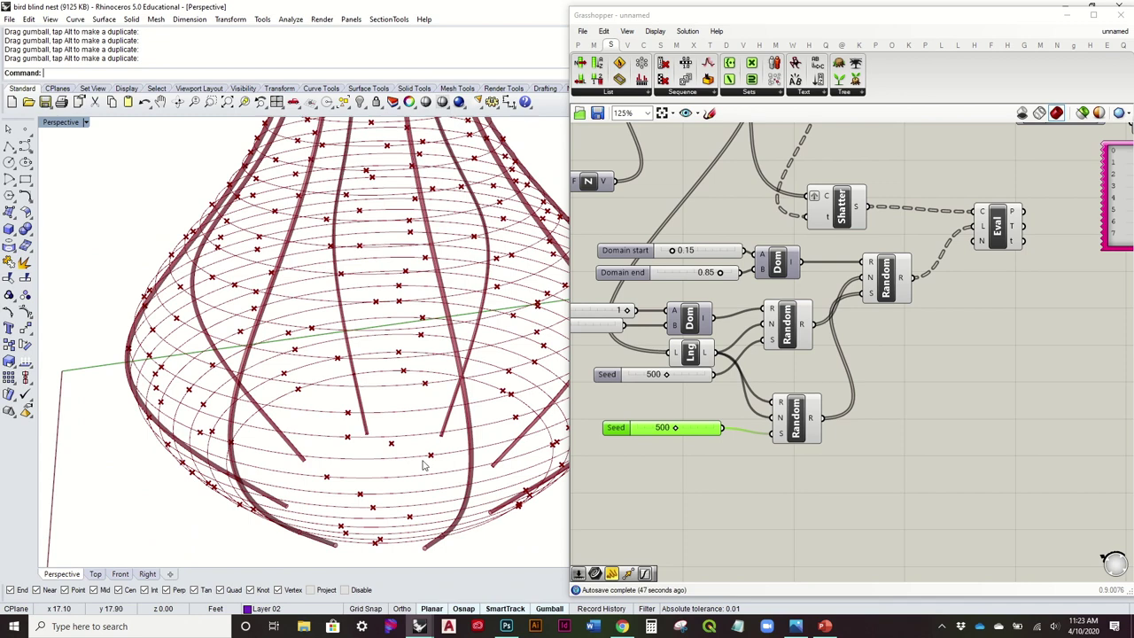
{"action": "right_click_drag", "start_coordinate": [423, 466], "coordinate": [412, 470]}
{"action": "left_click", "coordinate": [997, 226]}
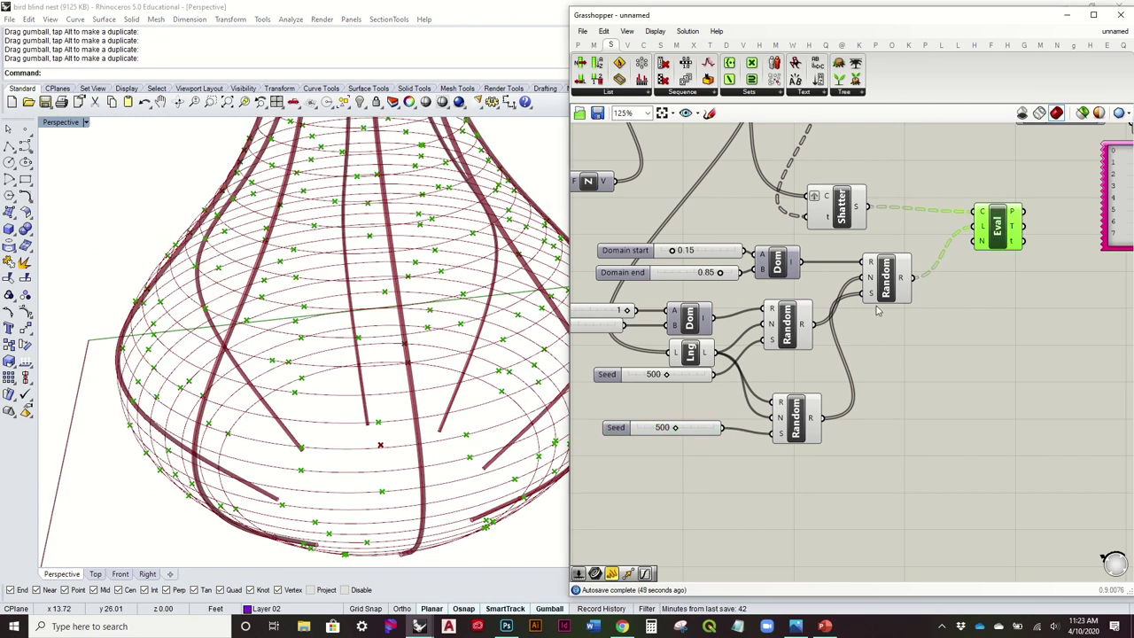
{"action": "mouse_move", "coordinate": [867, 280]}
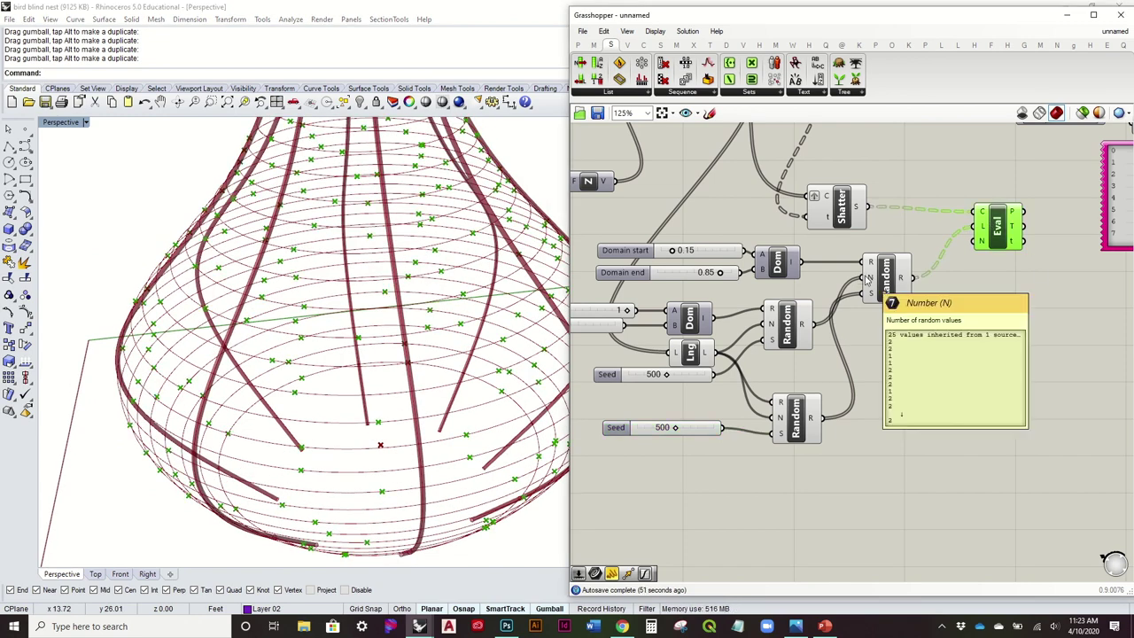
{"action": "right_click_drag", "start_coordinate": [389, 266], "coordinate": [260, 350]}
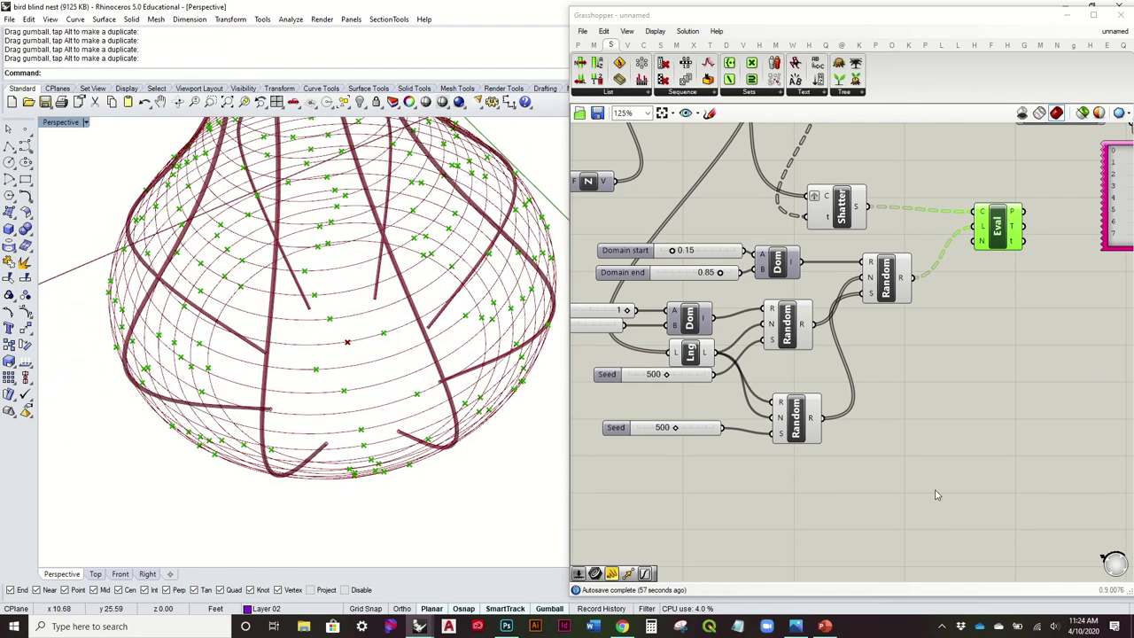
In bird's nest_1.2, temporarily preview the Evaluate Length points, hide them again and check the List Length output for comparison.
{"action": "left_click", "coordinate": [1112, 31]}
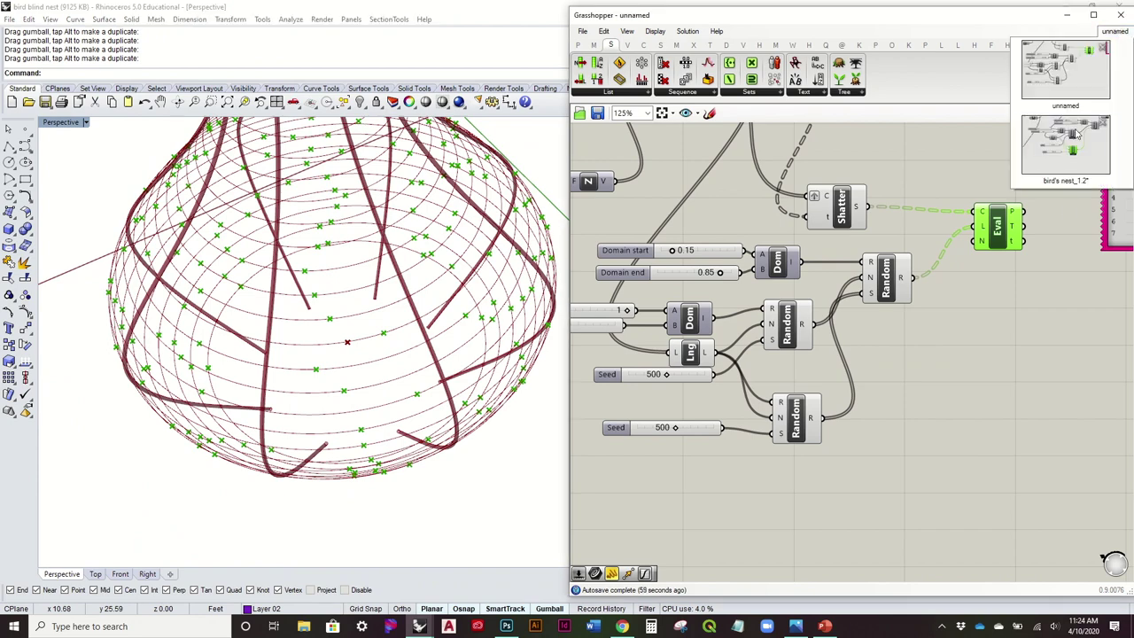
{"action": "left_click", "coordinate": [1060, 173]}
{"action": "left_click", "coordinate": [956, 302]}
{"action": "right_click_drag", "start_coordinate": [956, 302], "coordinate": [923, 367]}
{"action": "right_click_drag", "start_coordinate": [927, 253], "coordinate": [926, 312]}
{"action": "left_click", "coordinate": [987, 237]}
{"action": "right_click", "coordinate": [985, 232]}
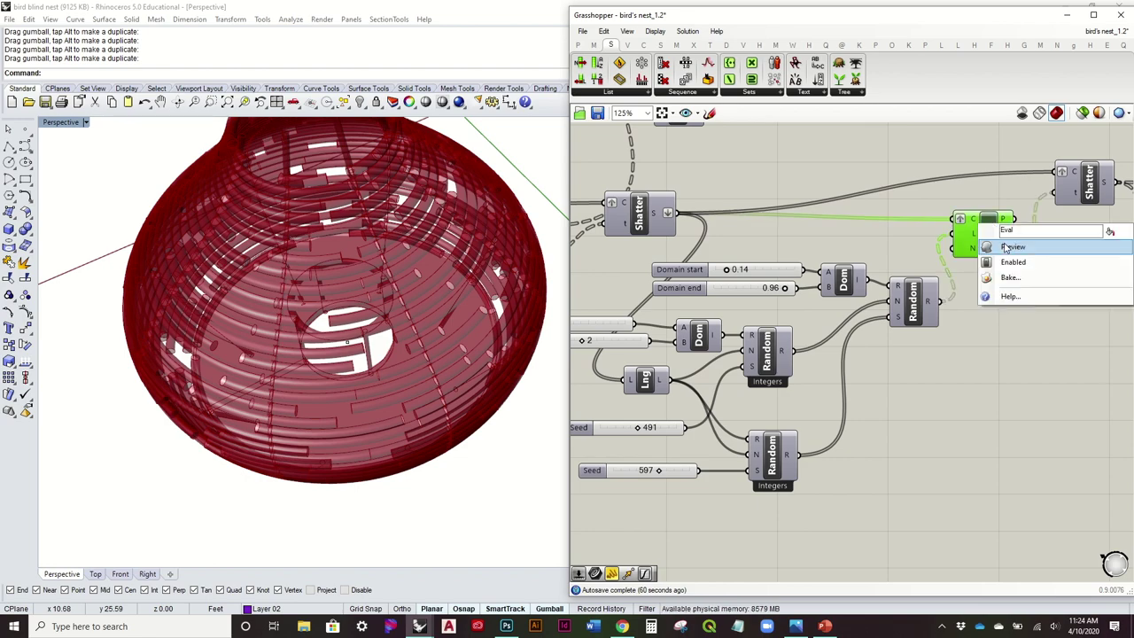
{"action": "left_click", "coordinate": [1009, 246]}
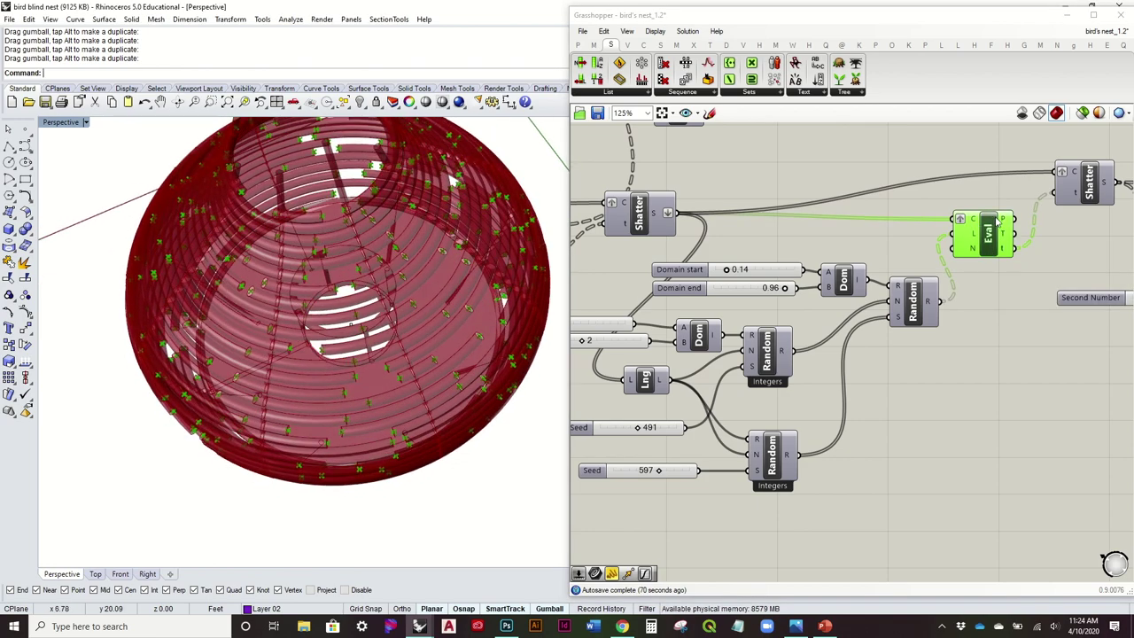
{"action": "right_click", "coordinate": [982, 224]}
{"action": "left_click", "coordinate": [1010, 245]}
{"action": "right_click_drag", "start_coordinate": [851, 332], "coordinate": [897, 299]}
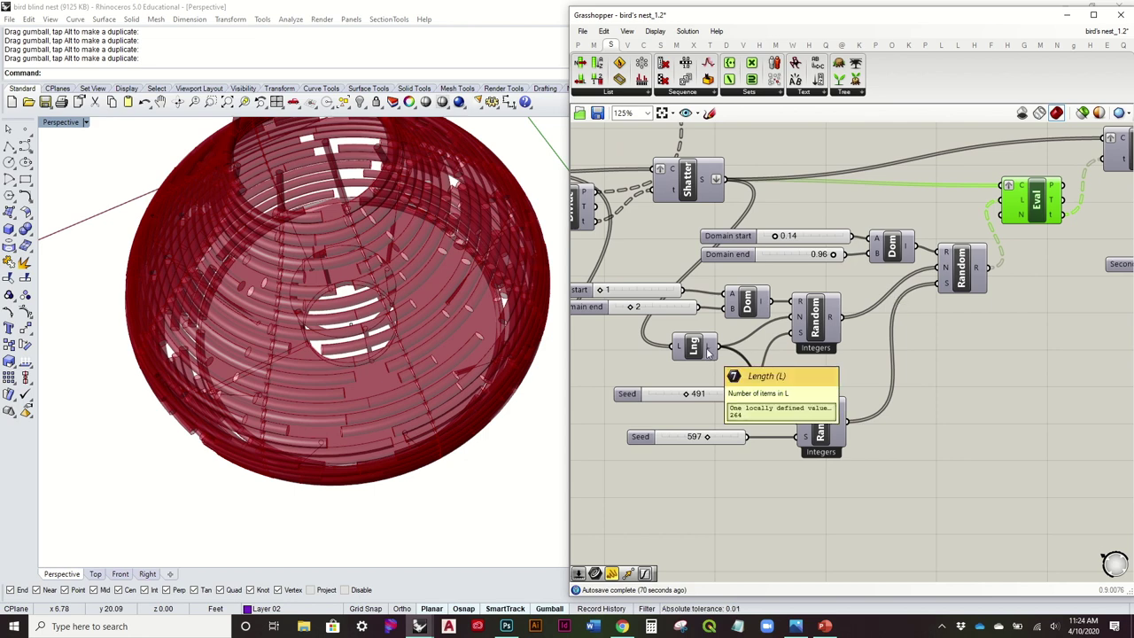
{"action": "left_click", "coordinate": [1090, 36]}
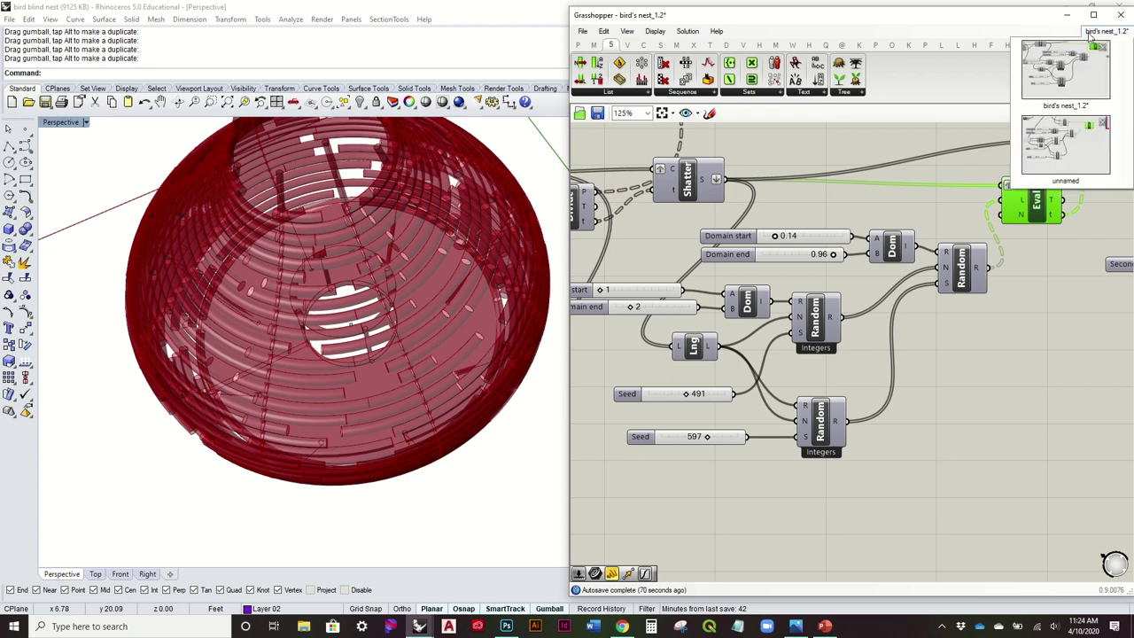
Switch back to the unnamed definition and set the seed slider of the Random fed by the 1 to 2 domain to 494.
{"action": "left_click", "coordinate": [1070, 145]}
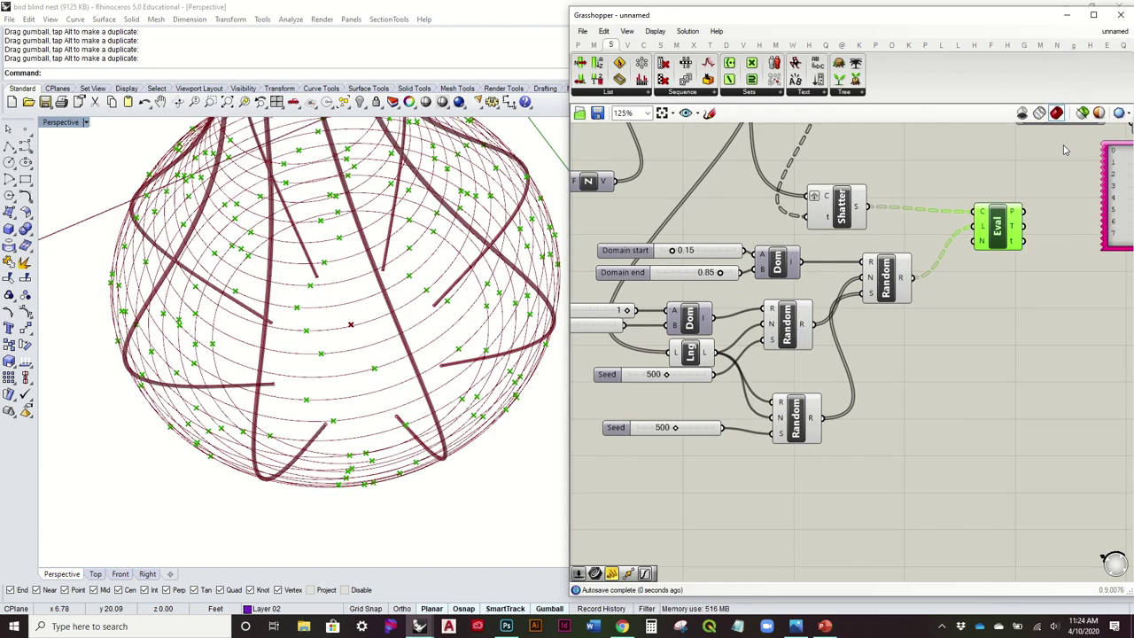
{"action": "left_click", "coordinate": [798, 321]}
{"action": "left_click", "coordinate": [689, 353]}
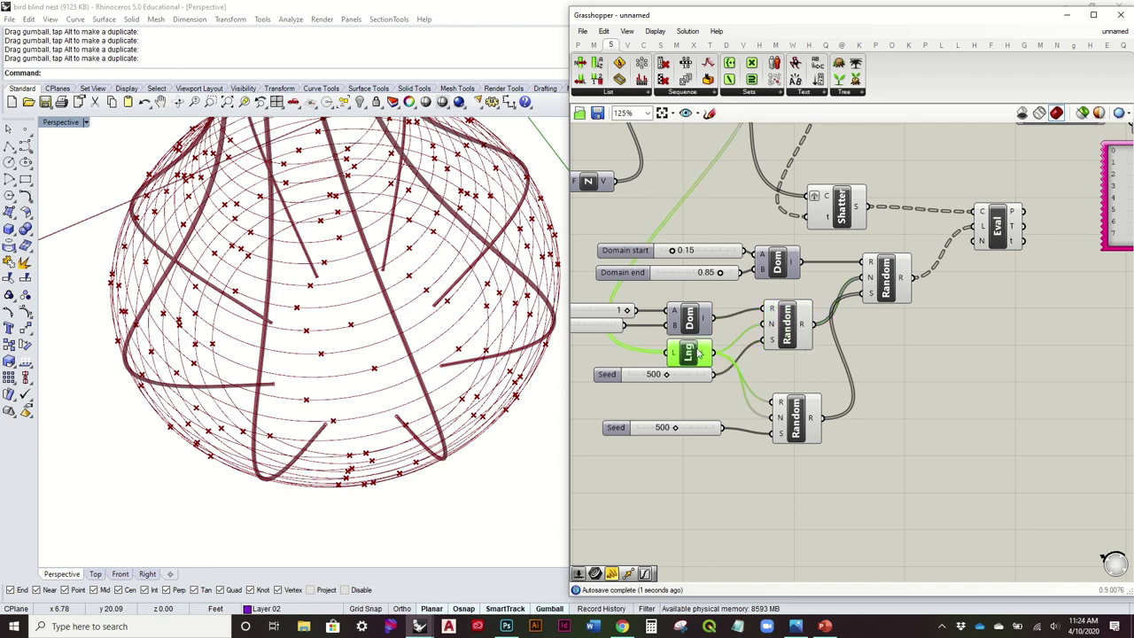
{"action": "right_click_drag", "start_coordinate": [689, 353], "coordinate": [763, 332]}
{"action": "left_click_drag", "start_coordinate": [741, 354], "coordinate": [752, 354]}
{"action": "right_click_drag", "start_coordinate": [317, 360], "coordinate": [496, 278]}
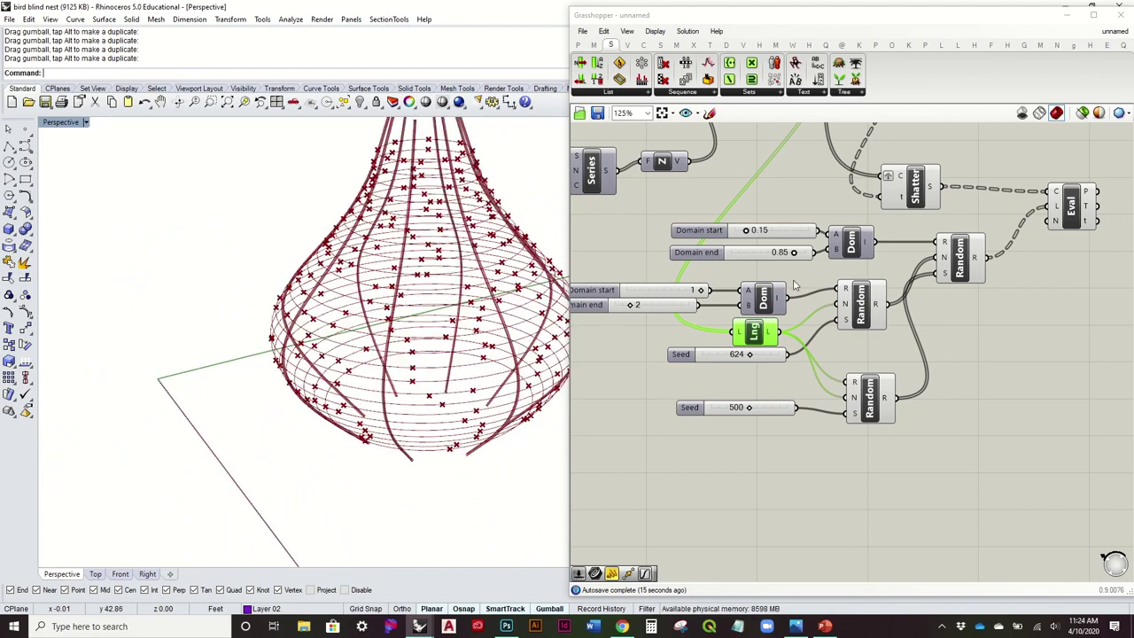
{"action": "scroll", "coordinate": [740, 275], "scroll_direction": "up", "scroll_amount": 1}
{"action": "left_click_drag", "start_coordinate": [758, 386], "coordinate": [745, 385]}
{"action": "right_click_drag", "start_coordinate": [895, 318], "coordinate": [757, 334]}
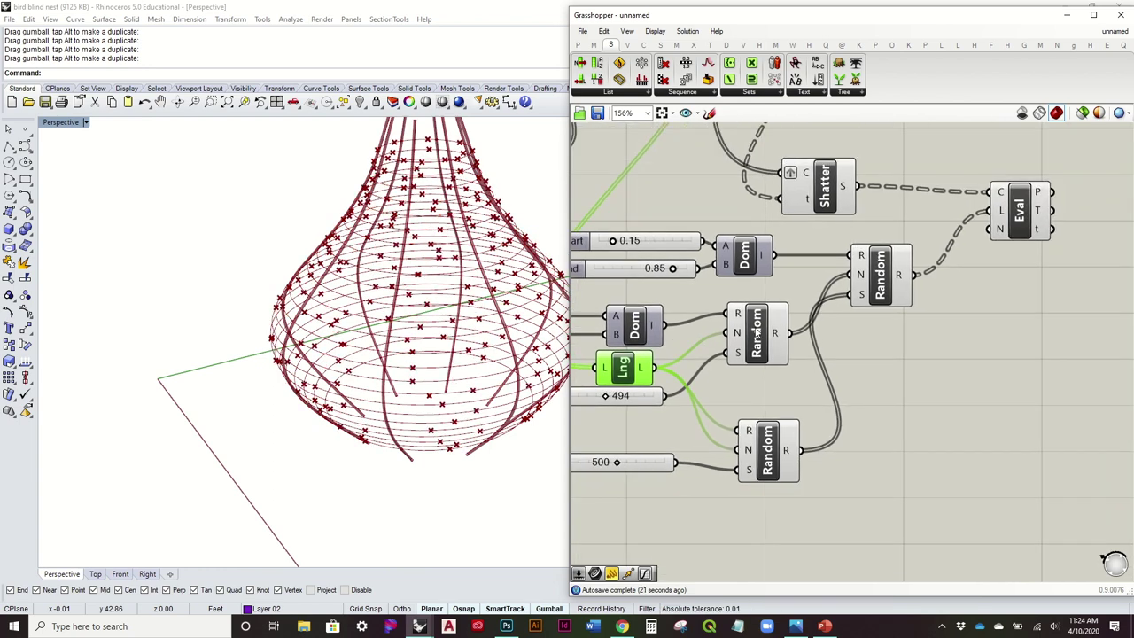
Inspect the length input of the Evaluate Length component and examine its highlighted points along the ring curves from several angles.
{"action": "mouse_move", "coordinate": [856, 282]}
{"action": "mouse_move", "coordinate": [898, 281]}
{"action": "right_click_drag", "start_coordinate": [989, 234], "coordinate": [828, 293]}
{"action": "left_click_drag", "start_coordinate": [853, 272], "coordinate": [869, 261]}
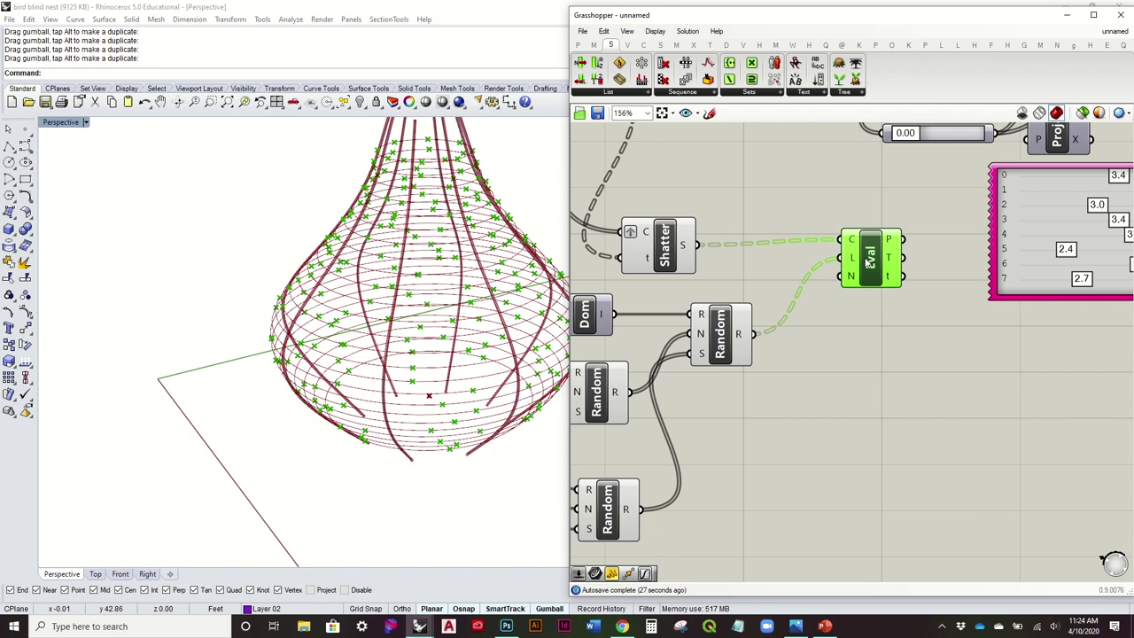
{"action": "mouse_move", "coordinate": [853, 260]}
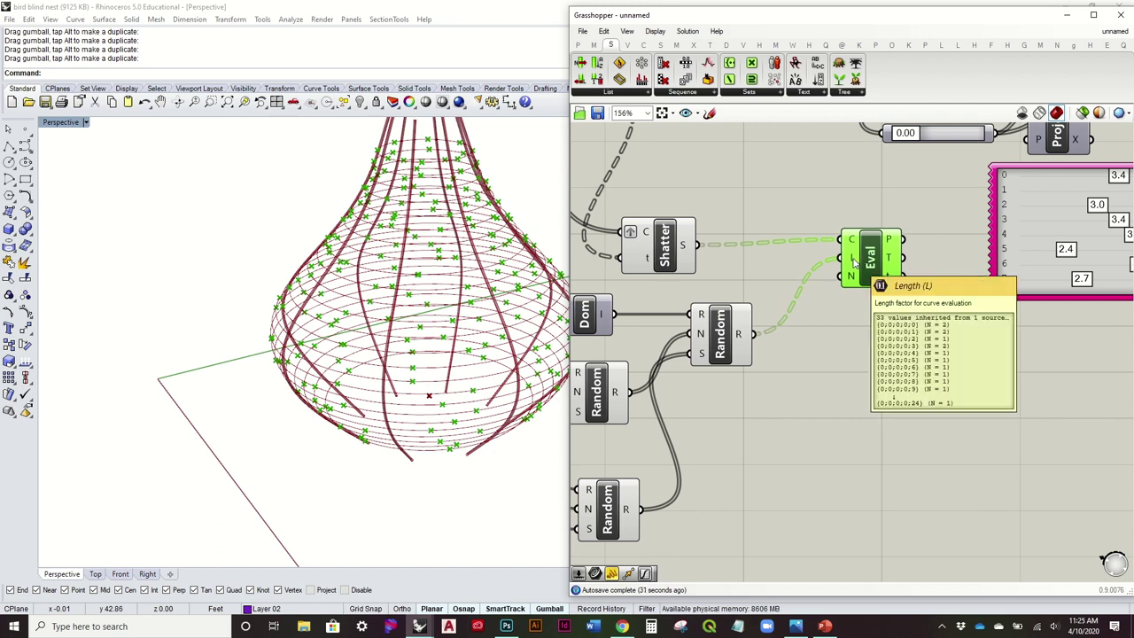
{"action": "right_click_drag", "start_coordinate": [524, 284], "coordinate": [458, 280]}
{"action": "scroll", "coordinate": [452, 393], "scroll_direction": "up", "scroll_amount": 6}
{"action": "right_click_drag", "start_coordinate": [451, 393], "coordinate": [335, 387]}
{"action": "scroll", "coordinate": [420, 360], "scroll_direction": "down", "scroll_amount": 6}
{"action": "right_click_drag", "start_coordinate": [420, 360], "coordinate": [436, 417]}
{"action": "scroll", "coordinate": [1064, 303], "scroll_direction": "down", "scroll_amount": 5}
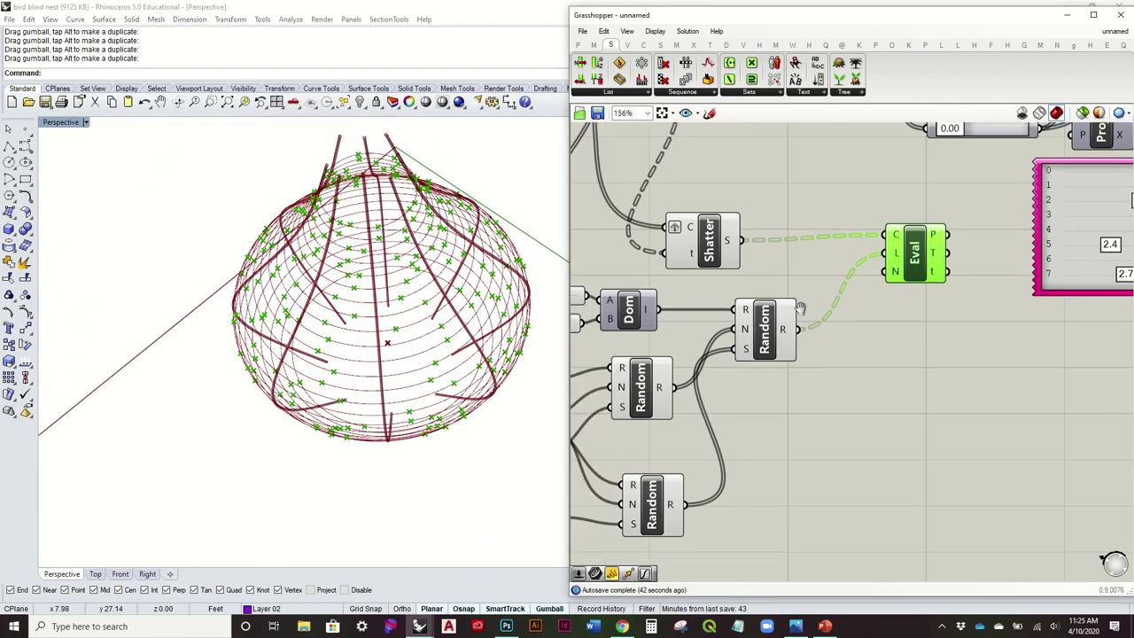
In bird's nest_1.2, examine how the Shatter component connects to Divide Curve, List Length and Evaluate Length.
{"action": "left_click", "coordinate": [1108, 33]}
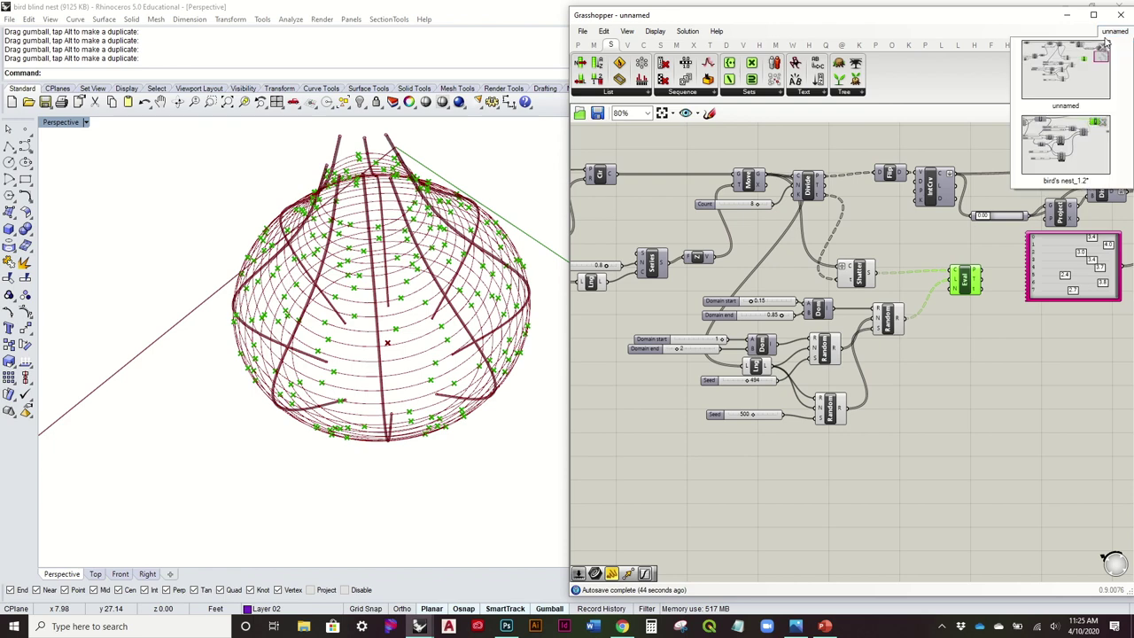
{"action": "left_click", "coordinate": [1059, 145]}
{"action": "right_click_drag", "start_coordinate": [900, 238], "coordinate": [898, 288]}
{"action": "scroll", "coordinate": [907, 319], "scroll_direction": "down", "scroll_amount": 3}
{"action": "left_click_drag", "start_coordinate": [816, 277], "coordinate": [809, 284]}
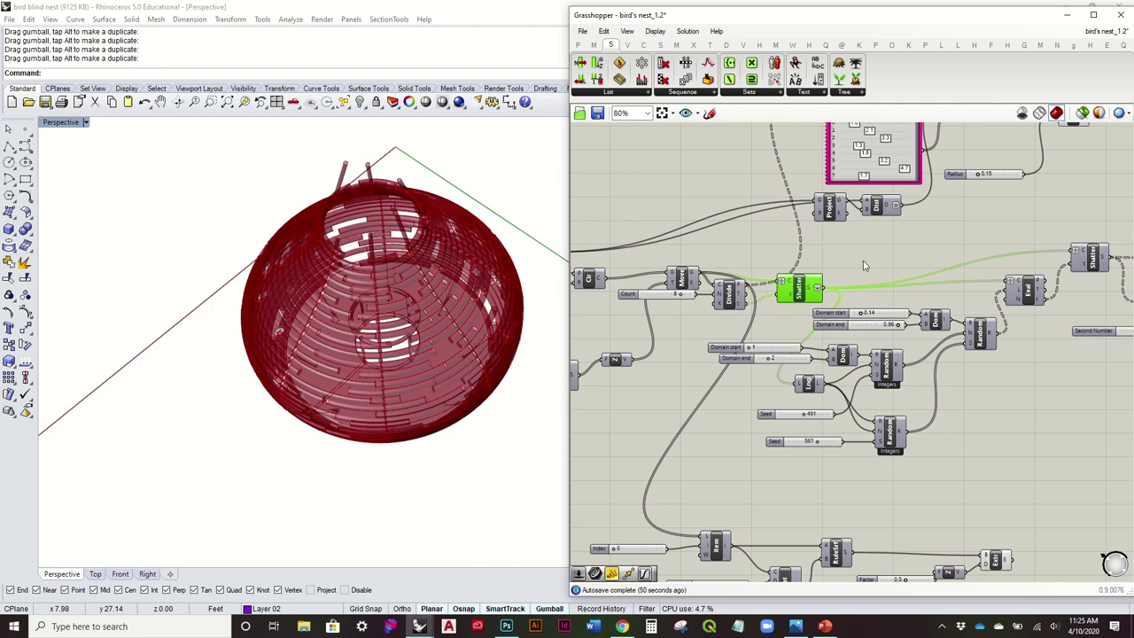
{"action": "right_click_drag", "start_coordinate": [865, 265], "coordinate": [840, 257]}
{"action": "left_click_drag", "start_coordinate": [707, 294], "coordinate": [703, 306]}
{"action": "left_click_drag", "start_coordinate": [773, 282], "coordinate": [788, 273]}
{"action": "right_click_drag", "start_coordinate": [953, 265], "coordinate": [918, 260]}
{"action": "scroll", "coordinate": [908, 264], "scroll_direction": "up", "scroll_amount": 1}
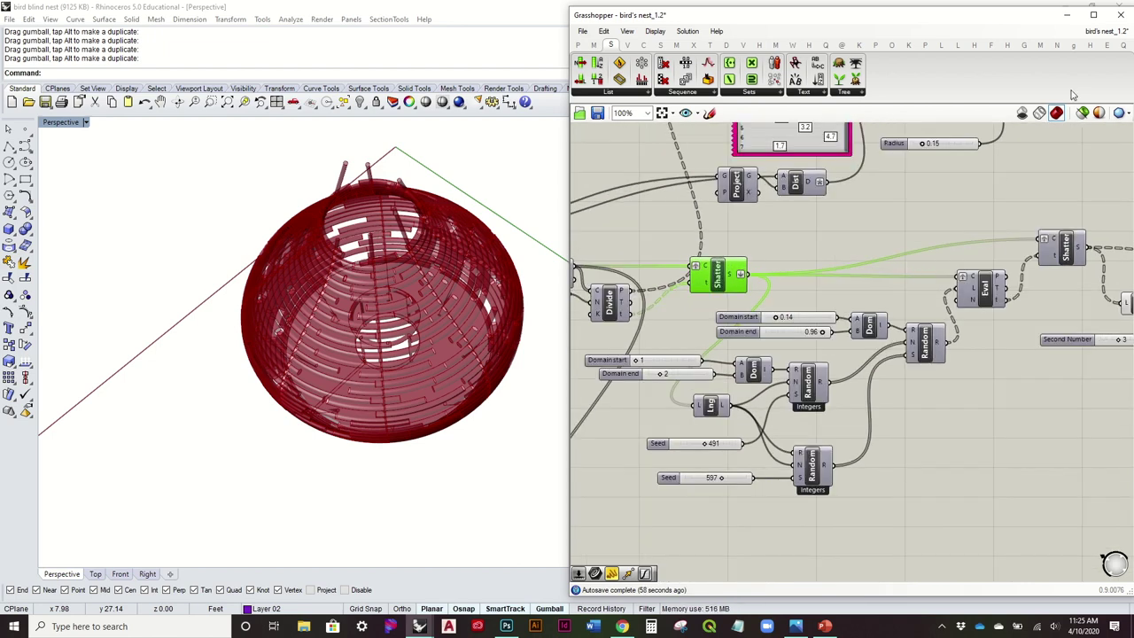
Return to the unnamed definition and reposition the Shatter component closer to Divide Curve.
{"action": "left_click", "coordinate": [1106, 31]}
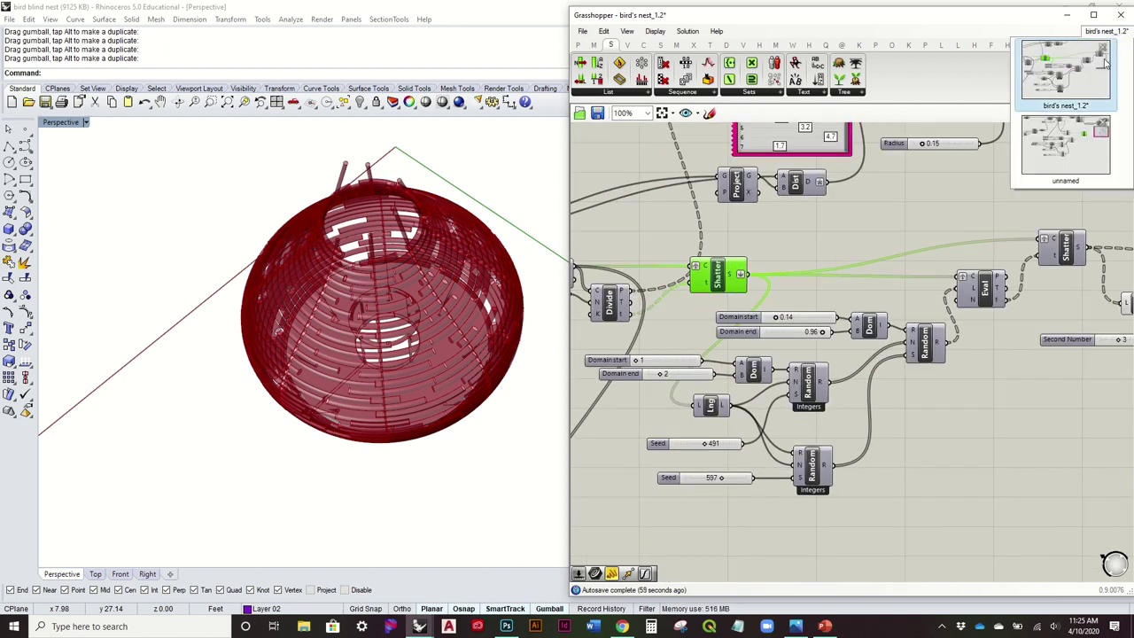
{"action": "left_click", "coordinate": [1074, 150]}
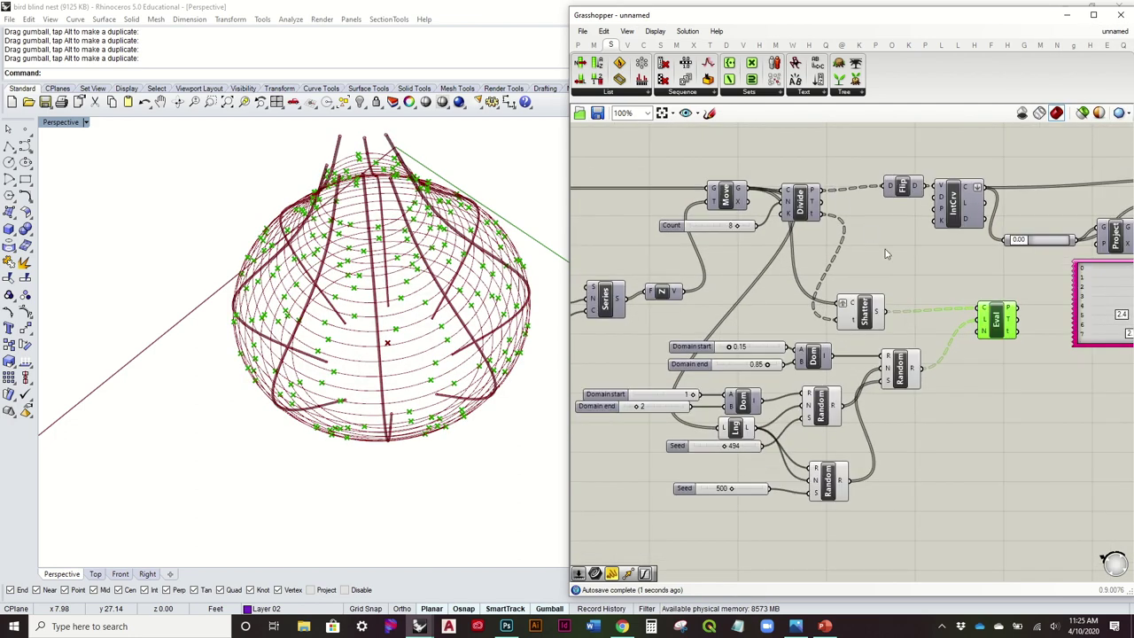
{"action": "left_click_drag", "start_coordinate": [877, 314], "coordinate": [880, 280]}
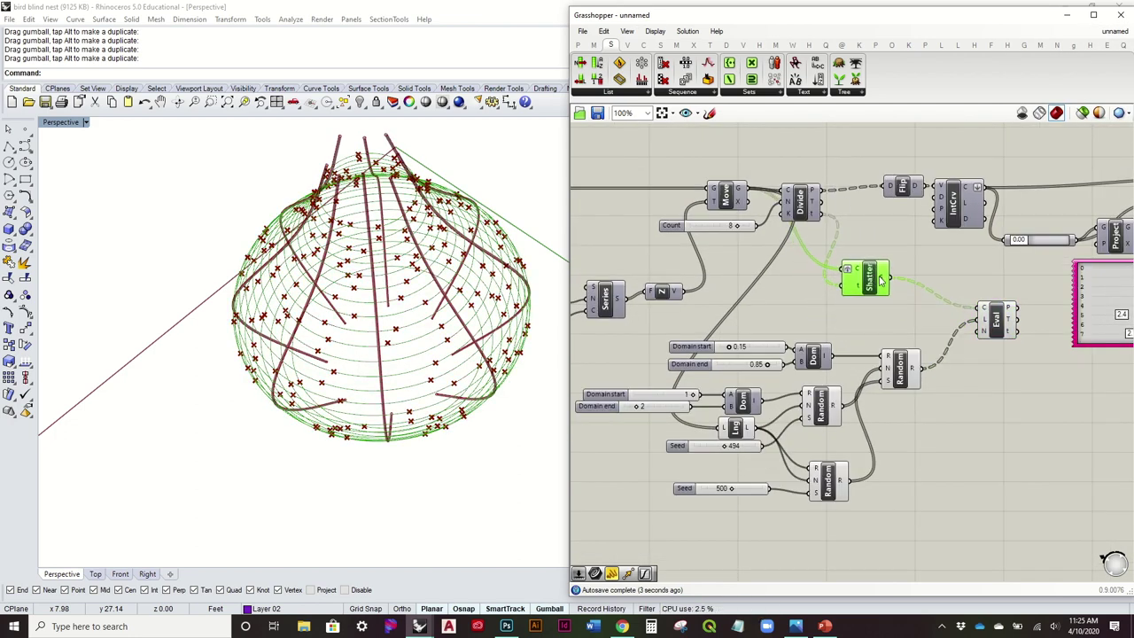
{"action": "left_click", "coordinate": [789, 199]}
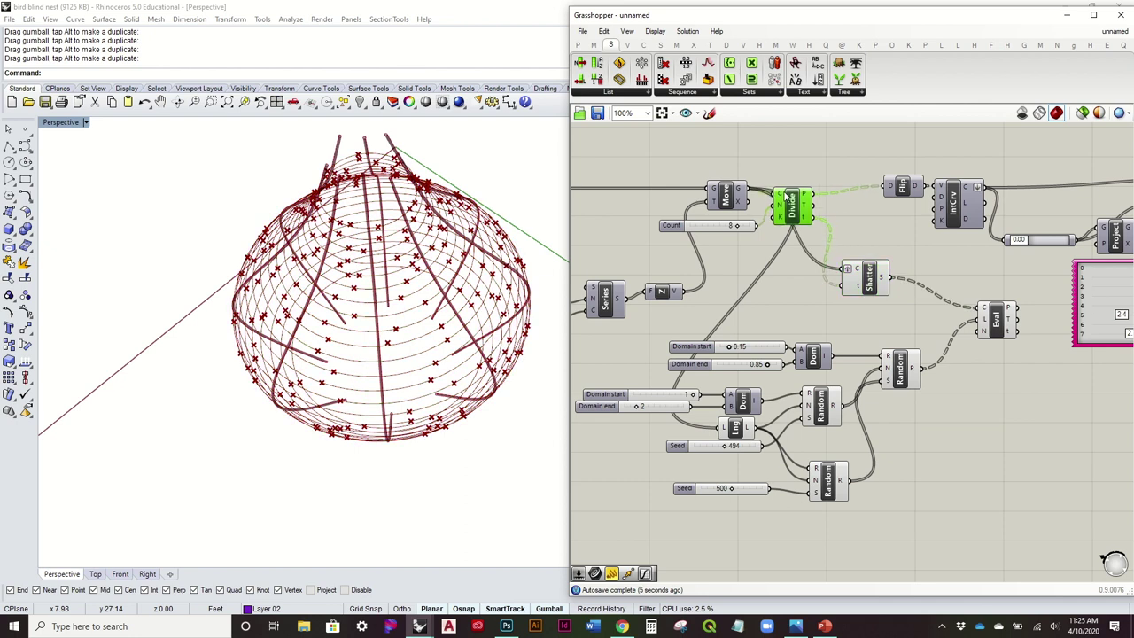
{"action": "left_click_drag", "start_coordinate": [877, 284], "coordinate": [873, 257]}
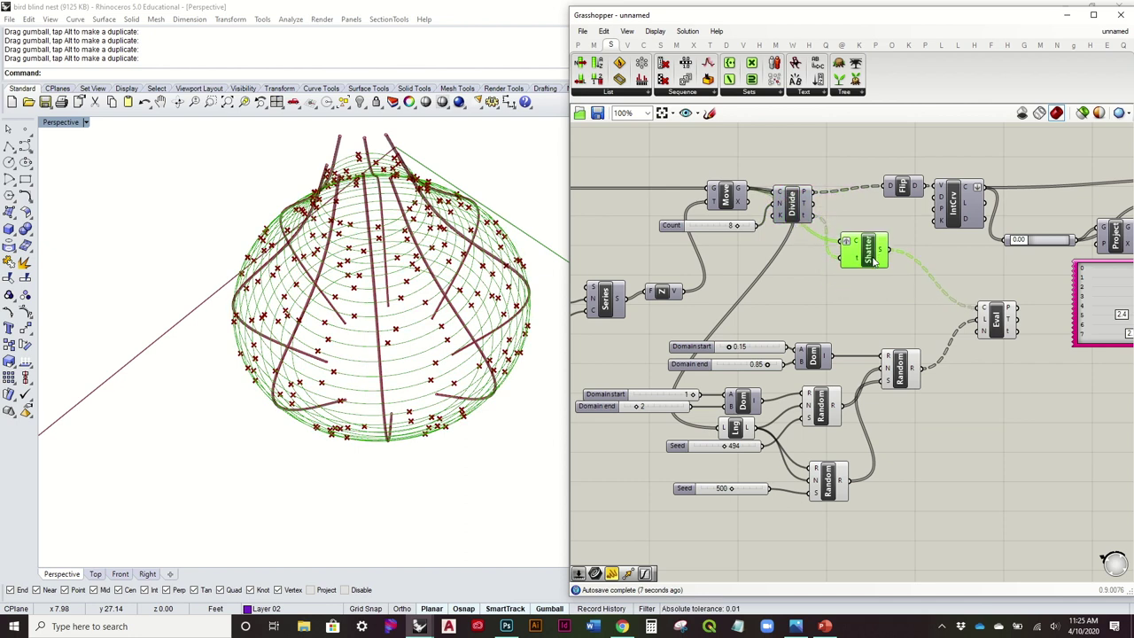
Recheck the data settings on Shatter's output and the Evaluate Length curve input in bird's nest_1.2.
{"action": "left_click", "coordinate": [1114, 31]}
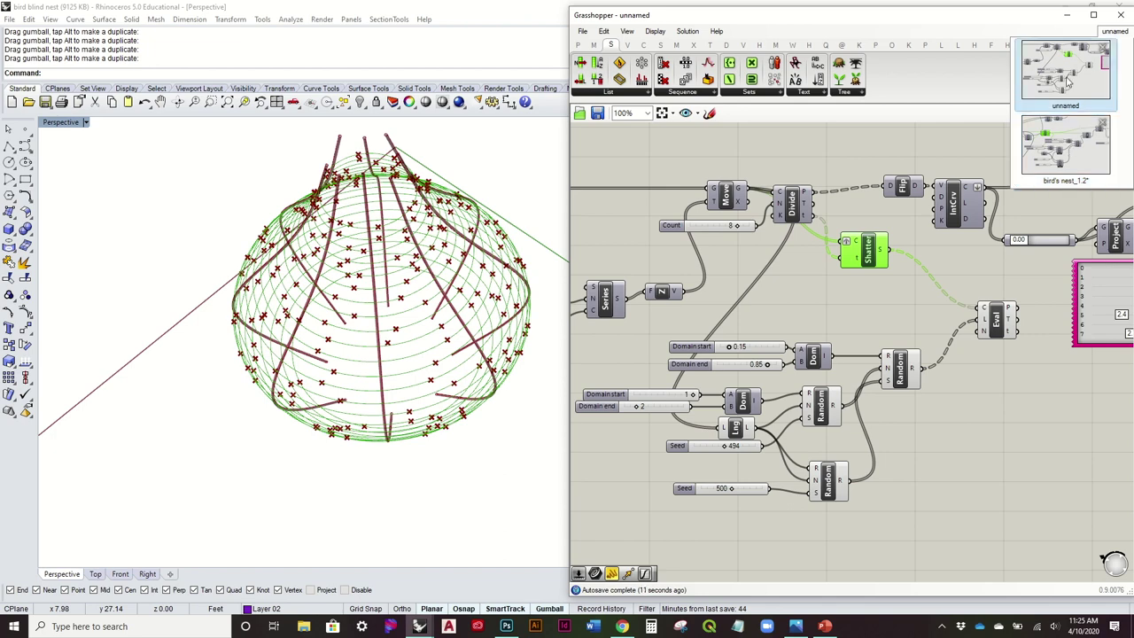
{"action": "left_click", "coordinate": [1064, 156]}
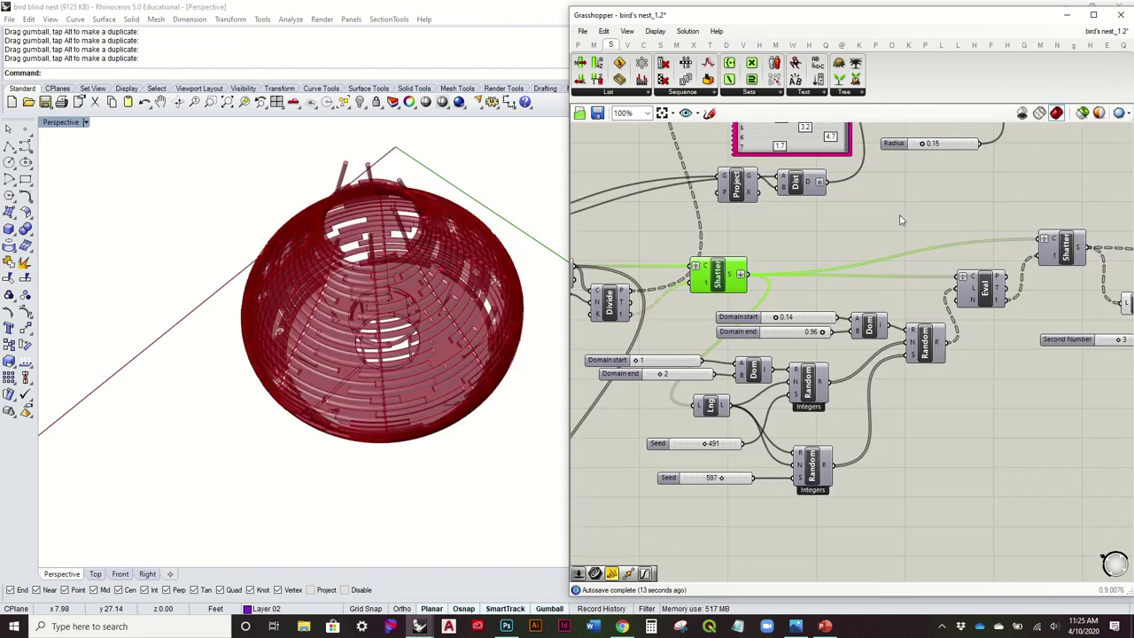
{"action": "right_click_drag", "start_coordinate": [913, 224], "coordinate": [917, 226]}
{"action": "right_click_drag", "start_coordinate": [757, 278], "coordinate": [817, 284]}
{"action": "left_click_drag", "start_coordinate": [785, 278], "coordinate": [767, 271]}
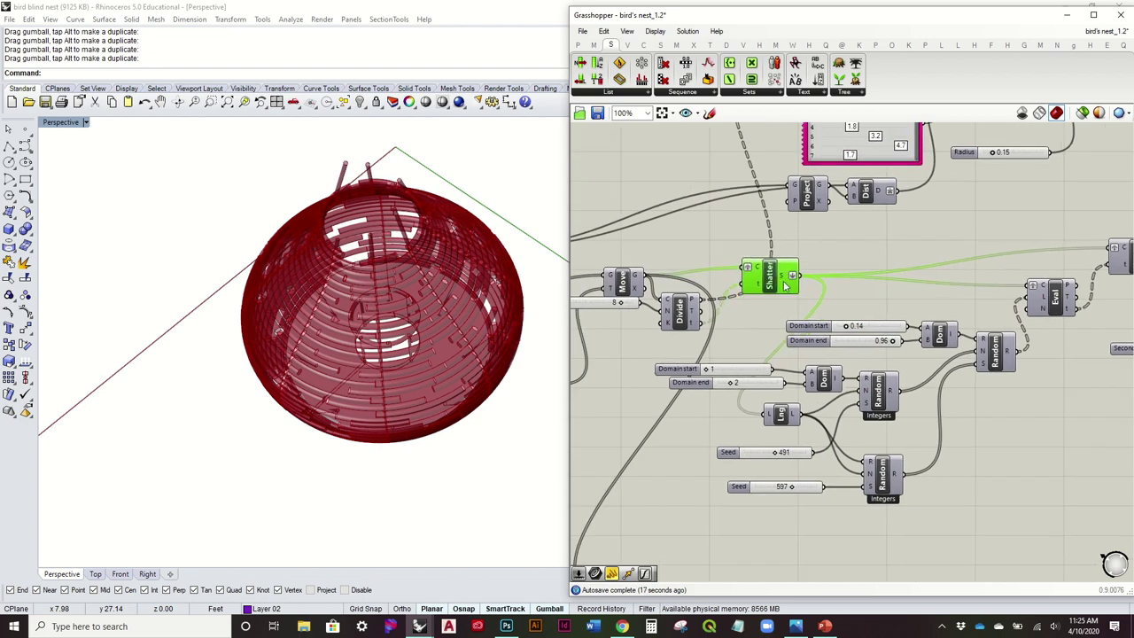
{"action": "right_click_drag", "start_coordinate": [964, 274], "coordinate": [919, 274]}
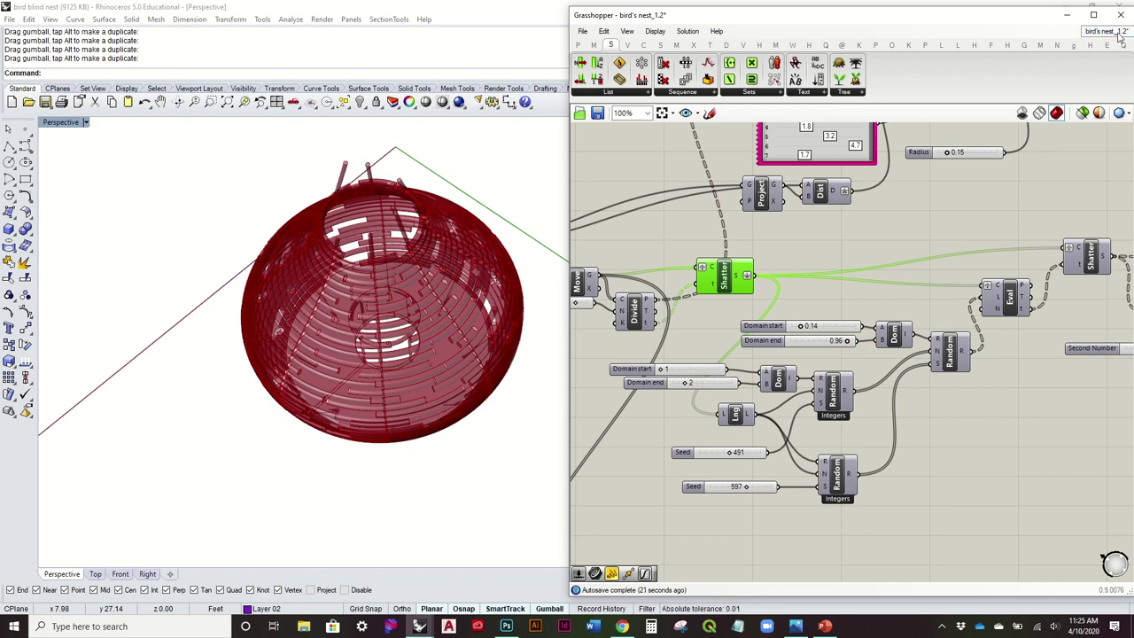
In the unnamed definition, flatten the Shatter component's segments output and wire it into the List Length input in place of the existing source.
{"action": "mouse_move", "coordinate": [1108, 32]}
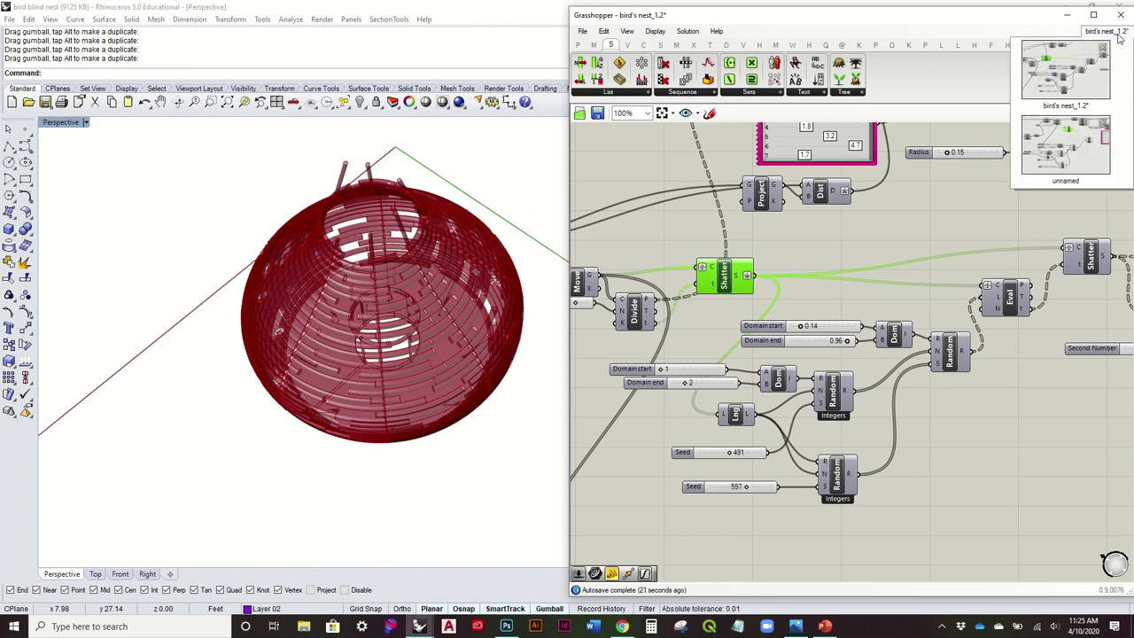
{"action": "left_click", "coordinate": [1062, 99]}
{"action": "mouse_move", "coordinate": [1091, 36]}
{"action": "left_click", "coordinate": [1072, 138]}
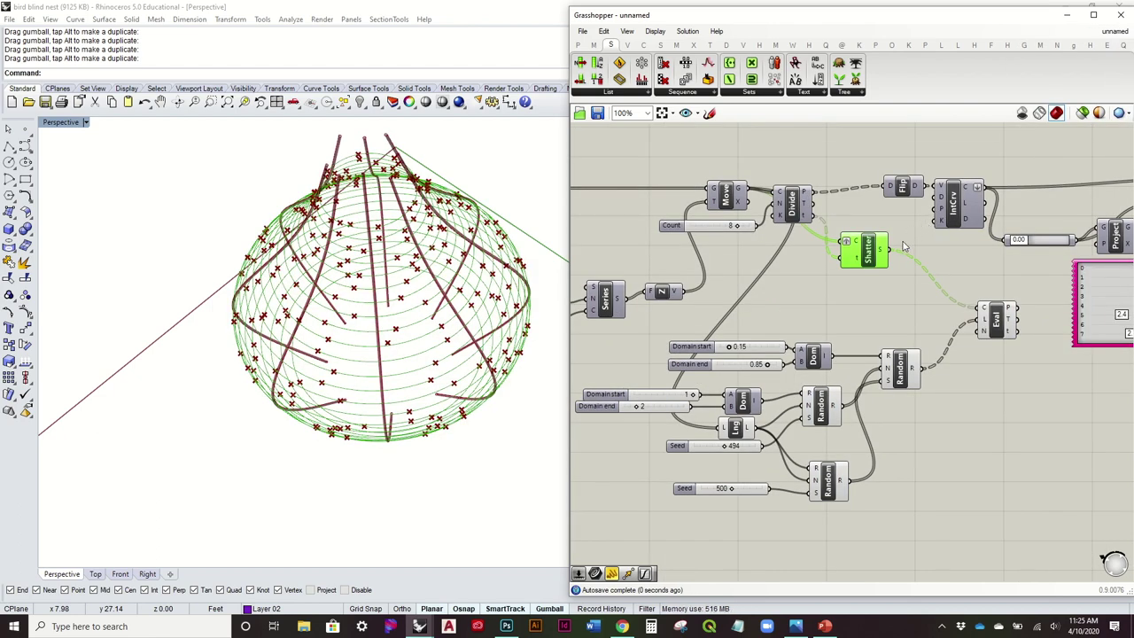
{"action": "right_click_drag", "start_coordinate": [876, 269], "coordinate": [854, 260]}
{"action": "left_click", "coordinate": [812, 305]}
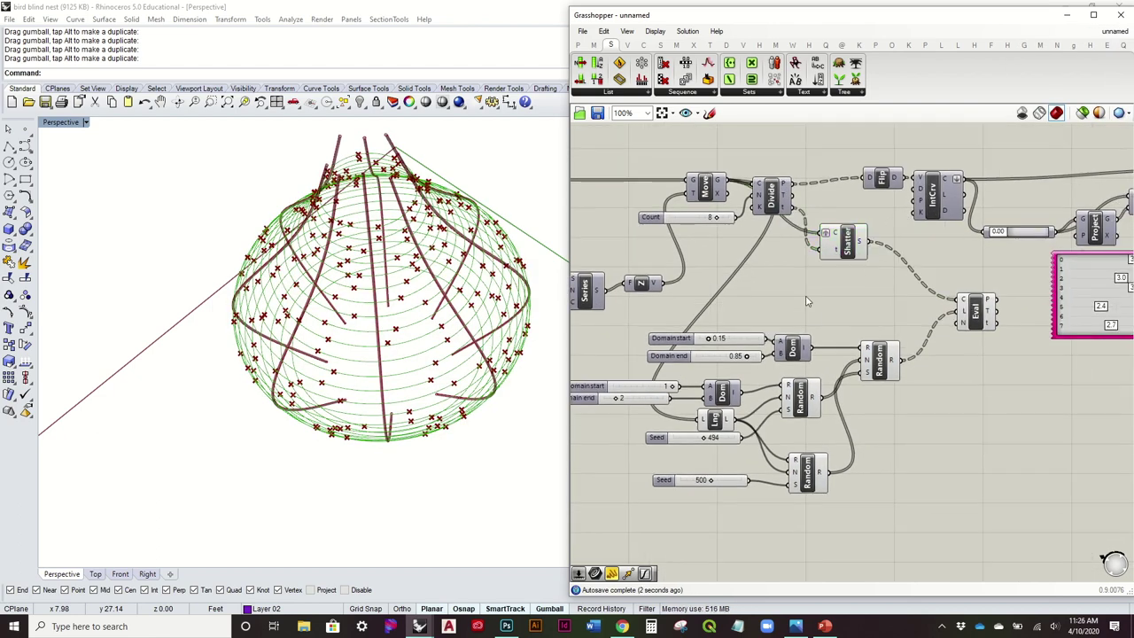
{"action": "scroll", "coordinate": [812, 320], "scroll_direction": "down", "scroll_amount": 1}
{"action": "right_click_drag", "start_coordinate": [864, 414], "coordinate": [809, 401]}
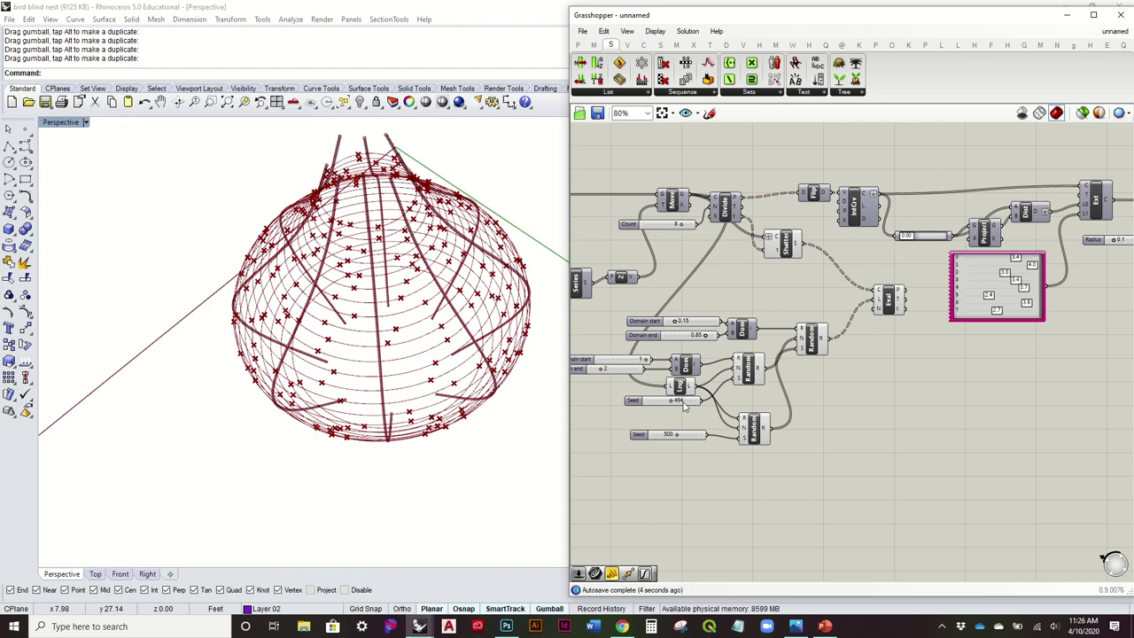
{"action": "scroll", "coordinate": [683, 405], "scroll_direction": "up", "scroll_amount": 4}
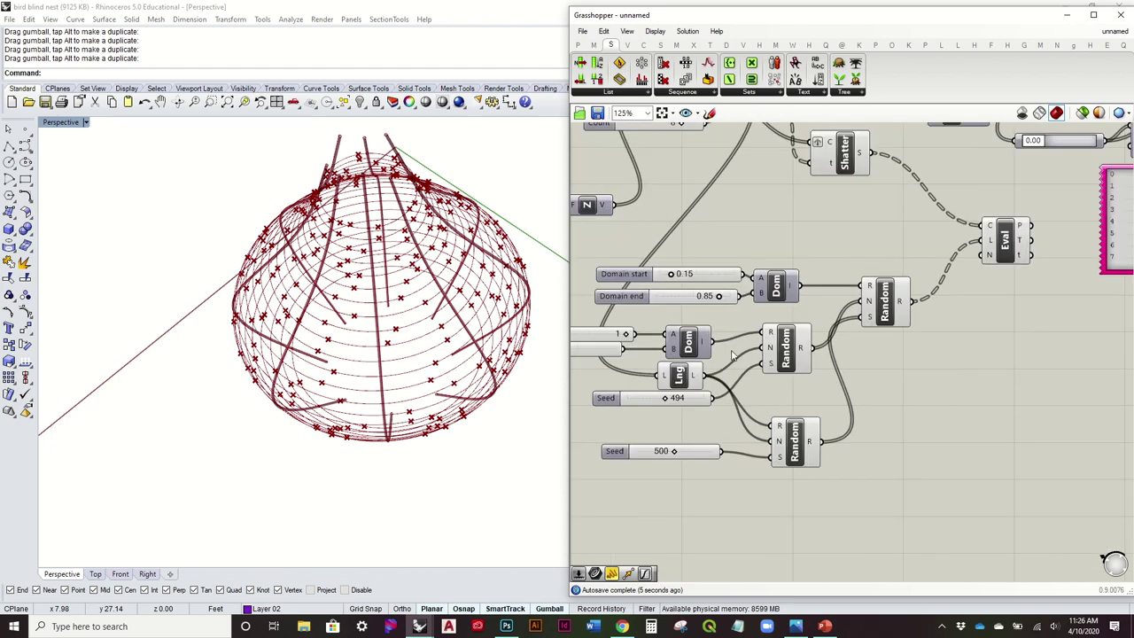
{"action": "right_click", "coordinate": [859, 155]}
{"action": "left_click", "coordinate": [891, 224]}
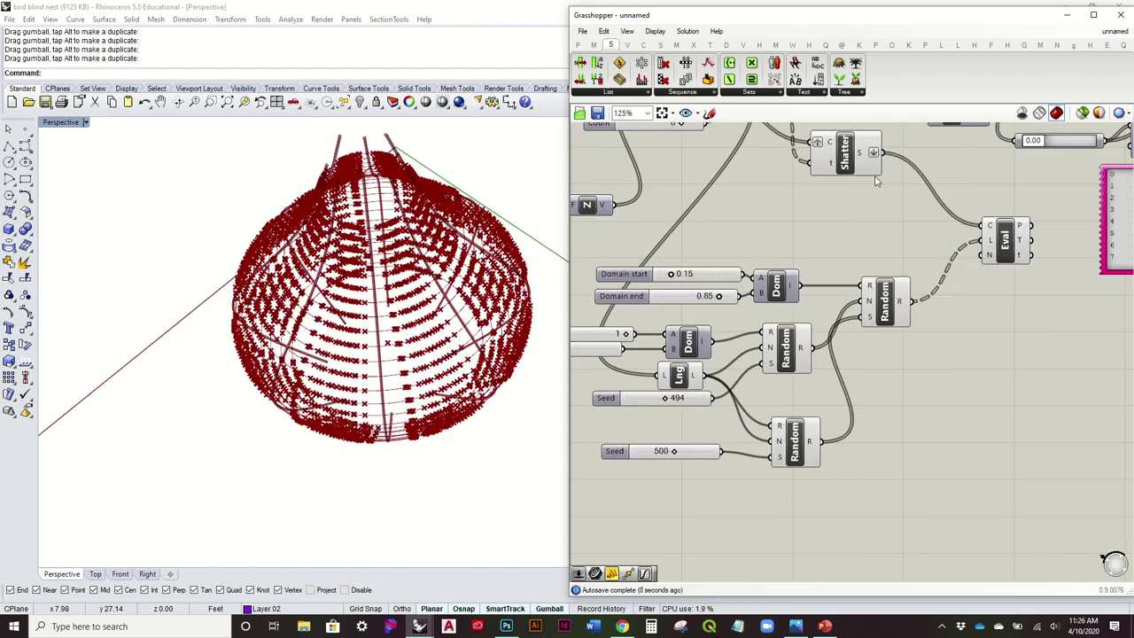
{"action": "left_click_drag", "start_coordinate": [883, 153], "coordinate": [658, 376]}
Graft the curve input of the Evaluate Length component and check the resulting points on the ring curves.
{"action": "right_click", "coordinate": [985, 226]}
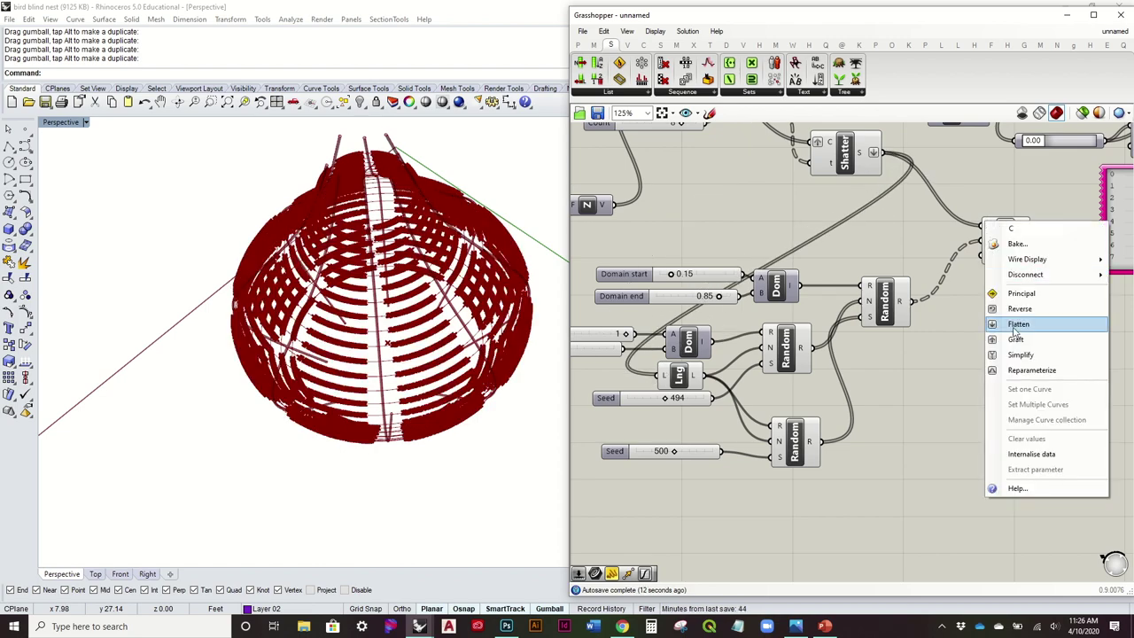
{"action": "left_click", "coordinate": [1018, 340]}
{"action": "scroll", "coordinate": [454, 353], "scroll_direction": "up", "scroll_amount": 2}
{"action": "scroll", "coordinate": [454, 353], "scroll_direction": "up", "scroll_amount": 5}
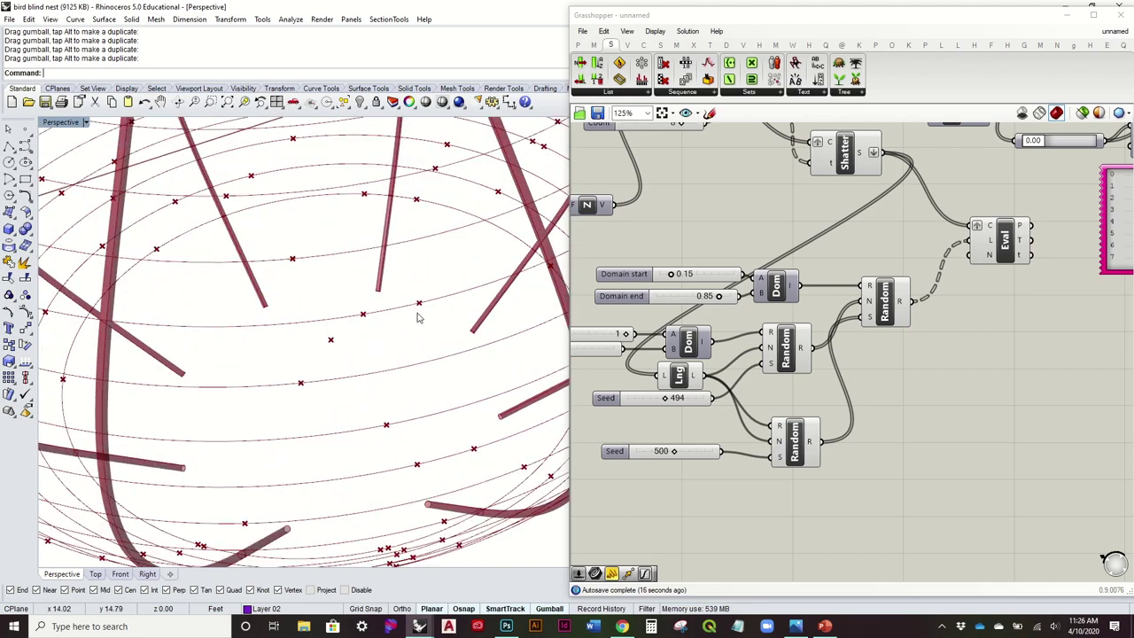
{"action": "scroll", "coordinate": [419, 317], "scroll_direction": "down", "scroll_amount": 5}
{"action": "right_click_drag", "start_coordinate": [375, 311], "coordinate": [518, 266]}
{"action": "scroll", "coordinate": [1028, 283], "scroll_direction": "down", "scroll_amount": 2}
Move the Divide Curve and Shatter components slightly higher on the canvas and check the data entering List Length.
{"action": "right_click_drag", "start_coordinate": [919, 240], "coordinate": [838, 265]}
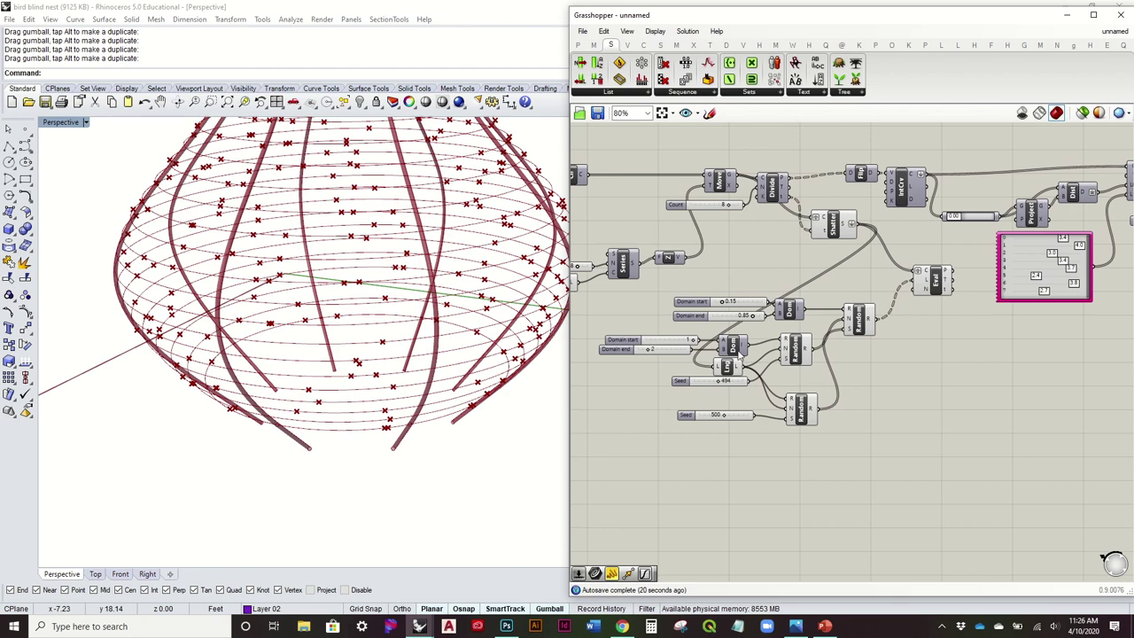
{"action": "left_click_drag", "start_coordinate": [774, 188], "coordinate": [771, 175]}
{"action": "left_click", "coordinate": [829, 226]}
{"action": "left_click_drag", "start_coordinate": [828, 226], "coordinate": [819, 220]}
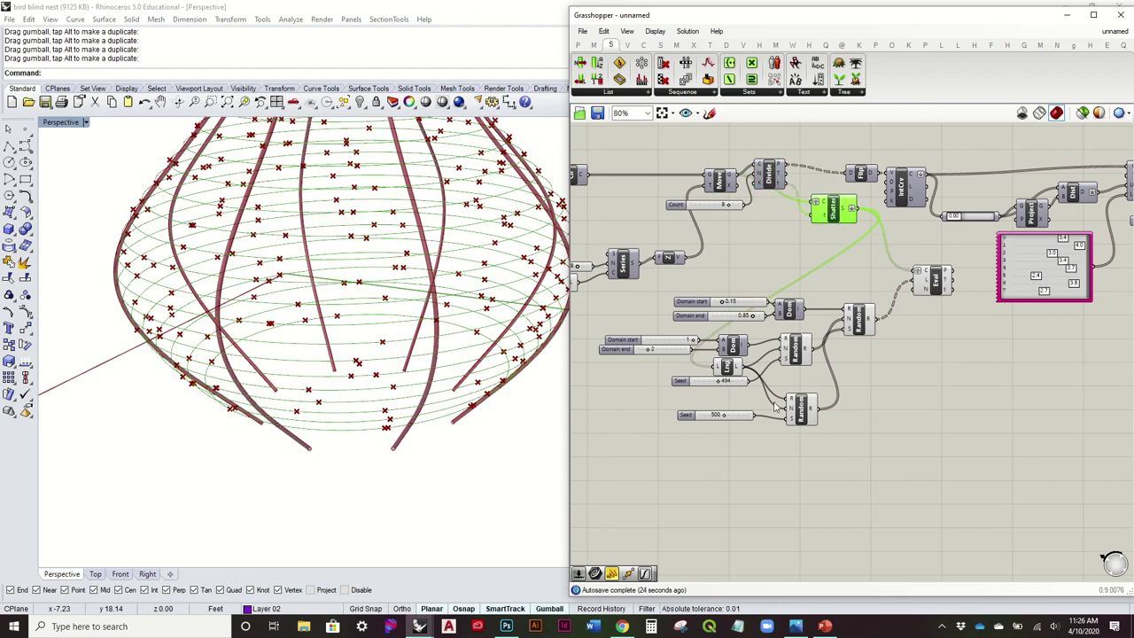
{"action": "mouse_move", "coordinate": [719, 368]}
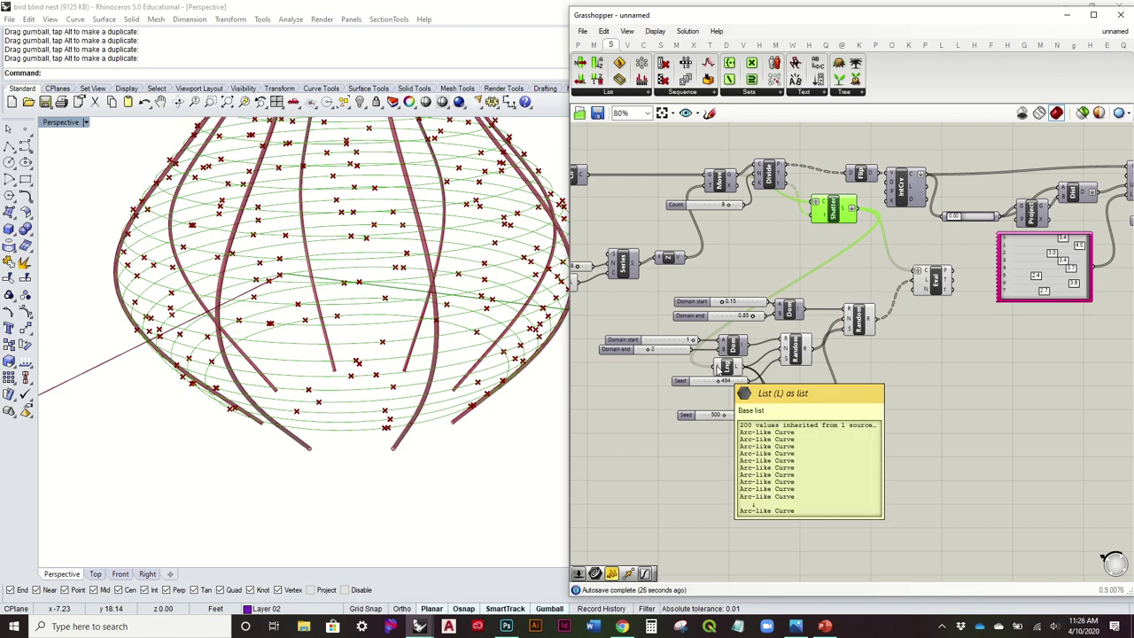
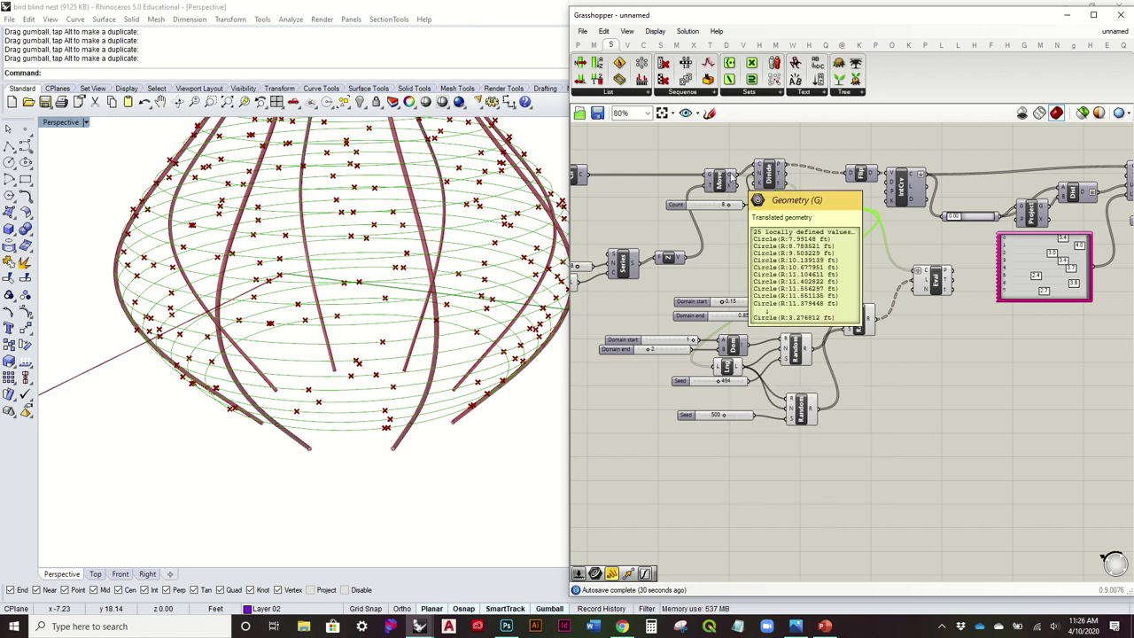
Move the random-point component group lower on the canvas and place Shatter just above it.
{"action": "left_click_drag", "start_coordinate": [948, 486], "coordinate": [673, 277]}
{"action": "left_click_drag", "start_coordinate": [934, 282], "coordinate": [945, 364]}
{"action": "left_click_drag", "start_coordinate": [834, 208], "coordinate": [747, 315]}
Move the component group from Flip Matrix through Pipe, including the graph panel, higher on the canvas.
{"action": "right_click_drag", "start_coordinate": [1115, 252], "coordinate": [969, 285]}
{"action": "scroll", "coordinate": [969, 284], "scroll_direction": "down", "scroll_amount": 1}
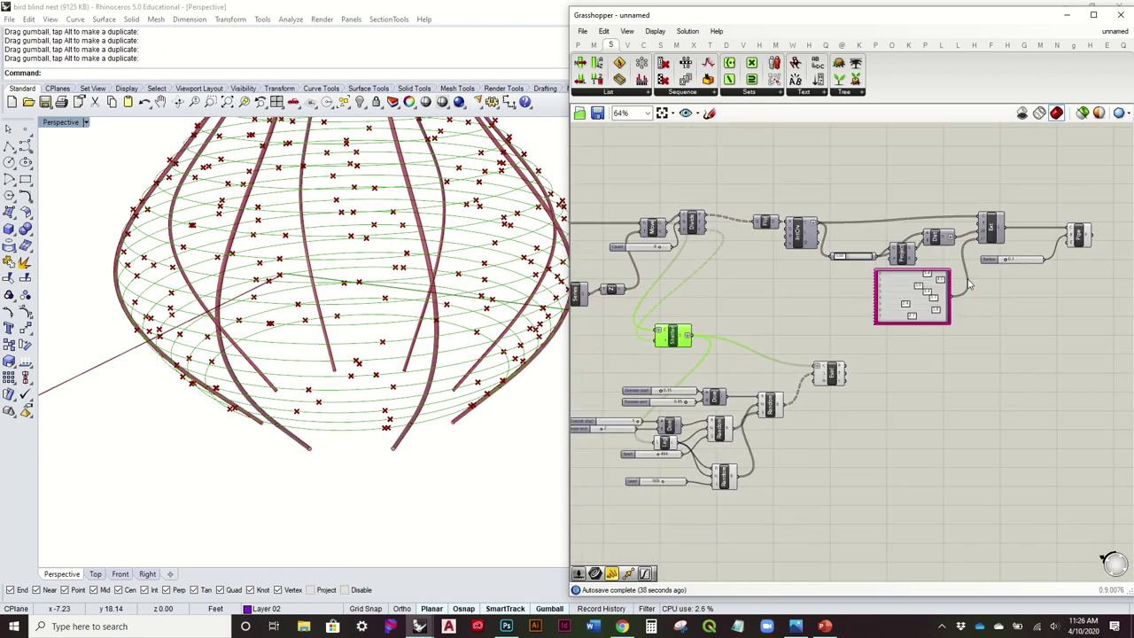
{"action": "scroll", "coordinate": [970, 284], "scroll_direction": "down", "scroll_amount": 1}
{"action": "left_click_drag", "start_coordinate": [1039, 312], "coordinate": [772, 197]}
{"action": "left_click_drag", "start_coordinate": [805, 258], "coordinate": [798, 192]}
{"action": "left_click", "coordinate": [817, 294]}
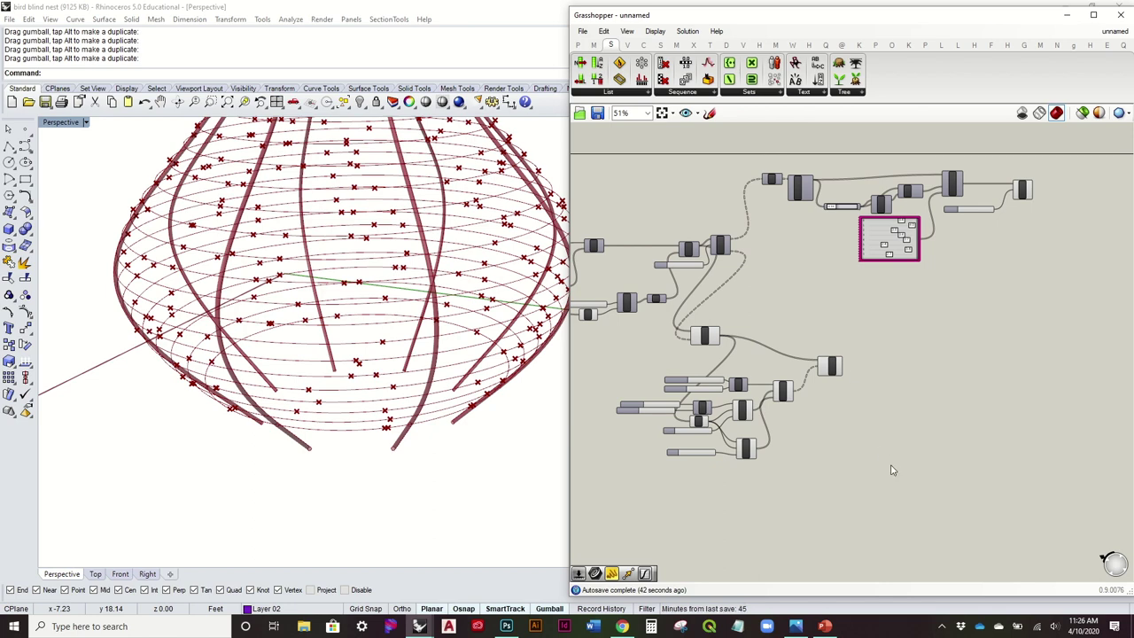
Move Shatter, the Random components with their sliders, and Evaluate Length together up closer to Divide Curve.
{"action": "left_click_drag", "start_coordinate": [905, 518], "coordinate": [643, 333]}
{"action": "left_click_drag", "start_coordinate": [711, 344], "coordinate": [769, 304]}
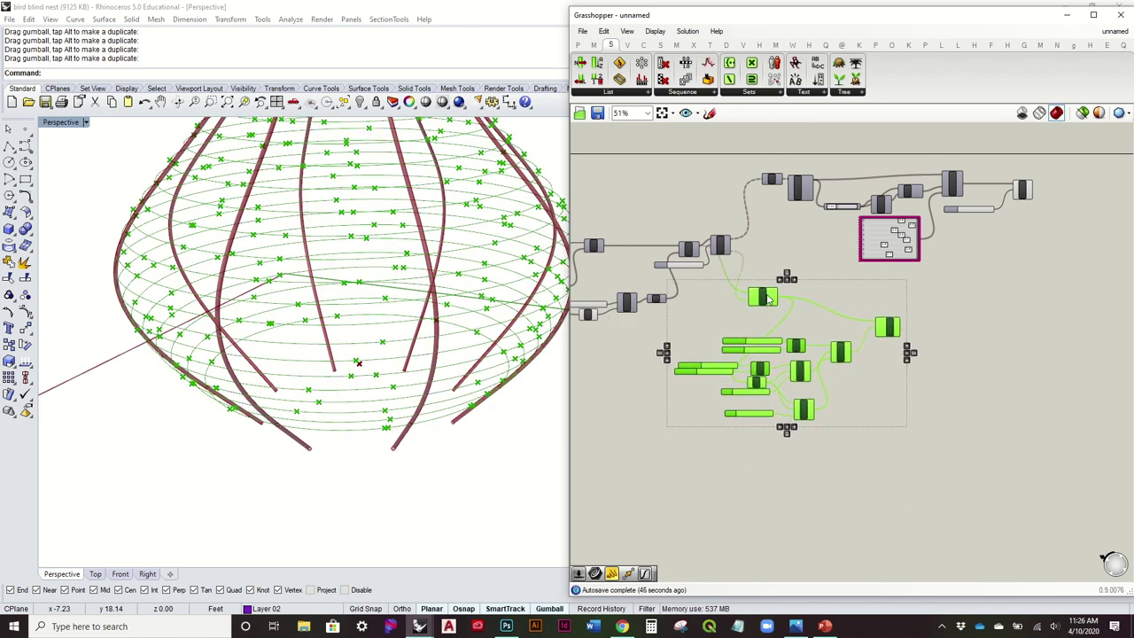
{"action": "left_click", "coordinate": [749, 316]}
{"action": "scroll", "coordinate": [745, 355], "scroll_direction": "up", "scroll_amount": 4}
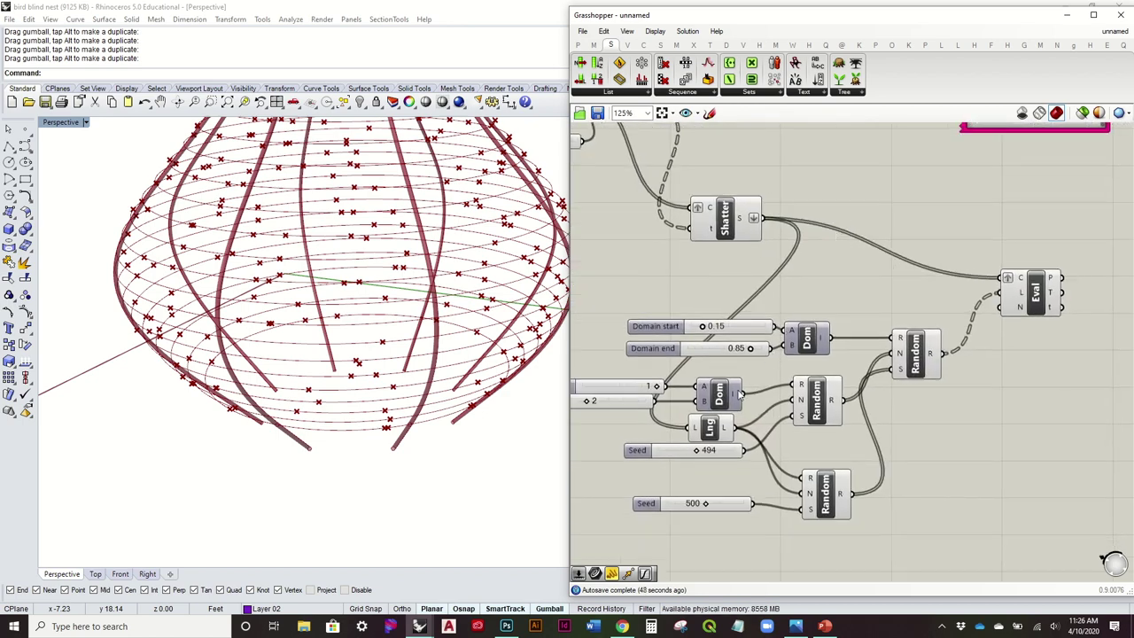
Tidy the layout by nudging the lower Random component and placing Evaluate Length closer to the Random group, level with Shatter.
{"action": "left_click_drag", "start_coordinate": [825, 501], "coordinate": [816, 489]}
{"action": "right_click_drag", "start_coordinate": [986, 283], "coordinate": [846, 359]}
{"action": "left_click_drag", "start_coordinate": [890, 381], "coordinate": [877, 305]}
{"action": "left_click", "coordinate": [942, 342]}
{"action": "scroll", "coordinate": [875, 343], "scroll_direction": "down", "scroll_amount": 2}
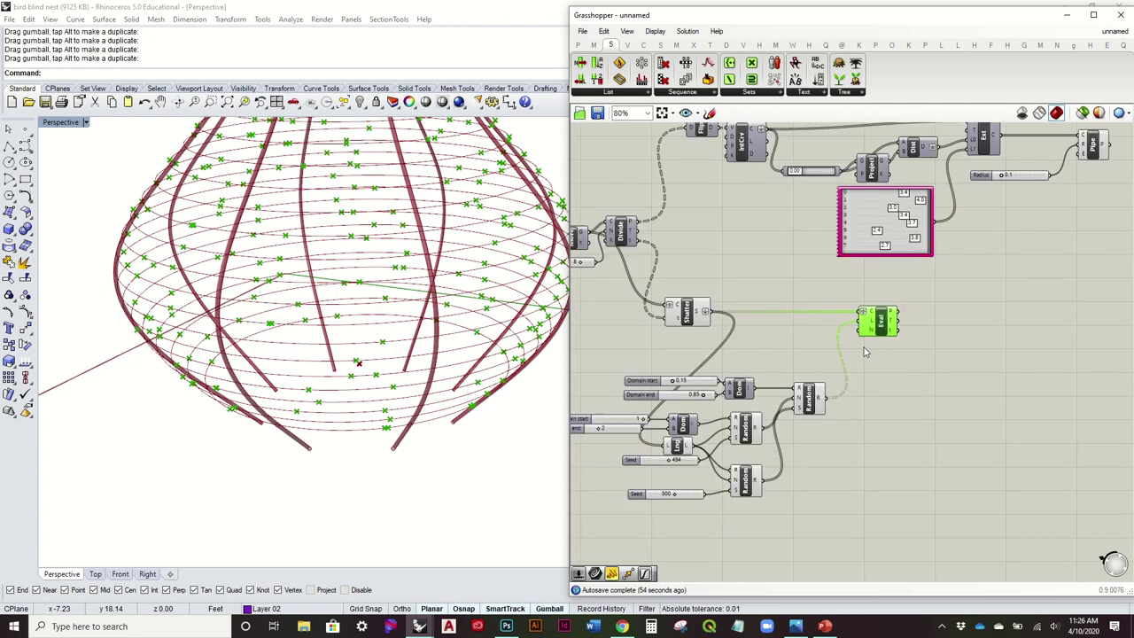
{"action": "right_click_drag", "start_coordinate": [866, 353], "coordinate": [908, 337]}
{"action": "left_click_drag", "start_coordinate": [734, 300], "coordinate": [695, 297]}
{"action": "left_click_drag", "start_coordinate": [923, 315], "coordinate": [916, 318]}
{"action": "left_click", "coordinate": [966, 283]}
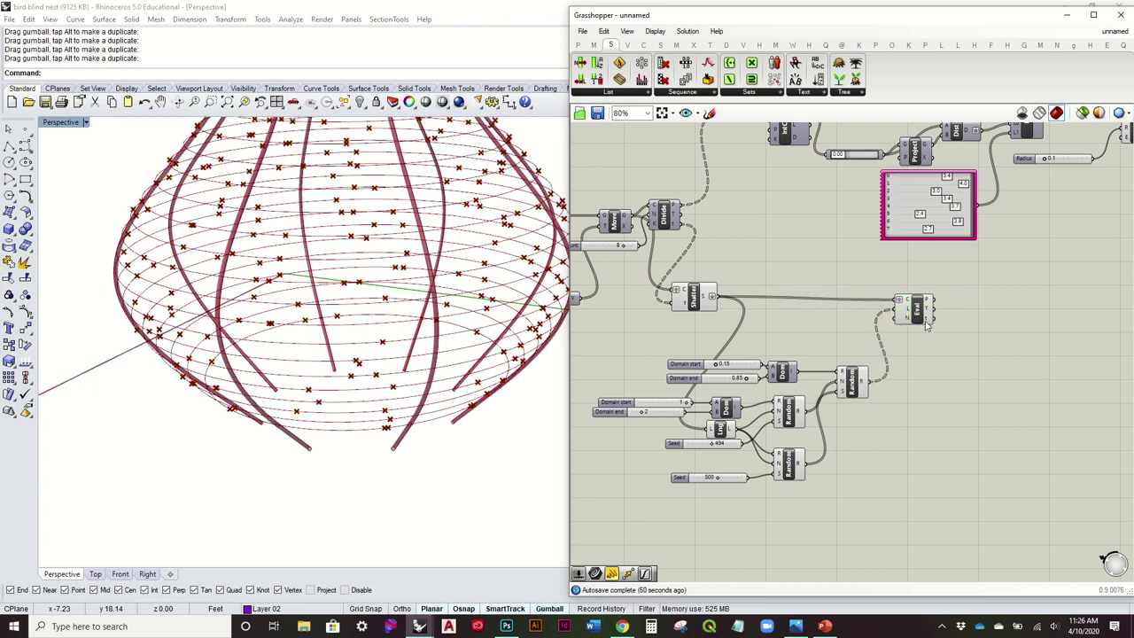
{"action": "left_click", "coordinate": [926, 317]}
{"action": "left_click", "coordinate": [1030, 331]}
{"action": "right_click_drag", "start_coordinate": [1028, 331], "coordinate": [1015, 336]}
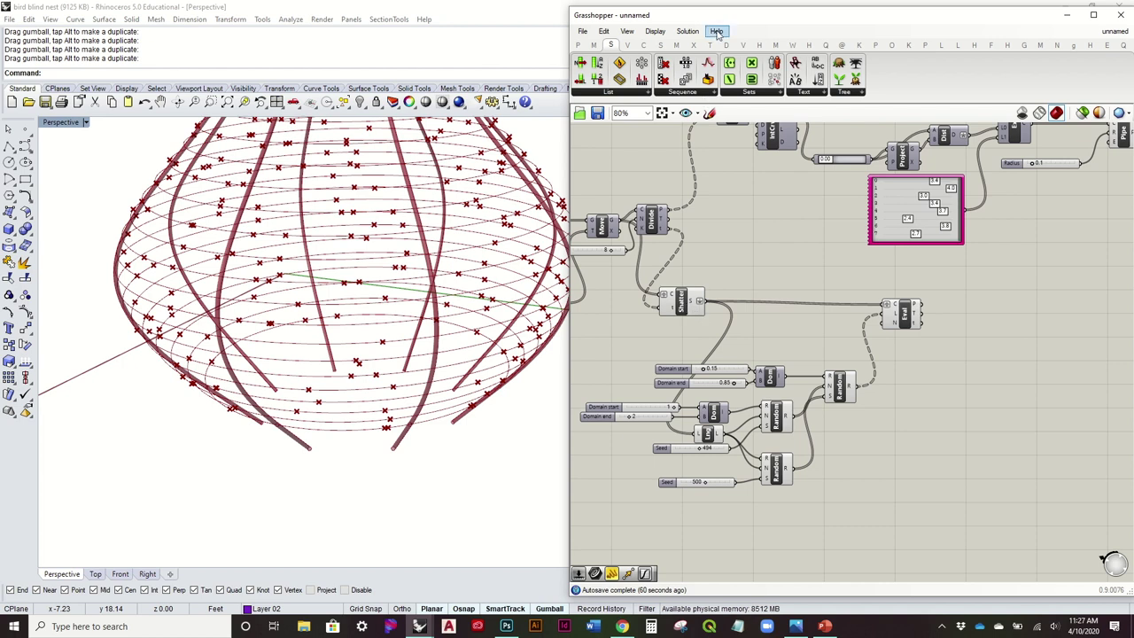
Add a second Shatter beyond Evaluate Length and connect the first Shatter's segments output to its curve input.
{"action": "left_click", "coordinate": [651, 45]}
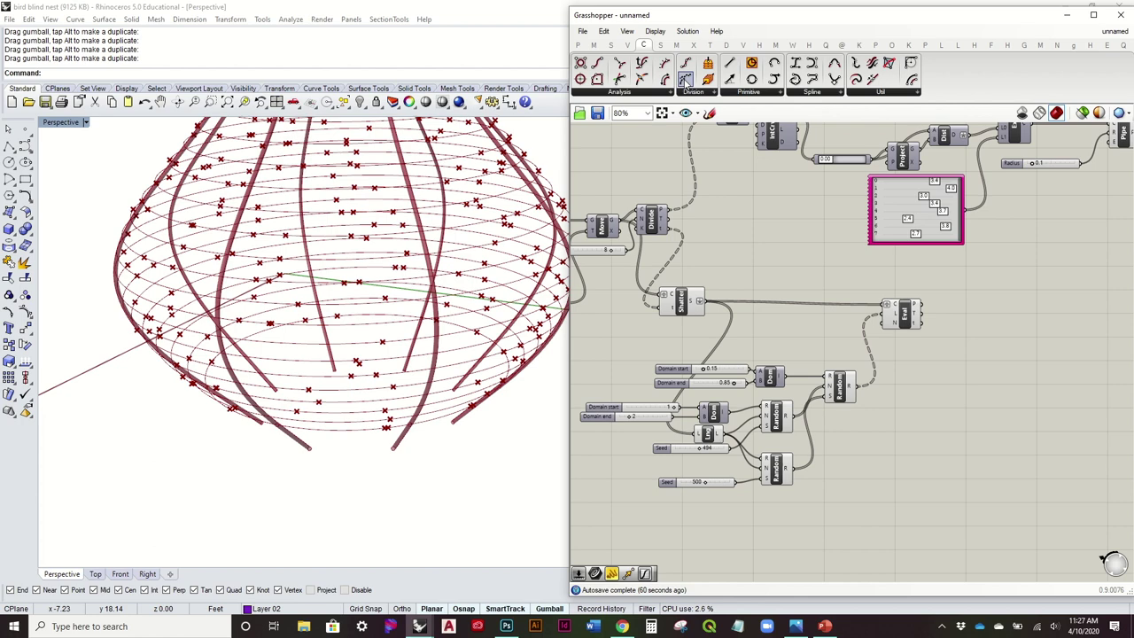
{"action": "left_click_drag", "start_coordinate": [683, 79], "coordinate": [975, 299]}
{"action": "scroll", "coordinate": [749, 305], "scroll_direction": "up", "scroll_amount": 3}
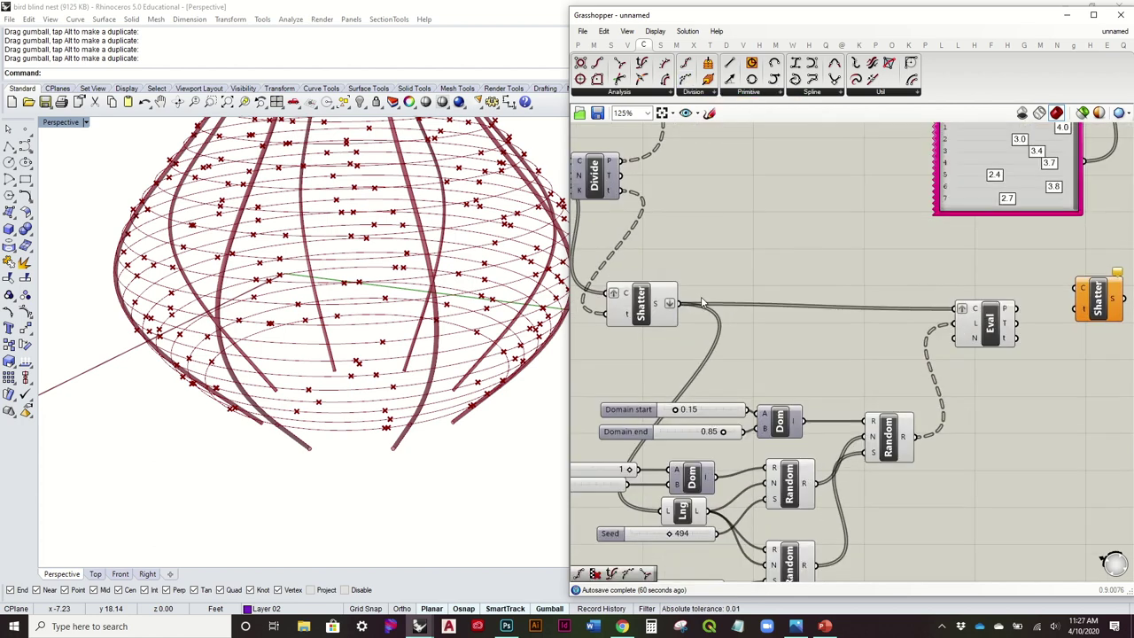
{"action": "left_click_drag", "start_coordinate": [684, 304], "coordinate": [1075, 289]}
{"action": "right_click_drag", "start_coordinate": [1068, 292], "coordinate": [826, 295]}
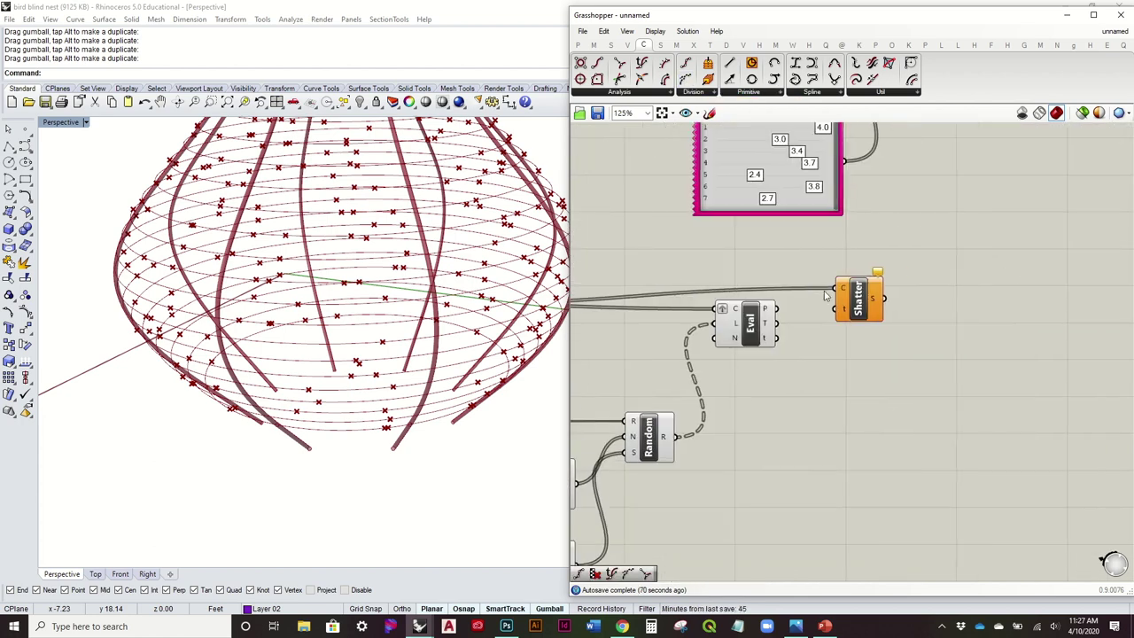
Graft the second Shatter's curve input and connect Evaluate Length's parameter output to its t input.
{"action": "right_click", "coordinate": [846, 290]}
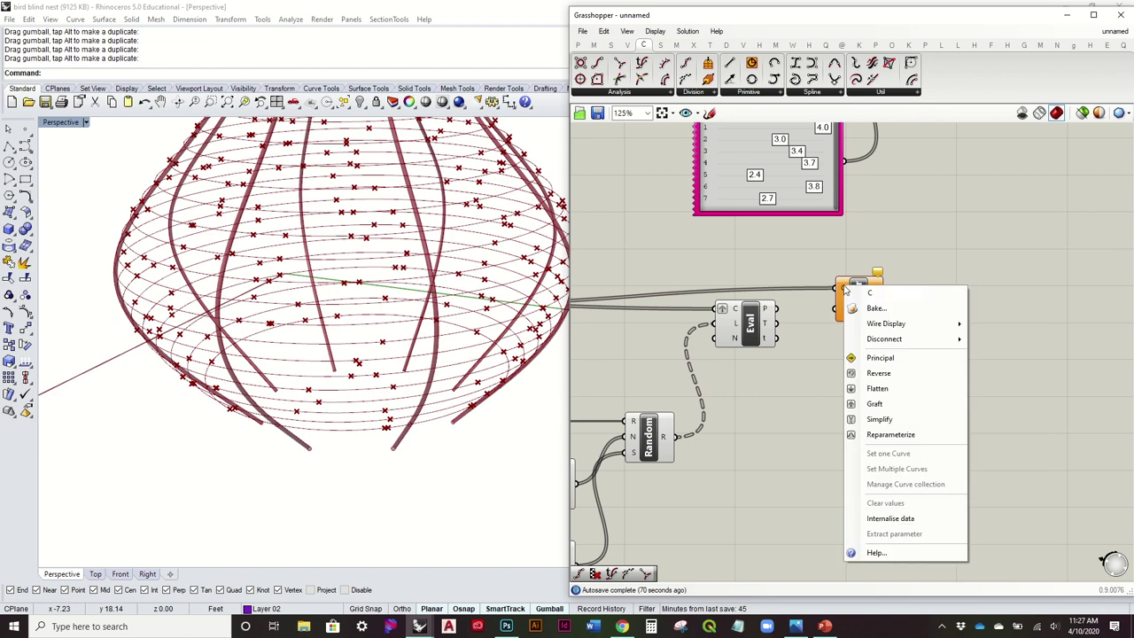
{"action": "left_click", "coordinate": [878, 404]}
{"action": "mouse_move", "coordinate": [847, 294]}
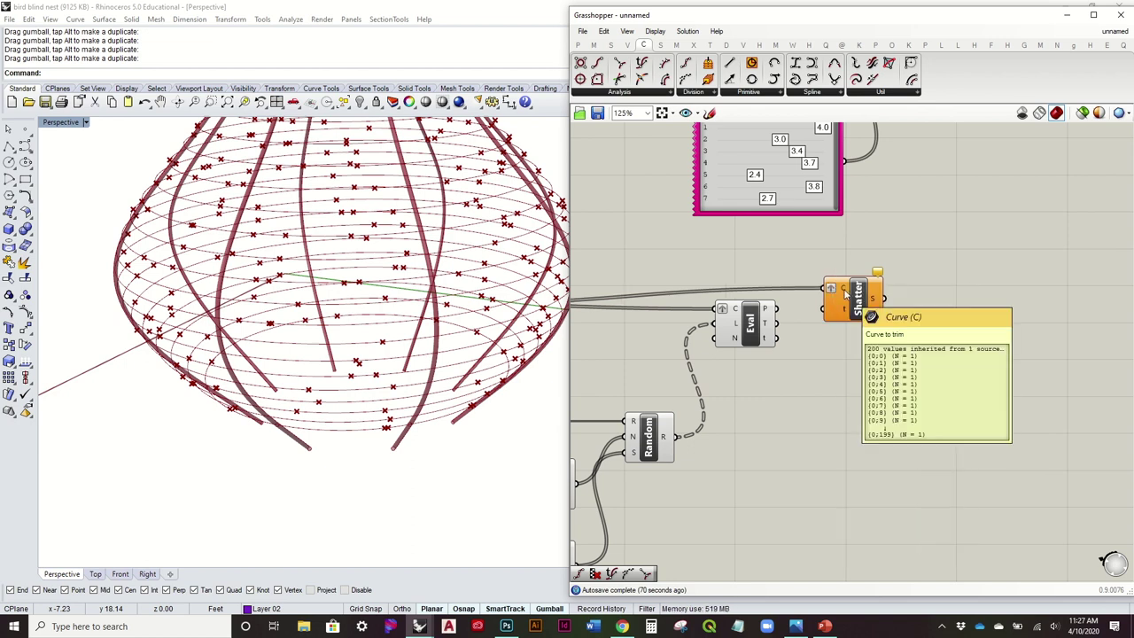
{"action": "mouse_move", "coordinate": [770, 339]}
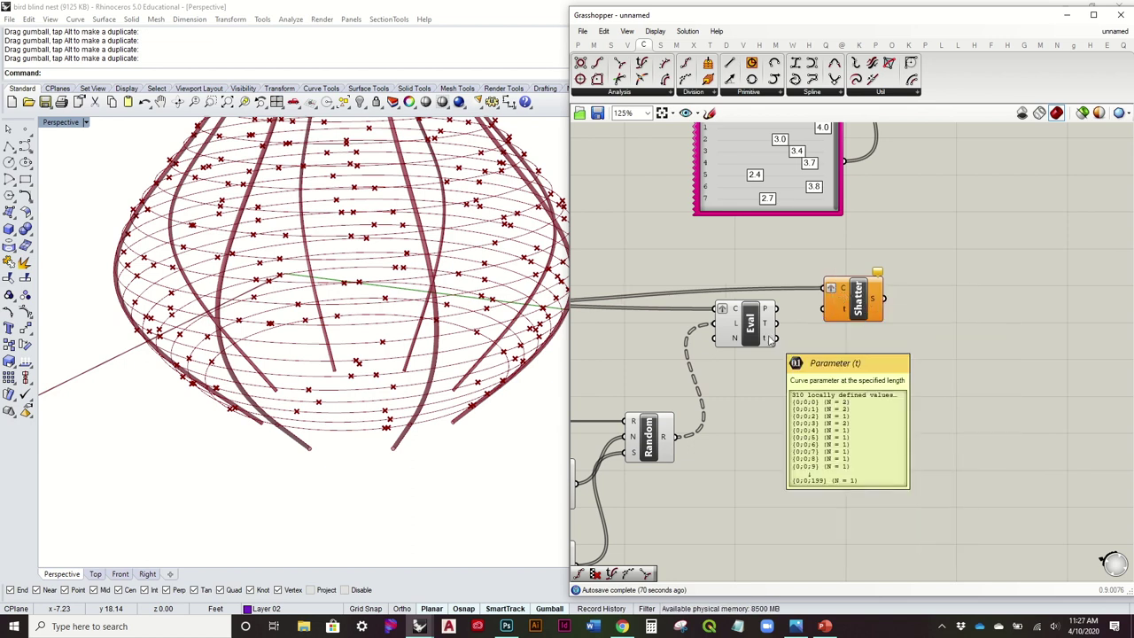
{"action": "left_click_drag", "start_coordinate": [770, 339], "coordinate": [916, 308]}
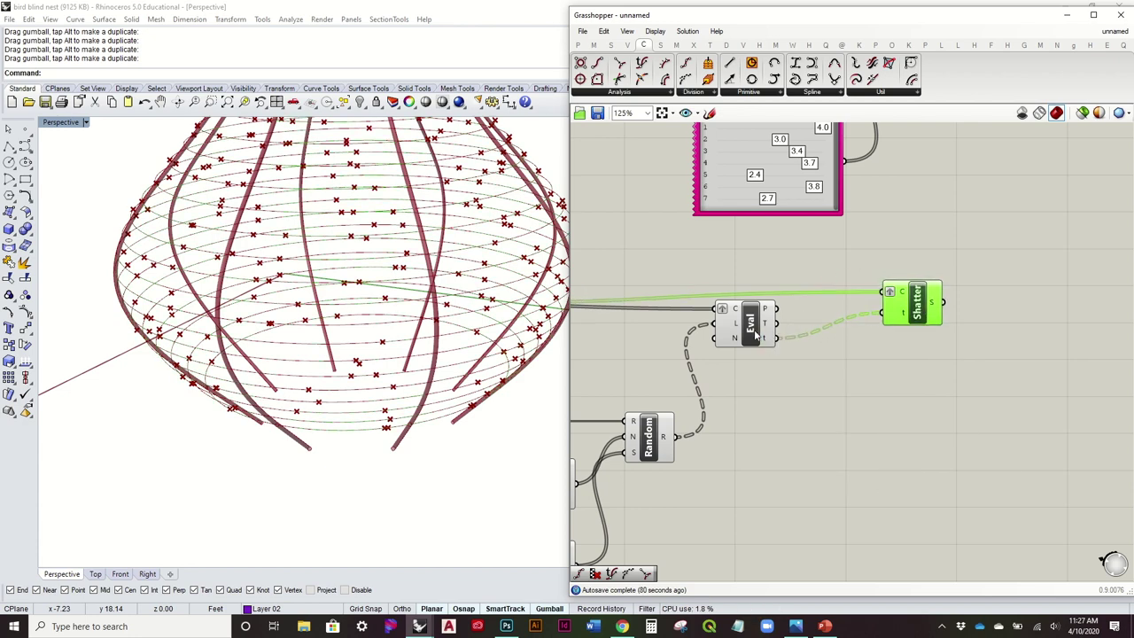
Turn off the preview of the first Shatter, the Random component group and Evaluate Length.
{"action": "scroll", "coordinate": [755, 330], "scroll_direction": "down", "scroll_amount": 5}
{"action": "left_click_drag", "start_coordinate": [941, 460], "coordinate": [722, 264]}
{"action": "right_click", "coordinate": [796, 264]}
{"action": "left_click", "coordinate": [842, 294]}
{"action": "left_click", "coordinate": [881, 263]}
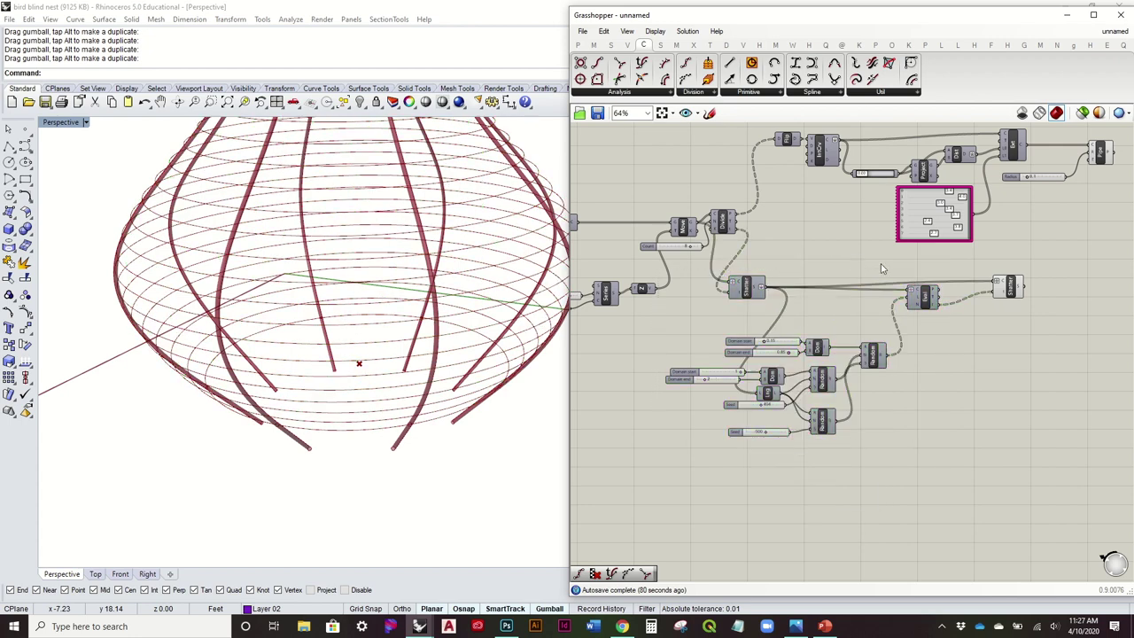
Adjust the placement of Evaluate Length and the second Shatter so they sit close together on the canvas.
{"action": "right_click_drag", "start_coordinate": [986, 273], "coordinate": [849, 289]}
{"action": "left_click_drag", "start_coordinate": [876, 303], "coordinate": [875, 297]}
{"action": "scroll", "coordinate": [786, 316], "scroll_direction": "up", "scroll_amount": 2}
{"action": "left_click_drag", "start_coordinate": [786, 315], "coordinate": [786, 324]}
{"action": "right_click_drag", "start_coordinate": [860, 306], "coordinate": [754, 291]}
{"action": "left_click_drag", "start_coordinate": [826, 274], "coordinate": [806, 285]}
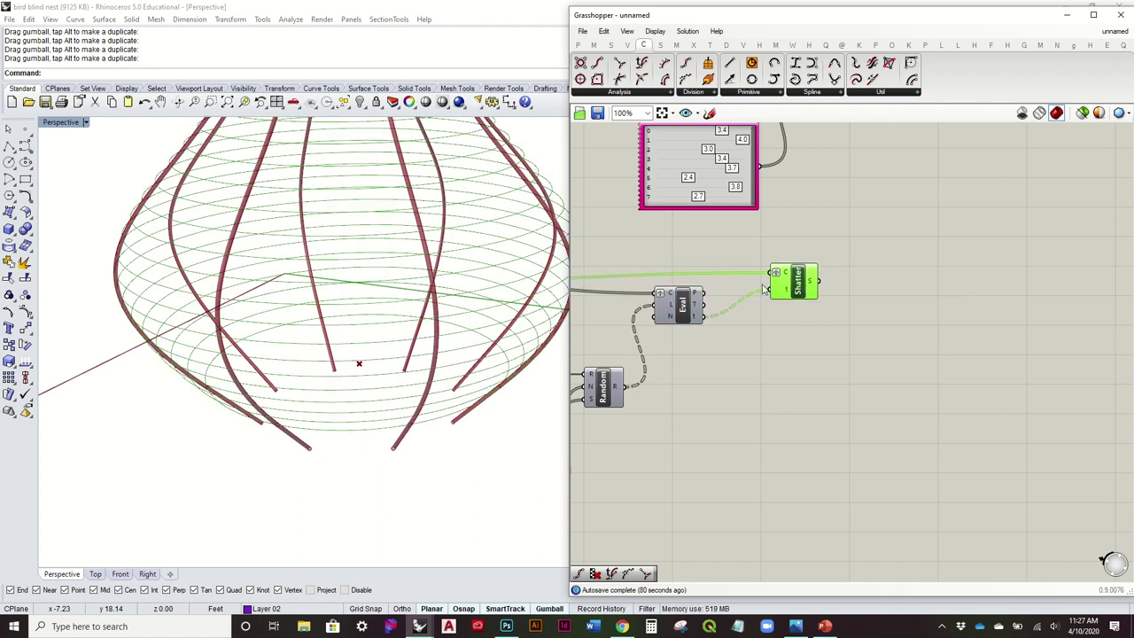
{"action": "left_click", "coordinate": [844, 266]}
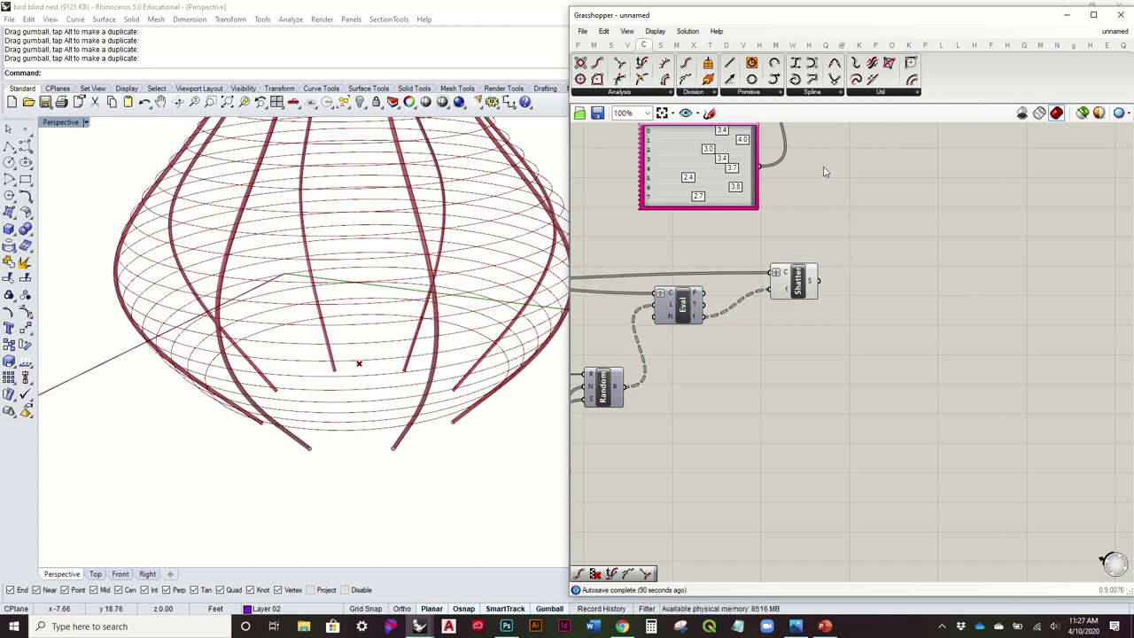
Switch to the bird's nest_1.2 definition and examine how the second Shatter feeds List Length, Equality and Dispatch.
{"action": "left_click", "coordinate": [1110, 33]}
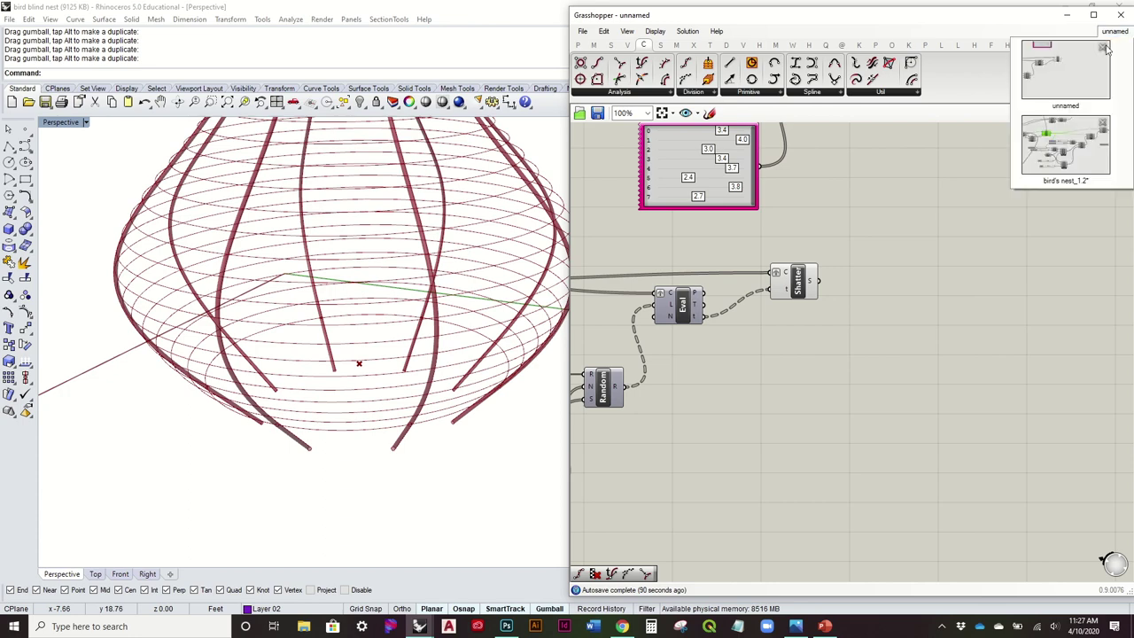
{"action": "left_click", "coordinate": [1074, 156]}
{"action": "scroll", "coordinate": [922, 266], "scroll_direction": "down", "scroll_amount": 1}
{"action": "right_click_drag", "start_coordinate": [911, 260], "coordinate": [723, 256]}
{"action": "right_click_drag", "start_coordinate": [916, 256], "coordinate": [800, 270]}
{"action": "scroll", "coordinate": [869, 268], "scroll_direction": "up", "scroll_amount": 2}
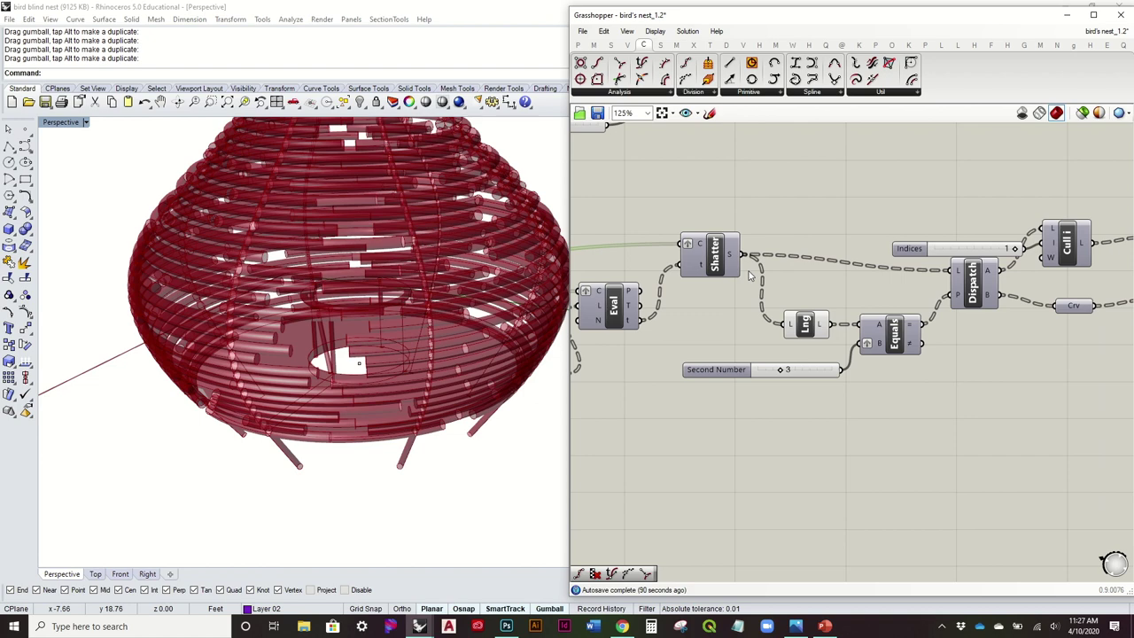
{"action": "scroll", "coordinate": [775, 282], "scroll_direction": "down", "scroll_amount": 2}
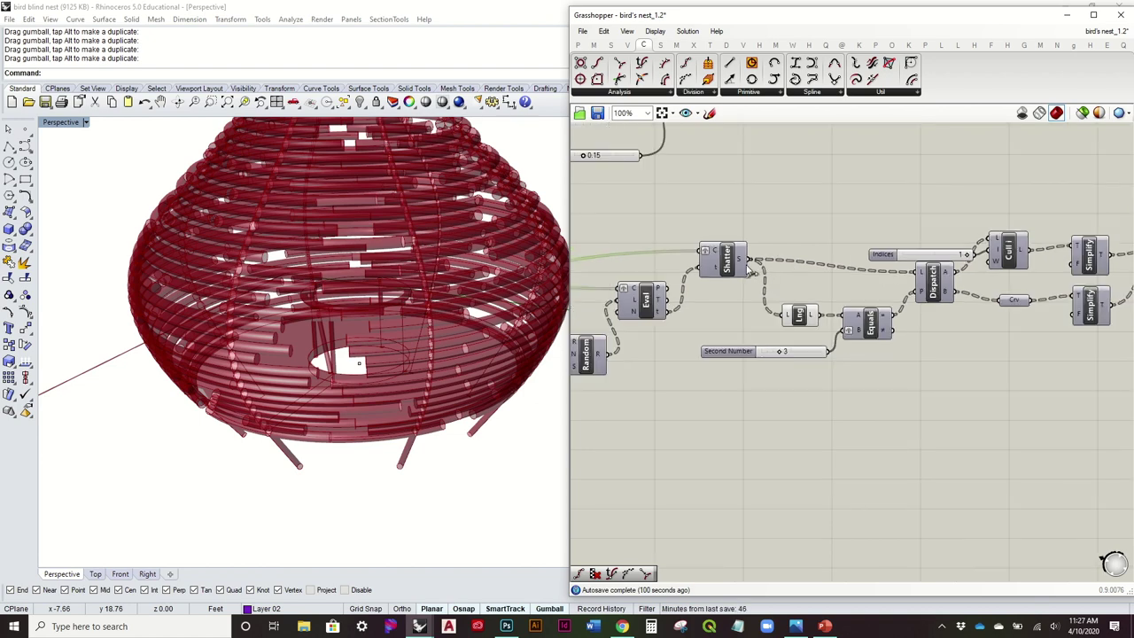
{"action": "scroll", "coordinate": [744, 257], "scroll_direction": "up", "scroll_amount": 1}
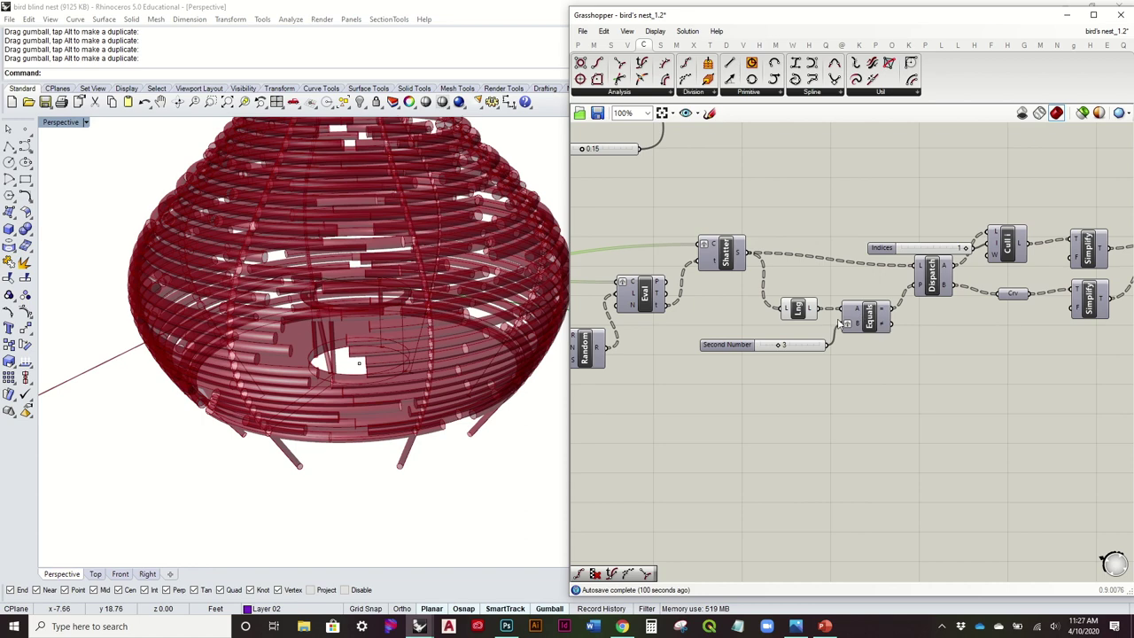
{"action": "scroll", "coordinate": [840, 323], "scroll_direction": "up", "scroll_amount": 2}
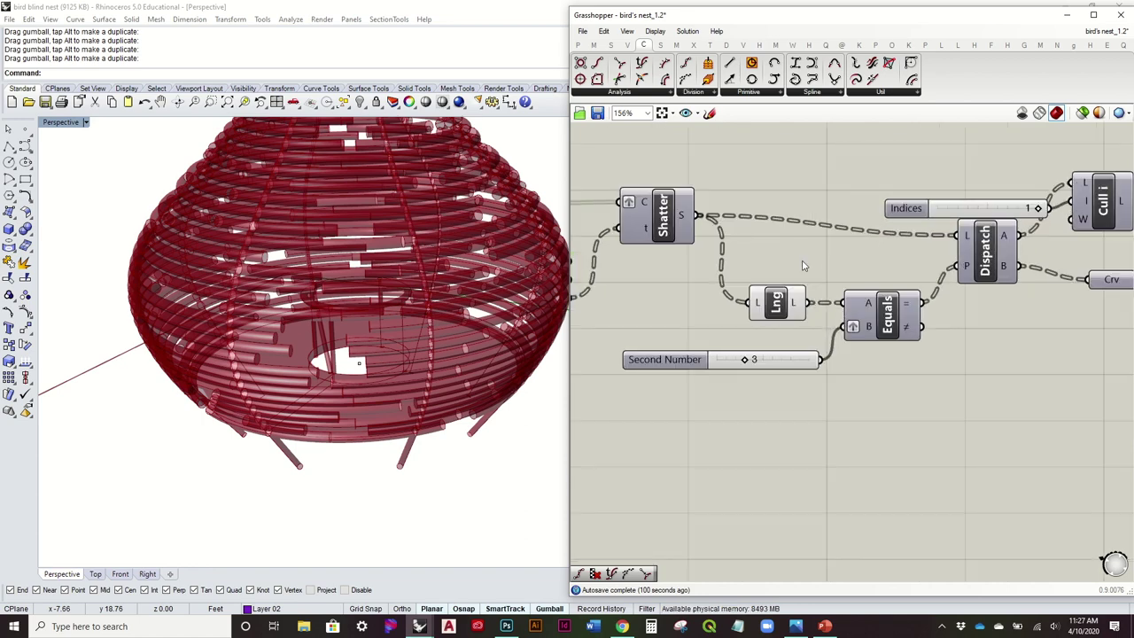
{"action": "scroll", "coordinate": [821, 310], "scroll_direction": "down", "scroll_amount": 1}
{"action": "right_click_drag", "start_coordinate": [460, 300], "coordinate": [455, 248]}
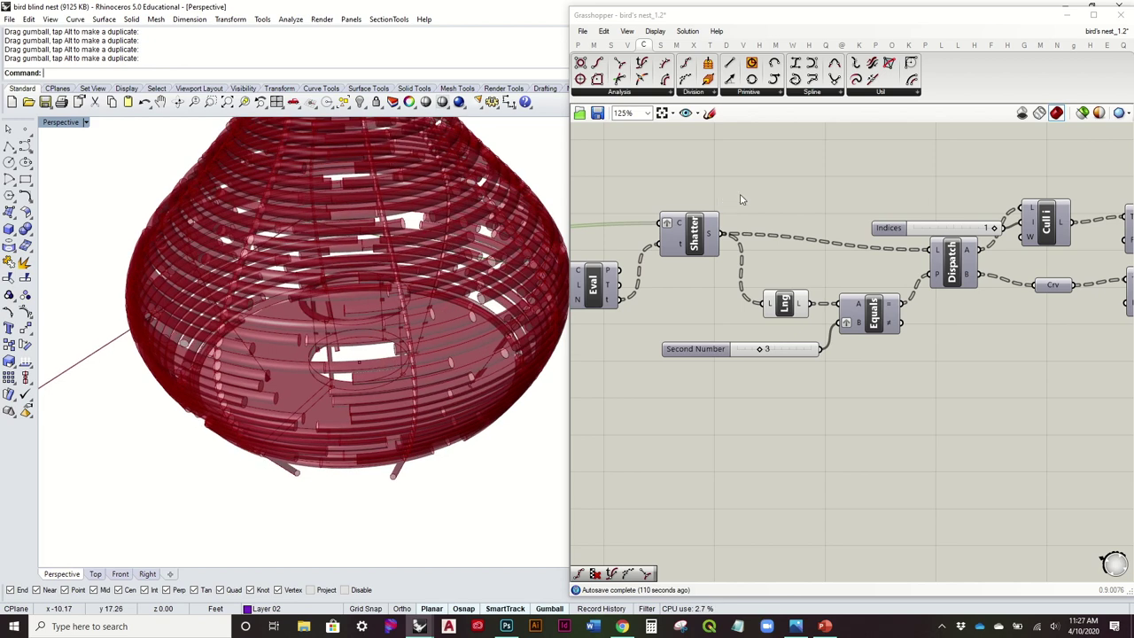
Examine the reference's branches from Dispatch through Cull Index and Simplify to Merge and Pipe.
{"action": "right_click_drag", "start_coordinate": [815, 232], "coordinate": [767, 235]}
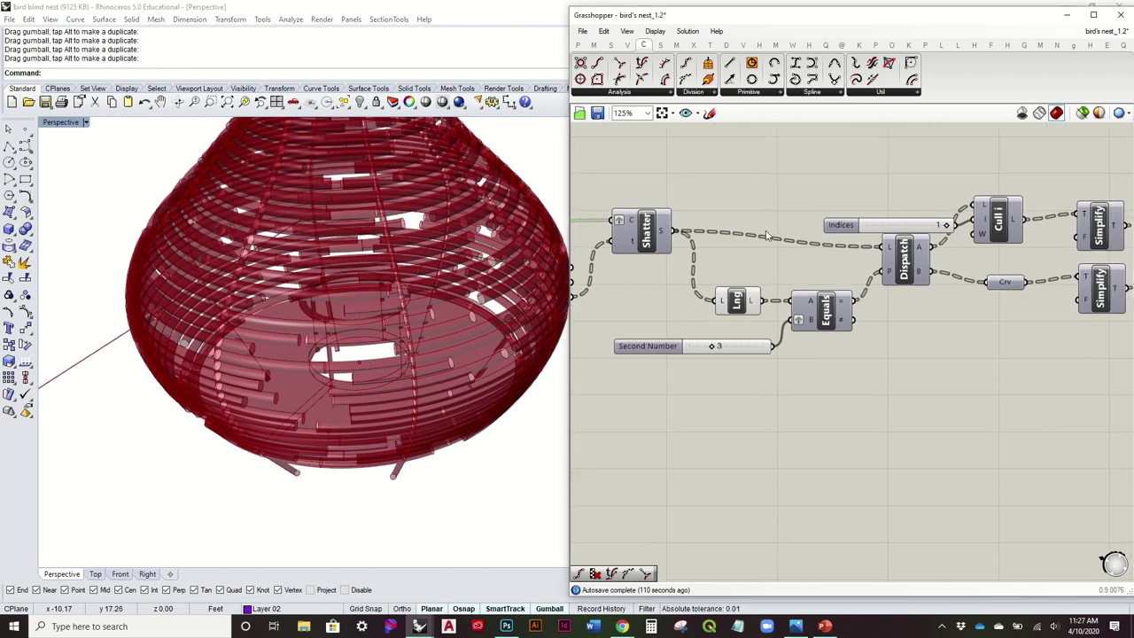
{"action": "right_click_drag", "start_coordinate": [958, 290], "coordinate": [884, 297]}
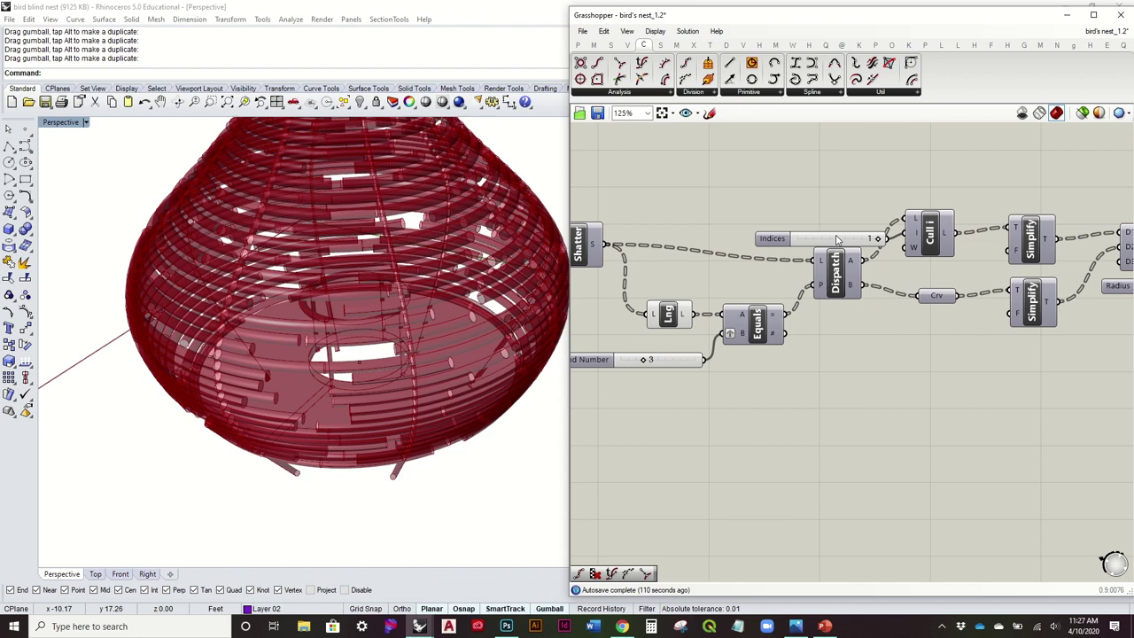
{"action": "scroll", "coordinate": [931, 186], "scroll_direction": "down", "scroll_amount": 2}
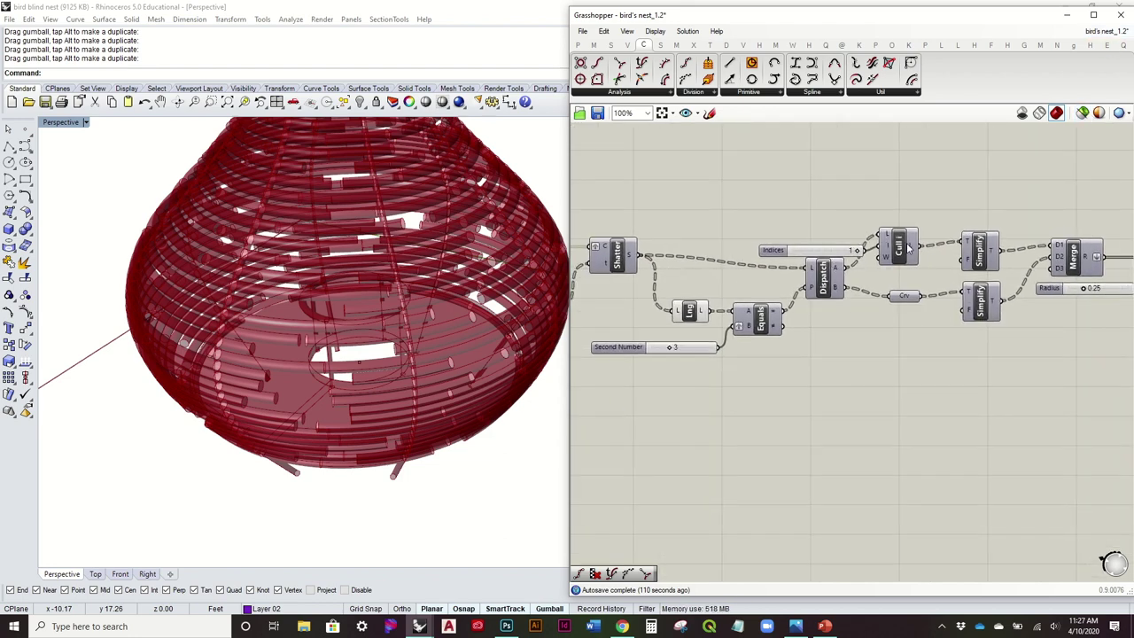
{"action": "mouse_move", "coordinate": [763, 245]}
{"action": "right_mouse_down"}
{"action": "mouse_move", "coordinate": [963, 238]}
{"action": "mouse_move", "coordinate": [760, 248]}
{"action": "right_mouse_up"}
{"action": "right_click_drag", "start_coordinate": [964, 237], "coordinate": [900, 238]}
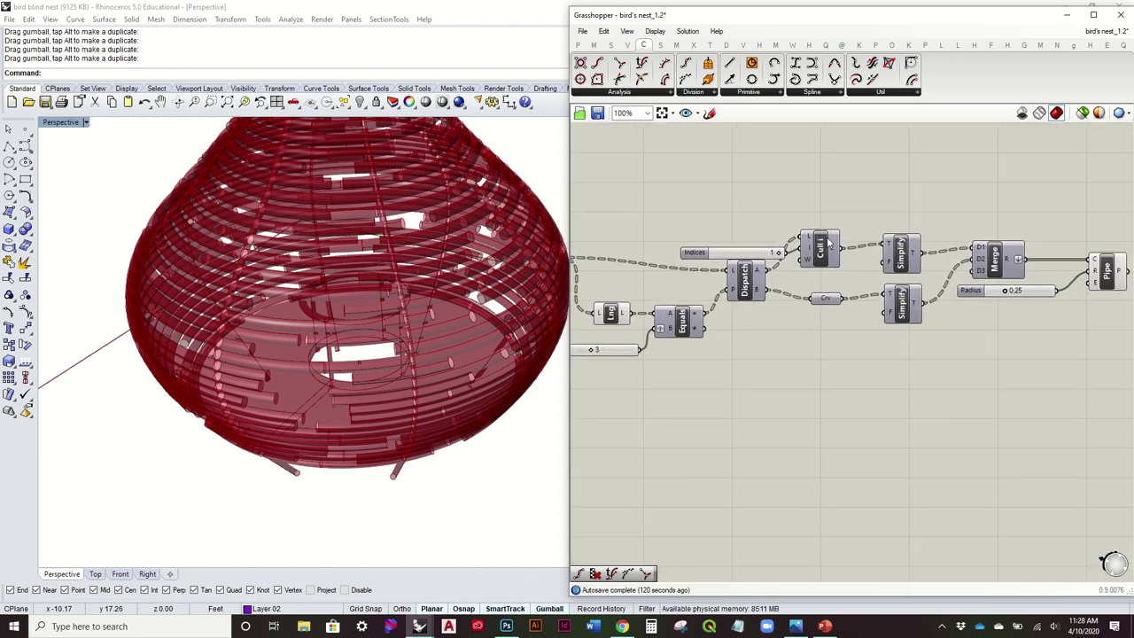
{"action": "right_click_drag", "start_coordinate": [896, 276], "coordinate": [943, 266]}
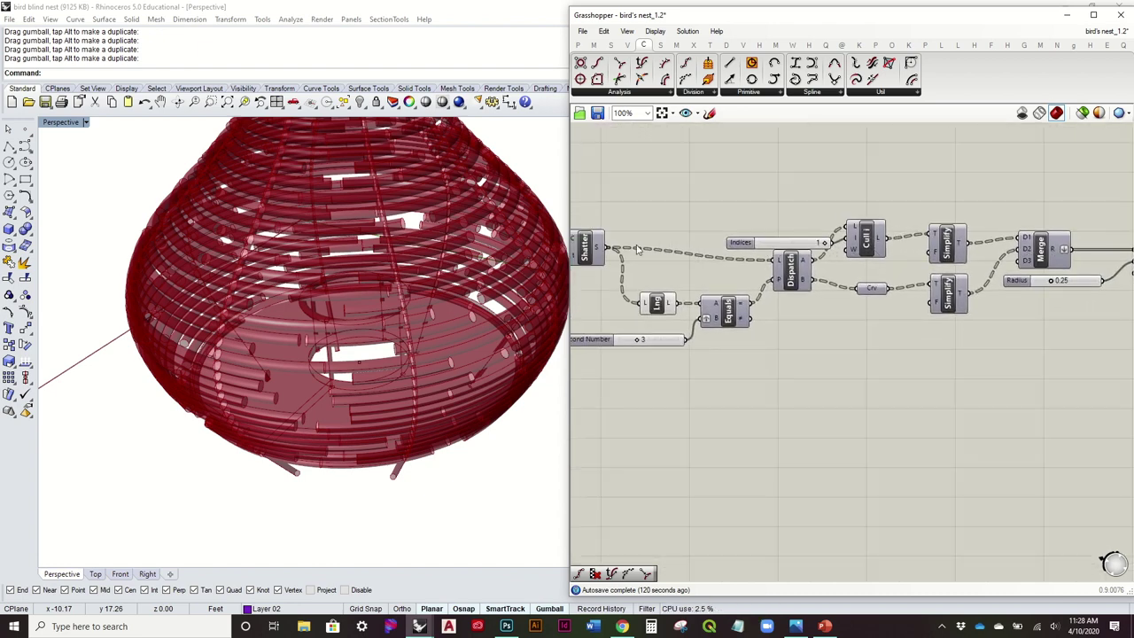
{"action": "mouse_move", "coordinate": [426, 256]}
{"action": "right_mouse_down"}
{"action": "mouse_move", "coordinate": [431, 270]}
{"action": "mouse_move", "coordinate": [435, 254]}
{"action": "right_mouse_up"}
Return to the unnamed definition, add a List Length component and connect the second Shatter's output to it.
{"action": "left_click", "coordinate": [1116, 35]}
{"action": "mouse_move", "coordinate": [1116, 33]}
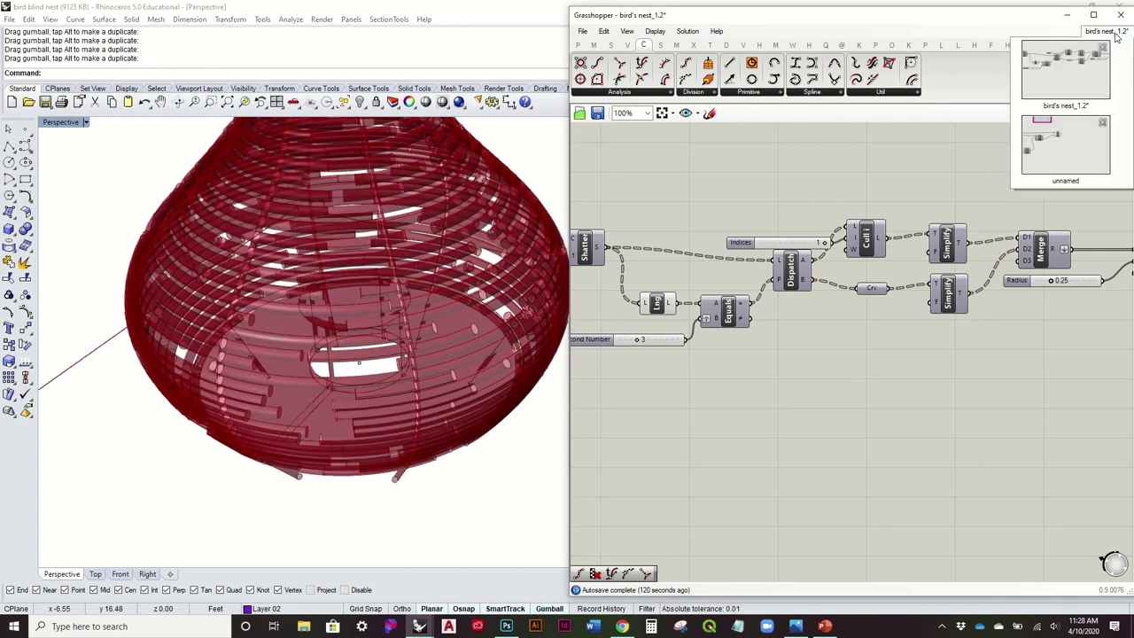
{"action": "left_click", "coordinate": [1095, 139]}
{"action": "left_click", "coordinate": [797, 281]}
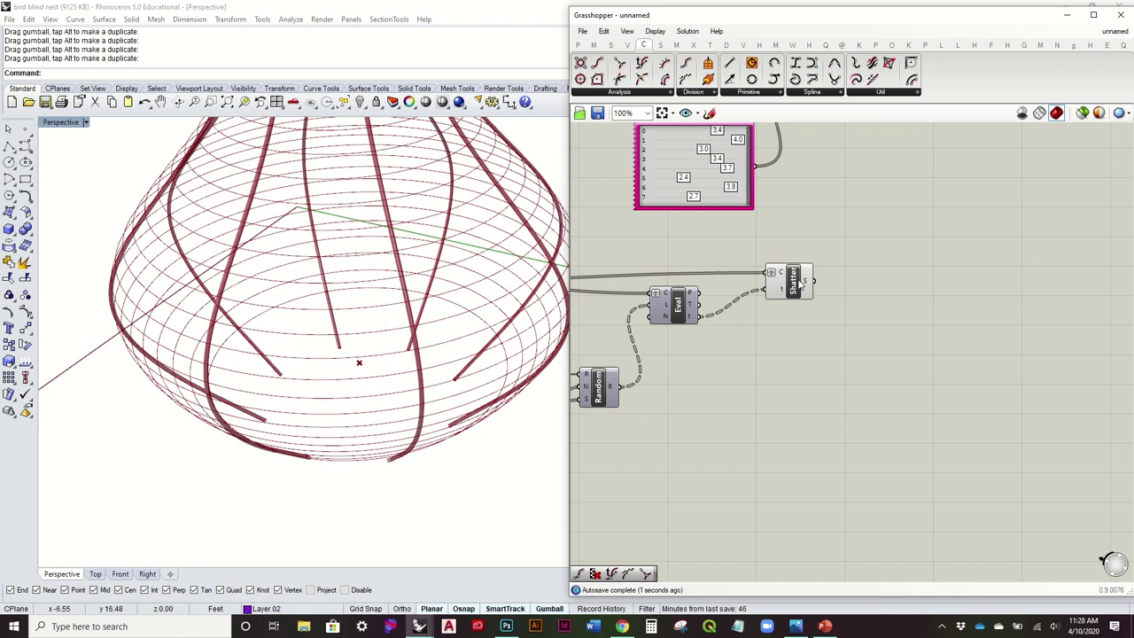
{"action": "left_click", "coordinate": [841, 229]}
{"action": "mouse_move", "coordinate": [808, 286]}
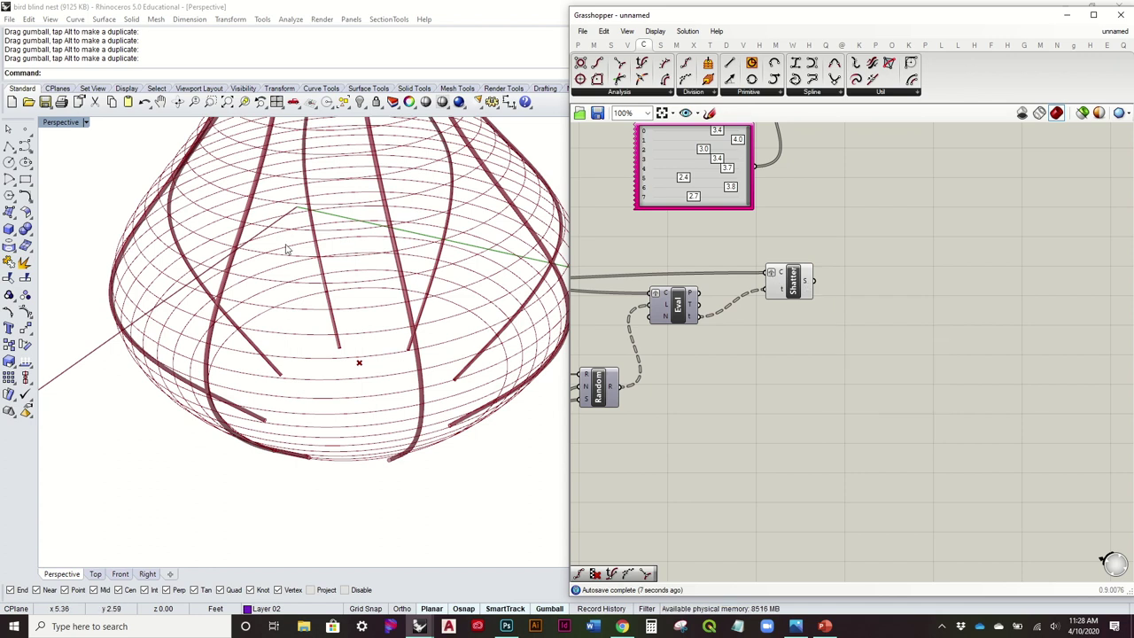
{"action": "left_click", "coordinate": [610, 44]}
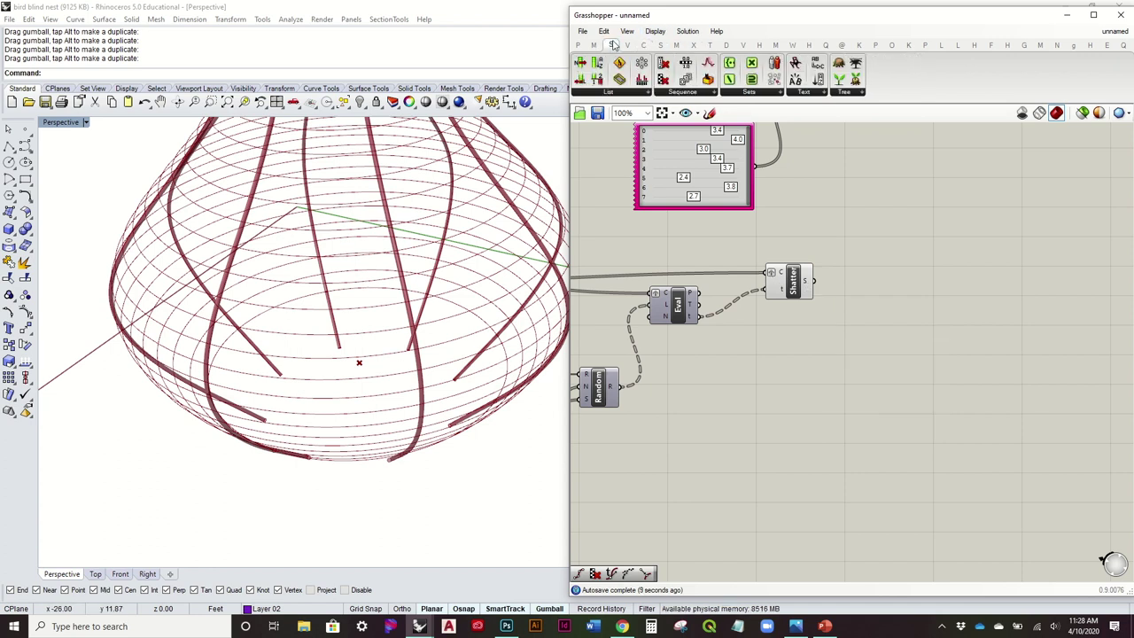
{"action": "left_click", "coordinate": [615, 92]}
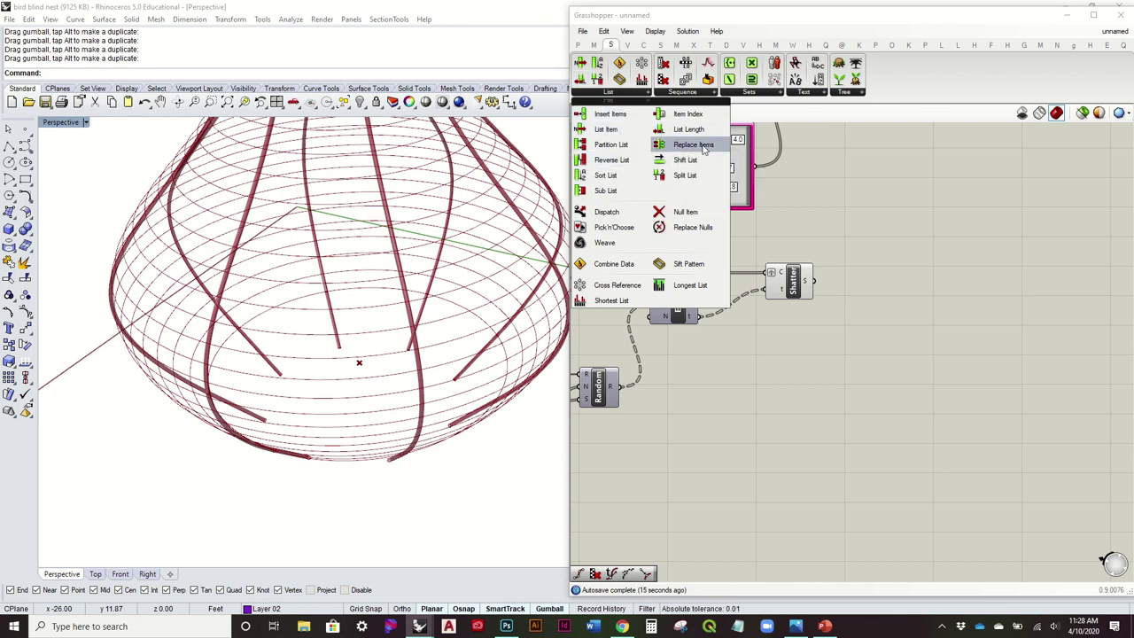
{"action": "left_click_drag", "start_coordinate": [757, 202], "coordinate": [909, 326]}
{"action": "left_click_drag", "start_coordinate": [818, 289], "coordinate": [908, 347]}
Add an Equality component beside List Length and connect the list length output to its A input.
{"action": "left_click", "coordinate": [599, 44]}
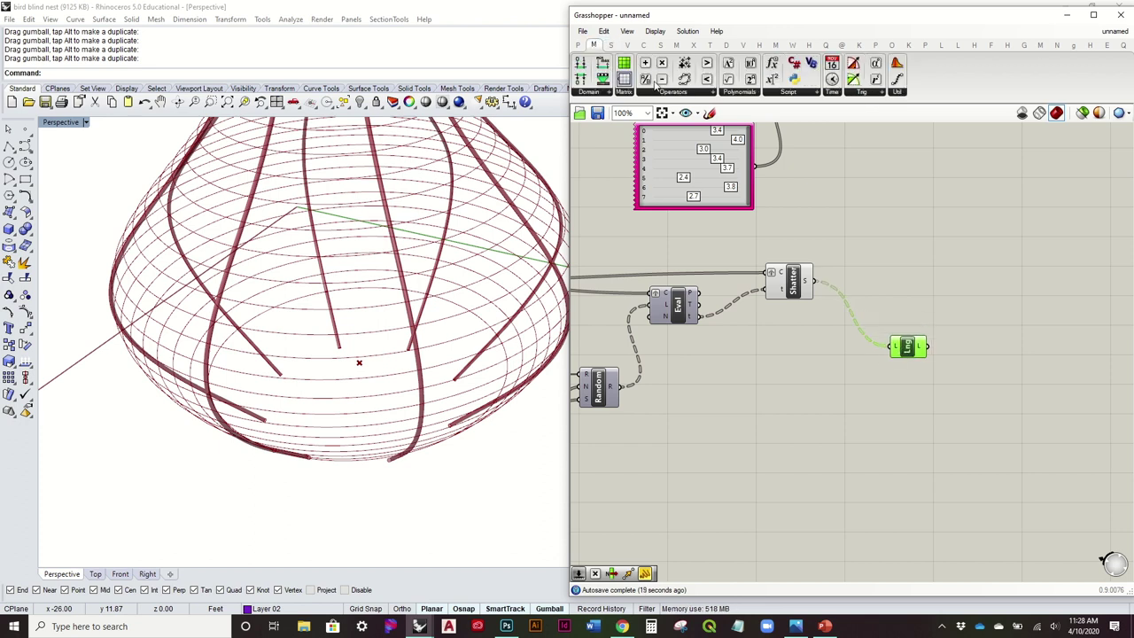
{"action": "left_click", "coordinate": [666, 92]}
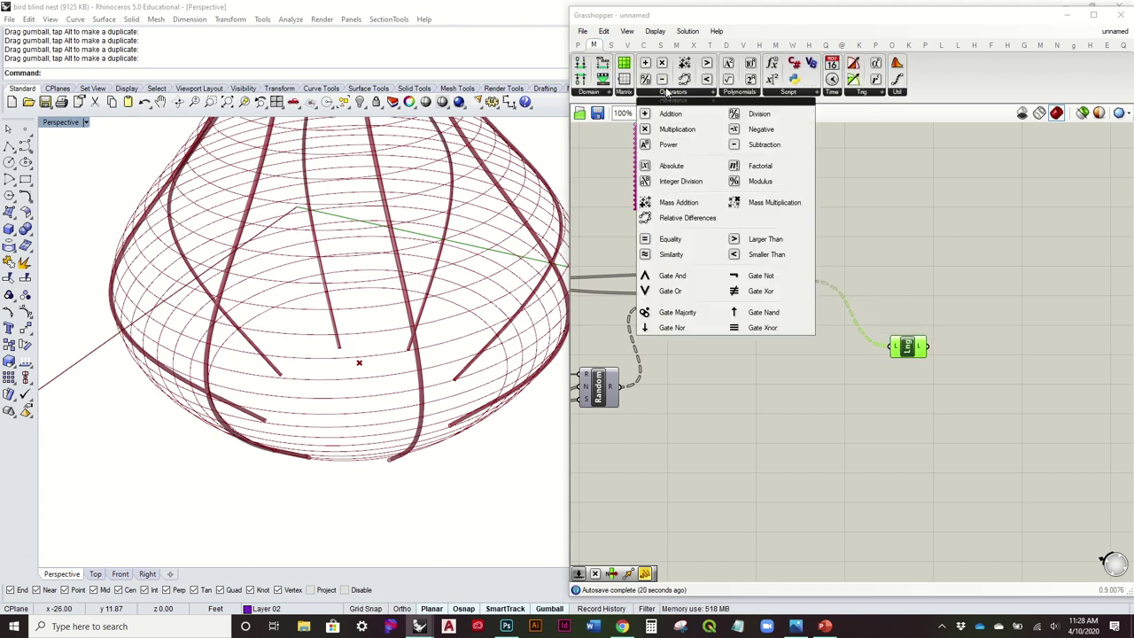
{"action": "left_click", "coordinate": [709, 238]}
{"action": "left_click", "coordinate": [1005, 336]}
{"action": "left_click_drag", "start_coordinate": [906, 346], "coordinate": [905, 327]}
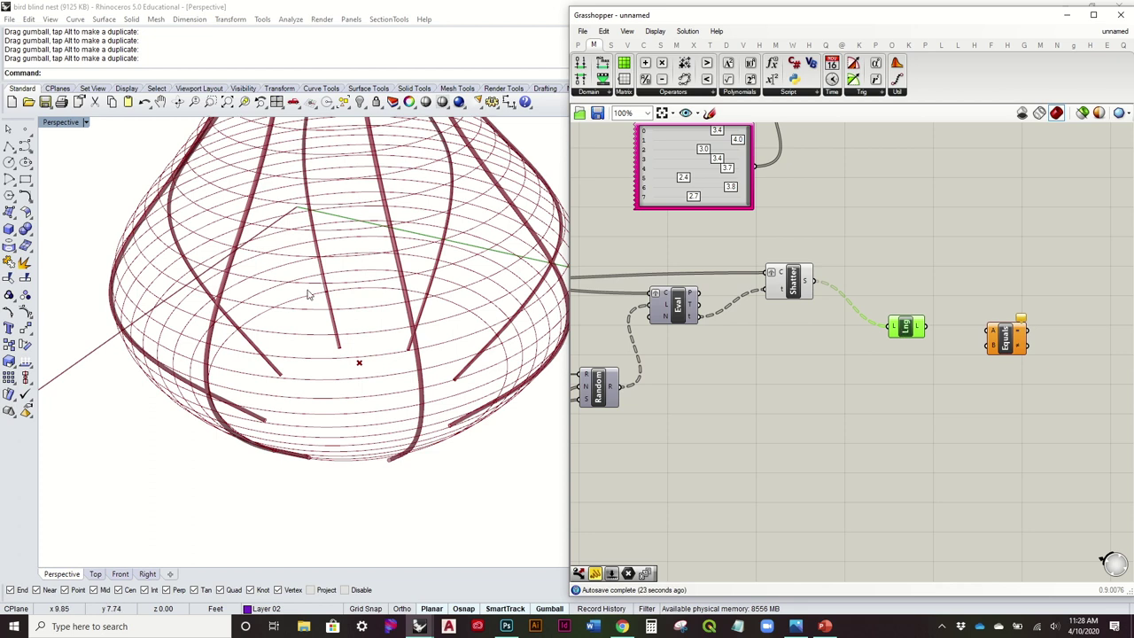
{"action": "left_click_drag", "start_coordinate": [919, 331], "coordinate": [925, 303]}
Add a panel containing the value 3 below the List Length and Equality components.
{"action": "double_click", "coordinate": [842, 396]}
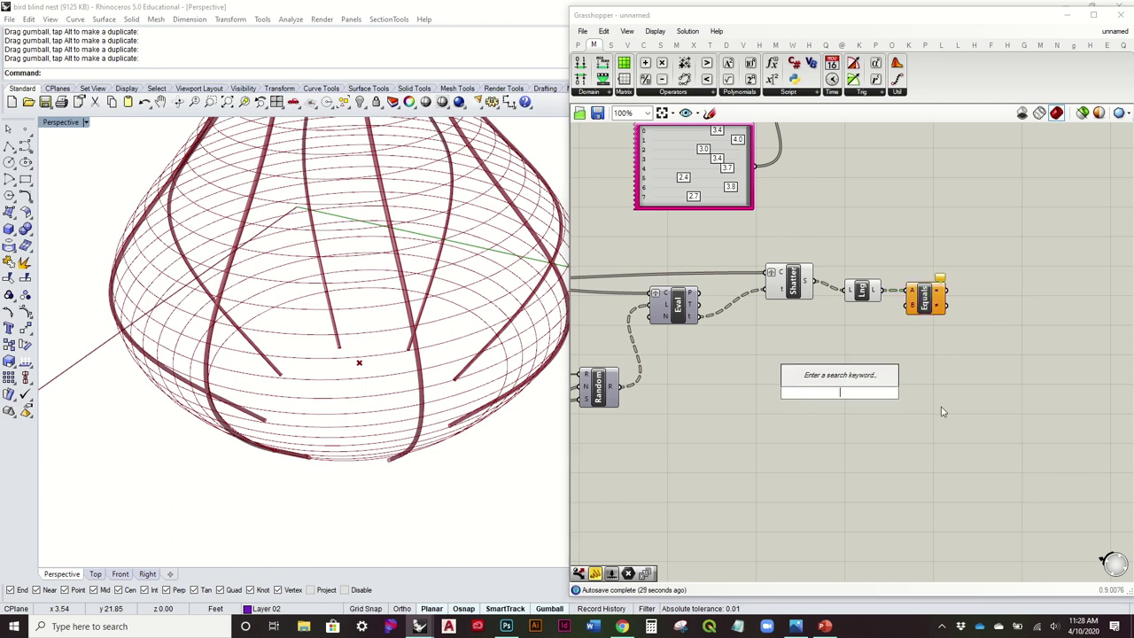
{"action": "type", "text": "3"}
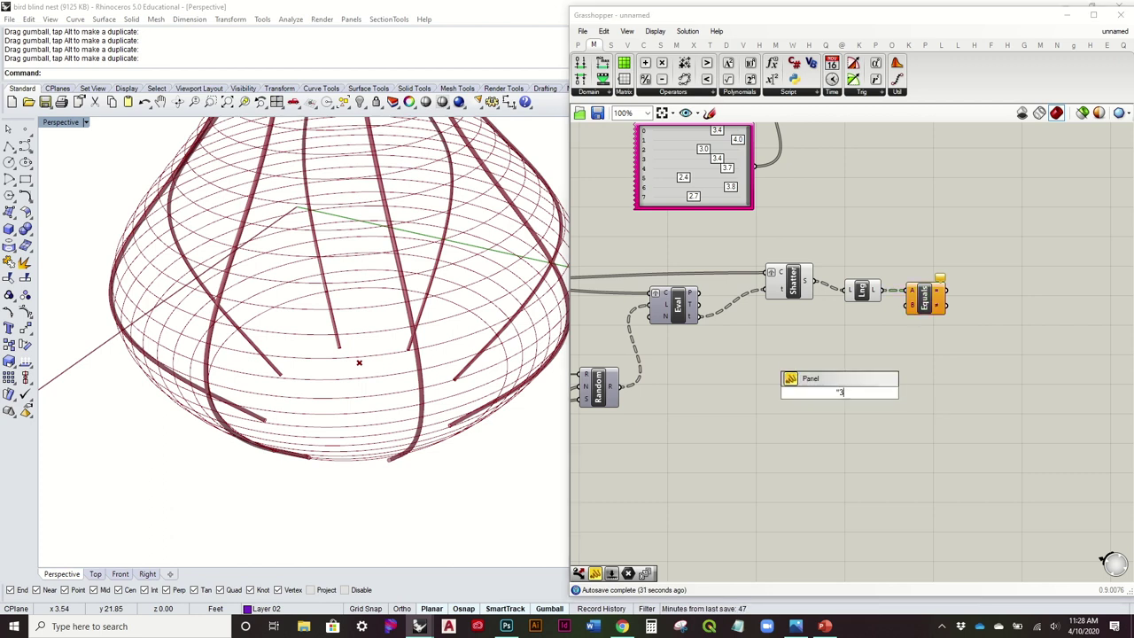
{"action": "key", "text": "Return"}
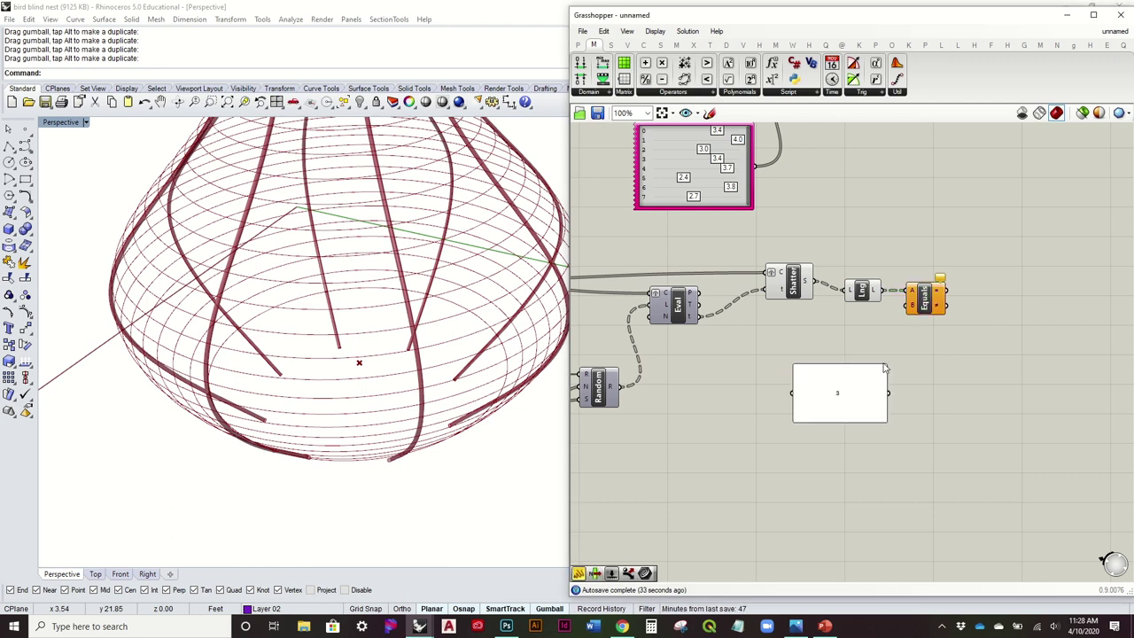
Shrink the panel containing 3 to one line and connect it to the Equality component's B input.
{"action": "left_click_drag", "start_coordinate": [884, 368], "coordinate": [853, 423]}
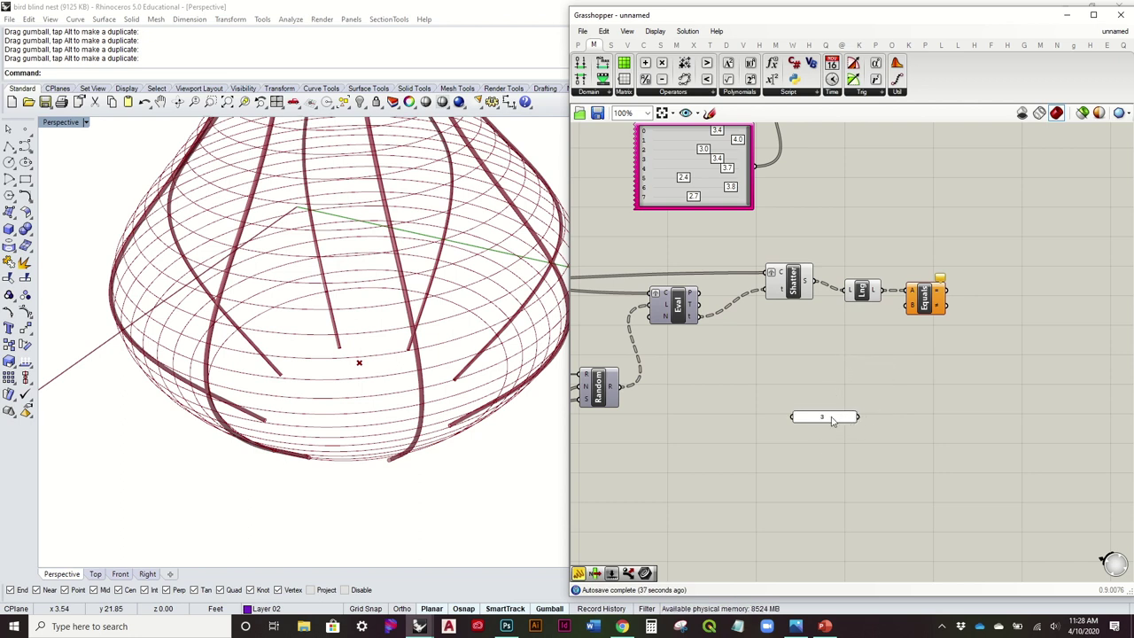
{"action": "left_click_drag", "start_coordinate": [836, 418], "coordinate": [928, 296]}
{"action": "left_click", "coordinate": [912, 222]}
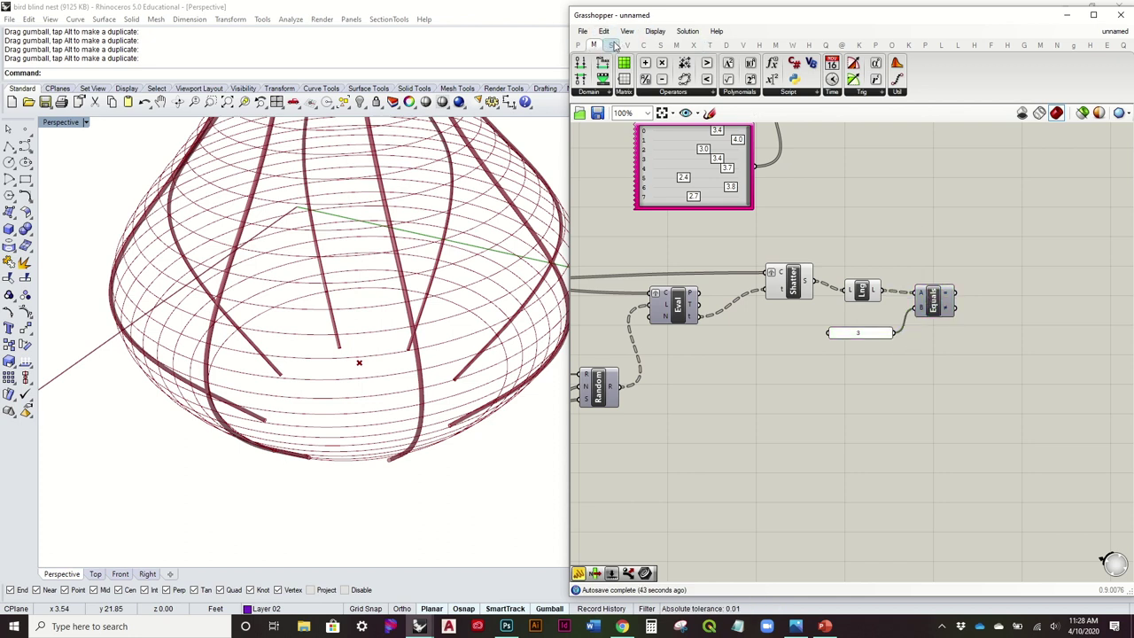
Add a Dispatch component, connecting the Shatter segments to its list input and the Equality result to its pattern input.
{"action": "left_click", "coordinate": [611, 45]}
{"action": "left_click", "coordinate": [618, 93]}
{"action": "left_click_drag", "start_coordinate": [612, 222], "coordinate": [1025, 289]}
{"action": "left_click_drag", "start_coordinate": [810, 282], "coordinate": [1009, 276]}
{"action": "left_click_drag", "start_coordinate": [954, 304], "coordinate": [1004, 300]}
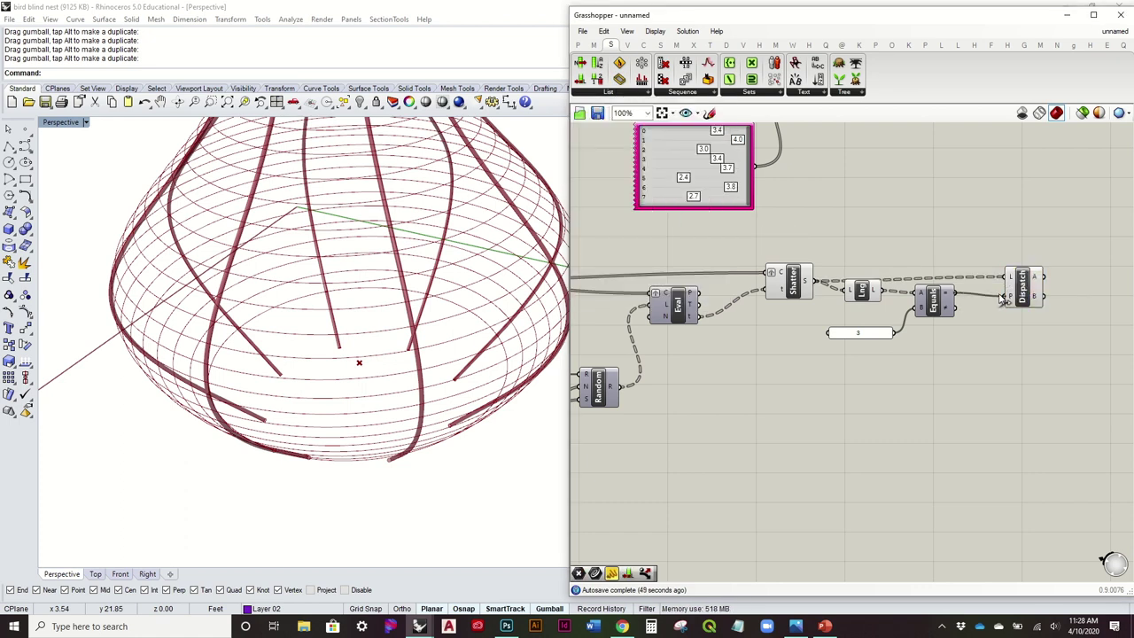
Turn off the preview of the components from the second Shatter through Dispatch.
{"action": "right_click_drag", "start_coordinate": [965, 295], "coordinate": [809, 306]}
{"action": "left_click_drag", "start_coordinate": [895, 384], "coordinate": [621, 221]}
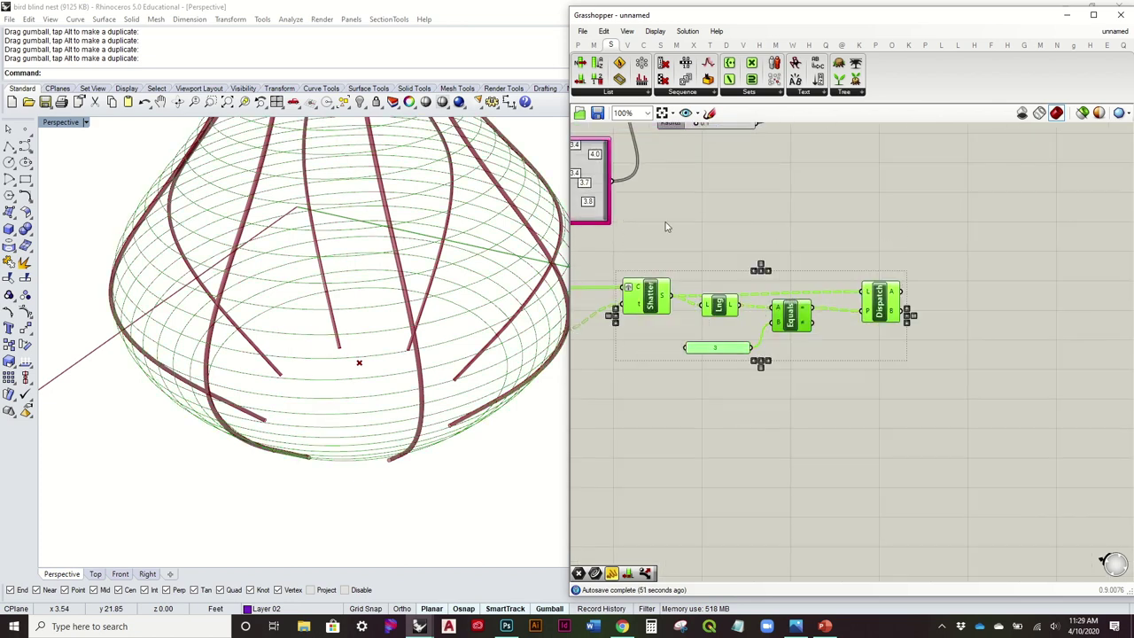
{"action": "right_click", "coordinate": [739, 221]}
{"action": "left_click", "coordinate": [792, 246]}
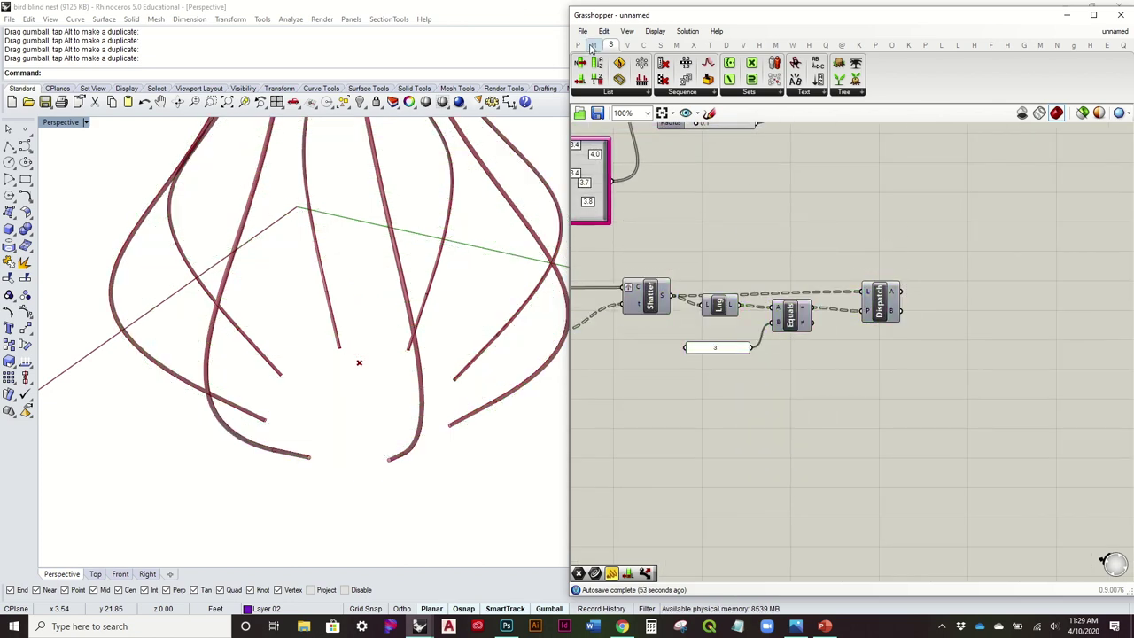
Add a Curve parameter fed by Dispatch's A output and examine its curves in the Perspective viewport.
{"action": "left_click", "coordinate": [578, 45]}
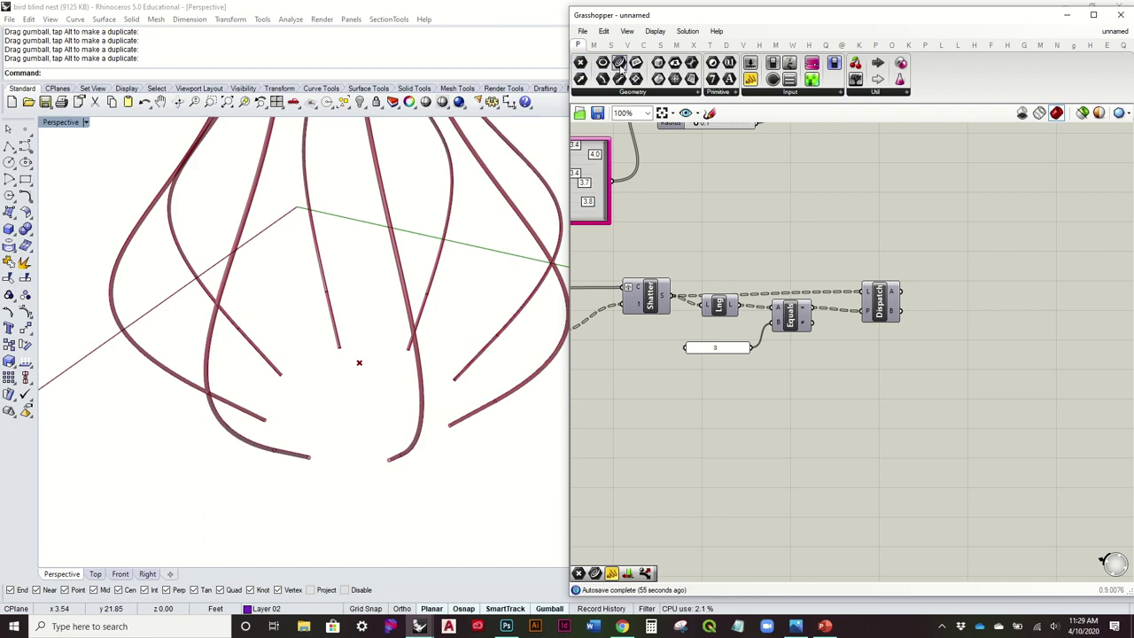
{"action": "left_click_drag", "start_coordinate": [987, 292], "coordinate": [975, 290]}
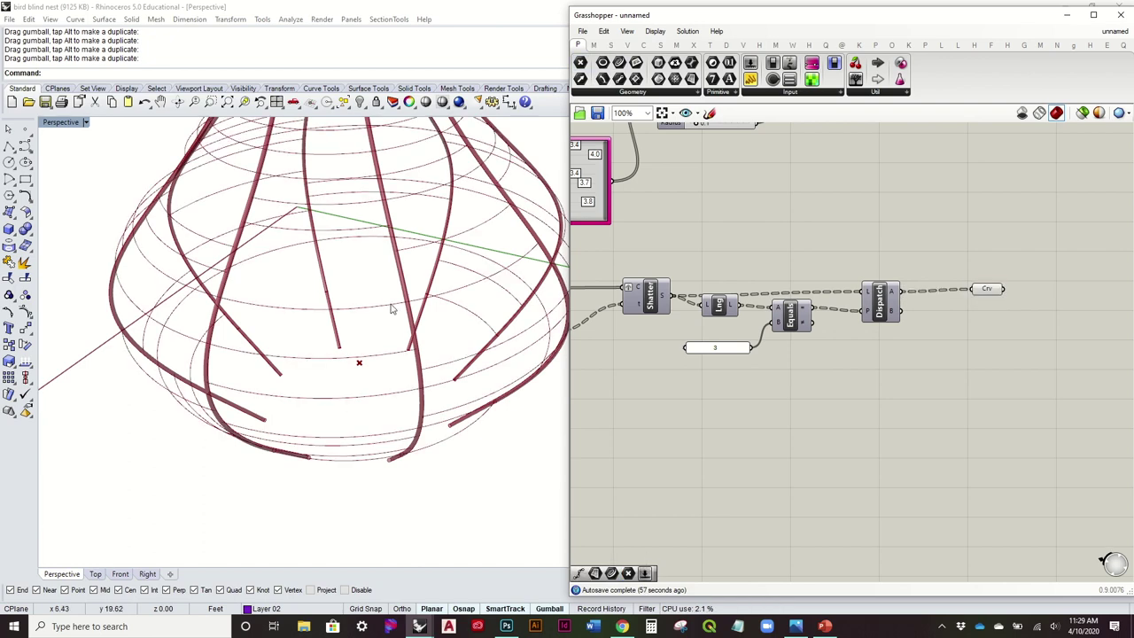
{"action": "scroll", "coordinate": [355, 328], "scroll_direction": "down", "scroll_amount": 5}
{"action": "right_click_drag", "start_coordinate": [352, 317], "coordinate": [399, 304]}
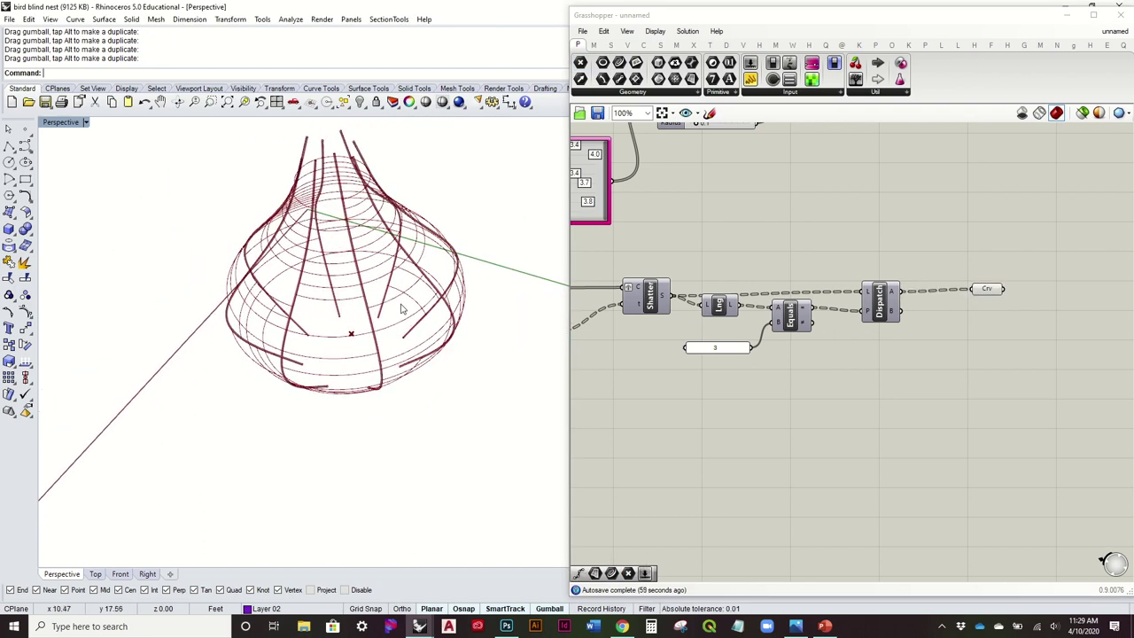
{"action": "scroll", "coordinate": [400, 304], "scroll_direction": "up", "scroll_amount": 5}
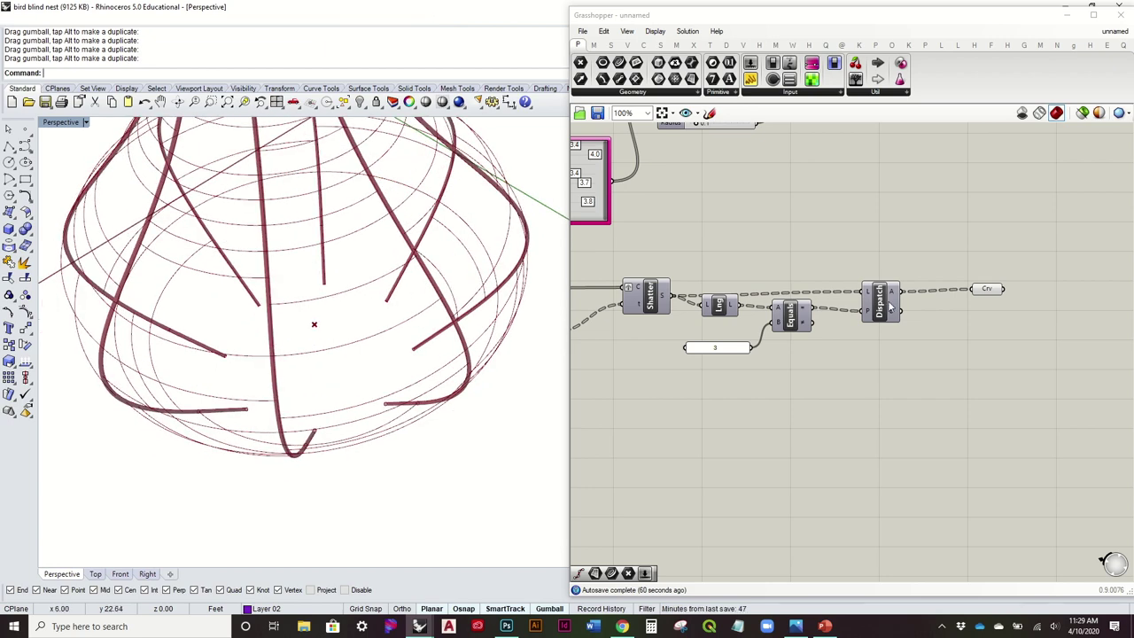
{"action": "right_click_drag", "start_coordinate": [887, 295], "coordinate": [816, 294]}
{"action": "left_click_drag", "start_coordinate": [915, 286], "coordinate": [874, 289]}
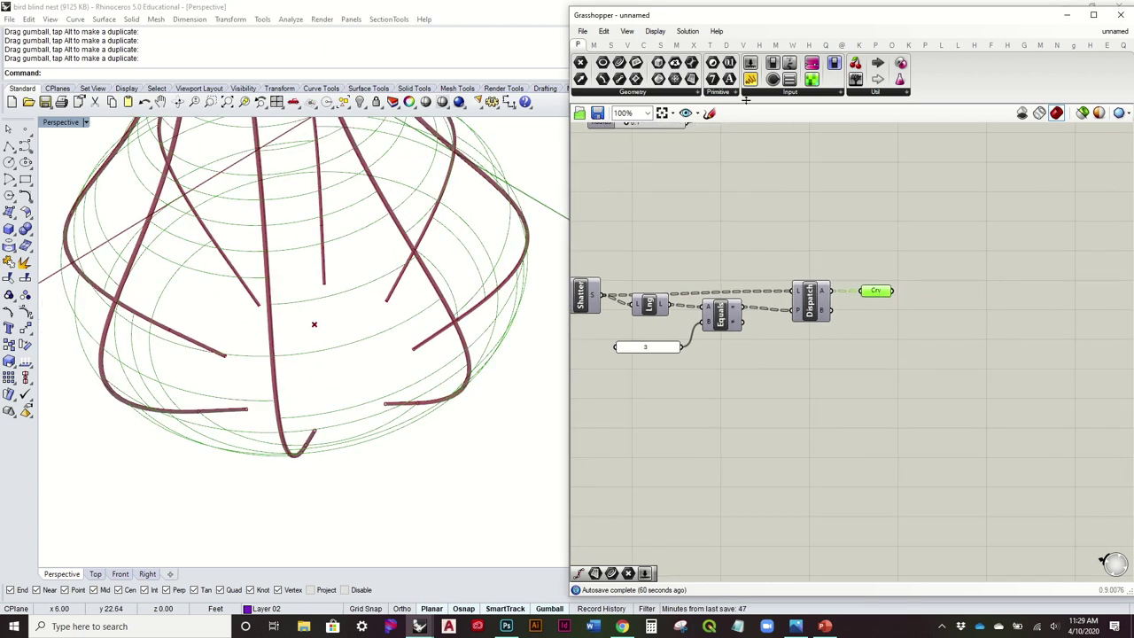
Add a Cull Index component, feed its list input directly from Dispatch's A output, and delete the Curve parameter.
{"action": "left_click", "coordinate": [611, 44]}
{"action": "left_click", "coordinate": [674, 92]}
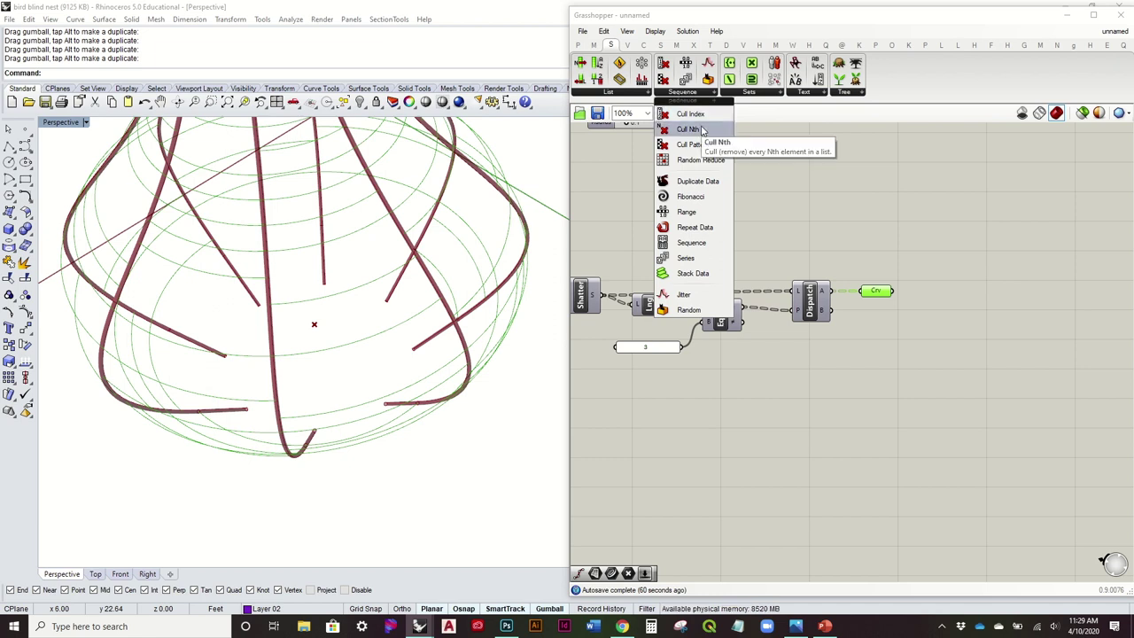
{"action": "left_click_drag", "start_coordinate": [692, 114], "coordinate": [966, 294]}
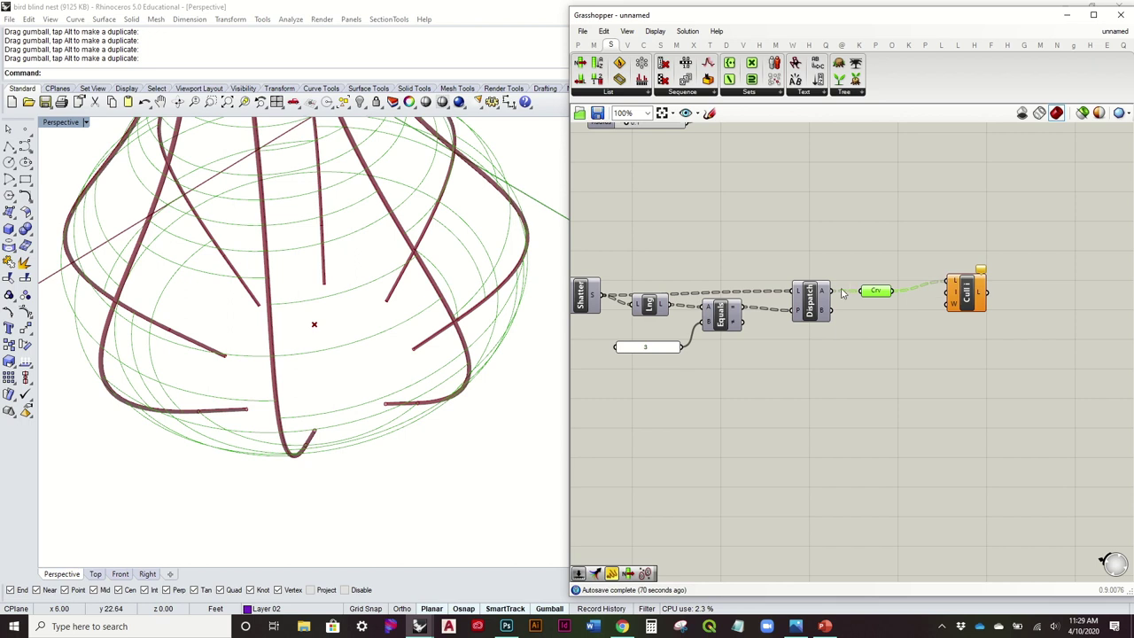
{"action": "left_click_drag", "start_coordinate": [865, 279], "coordinate": [897, 283]}
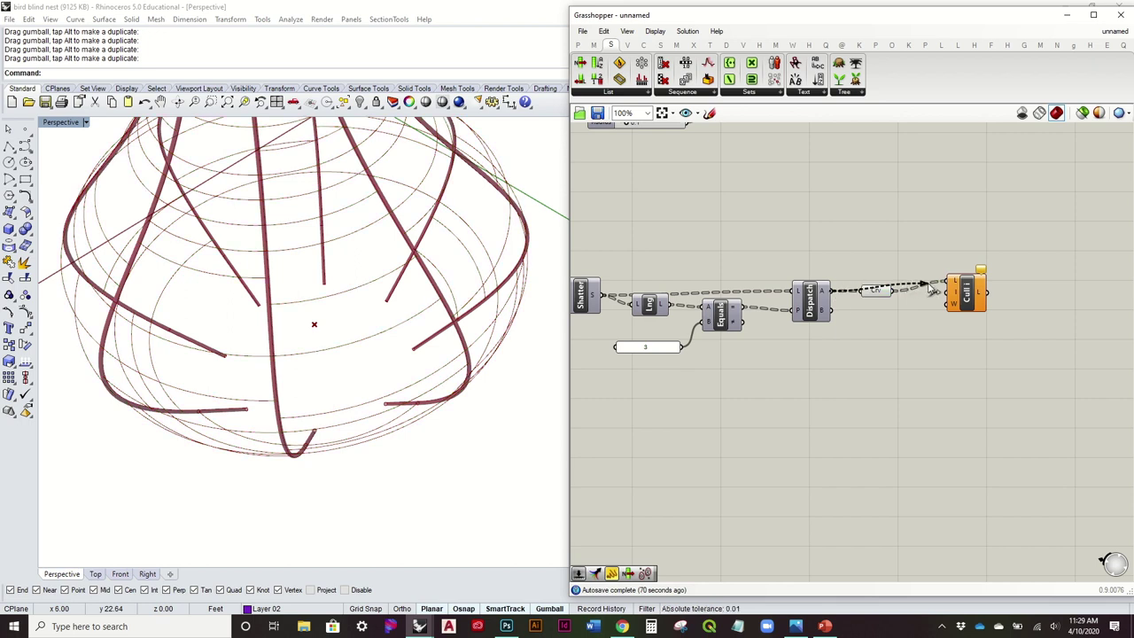
{"action": "left_click", "coordinate": [875, 291]}
{"action": "key", "text": "Delete"}
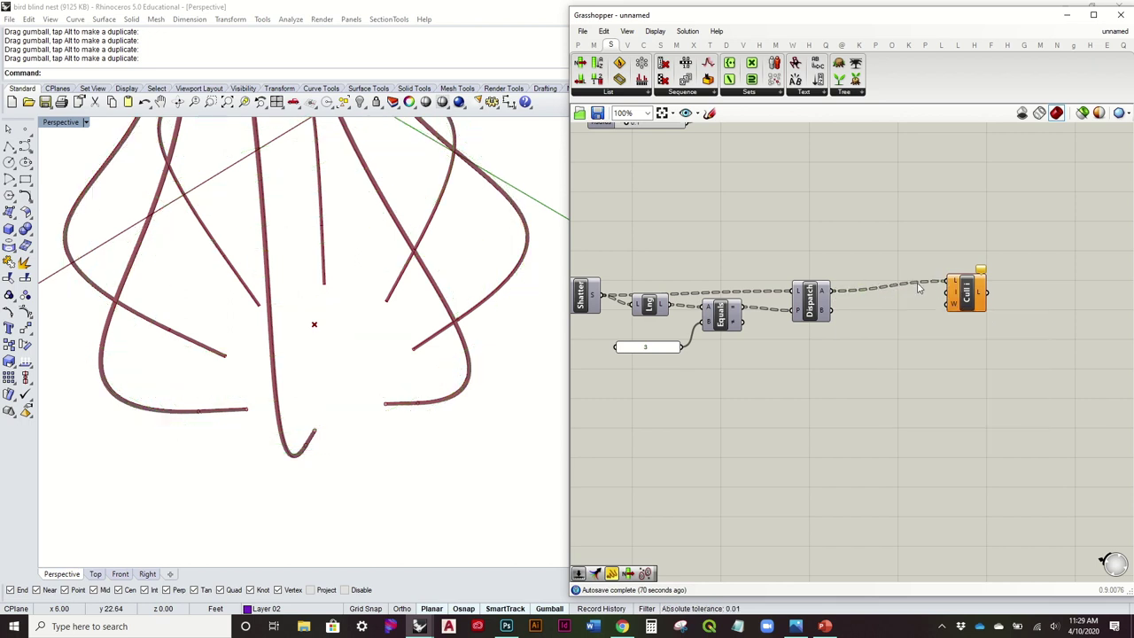
Add a panel containing the value 1 and connect it to Cull Index's index input.
{"action": "double_click", "coordinate": [874, 312]}
{"action": "type", "text": "\""}
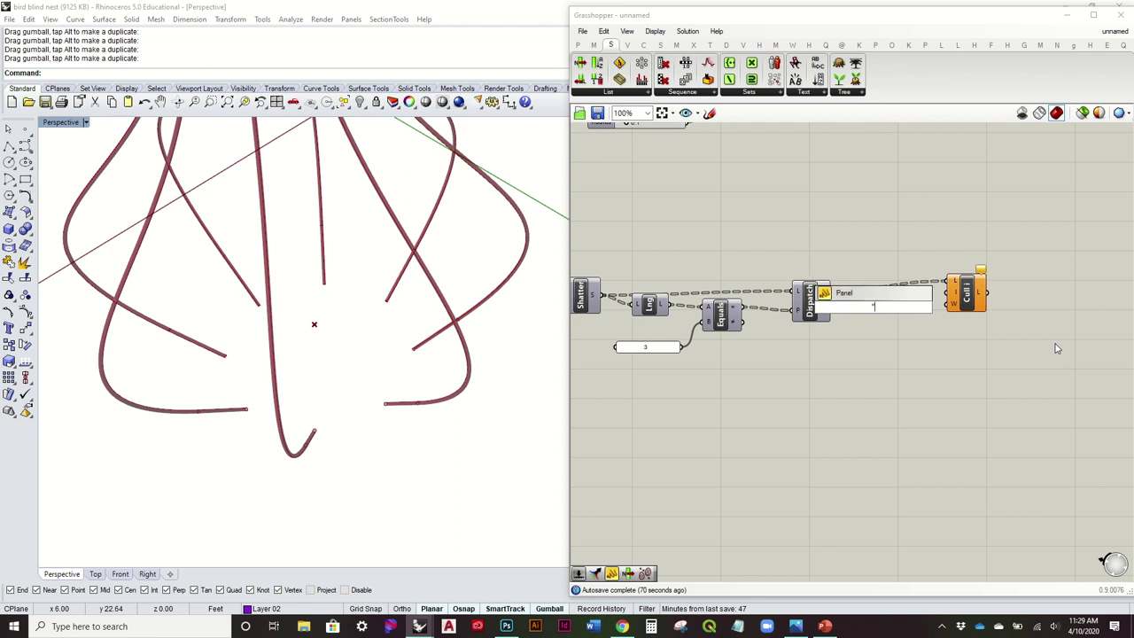
{"action": "type", "text": "1"}
{"action": "key", "text": "Return"}
{"action": "scroll", "coordinate": [967, 278], "scroll_direction": "up", "scroll_amount": 3}
{"action": "left_click_drag", "start_coordinate": [853, 298], "coordinate": [949, 343]}
{"action": "scroll", "coordinate": [335, 328], "scroll_direction": "down", "scroll_amount": 6}
{"action": "right_click_drag", "start_coordinate": [340, 324], "coordinate": [532, 237]}
Tidy the positions of the panel containing 1 and the Cull Index component beside Dispatch.
{"action": "left_click", "coordinate": [753, 232]}
{"action": "scroll", "coordinate": [753, 232], "scroll_direction": "down", "scroll_amount": 4}
{"action": "left_click_drag", "start_coordinate": [677, 306], "coordinate": [678, 319]}
{"action": "left_click_drag", "start_coordinate": [1024, 337], "coordinate": [890, 241]}
{"action": "left_click_drag", "start_coordinate": [989, 276], "coordinate": [987, 267]}
{"action": "left_click", "coordinate": [951, 219]}
{"action": "right_click_drag", "start_coordinate": [951, 220], "coordinate": [843, 210]}
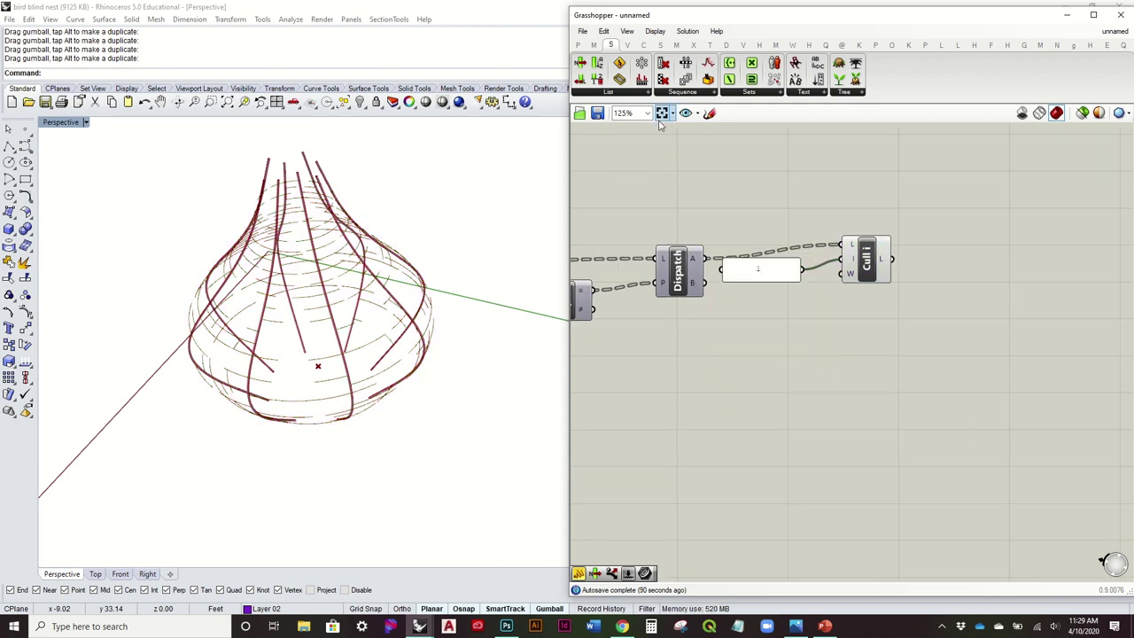
{"action": "right_click_drag", "start_coordinate": [265, 319], "coordinate": [310, 279]}
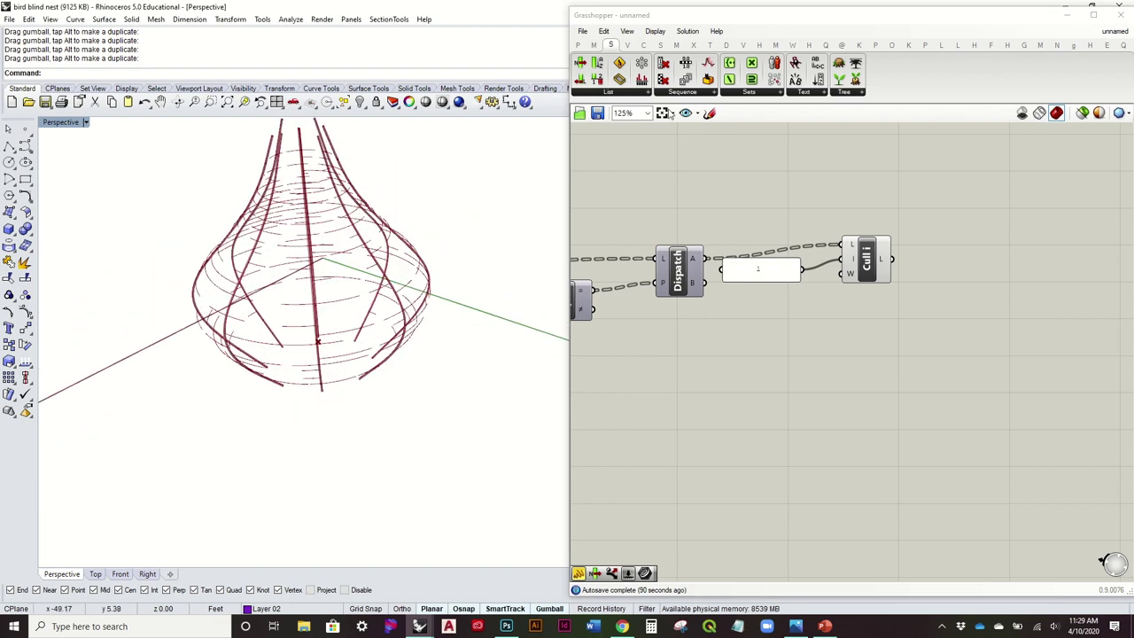
{"action": "left_click", "coordinate": [690, 139]}
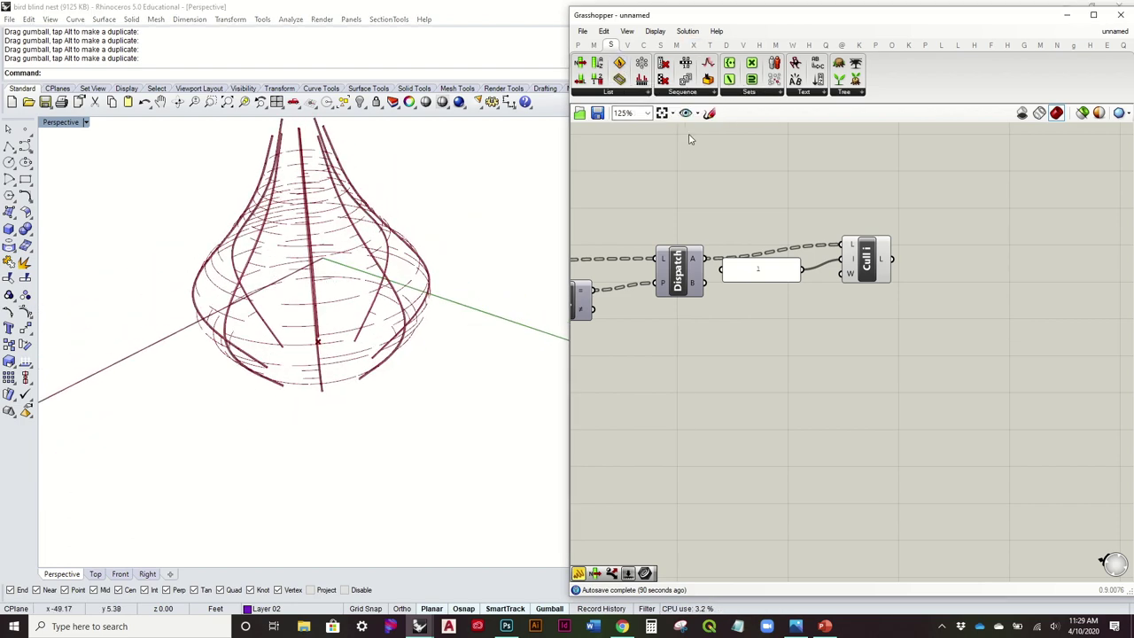
{"action": "right_click_drag", "start_coordinate": [710, 189], "coordinate": [793, 203]}
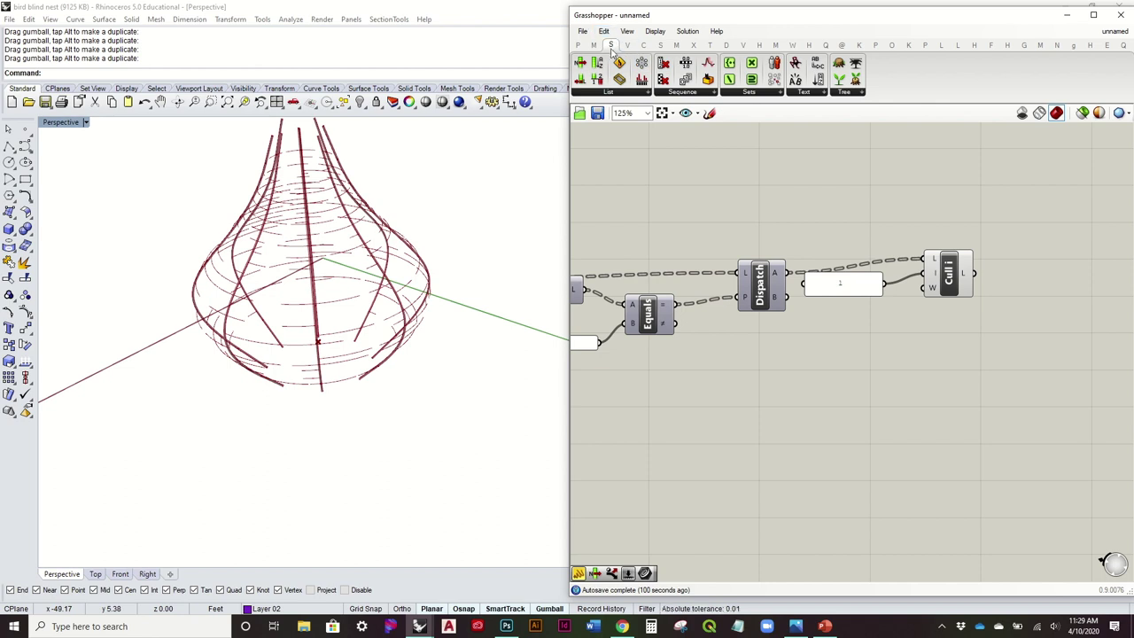
{"action": "left_click", "coordinate": [853, 95]}
{"action": "left_click", "coordinate": [731, 195]}
{"action": "right_click_drag", "start_coordinate": [834, 192], "coordinate": [796, 197]}
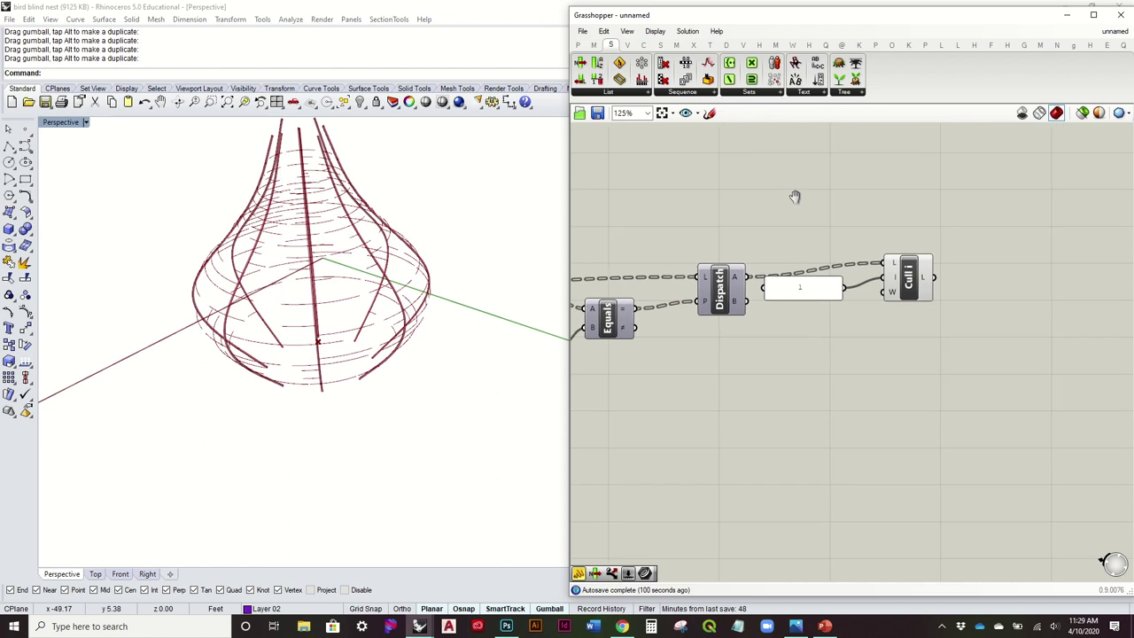
{"action": "right_click", "coordinate": [741, 279]}
{"action": "left_click", "coordinate": [767, 349]}
{"action": "right_click", "coordinate": [741, 306]}
{"action": "key", "text": "ctrl+z"}
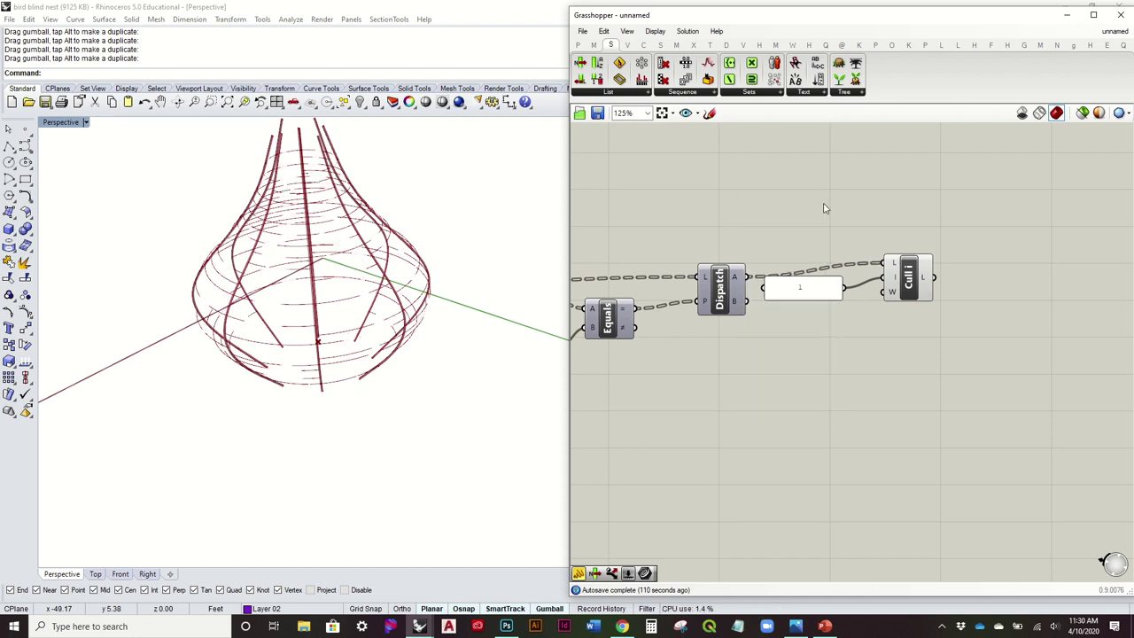
Flatten the Cull Index list output and Dispatch's B output.
{"action": "right_click", "coordinate": [925, 279]}
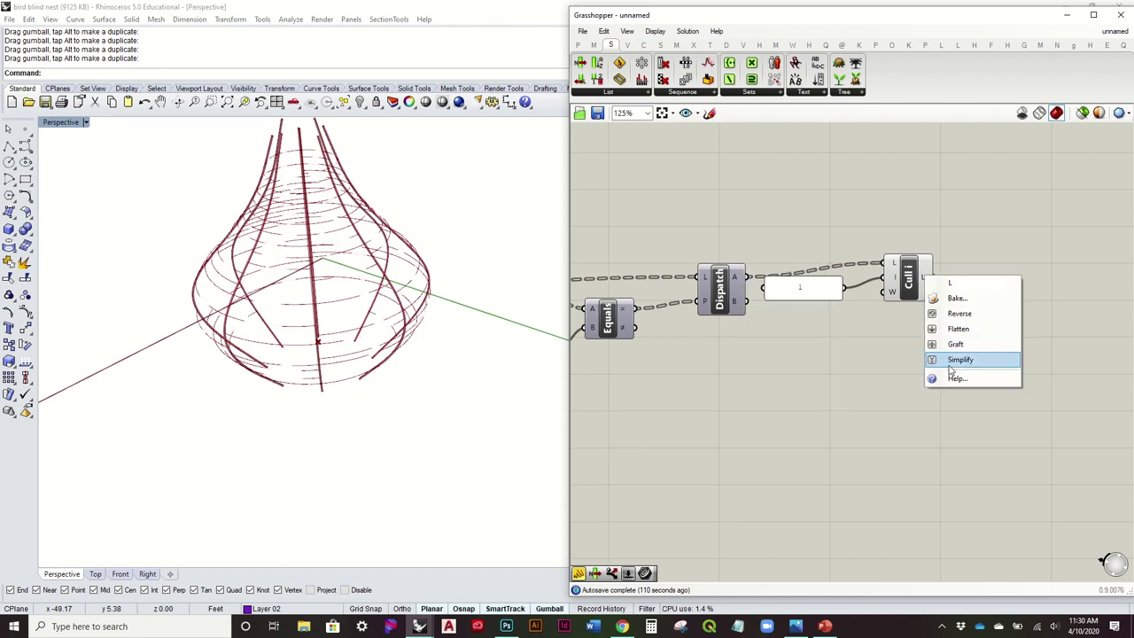
{"action": "left_click", "coordinate": [948, 330]}
{"action": "right_click", "coordinate": [740, 307]}
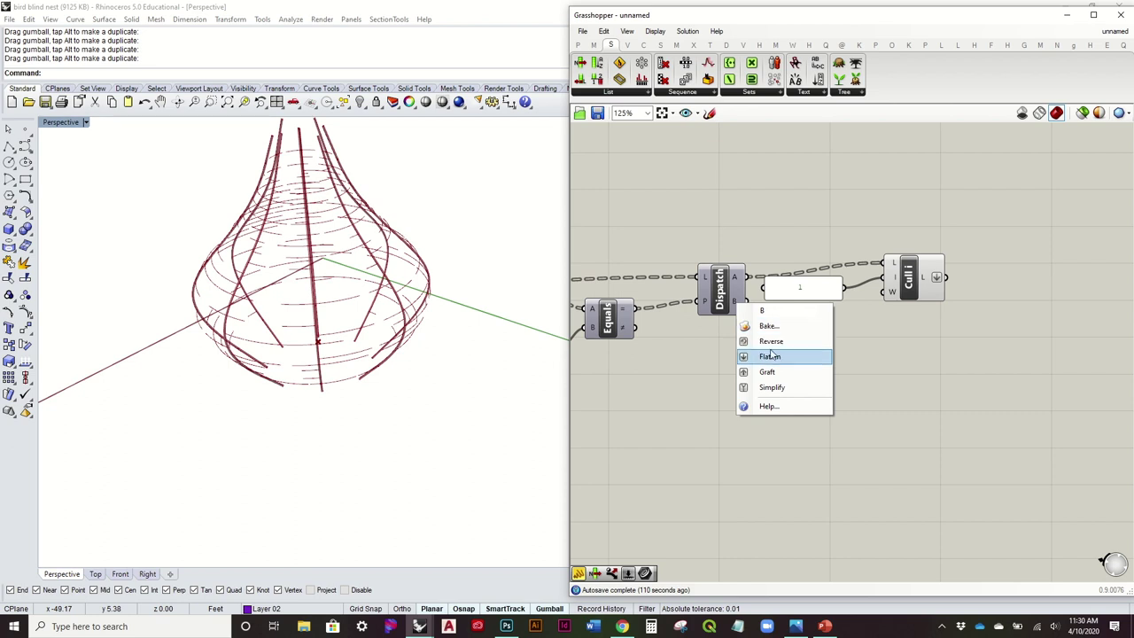
{"action": "left_click", "coordinate": [771, 356]}
{"action": "right_click_drag", "start_coordinate": [853, 343], "coordinate": [797, 356]}
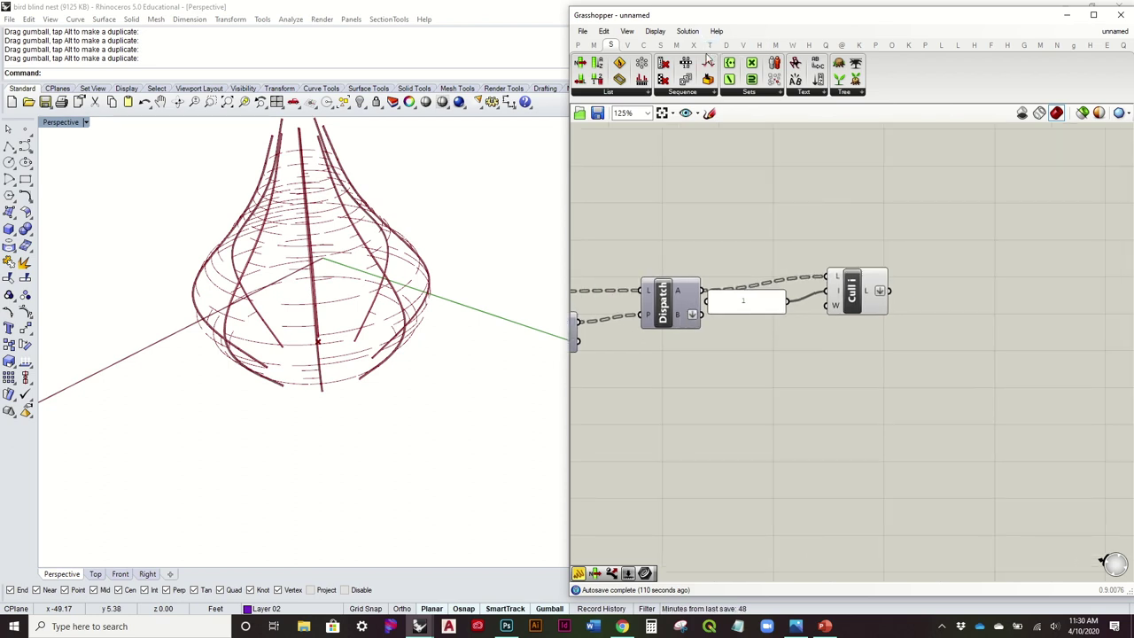
{"action": "left_click", "coordinate": [644, 45]}
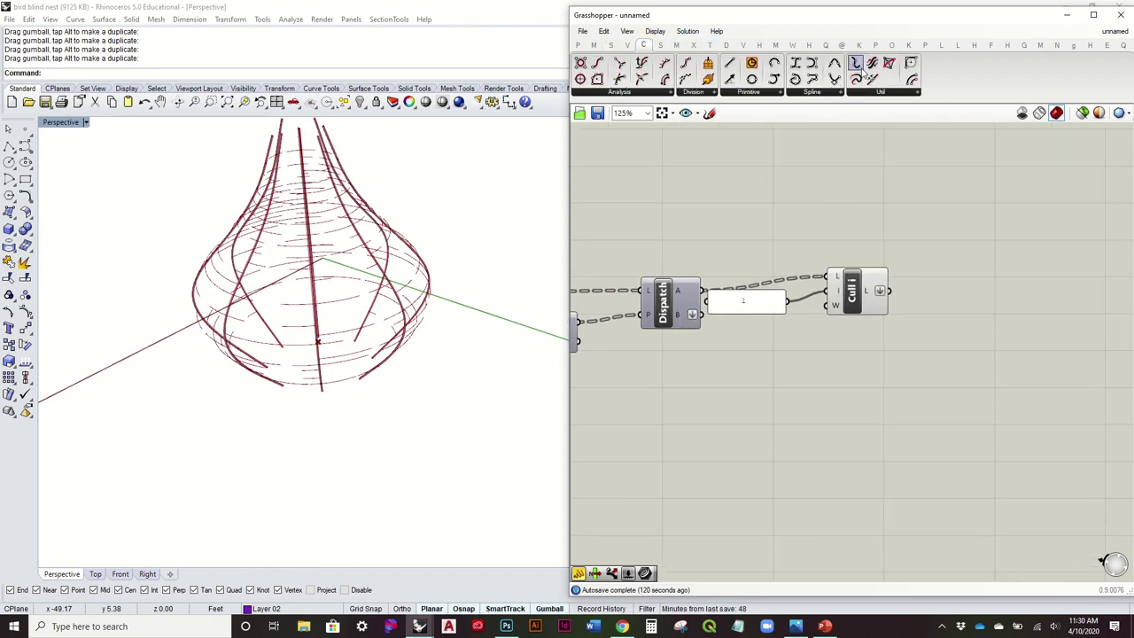
{"action": "left_click_drag", "start_coordinate": [871, 80], "coordinate": [1002, 328]}
{"action": "left_click_drag", "start_coordinate": [897, 295], "coordinate": [977, 318]}
{"action": "left_click_drag", "start_coordinate": [703, 317], "coordinate": [931, 344]}
{"action": "left_click", "coordinate": [1008, 327]}
{"action": "key", "text": "Delete"}
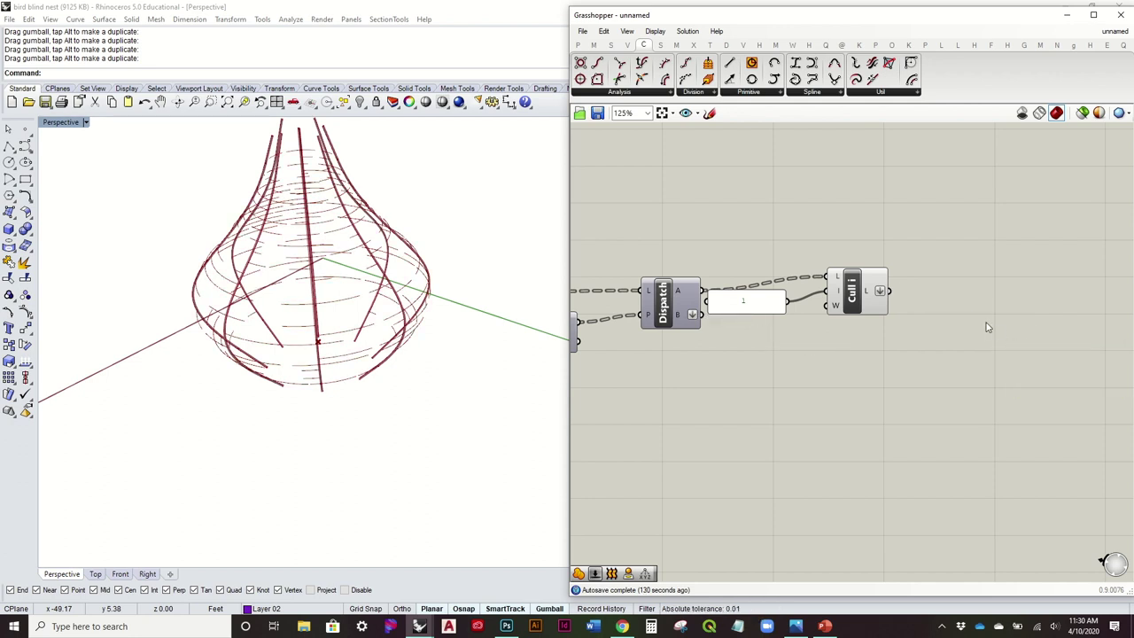
Move Cull Index and its index panel together above the Dispatch component's row.
{"action": "left_click_drag", "start_coordinate": [925, 377], "coordinate": [778, 221]}
{"action": "left_click_drag", "start_coordinate": [849, 290], "coordinate": [845, 245]}
{"action": "left_click", "coordinate": [815, 162]}
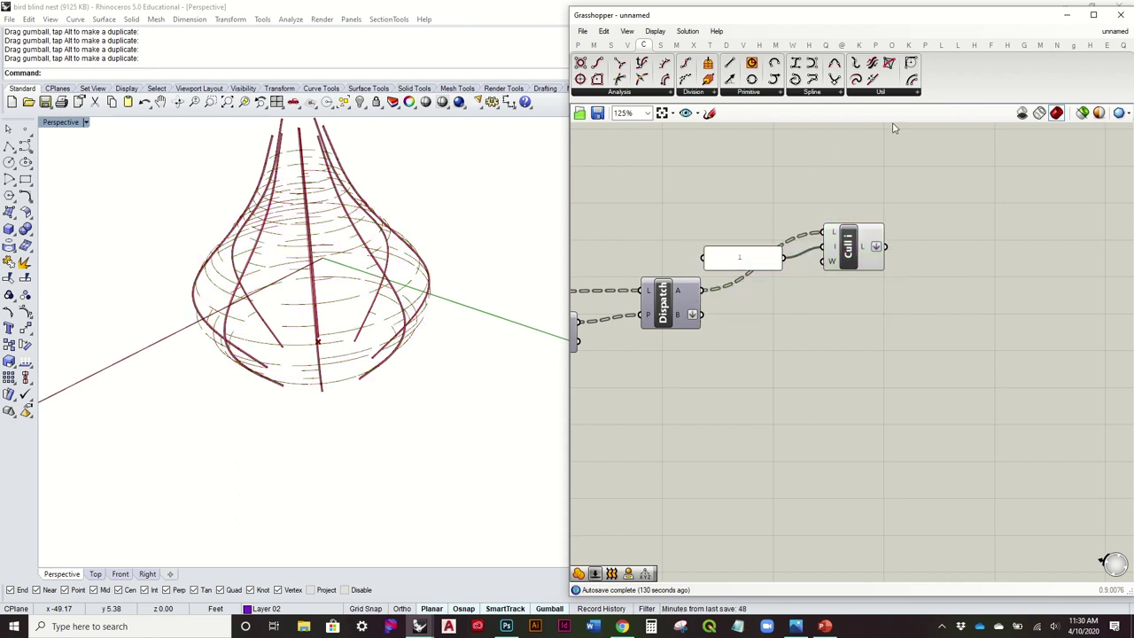
Add a Merge component, connecting the Cull Index output to D1 and Dispatch's B output to D2.
{"action": "left_click", "coordinate": [610, 45]}
{"action": "left_click", "coordinate": [840, 94]}
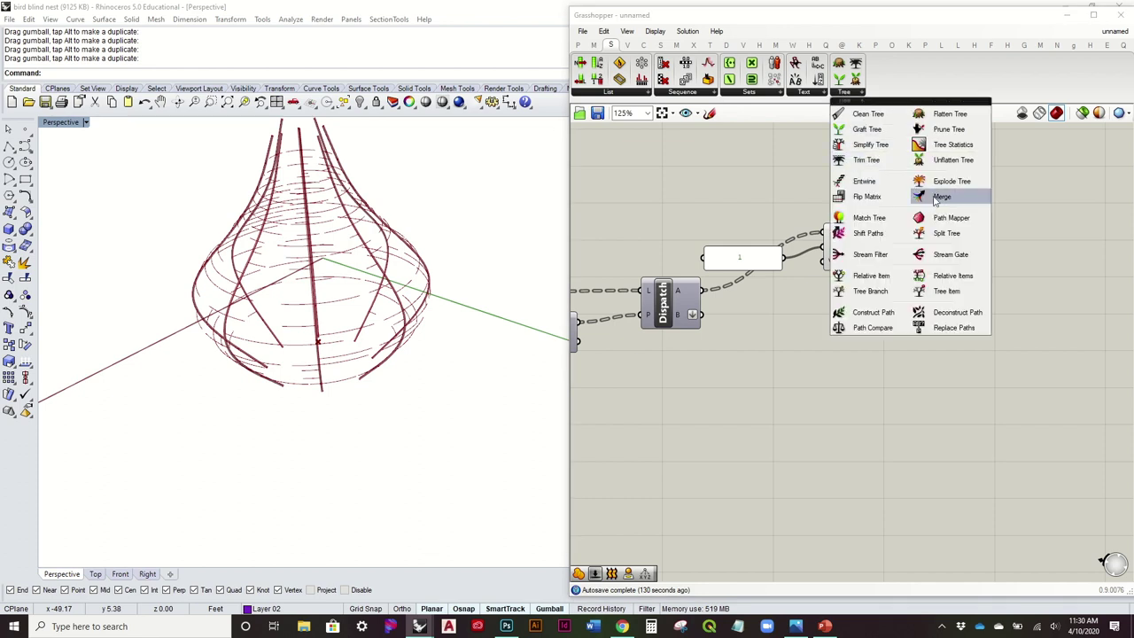
{"action": "left_click", "coordinate": [938, 204]}
{"action": "left_click", "coordinate": [988, 296]}
{"action": "left_click_drag", "start_coordinate": [960, 284], "coordinate": [962, 285]}
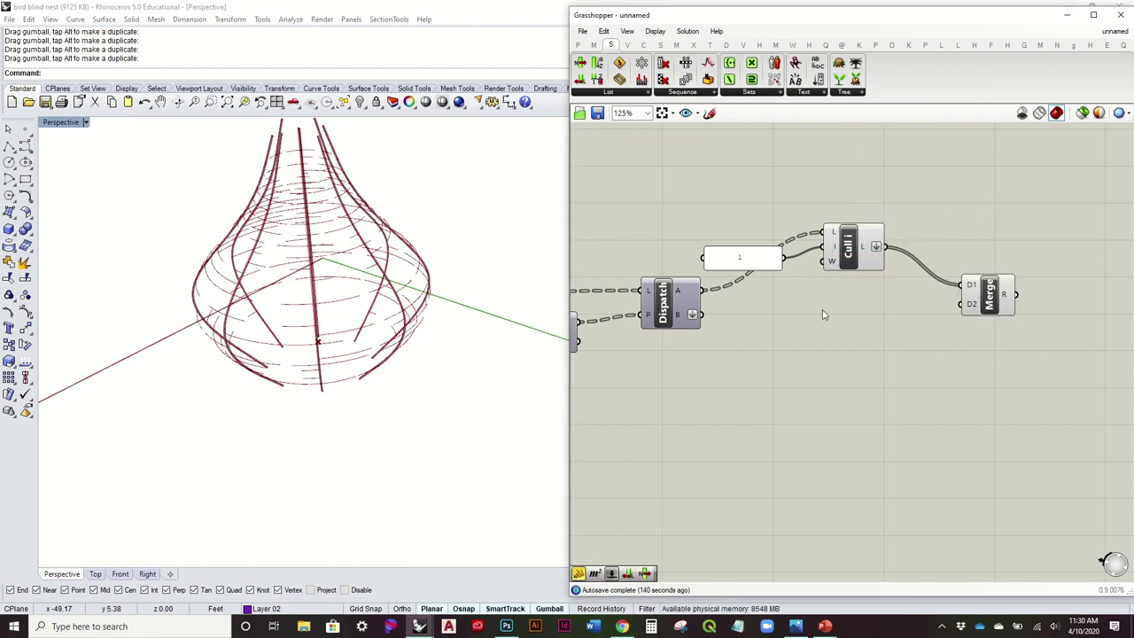
{"action": "left_click_drag", "start_coordinate": [702, 315], "coordinate": [962, 304]}
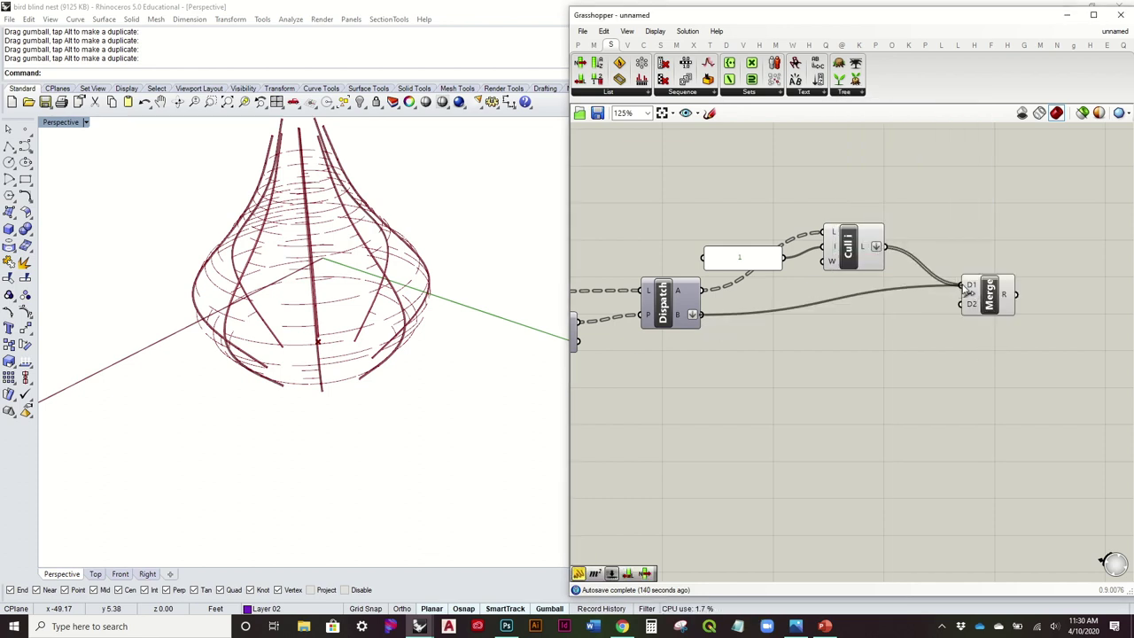
Turn off the preview of Cull Index and reposition the Merge component slightly lower and closer to it.
{"action": "left_click_drag", "start_coordinate": [893, 347], "coordinate": [755, 193]}
{"action": "right_click", "coordinate": [830, 174]}
{"action": "left_click", "coordinate": [873, 202]}
{"action": "right_click_drag", "start_coordinate": [344, 331], "coordinate": [358, 353]}
{"action": "left_click", "coordinate": [999, 317]}
{"action": "left_click_drag", "start_coordinate": [996, 299], "coordinate": [976, 313]}
{"action": "left_click", "coordinate": [983, 242]}
Add a Pipe component with the Merge result as its curve input, and turn off Merge's preview.
{"action": "right_click_drag", "start_coordinate": [983, 242], "coordinate": [854, 245]}
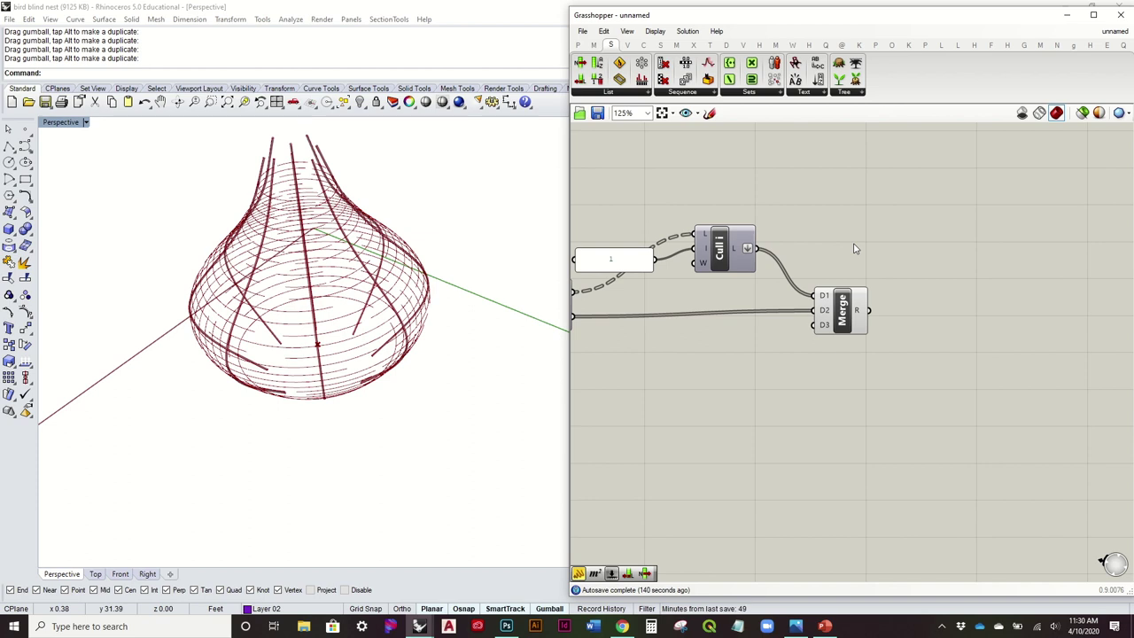
{"action": "left_click", "coordinate": [659, 49]}
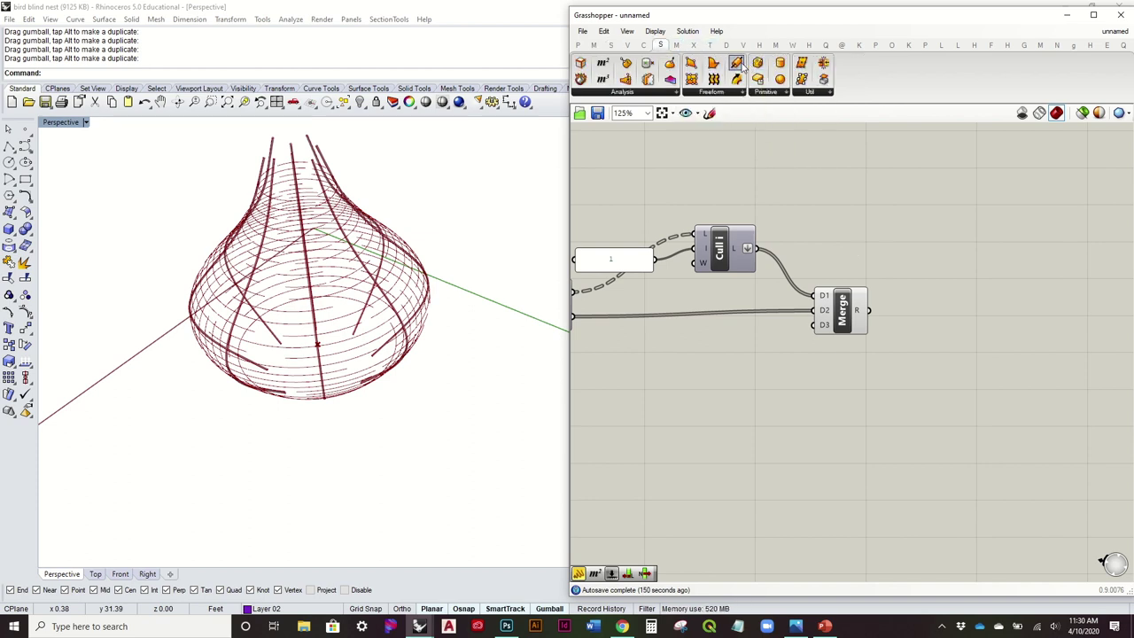
{"action": "left_click_drag", "start_coordinate": [947, 292], "coordinate": [946, 316]}
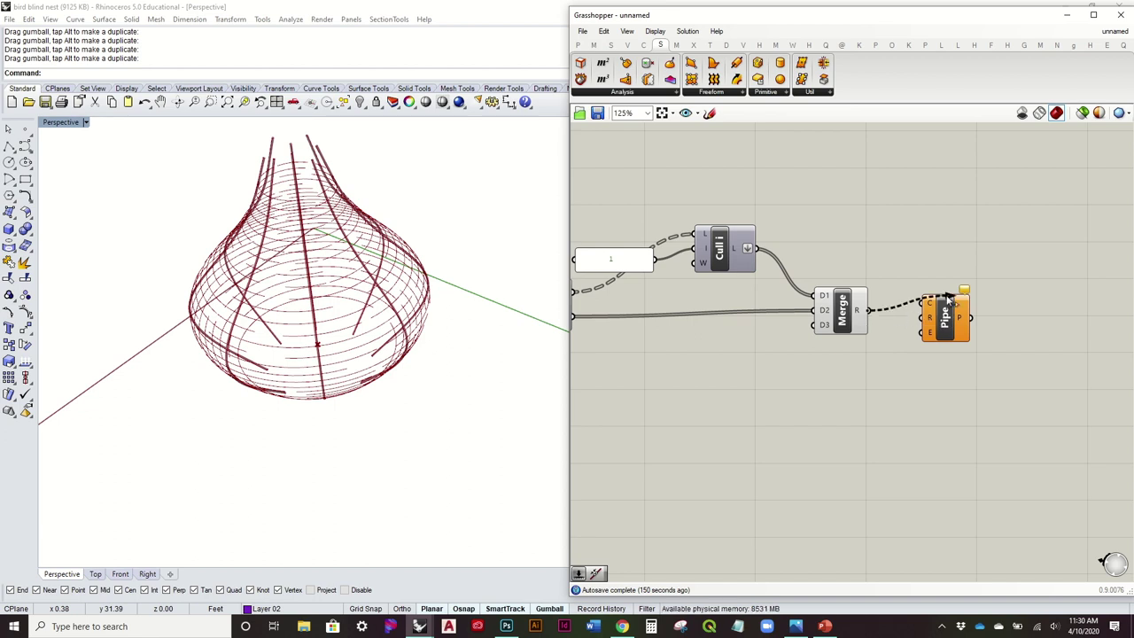
{"action": "left_click_drag", "start_coordinate": [919, 306], "coordinate": [922, 303]}
{"action": "right_click", "coordinate": [836, 316]}
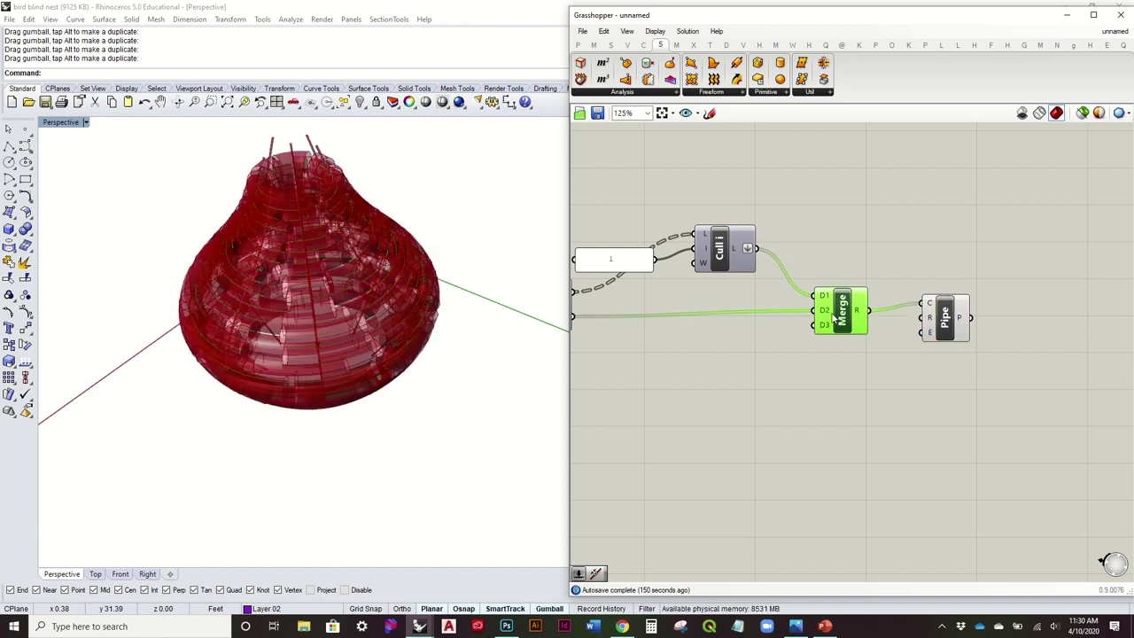
{"action": "left_click", "coordinate": [866, 332]}
Add a number slider set to 0.75 below the Merge component.
{"action": "double_click", "coordinate": [826, 373]}
{"action": "type", "text": ".75"}
{"action": "key", "text": "Return"}
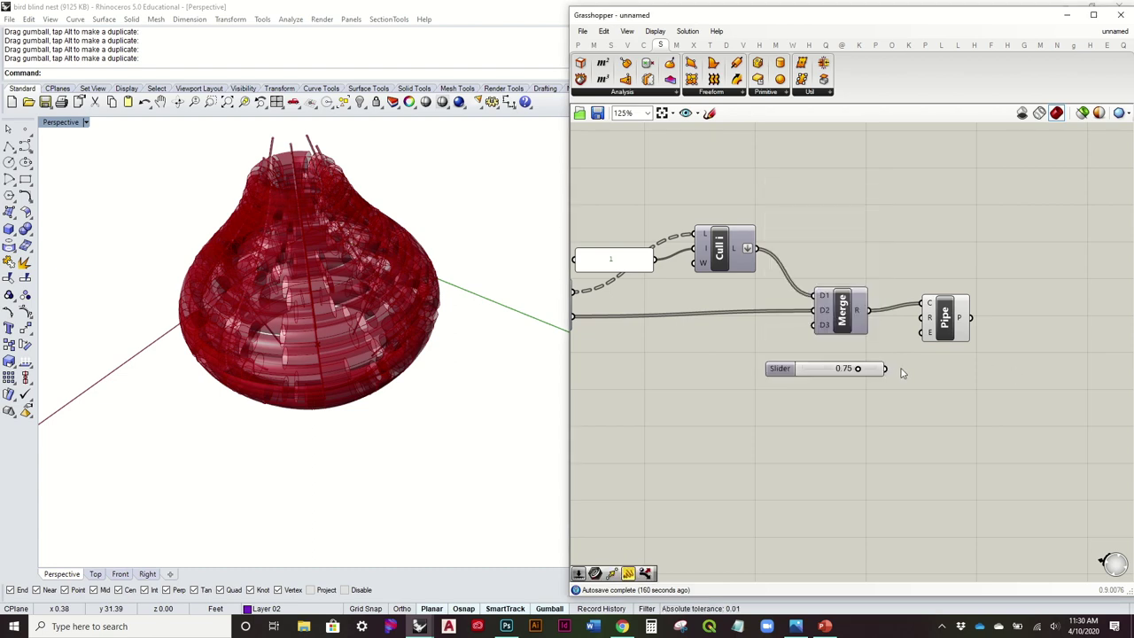
Connect the new slider to the radius input of the merged segments' Pipe and set it to 0.41.
{"action": "left_click_drag", "start_coordinate": [887, 369], "coordinate": [921, 318]}
{"action": "right_click_drag", "start_coordinate": [431, 292], "coordinate": [409, 325]}
{"action": "scroll", "coordinate": [410, 325], "scroll_direction": "up", "scroll_amount": 4}
{"action": "scroll", "coordinate": [409, 329], "scroll_direction": "up", "scroll_amount": 2}
{"action": "left_click_drag", "start_coordinate": [856, 370], "coordinate": [838, 383]}
{"action": "scroll", "coordinate": [345, 312], "scroll_direction": "down", "scroll_amount": 7}
{"action": "right_click_drag", "start_coordinate": [341, 383], "coordinate": [341, 336]}
{"action": "scroll", "coordinate": [328, 302], "scroll_direction": "up", "scroll_amount": 6}
{"action": "right_click_drag", "start_coordinate": [450, 310], "coordinate": [428, 294]}
{"action": "scroll", "coordinate": [384, 286], "scroll_direction": "down", "scroll_amount": 3}
{"action": "scroll", "coordinate": [901, 327], "scroll_direction": "up", "scroll_amount": 2}
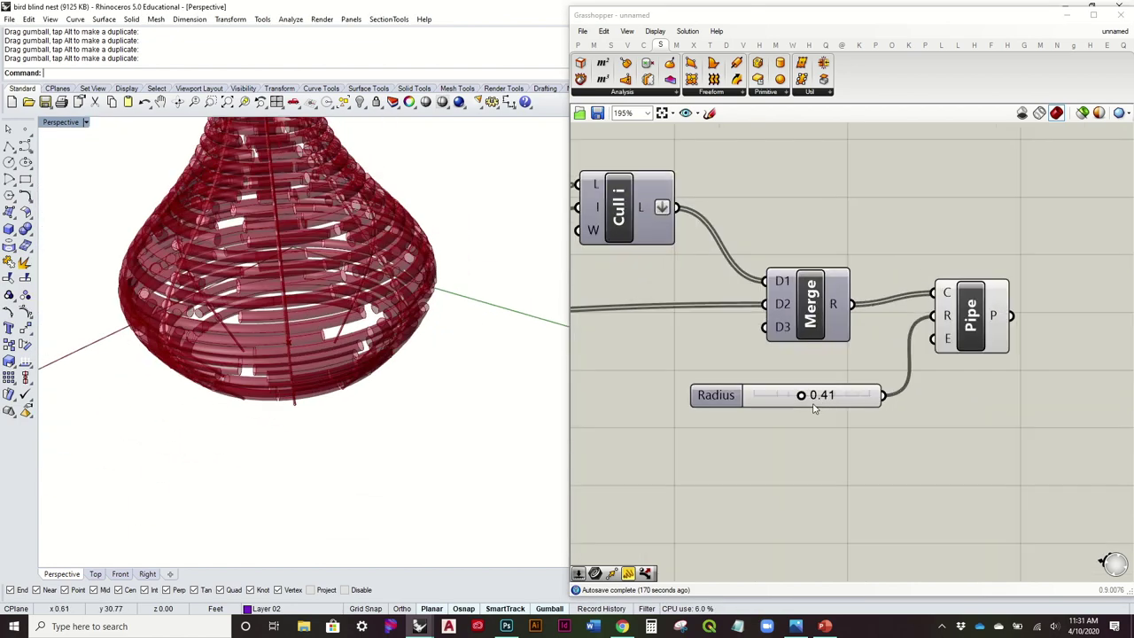
Reduce the radius of the merged segments' Pipe slightly further to thin the rings.
{"action": "left_click_drag", "start_coordinate": [805, 395], "coordinate": [791, 403]}
{"action": "right_click_drag", "start_coordinate": [434, 393], "coordinate": [503, 406]}
{"action": "scroll", "coordinate": [503, 406], "scroll_direction": "down", "scroll_amount": 4}
{"action": "right_click_drag", "start_coordinate": [492, 363], "coordinate": [445, 385]}
{"action": "scroll", "coordinate": [408, 422], "scroll_direction": "up", "scroll_amount": 8}
{"action": "scroll", "coordinate": [411, 417], "scroll_direction": "down", "scroll_amount": 5}
{"action": "scroll", "coordinate": [762, 341], "scroll_direction": "down", "scroll_amount": 2}
{"action": "right_click_drag", "start_coordinate": [332, 492], "coordinate": [332, 433]}
{"action": "scroll", "coordinate": [814, 375], "scroll_direction": "down", "scroll_amount": 3}
Set the Radius slider of the extended vertical curves' Pipe to 0.2.
{"action": "right_click_drag", "start_coordinate": [696, 288], "coordinate": [839, 309]}
{"action": "scroll", "coordinate": [680, 245], "scroll_direction": "up", "scroll_amount": 4}
{"action": "scroll", "coordinate": [681, 248], "scroll_direction": "up", "scroll_amount": 2}
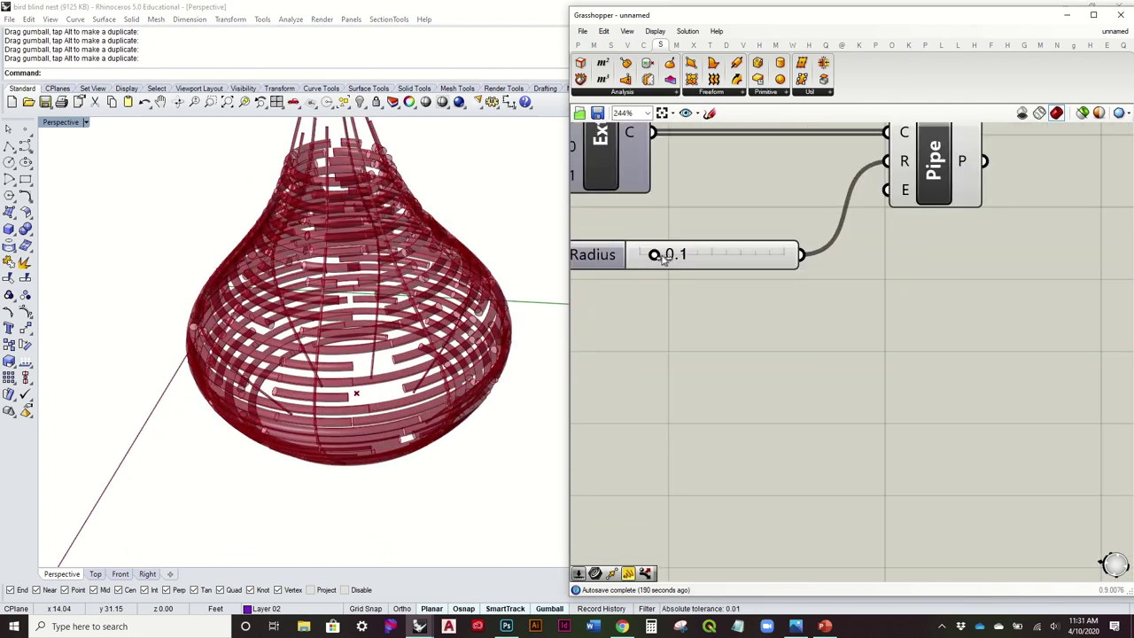
{"action": "left_click_drag", "start_coordinate": [663, 258], "coordinate": [672, 257]}
{"action": "right_click_drag", "start_coordinate": [471, 275], "coordinate": [434, 326]}
{"action": "scroll", "coordinate": [437, 226], "scroll_direction": "down", "scroll_amount": 6}
{"action": "scroll", "coordinate": [404, 266], "scroll_direction": "up", "scroll_amount": 6}
{"action": "scroll", "coordinate": [434, 321], "scroll_direction": "down", "scroll_amount": 5}
{"action": "scroll", "coordinate": [904, 317], "scroll_direction": "down", "scroll_amount": 6}
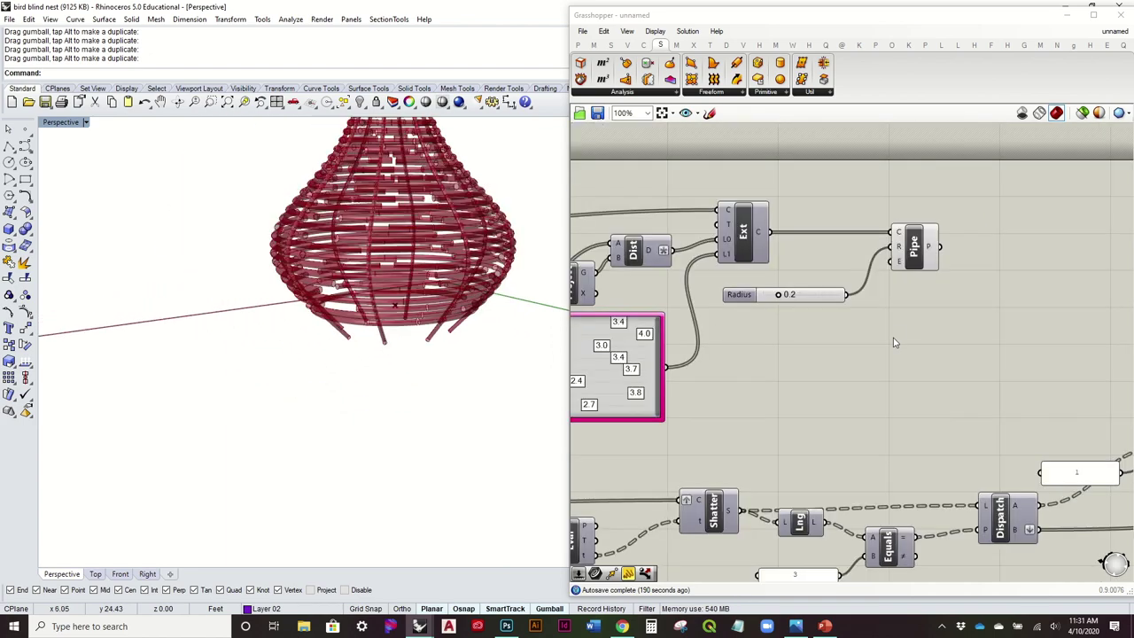
Set the Step slider feeding the Series component to 0.6 to tighten the vertical ring spacing.
{"action": "scroll", "coordinate": [691, 334], "scroll_direction": "up", "scroll_amount": 4}
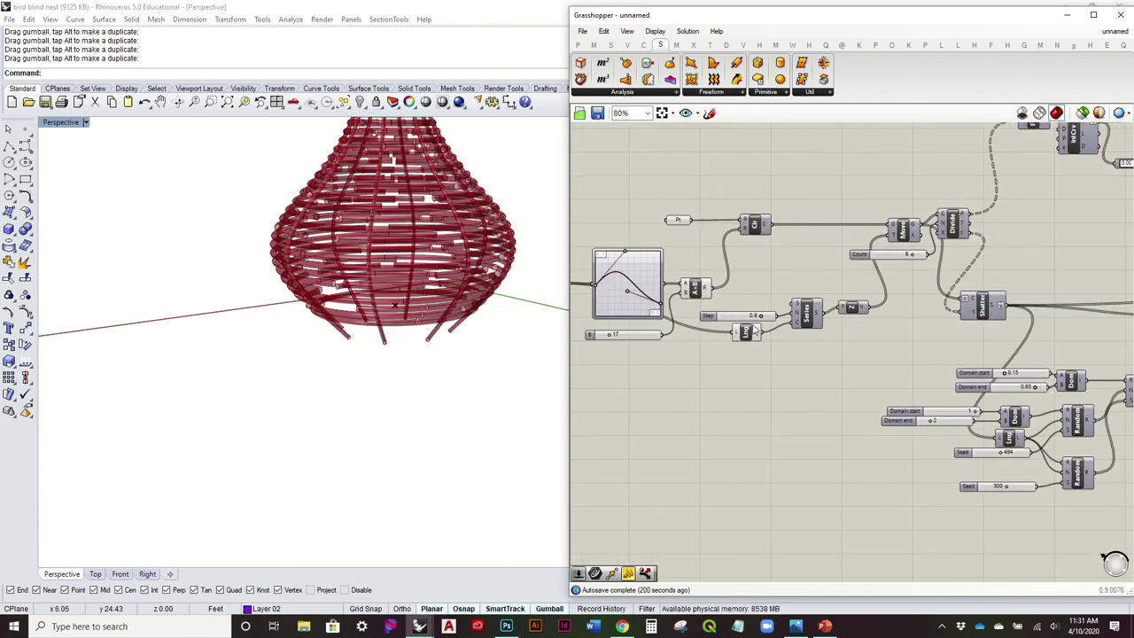
{"action": "right_click_drag", "start_coordinate": [826, 328], "coordinate": [960, 334]}
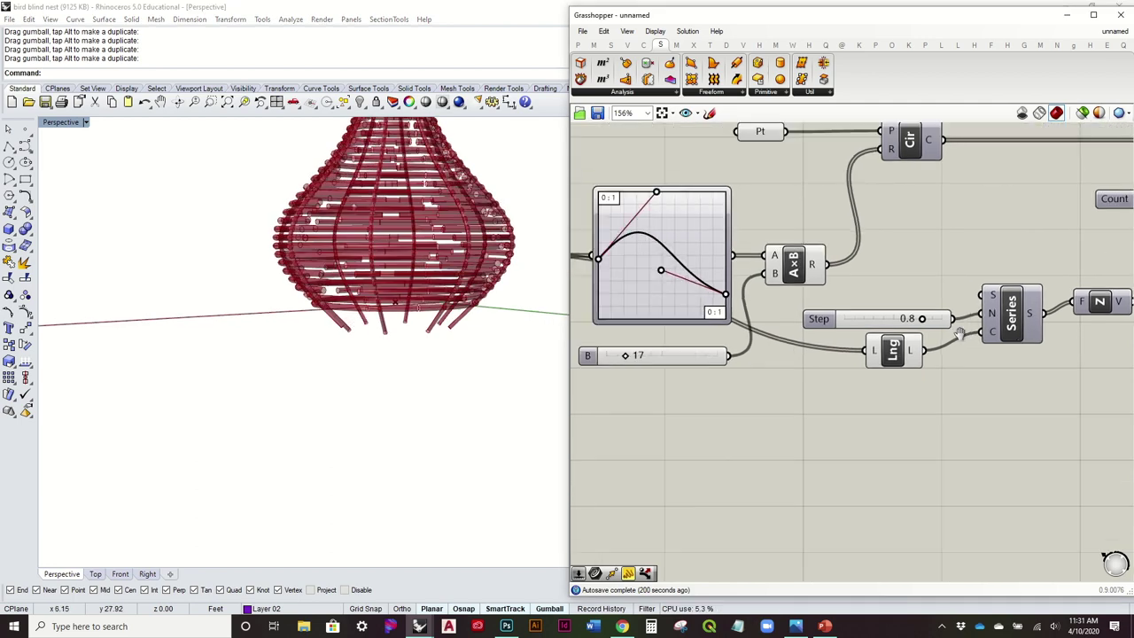
{"action": "scroll", "coordinate": [933, 319], "scroll_direction": "up", "scroll_amount": 4}
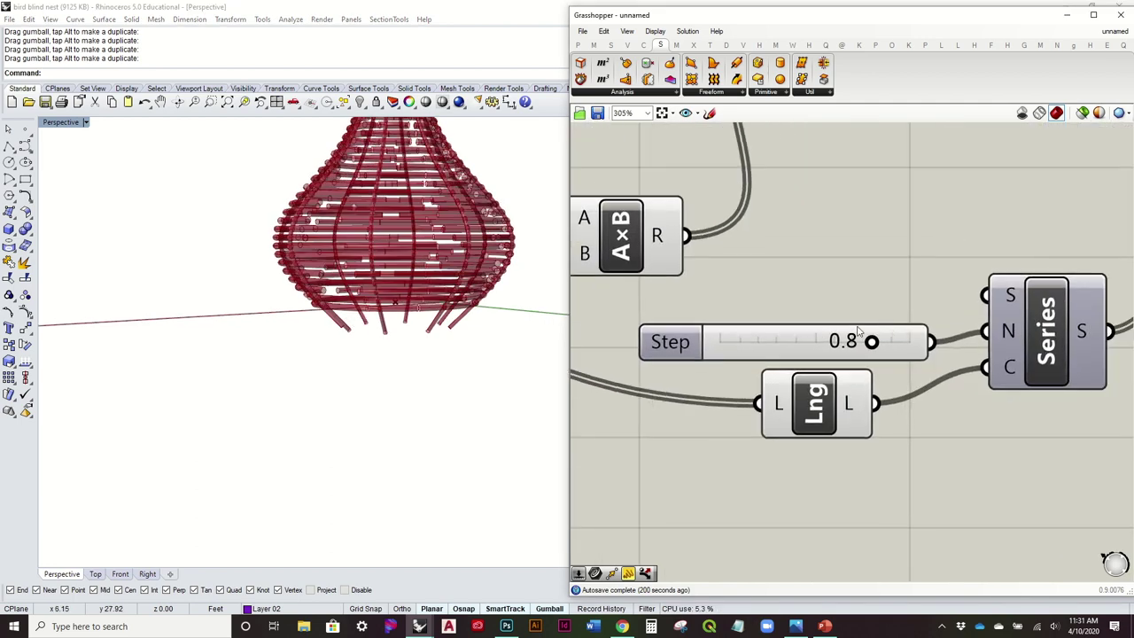
{"action": "right_click_drag", "start_coordinate": [426, 266], "coordinate": [448, 249]}
{"action": "scroll", "coordinate": [449, 275], "scroll_direction": "up", "scroll_amount": 4}
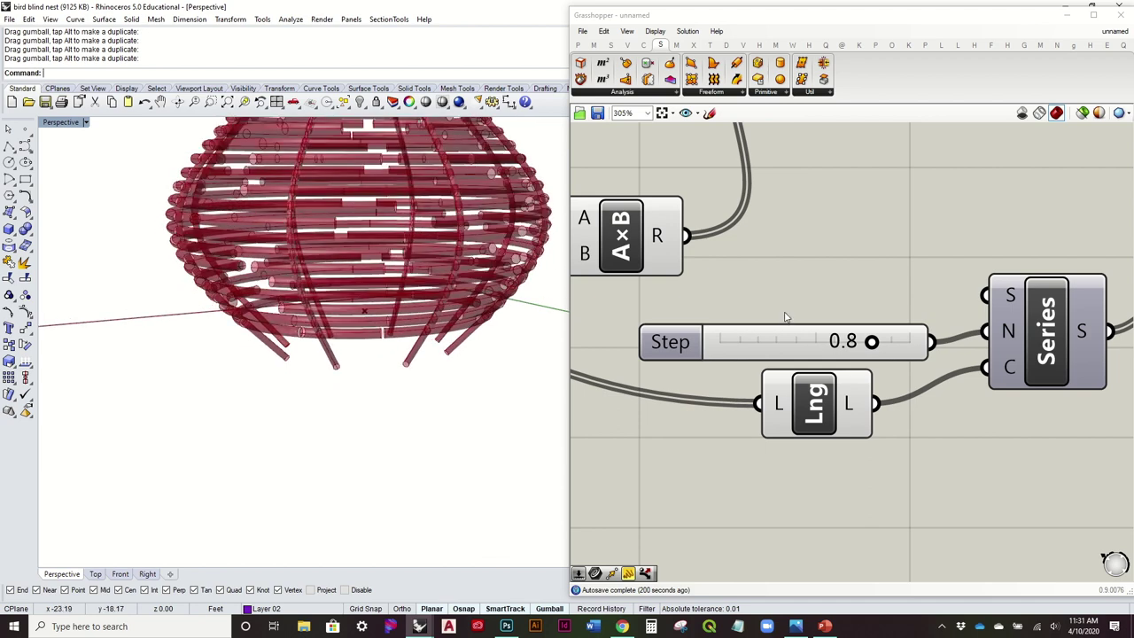
{"action": "left_click", "coordinate": [869, 345]}
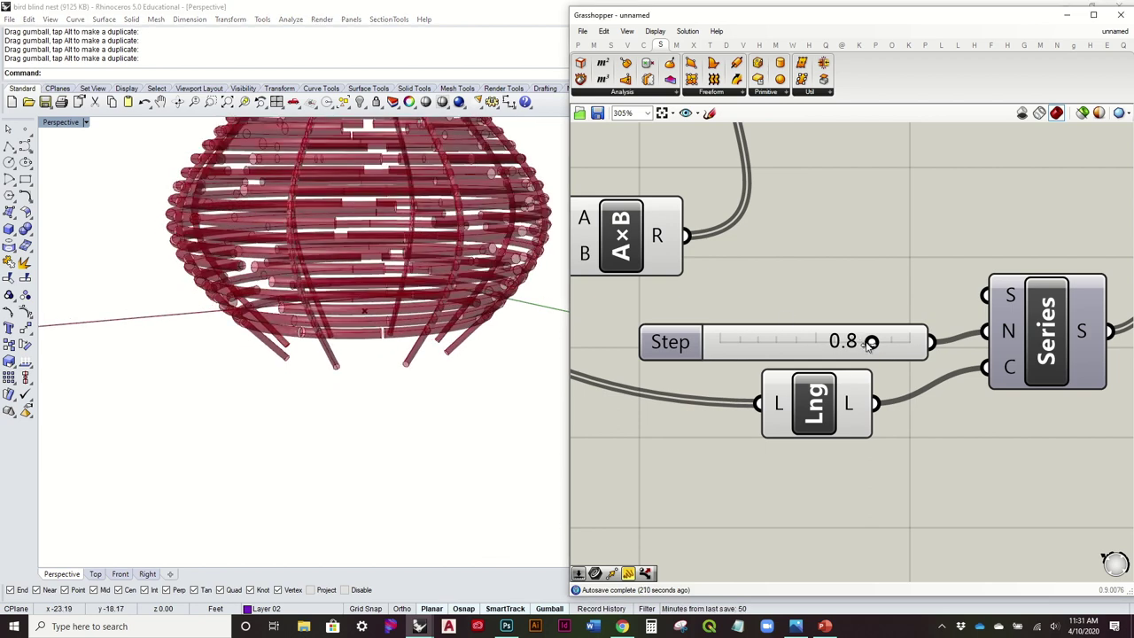
{"action": "left_click_drag", "start_coordinate": [858, 346], "coordinate": [829, 355]}
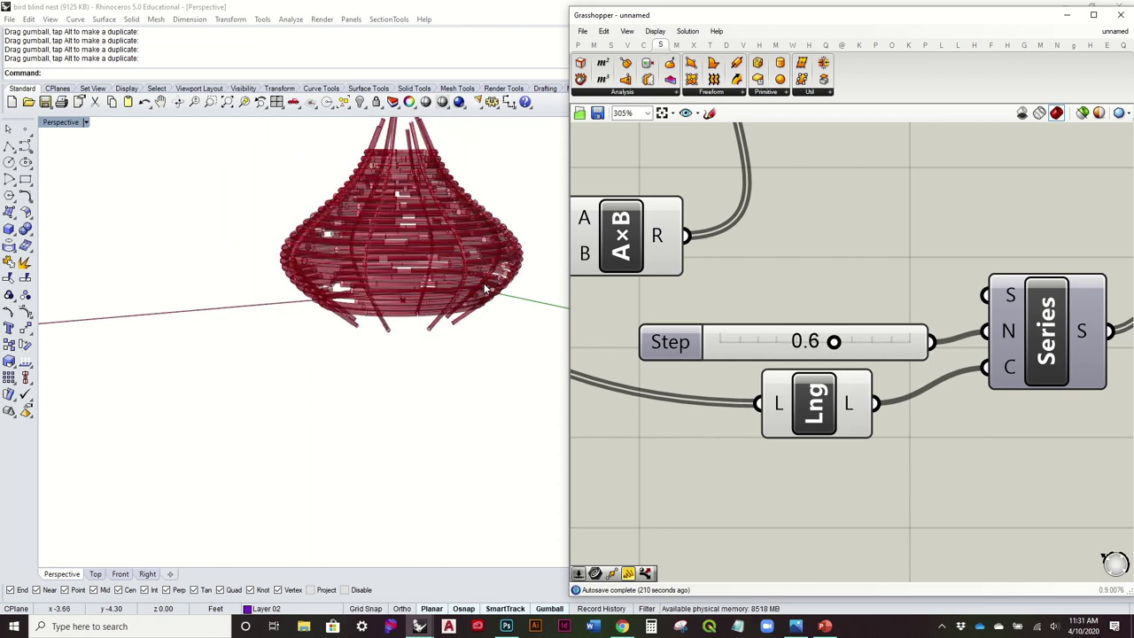
Set the Steps slider feeding the Range component to 30.
{"action": "scroll", "coordinate": [919, 453], "scroll_direction": "down", "scroll_amount": 3}
{"action": "right_click_drag", "start_coordinate": [765, 396], "coordinate": [840, 415]}
{"action": "scroll", "coordinate": [668, 379], "scroll_direction": "up", "scroll_amount": 2}
{"action": "left_click_drag", "start_coordinate": [696, 379], "coordinate": [699, 379]}
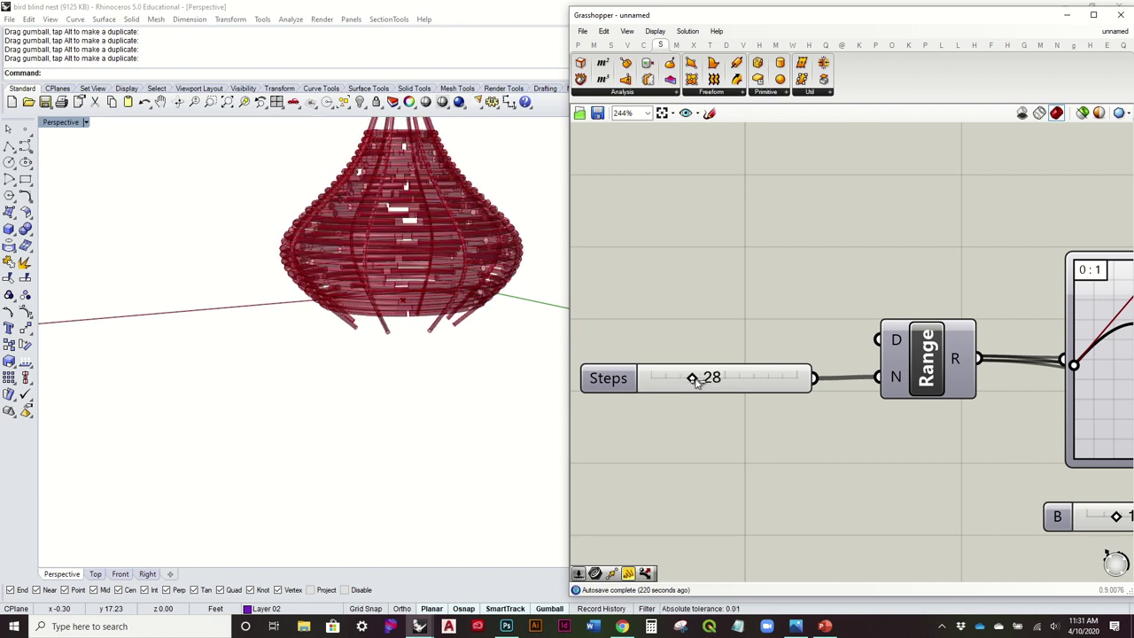
{"action": "left_click_drag", "start_coordinate": [700, 379], "coordinate": [701, 381]}
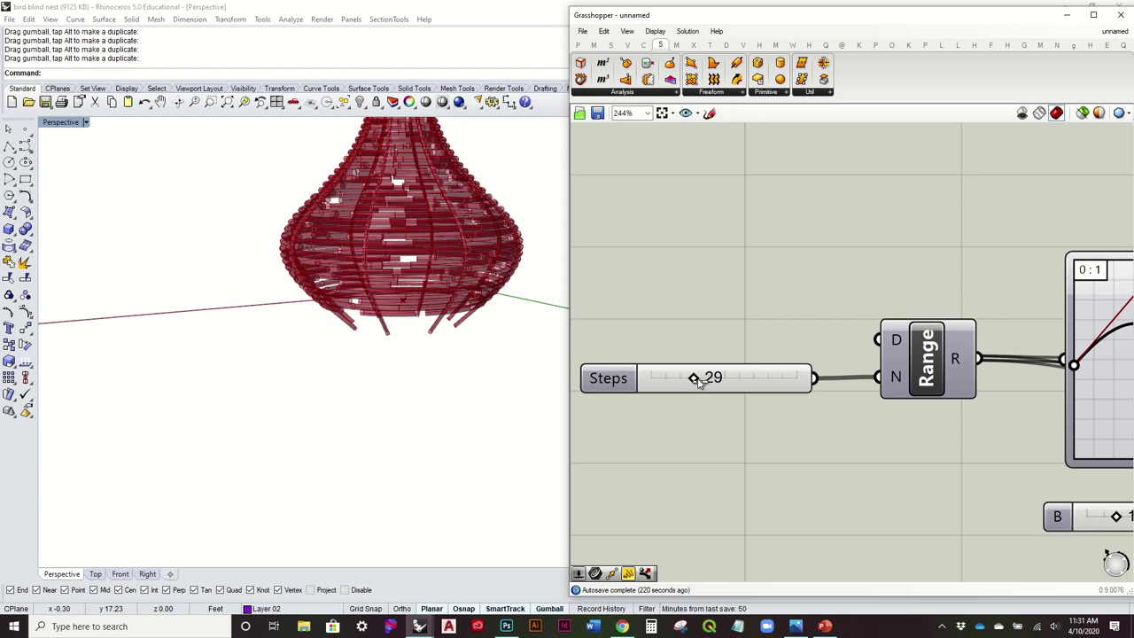
Examine the piped nest from several angles and close up, checking ring density, overlaps and gaps.
{"action": "right_click_drag", "start_coordinate": [500, 239], "coordinate": [283, 314]}
{"action": "scroll", "coordinate": [439, 256], "scroll_direction": "up", "scroll_amount": 10}
{"action": "scroll", "coordinate": [439, 256], "scroll_direction": "down", "scroll_amount": 8}
{"action": "scroll", "coordinate": [430, 188], "scroll_direction": "down", "scroll_amount": 6}
{"action": "scroll", "coordinate": [410, 234], "scroll_direction": "up", "scroll_amount": 10}
{"action": "scroll", "coordinate": [437, 273], "scroll_direction": "down", "scroll_amount": 5}
{"action": "scroll", "coordinate": [334, 342], "scroll_direction": "up", "scroll_amount": 4}
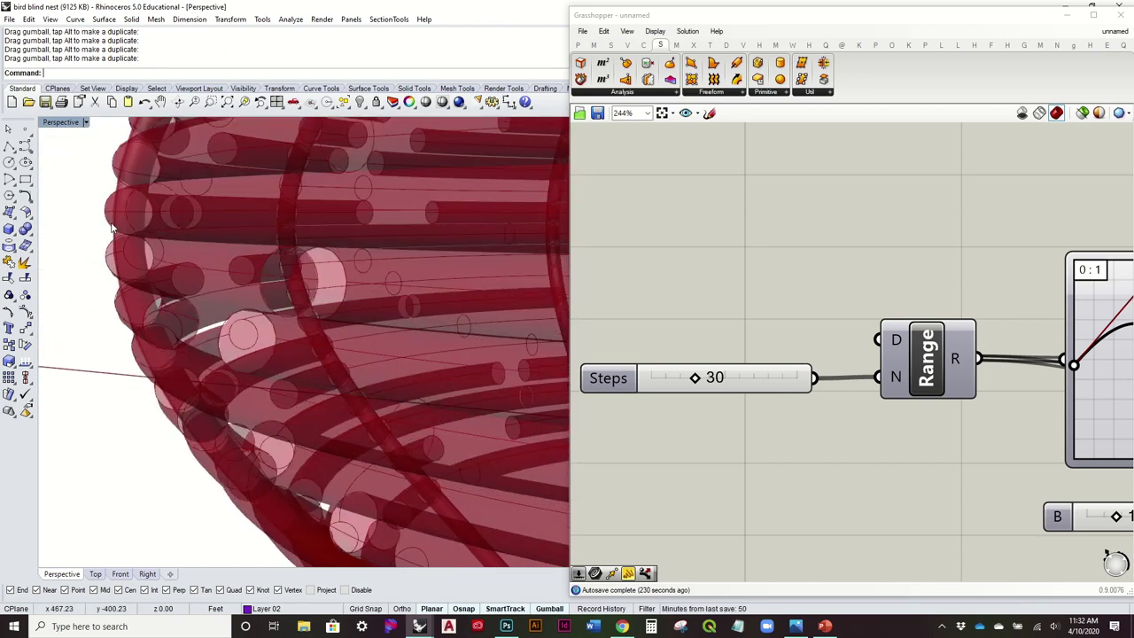
{"action": "scroll", "coordinate": [113, 245], "scroll_direction": "down", "scroll_amount": 5}
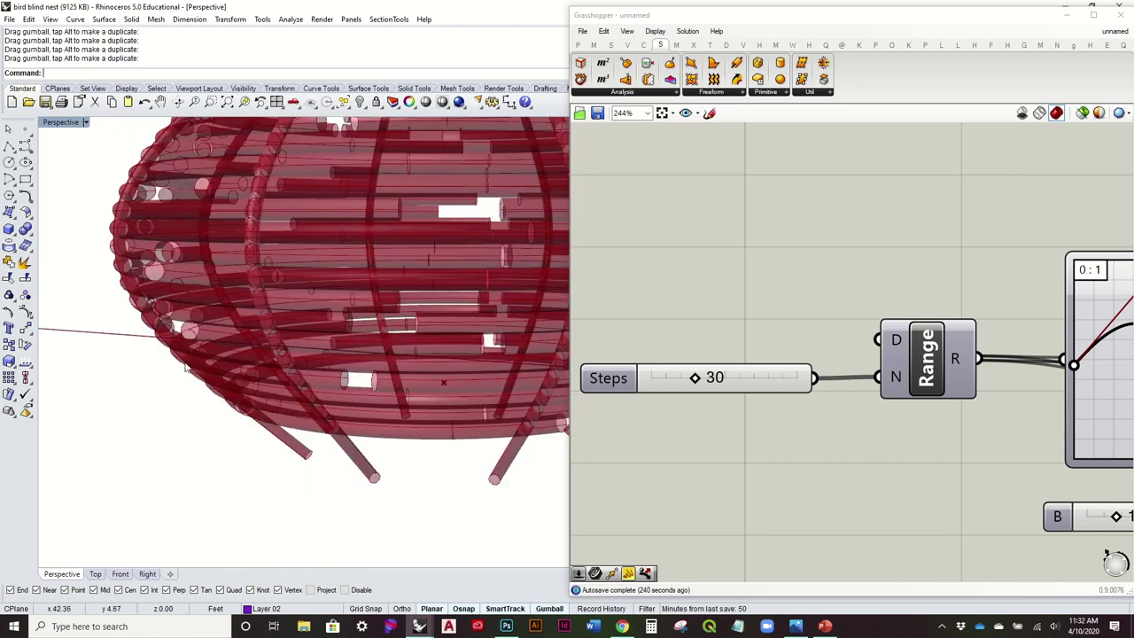
{"action": "right_click_drag", "start_coordinate": [133, 232], "coordinate": [168, 277]}
{"action": "scroll", "coordinate": [157, 322], "scroll_direction": "down", "scroll_amount": 6}
{"action": "scroll", "coordinate": [245, 310], "scroll_direction": "up", "scroll_amount": 8}
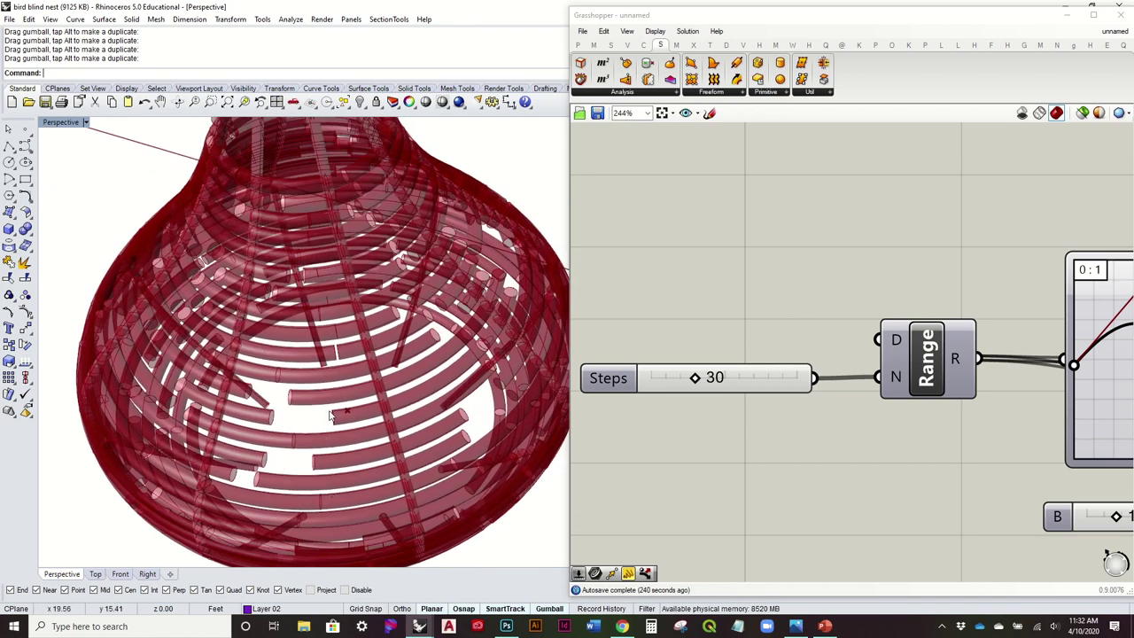
{"action": "scroll", "coordinate": [329, 415], "scroll_direction": "down", "scroll_amount": 10}
{"action": "scroll", "coordinate": [329, 414], "scroll_direction": "up", "scroll_amount": 2}
{"action": "right_click_drag", "start_coordinate": [464, 422], "coordinate": [457, 380]}
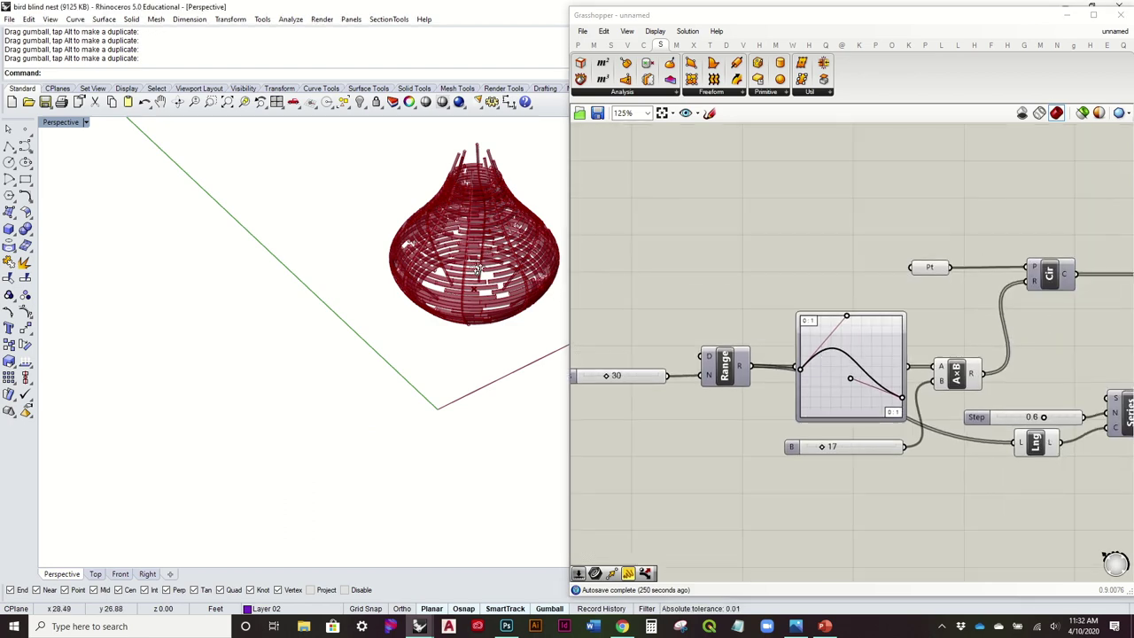
{"action": "right_click_drag", "start_coordinate": [479, 269], "coordinate": [460, 256]}
{"action": "scroll", "coordinate": [797, 243], "scroll_direction": "down", "scroll_amount": 3}
{"action": "right_click_drag", "start_coordinate": [1117, 355], "coordinate": [786, 317]}
{"action": "scroll", "coordinate": [742, 230], "scroll_direction": "up", "scroll_amount": 1}
{"action": "mouse_move", "coordinate": [526, 264]}
{"action": "right_mouse_down"}
{"action": "mouse_move", "coordinate": [522, 327]}
{"action": "mouse_move", "coordinate": [525, 253]}
{"action": "right_mouse_up"}
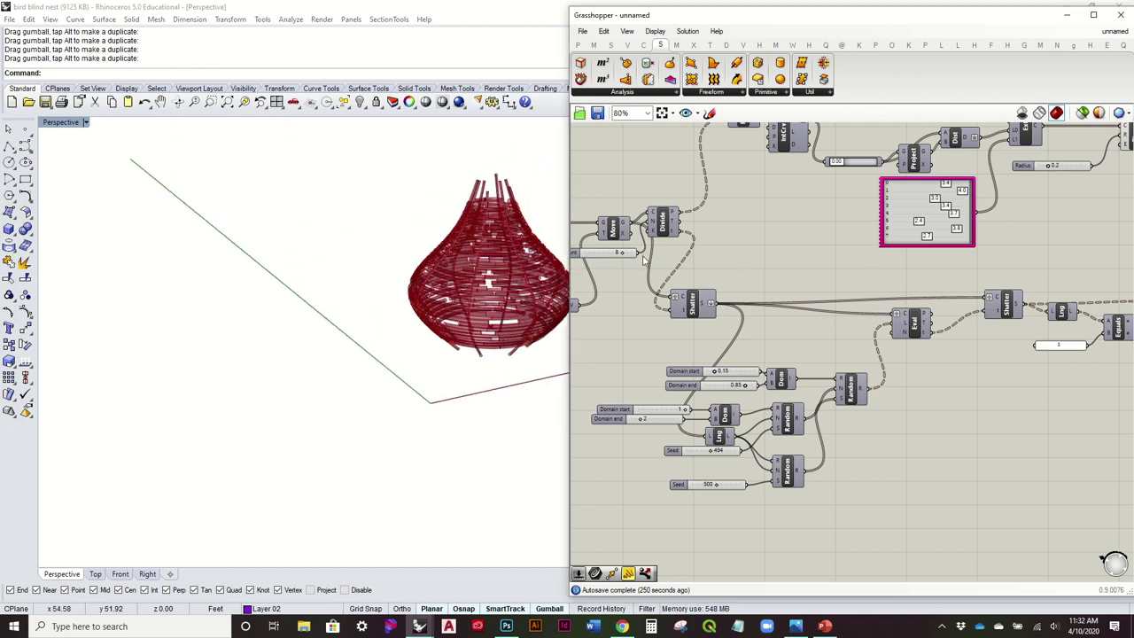
{"action": "right_click_drag", "start_coordinate": [467, 287], "coordinate": [487, 272]}
Add a List Item component below the random seed group and connect the Move component's geometry output to its list input.
{"action": "right_click_drag", "start_coordinate": [674, 253], "coordinate": [734, 202]}
{"action": "left_click", "coordinate": [706, 192]}
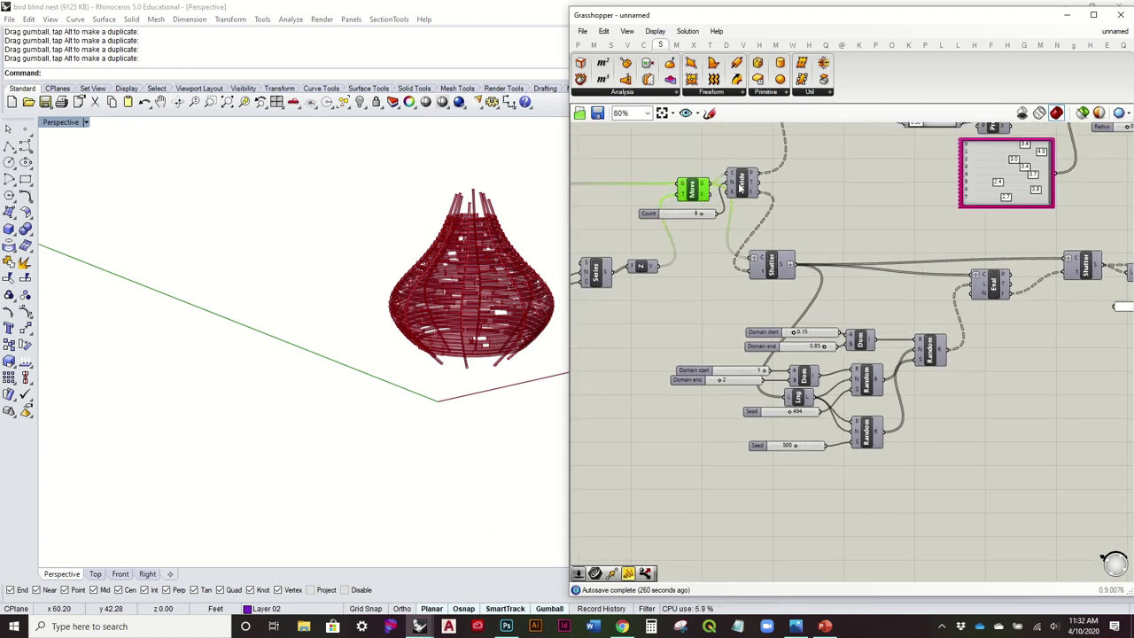
{"action": "right_click_drag", "start_coordinate": [700, 189], "coordinate": [720, 255]}
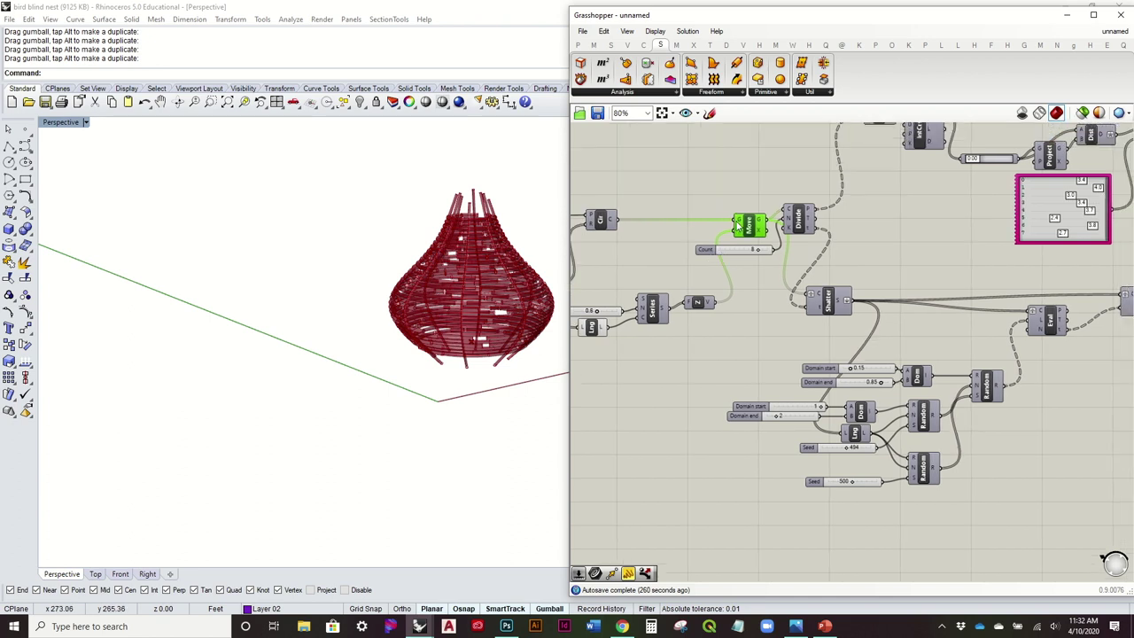
{"action": "left_click", "coordinate": [611, 48]}
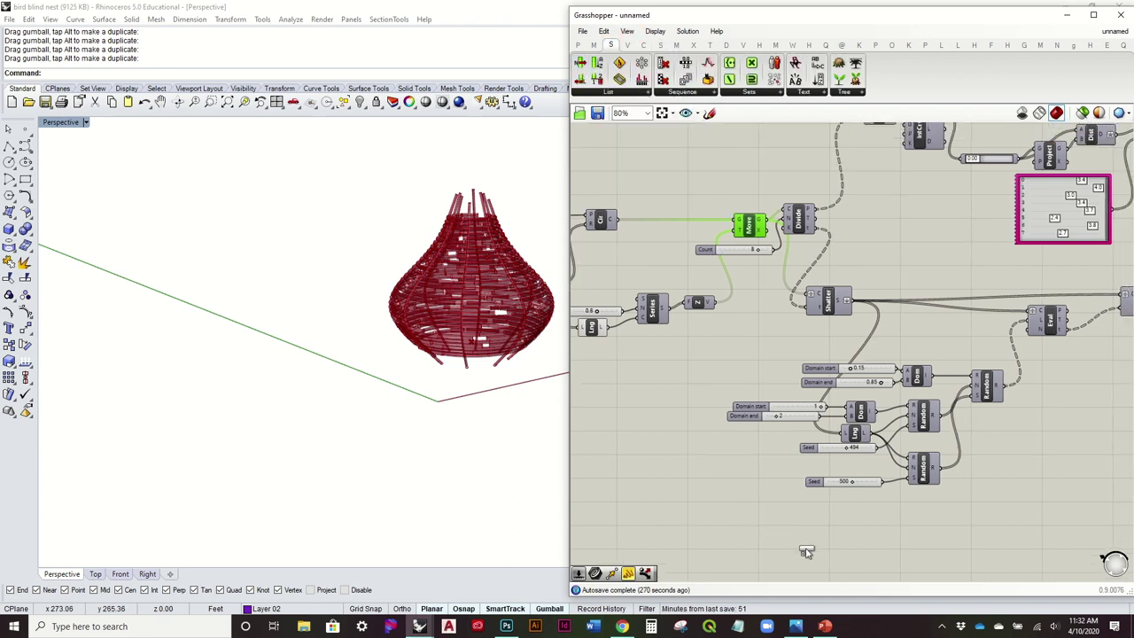
{"action": "left_click_drag", "start_coordinate": [806, 551], "coordinate": [807, 549]}
{"action": "left_click_drag", "start_coordinate": [769, 219], "coordinate": [791, 538]}
{"action": "right_click_drag", "start_coordinate": [769, 492], "coordinate": [704, 361]}
{"action": "left_click_drag", "start_coordinate": [747, 425], "coordinate": [833, 452]}
{"action": "right_click_drag", "start_coordinate": [401, 453], "coordinate": [412, 403]}
Add a number slider ranging from 0 to 1, set to 0, and connect it to List Item's index input.
{"action": "double_click", "coordinate": [764, 474]}
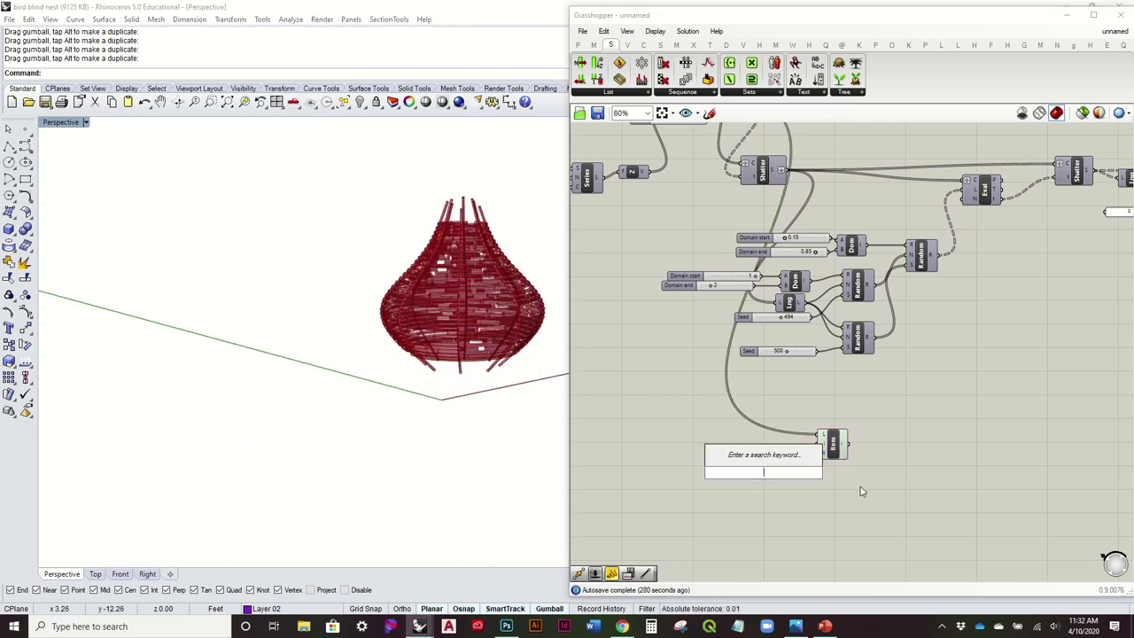
{"action": "type", "text": "0<"}
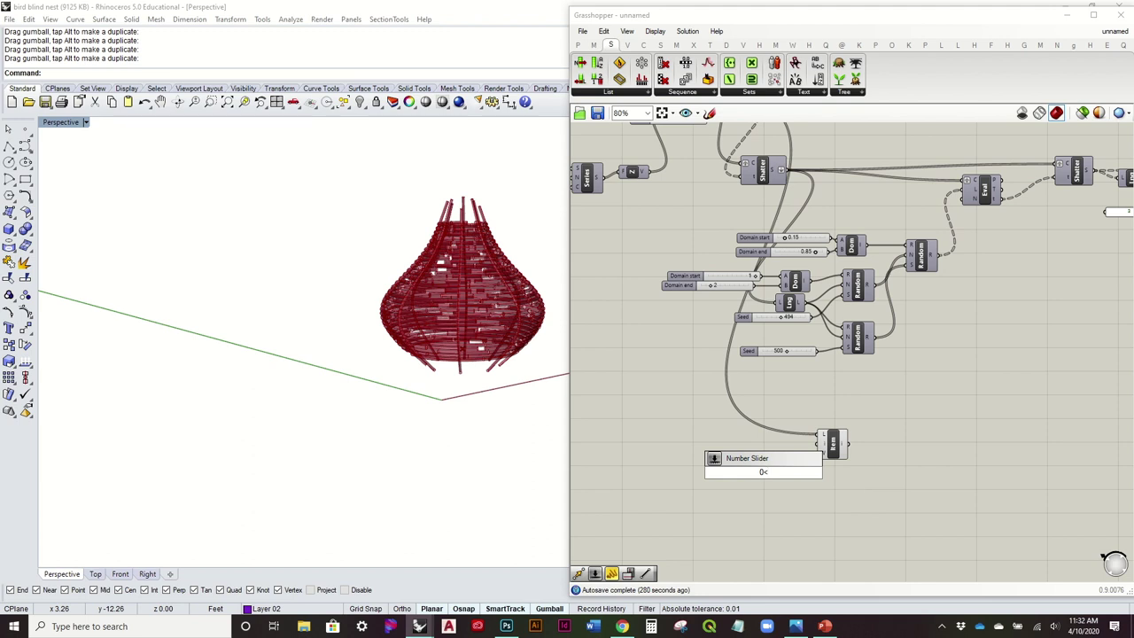
{"action": "type", "text": "1"}
{"action": "key", "text": "Return"}
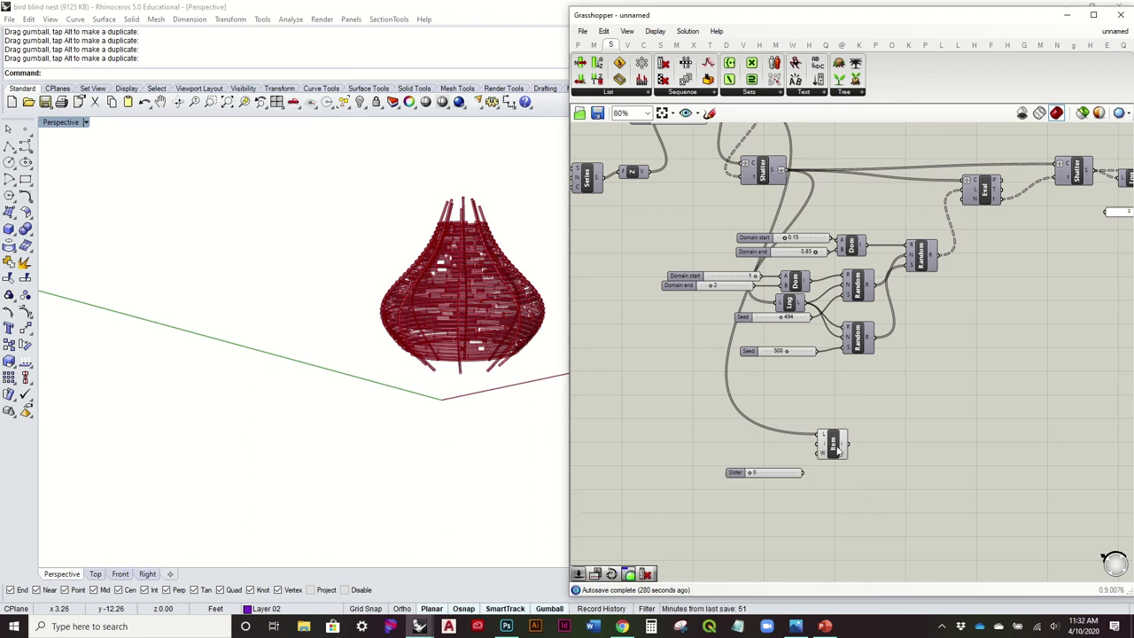
{"action": "scroll", "coordinate": [822, 448], "scroll_direction": "up", "scroll_amount": 3}
{"action": "left_click_drag", "start_coordinate": [779, 504], "coordinate": [720, 447]}
{"action": "scroll", "coordinate": [720, 448], "scroll_direction": "down", "scroll_amount": 3}
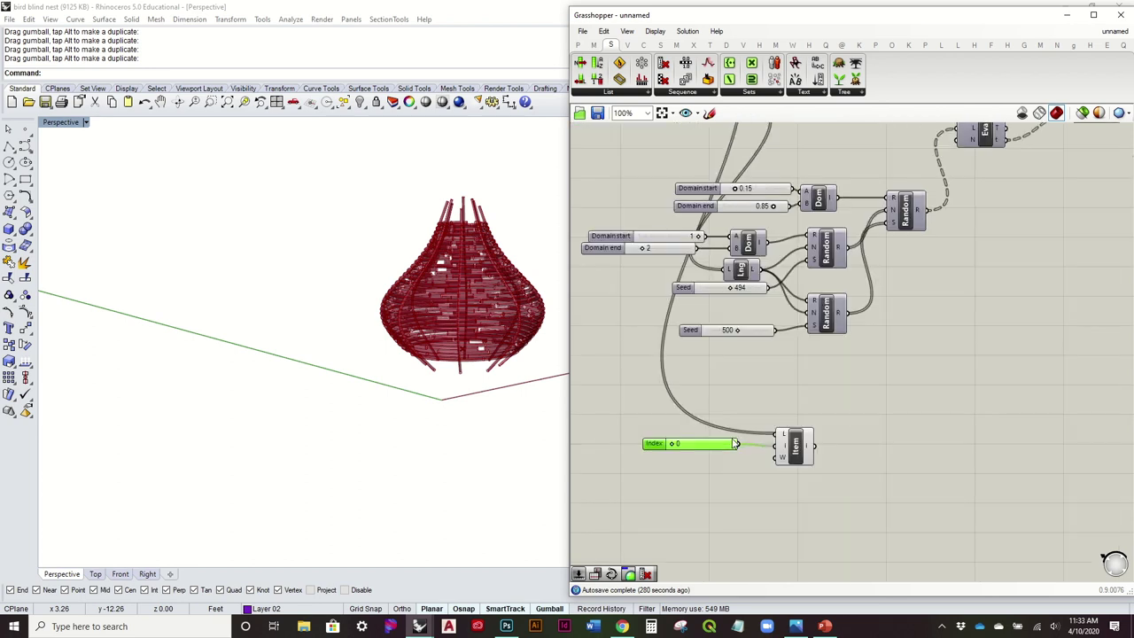
{"action": "left_click_drag", "start_coordinate": [663, 399], "coordinate": [665, 402]}
{"action": "left_click", "coordinate": [764, 397]}
Add a curve Offset component beside List Item and connect the selected item to its curve input.
{"action": "double_click", "coordinate": [830, 369]}
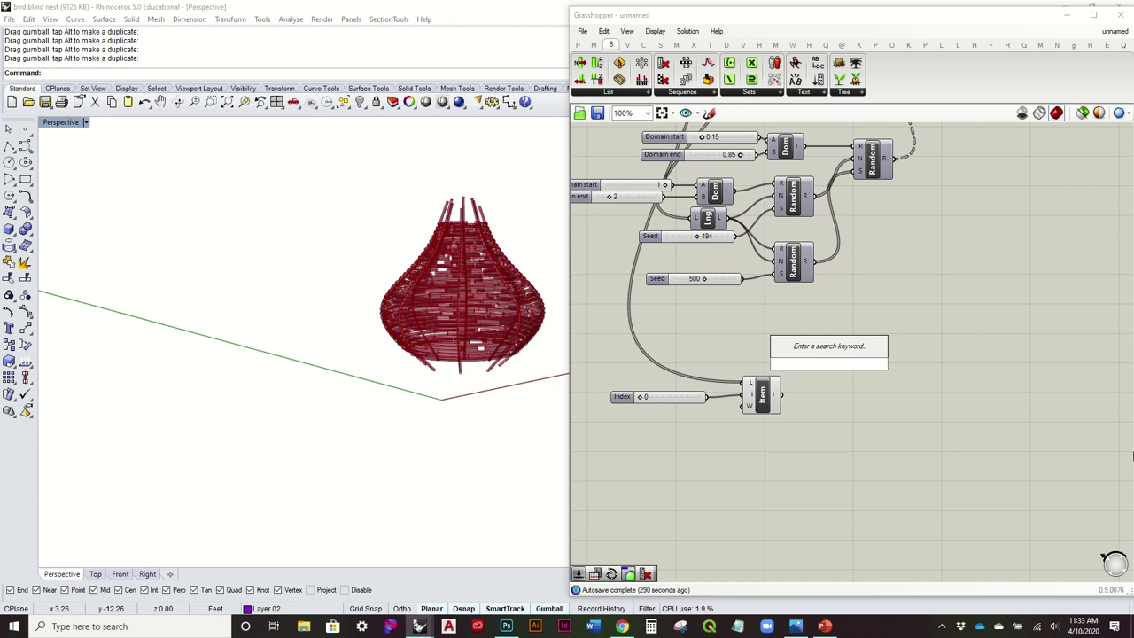
{"action": "type", "text": "off"}
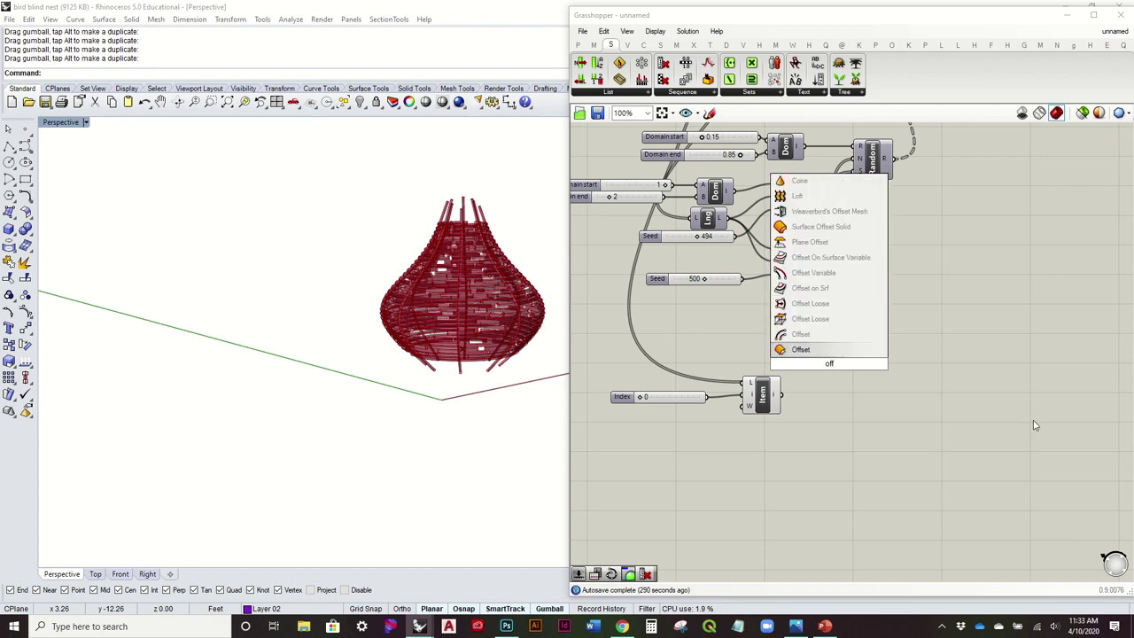
{"action": "left_click", "coordinate": [850, 350]}
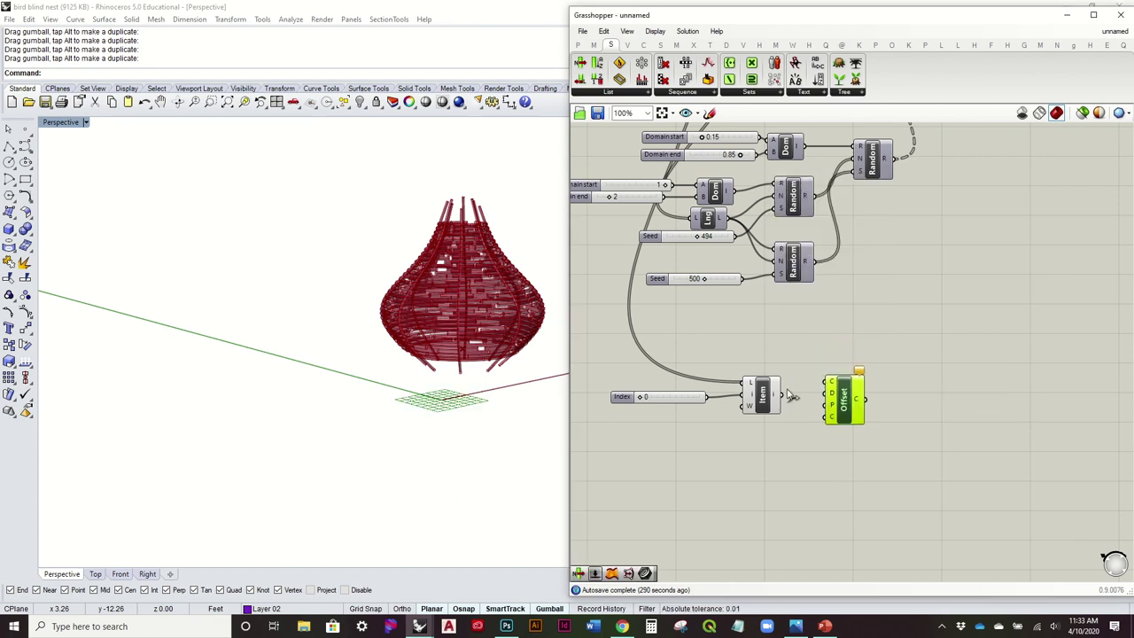
{"action": "mouse_move", "coordinate": [848, 396]}
{"action": "left_mouse_down"}
{"action": "mouse_move", "coordinate": [855, 417]}
{"action": "mouse_move", "coordinate": [857, 404]}
{"action": "left_mouse_up"}
Add a number slider ranging from -10 to 0 and connect it to the Offset's distance input.
{"action": "double_click", "coordinate": [766, 460]}
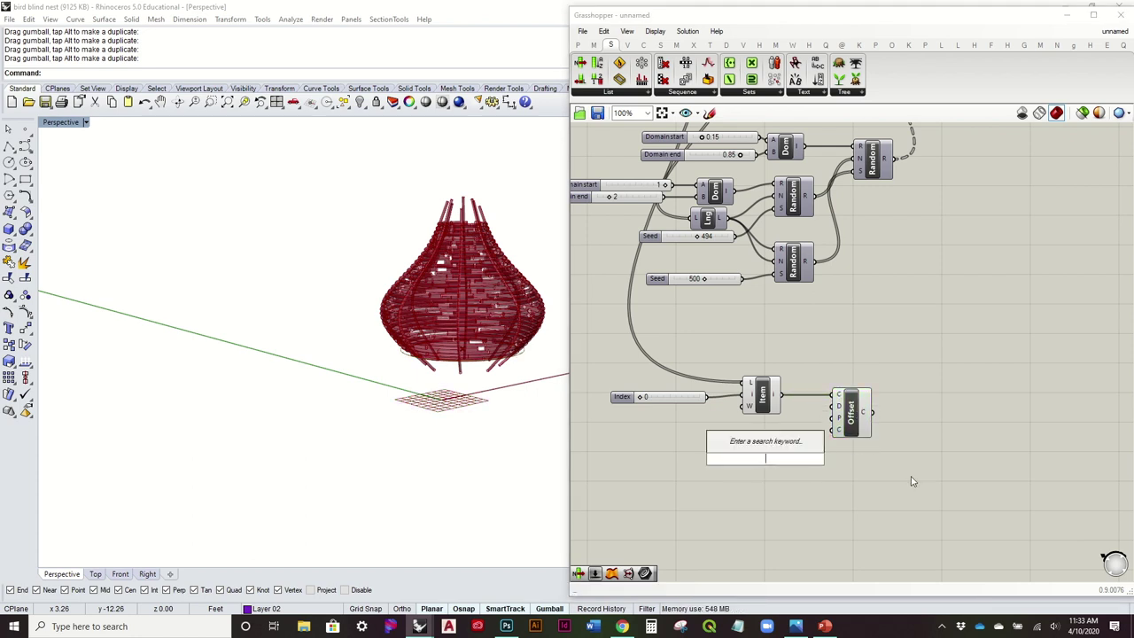
{"action": "type", "text": "-10<0"}
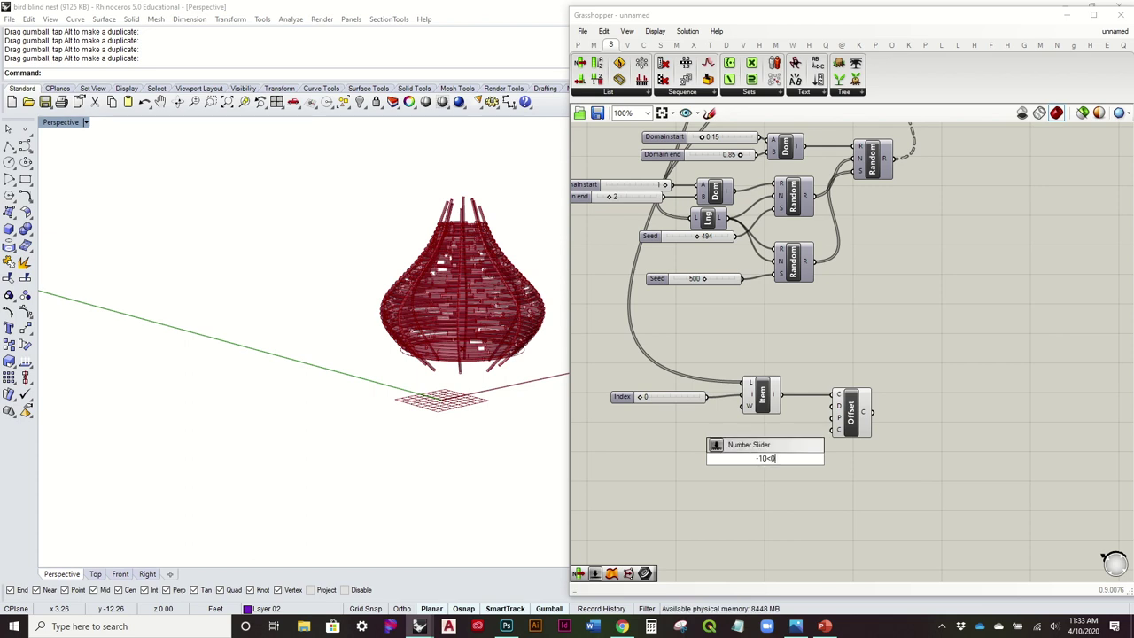
{"action": "key", "text": "Return"}
{"action": "left_click_drag", "start_coordinate": [814, 458], "coordinate": [838, 406]}
{"action": "right_click_drag", "start_coordinate": [398, 316], "coordinate": [401, 363]}
{"action": "scroll", "coordinate": [452, 228], "scroll_direction": "up", "scroll_amount": 5}
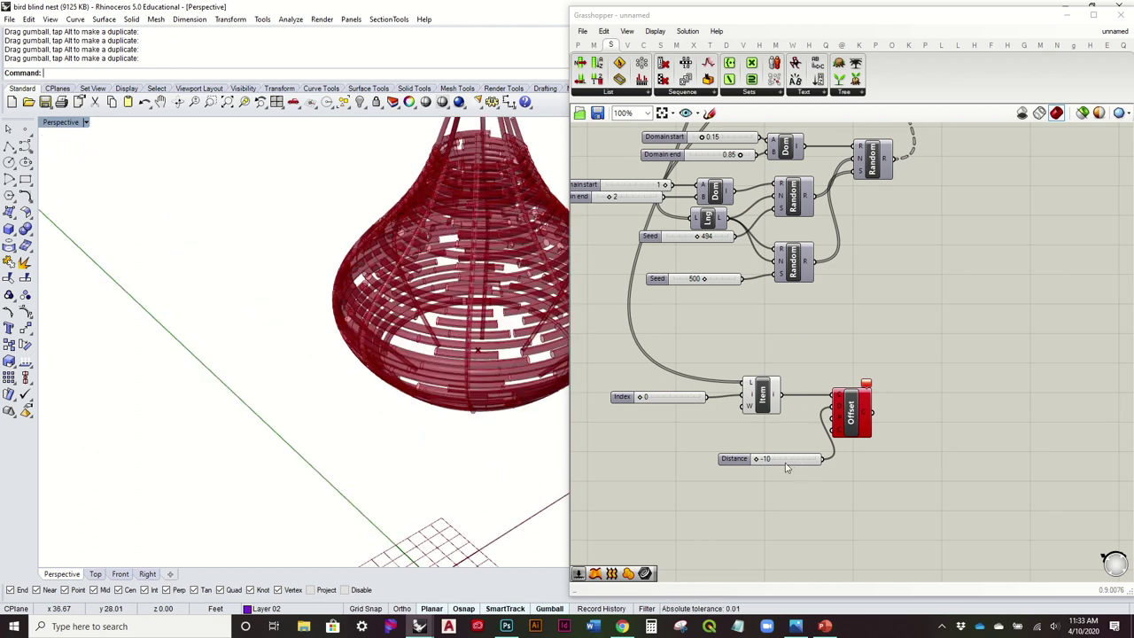
Set the Offset's Distance slider to -5 and check the offset ring inside the nest's base.
{"action": "left_click", "coordinate": [758, 460]}
{"action": "mouse_move", "coordinate": [766, 462]}
{"action": "left_mouse_down"}
{"action": "mouse_move", "coordinate": [795, 464]}
{"action": "mouse_move", "coordinate": [786, 467]}
{"action": "left_mouse_up"}
{"action": "right_click_drag", "start_coordinate": [426, 328], "coordinate": [447, 250]}
{"action": "scroll", "coordinate": [455, 350], "scroll_direction": "up", "scroll_amount": 7}
{"action": "mouse_move", "coordinate": [455, 350]}
{"action": "right_mouse_down"}
{"action": "mouse_move", "coordinate": [434, 282]}
{"action": "mouse_move", "coordinate": [446, 345]}
{"action": "right_mouse_up"}
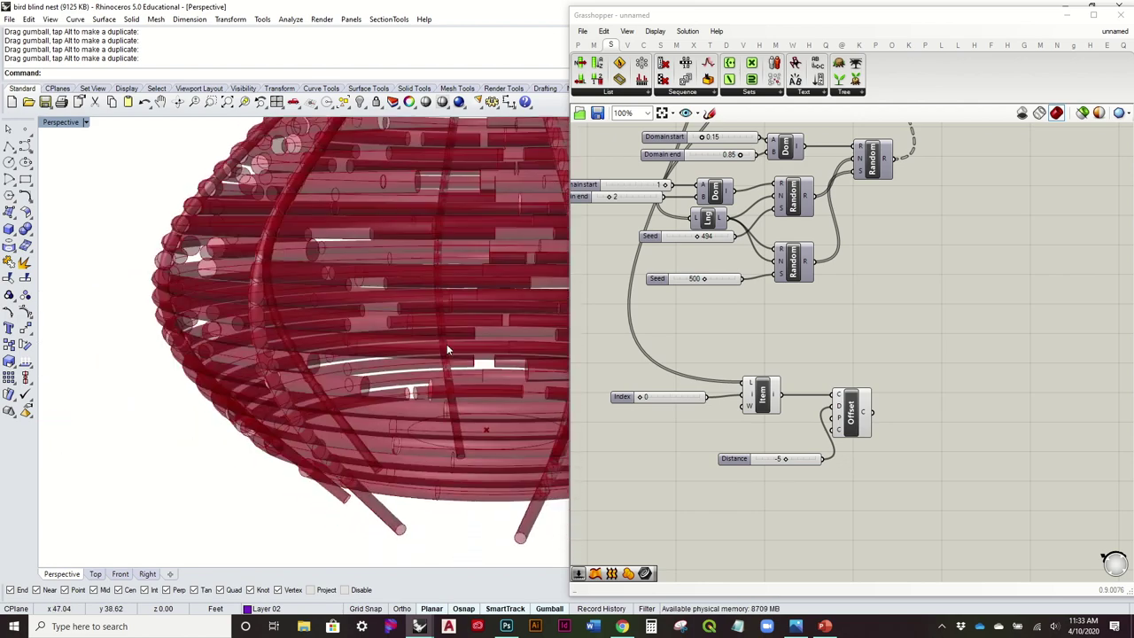
{"action": "scroll", "coordinate": [447, 347], "scroll_direction": "down", "scroll_amount": 6}
Move Offset slightly lower and add a Ruled Surface with the List Item output as curve A and the Offset output as curve B.
{"action": "right_click_drag", "start_coordinate": [895, 330], "coordinate": [867, 353]}
{"action": "left_click_drag", "start_coordinate": [822, 434], "coordinate": [842, 463]}
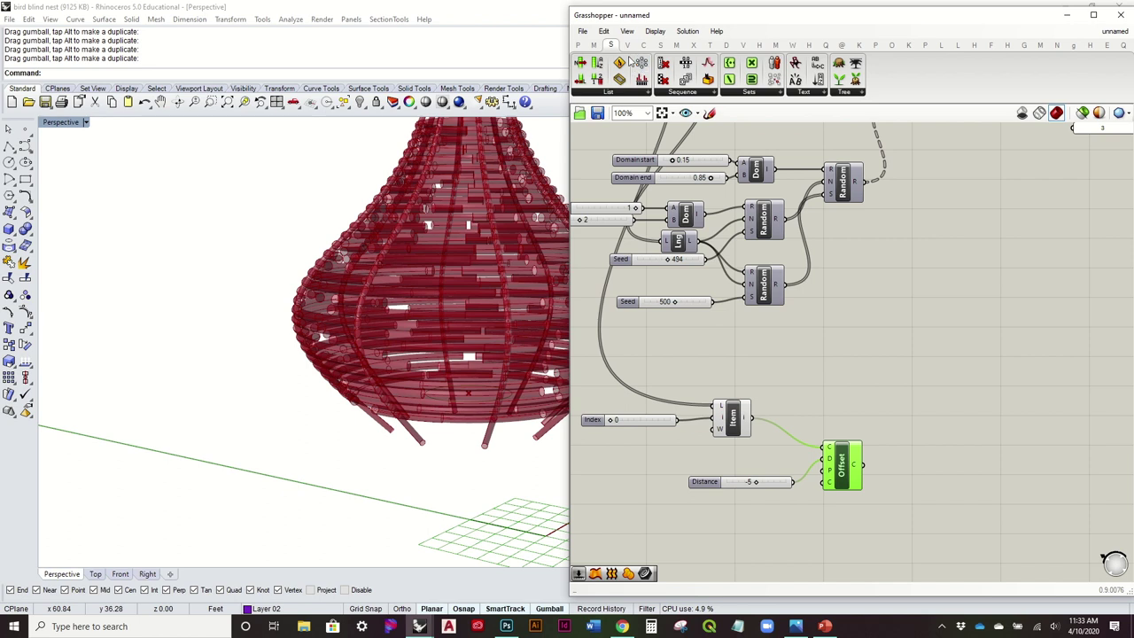
{"action": "left_click", "coordinate": [660, 45]}
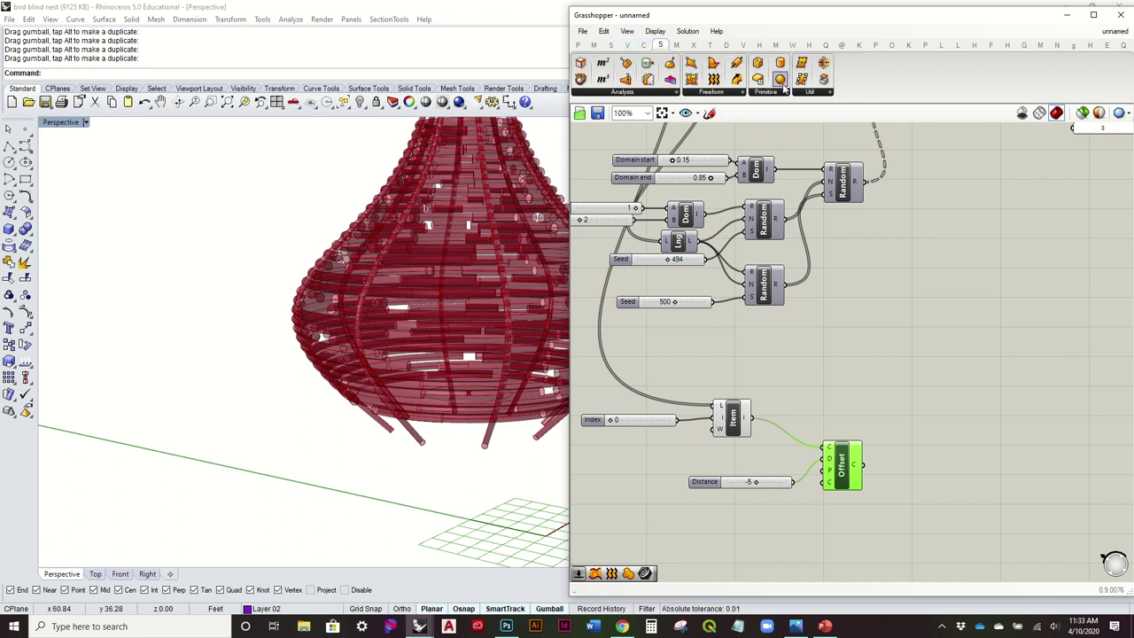
{"action": "left_click", "coordinate": [736, 92]}
{"action": "left_click_drag", "start_coordinate": [804, 169], "coordinate": [932, 410]}
{"action": "left_click_drag", "start_coordinate": [759, 425], "coordinate": [919, 420]}
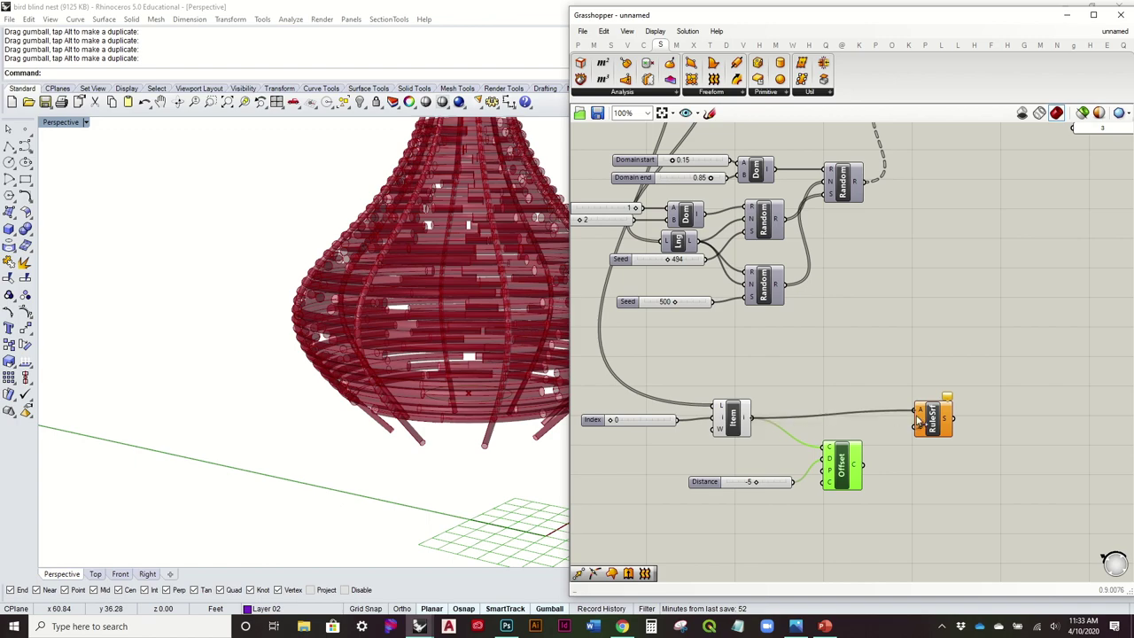
{"action": "right_click_drag", "start_coordinate": [504, 457], "coordinate": [486, 483]}
Add an Extrude component beside Ruled Surface and connect the surface output to its base input.
{"action": "left_click", "coordinate": [969, 368]}
{"action": "double_click", "coordinate": [968, 368]}
{"action": "type", "text": "extrude"}
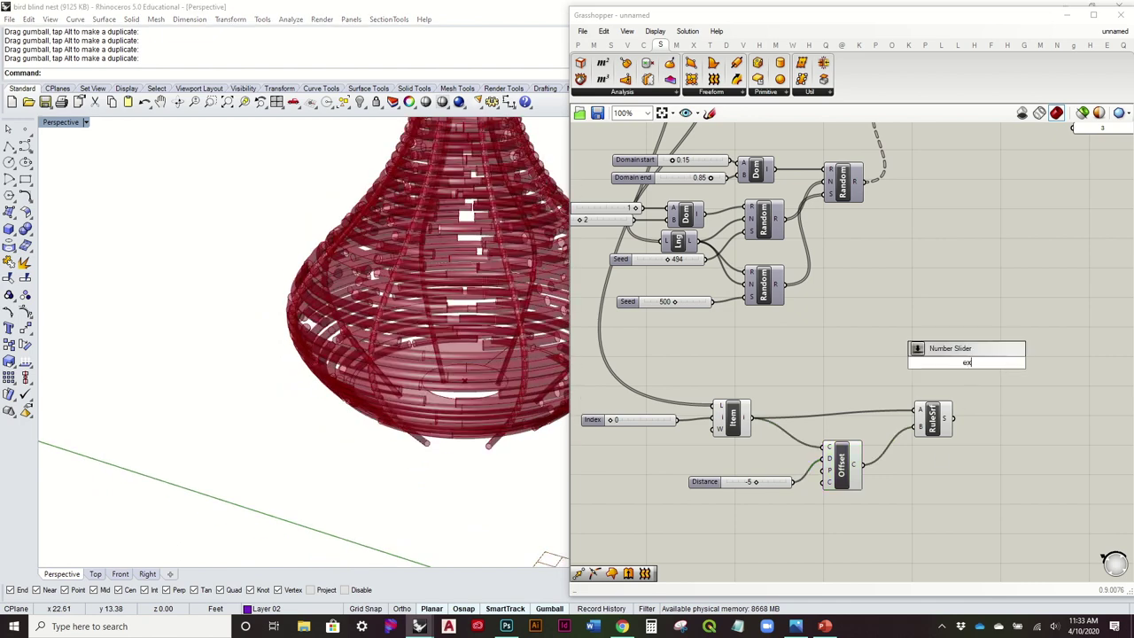
{"action": "key", "text": "Return"}
{"action": "left_click_drag", "start_coordinate": [975, 363], "coordinate": [1024, 427]}
{"action": "left_click_drag", "start_coordinate": [954, 418], "coordinate": [998, 423]}
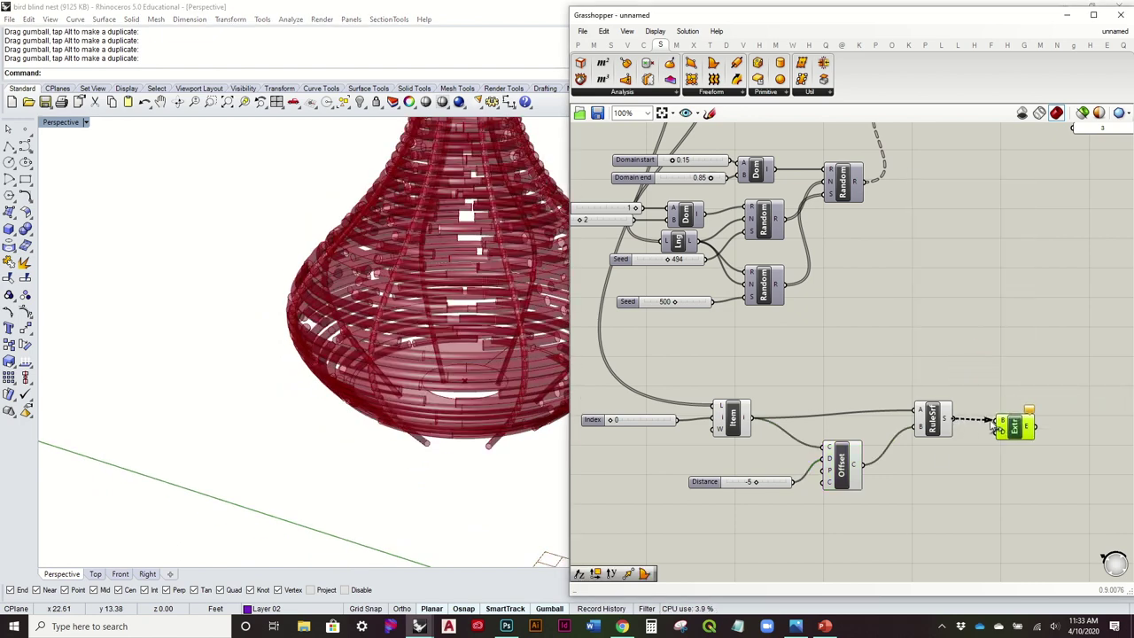
Add a Unit Z vector and connect it to the Extrude's direction input.
{"action": "double_click", "coordinate": [962, 486]}
{"action": "type", "text": "z"}
{"action": "key", "text": "Return"}
{"action": "left_click_drag", "start_coordinate": [980, 486], "coordinate": [996, 432]}
Add a number slider set to 0.5 and connect it to the Unit Z factor to control the floor thickness.
{"action": "double_click", "coordinate": [859, 522]}
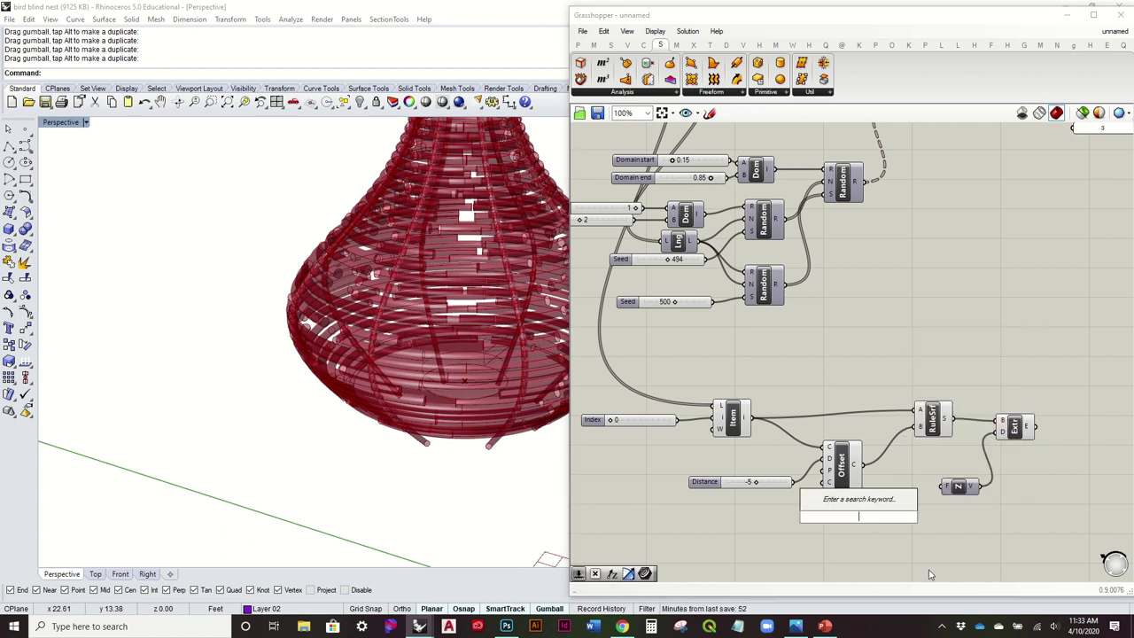
{"action": "type", "text": "0.5"}
{"action": "key", "text": "Return"}
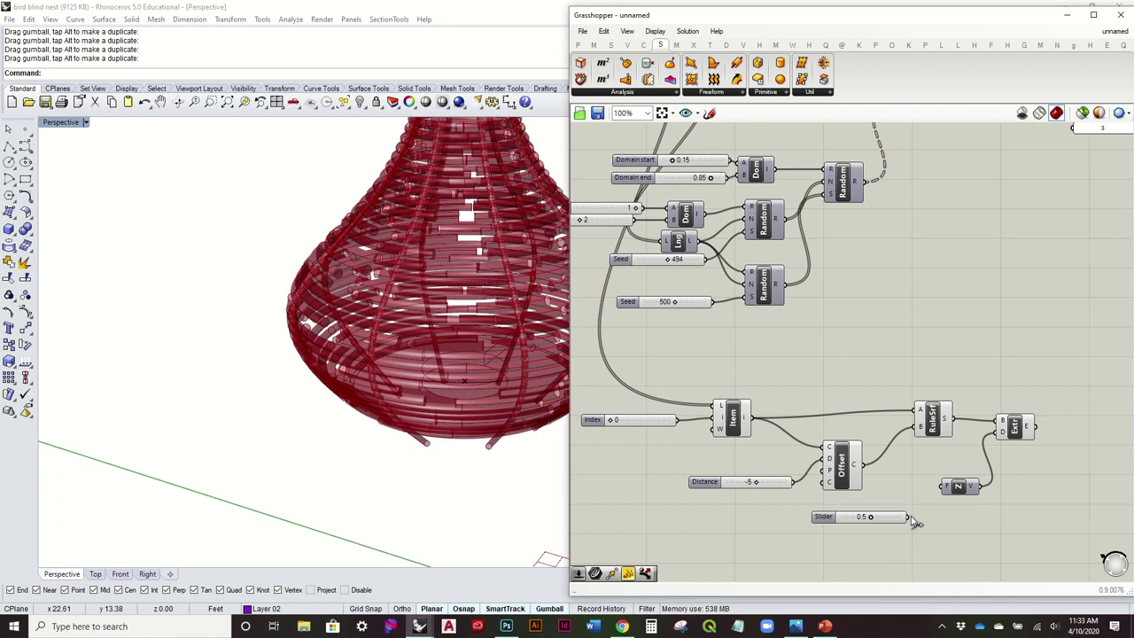
{"action": "left_click_drag", "start_coordinate": [943, 492], "coordinate": [941, 487]}
{"action": "right_click_drag", "start_coordinate": [455, 455], "coordinate": [413, 487]}
Add a Divide Curve component below Offset and feed it the Offset's curve output.
{"action": "left_click", "coordinate": [911, 409]}
{"action": "left_click", "coordinate": [847, 465]}
{"action": "right_click_drag", "start_coordinate": [837, 440], "coordinate": [815, 379]}
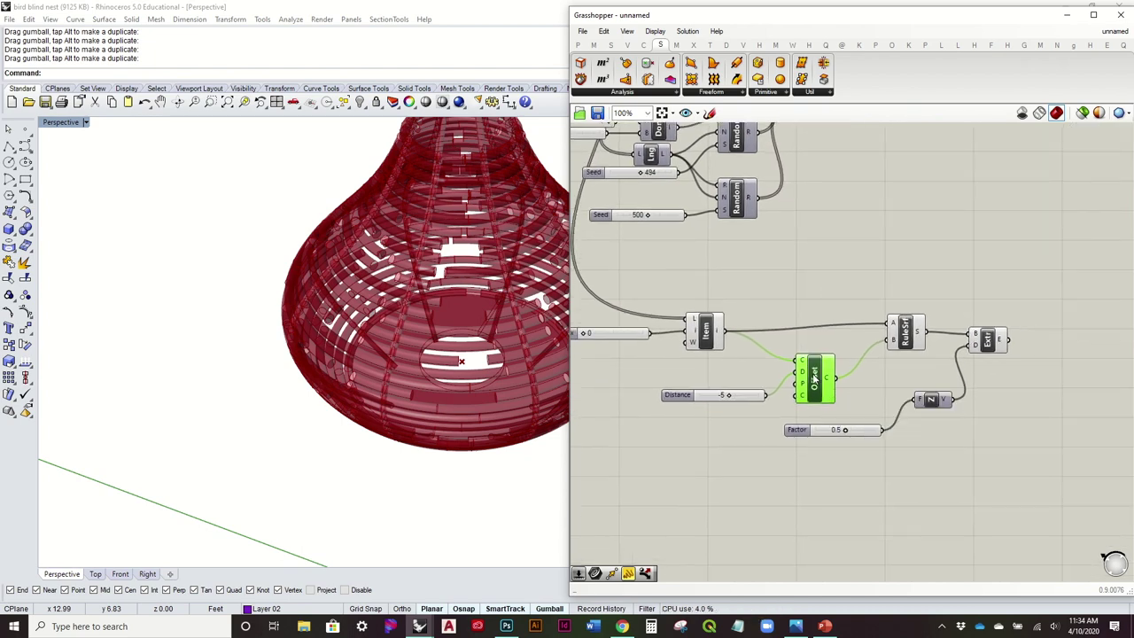
{"action": "left_click", "coordinate": [869, 494]}
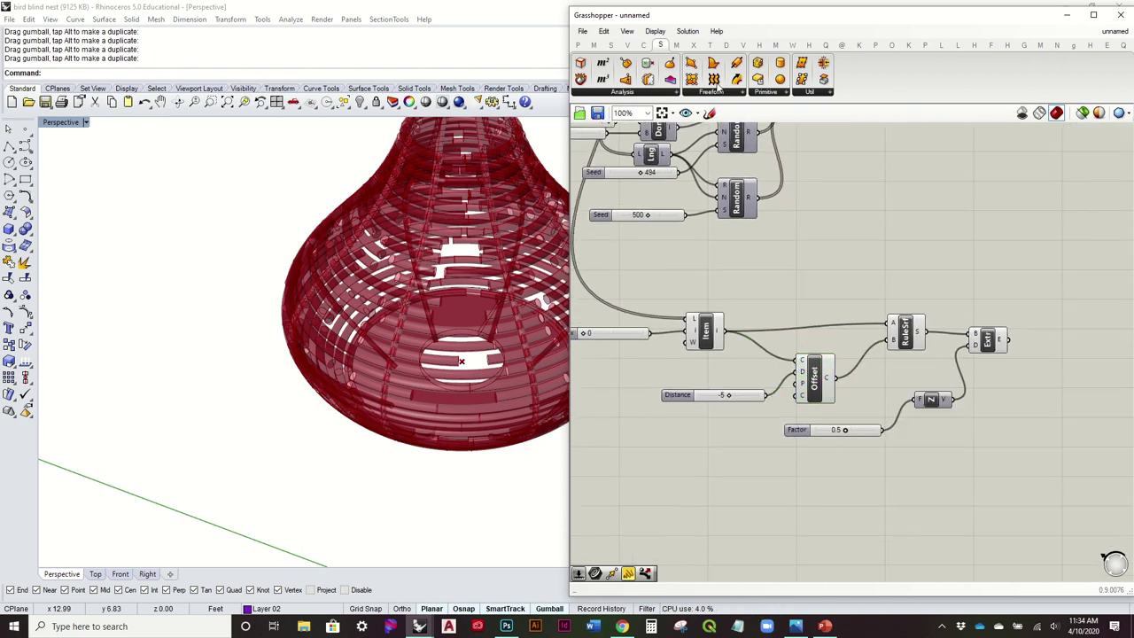
{"action": "left_click", "coordinate": [646, 49]}
{"action": "left_click_drag", "start_coordinate": [686, 67], "coordinate": [904, 519]}
{"action": "left_click_drag", "start_coordinate": [836, 380], "coordinate": [886, 508]}
Add a slider with value 5 and connect it to the Divide Curve's count input.
{"action": "left_click", "coordinate": [775, 508]}
{"action": "right_click_drag", "start_coordinate": [774, 508], "coordinate": [769, 495]}
{"action": "double_click", "coordinate": [769, 495]}
{"action": "type", "text": "5"}
{"action": "key", "text": "Return"}
{"action": "left_click_drag", "start_coordinate": [870, 505], "coordinate": [885, 499]}
{"action": "left_click_drag", "start_coordinate": [802, 490], "coordinate": [848, 505]}
Add a Line SDL component starting at the Divide Curve points and connect a slider of 4 to its length.
{"action": "right_click_drag", "start_coordinate": [906, 465], "coordinate": [847, 418]}
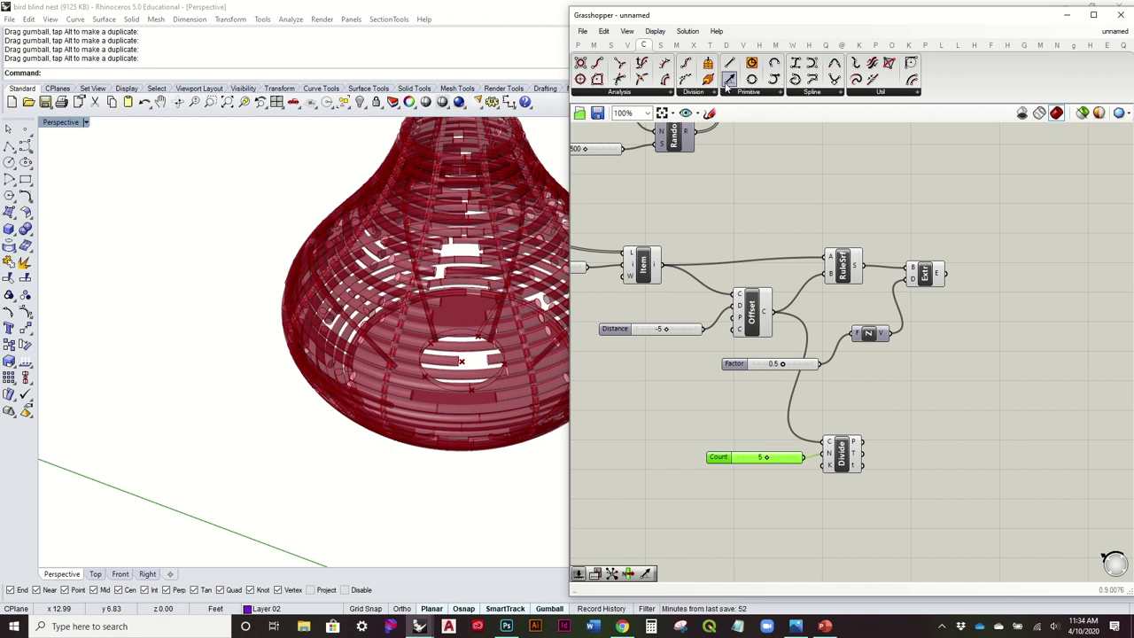
{"action": "left_click_drag", "start_coordinate": [725, 81], "coordinate": [928, 477]}
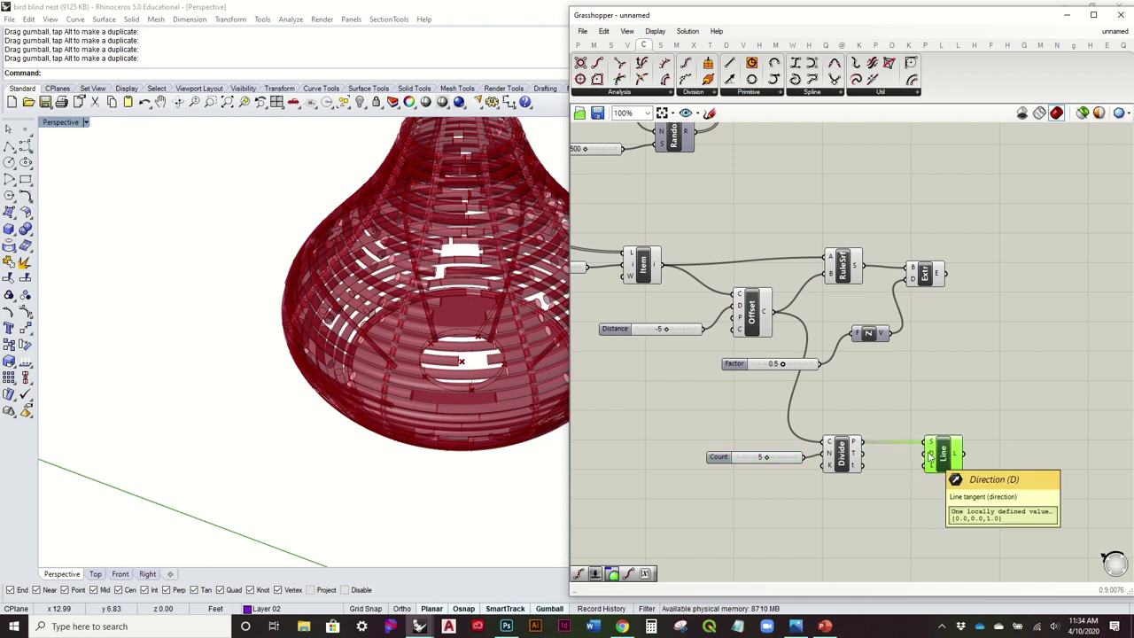
{"action": "double_click", "coordinate": [892, 513]}
{"action": "type", "text": "4"}
{"action": "key", "text": "Return"}
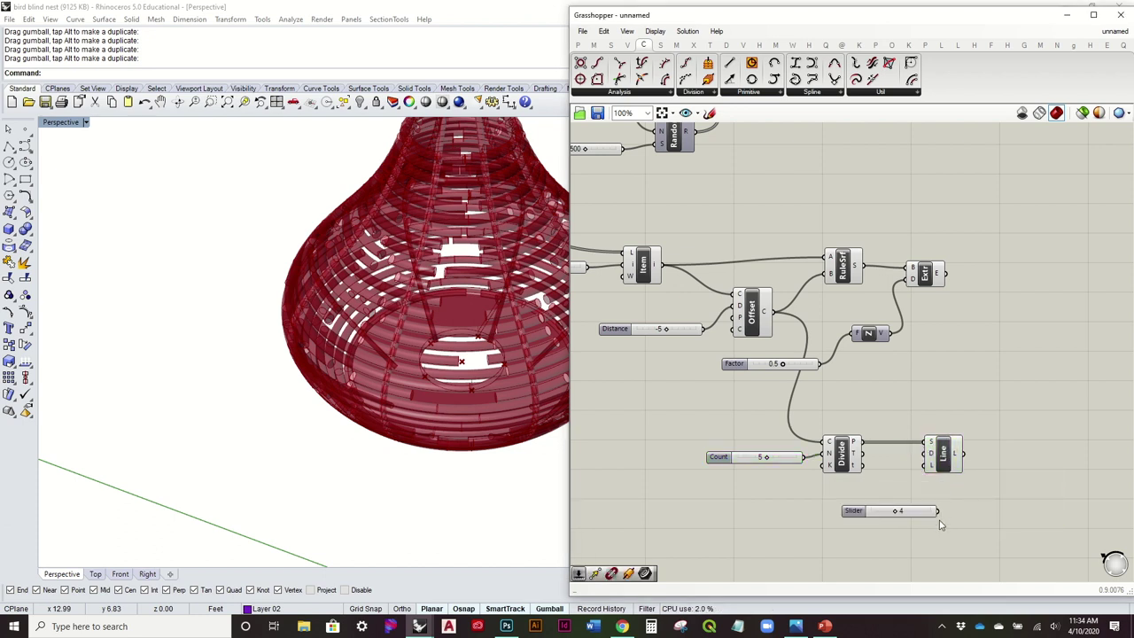
{"action": "left_click_drag", "start_coordinate": [939, 512], "coordinate": [925, 465]}
{"action": "left_click_drag", "start_coordinate": [921, 515], "coordinate": [881, 493]}
{"action": "right_click_drag", "start_coordinate": [491, 464], "coordinate": [490, 410]}
Add a Move component below the Line and connect the Offset's curve output to its geometry input.
{"action": "right_click_drag", "start_coordinate": [815, 430], "coordinate": [812, 411]}
{"action": "left_click", "coordinate": [833, 521]}
{"action": "double_click", "coordinate": [832, 510]}
{"action": "type", "text": "move"}
{"action": "key", "text": "Return"}
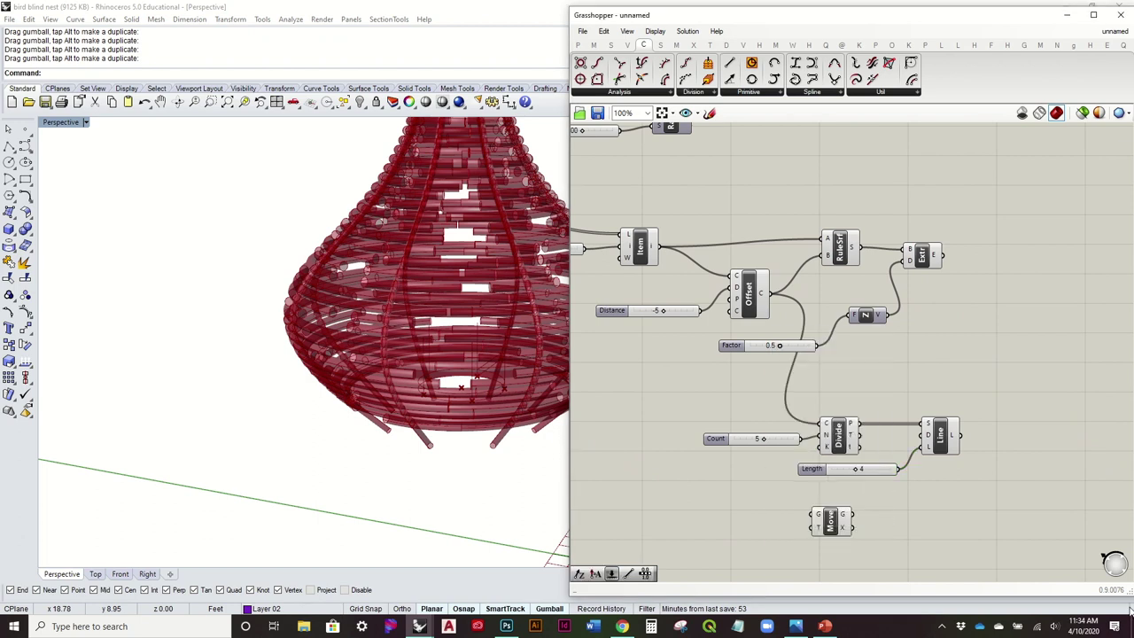
{"action": "left_click_drag", "start_coordinate": [769, 295], "coordinate": [962, 517]}
{"action": "left_click", "coordinate": [846, 524]}
{"action": "left_click", "coordinate": [848, 537]}
Add a Unit Z vector for Move's translation input and connect the slider of 4 to its factor.
{"action": "double_click", "coordinate": [844, 532]}
{"action": "type", "text": "z"}
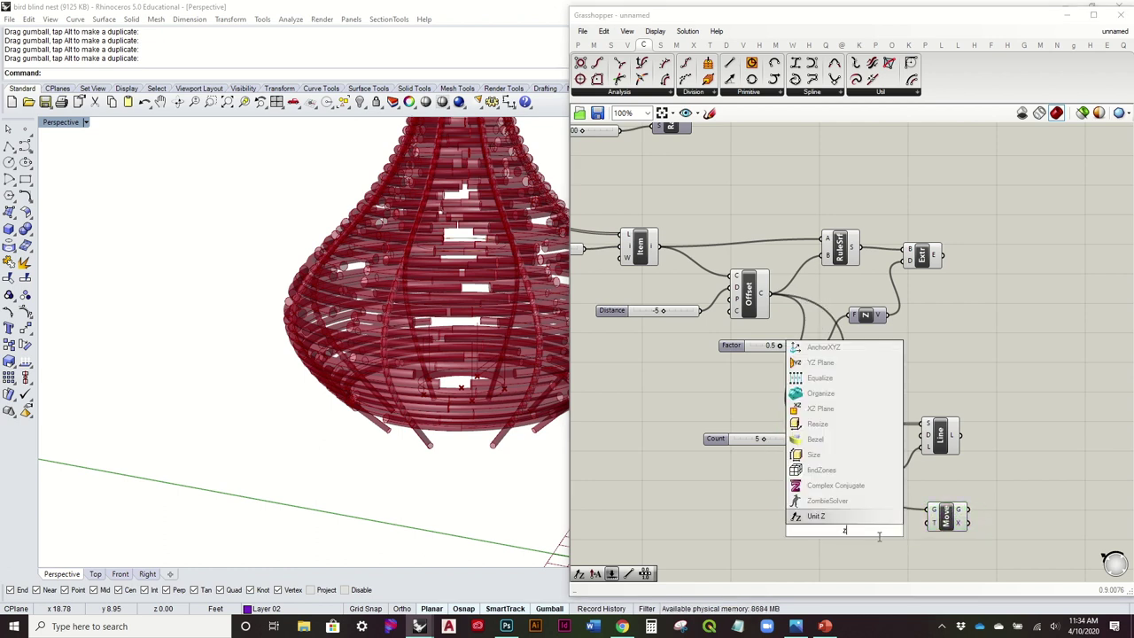
{"action": "key", "text": "Return"}
{"action": "mouse_move", "coordinate": [868, 531]}
{"action": "left_mouse_down"}
{"action": "mouse_move", "coordinate": [929, 523]}
{"action": "mouse_move", "coordinate": [856, 530]}
{"action": "mouse_move", "coordinate": [886, 527]}
{"action": "left_mouse_up"}
{"action": "left_click_drag", "start_coordinate": [879, 474], "coordinate": [870, 527]}
{"action": "mouse_move", "coordinate": [443, 406]}
{"action": "right_mouse_down"}
{"action": "mouse_move", "coordinate": [396, 355]}
{"action": "mouse_move", "coordinate": [445, 467]}
{"action": "mouse_move", "coordinate": [457, 410]}
{"action": "right_mouse_up"}
Turn off the preview of the List Item, Offset, Ruled Surface and Divide Curve components.
{"action": "right_click_drag", "start_coordinate": [929, 410], "coordinate": [930, 385]}
{"action": "left_click_drag", "start_coordinate": [892, 541], "coordinate": [710, 181]}
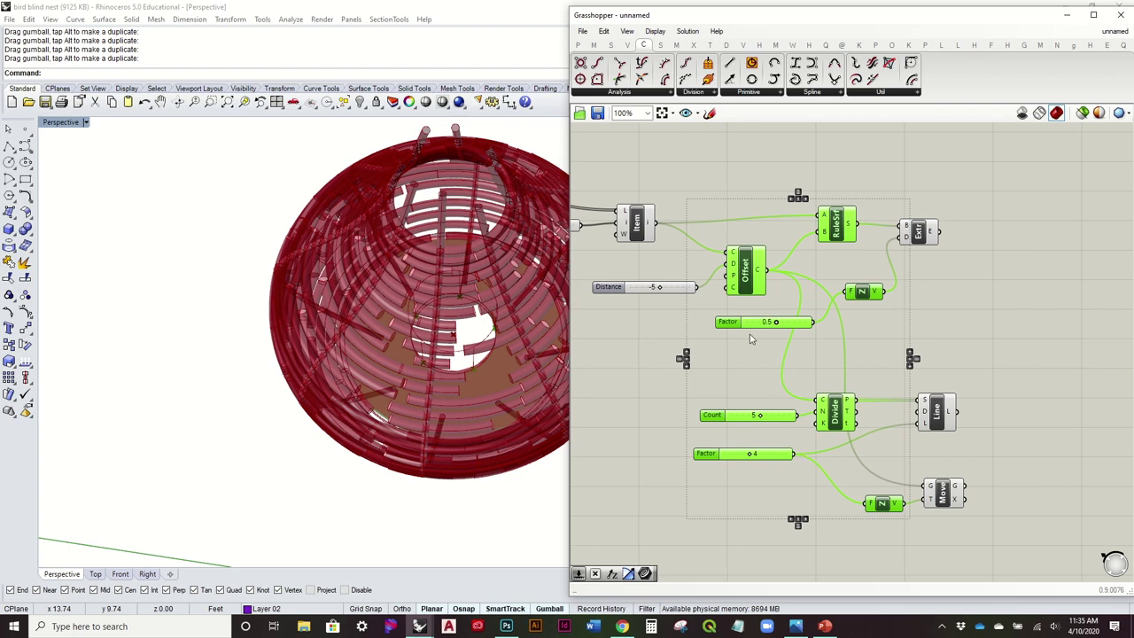
{"action": "left_click_drag", "start_coordinate": [895, 541], "coordinate": [646, 159]}
{"action": "key", "text": "space"}
{"action": "left_click", "coordinate": [674, 151]}
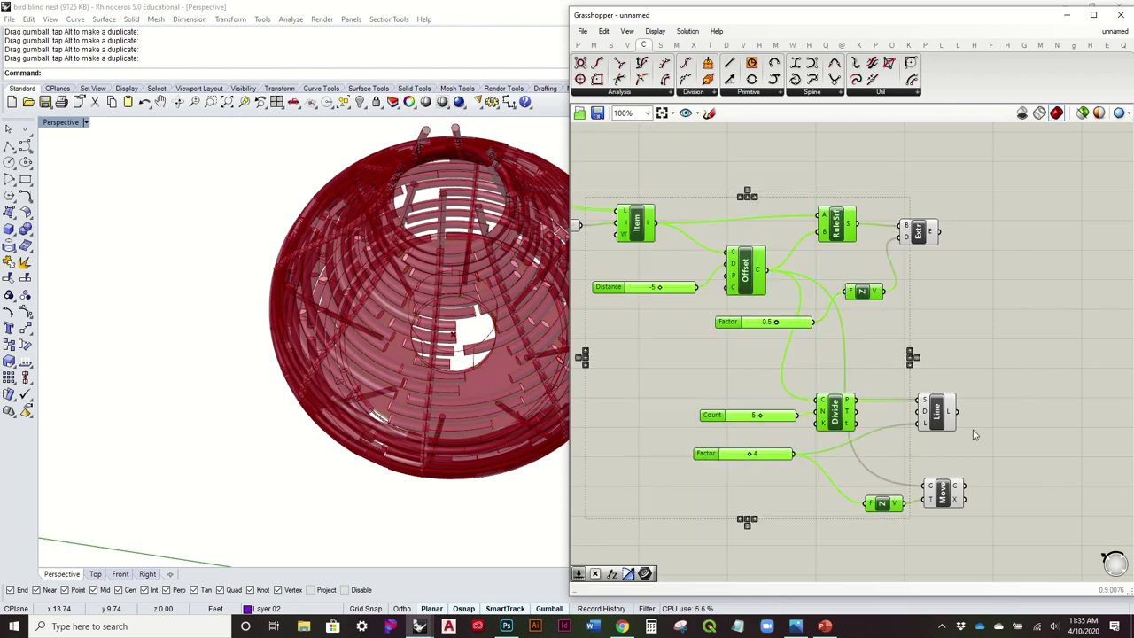
Add a Pipe component beside the Line and connect the Line output to its curve input.
{"action": "right_click_drag", "start_coordinate": [973, 435], "coordinate": [861, 328]}
{"action": "left_click", "coordinate": [857, 168]}
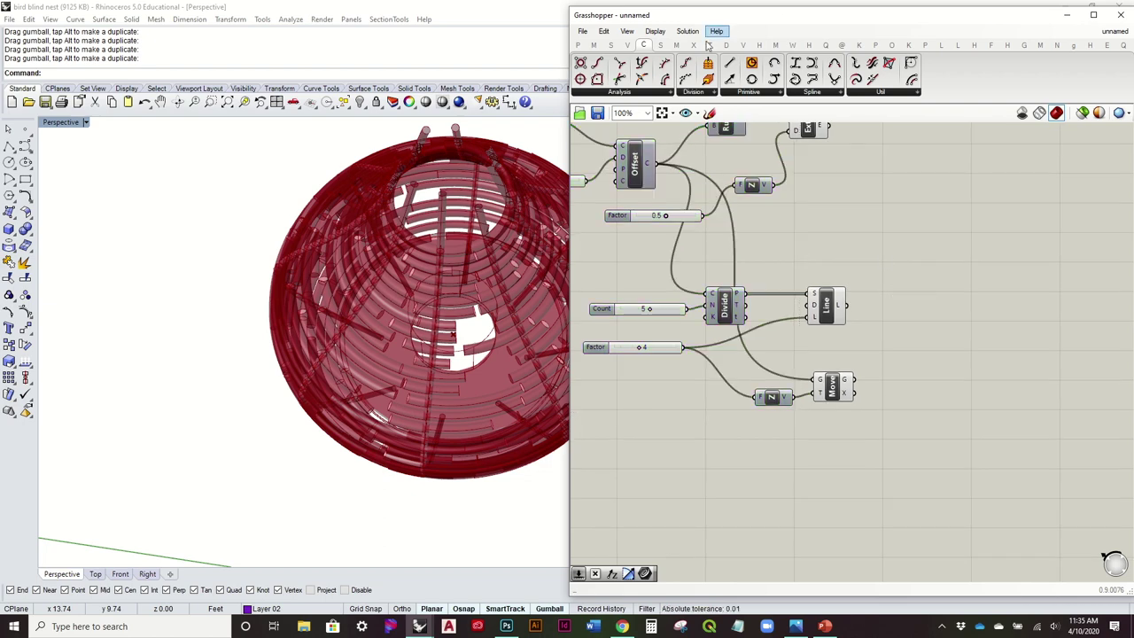
{"action": "left_click", "coordinate": [661, 46]}
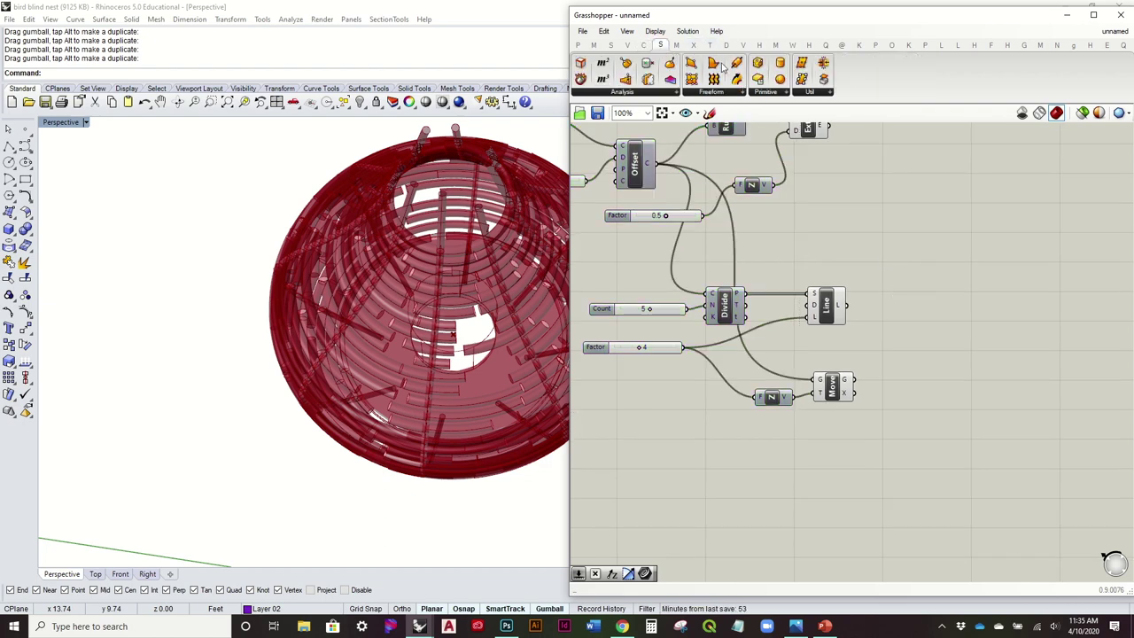
{"action": "left_click_drag", "start_coordinate": [736, 62], "coordinate": [945, 306]}
{"action": "left_click_drag", "start_coordinate": [846, 306], "coordinate": [926, 293]}
Add a 0.15 slider as the Pipe's radius input and lower the radius to 0.10.
{"action": "double_click", "coordinate": [897, 322]}
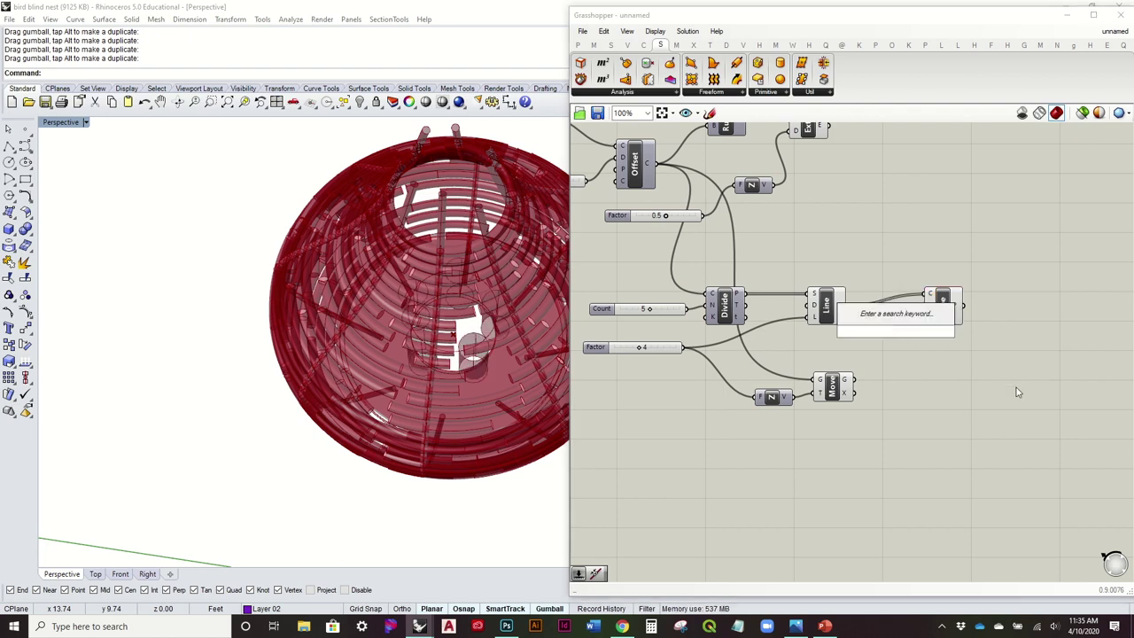
{"action": "type", "text": "15"}
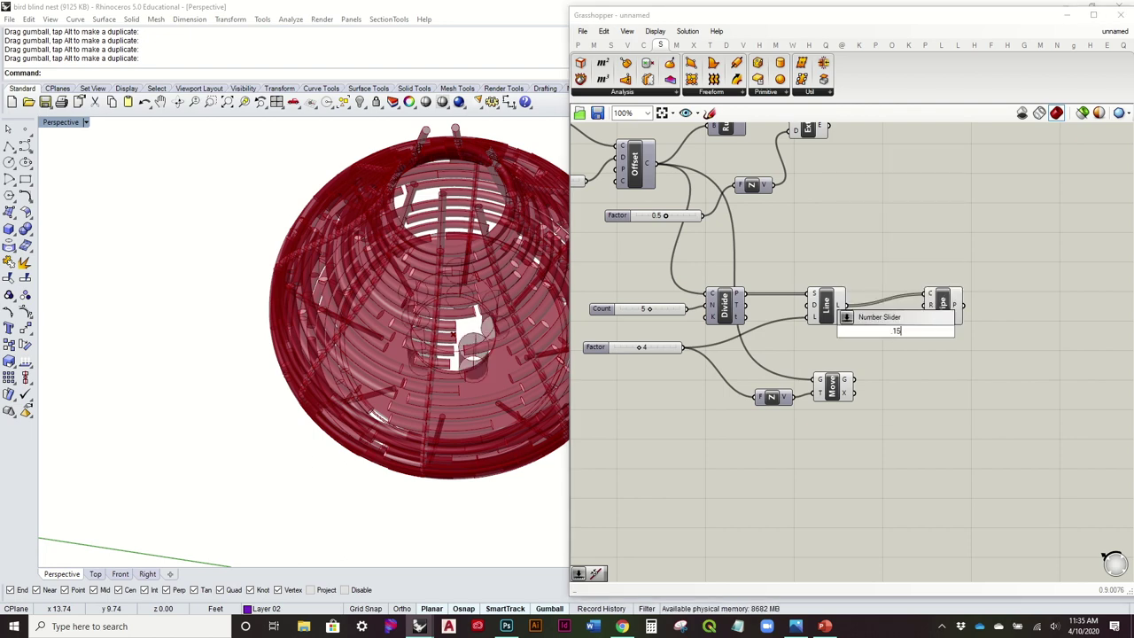
{"action": "key", "text": "Return"}
{"action": "scroll", "coordinate": [942, 333], "scroll_direction": "up", "scroll_amount": 4}
{"action": "left_click_drag", "start_coordinate": [807, 342], "coordinate": [907, 281]}
{"action": "scroll", "coordinate": [508, 352], "scroll_direction": "up", "scroll_amount": 4}
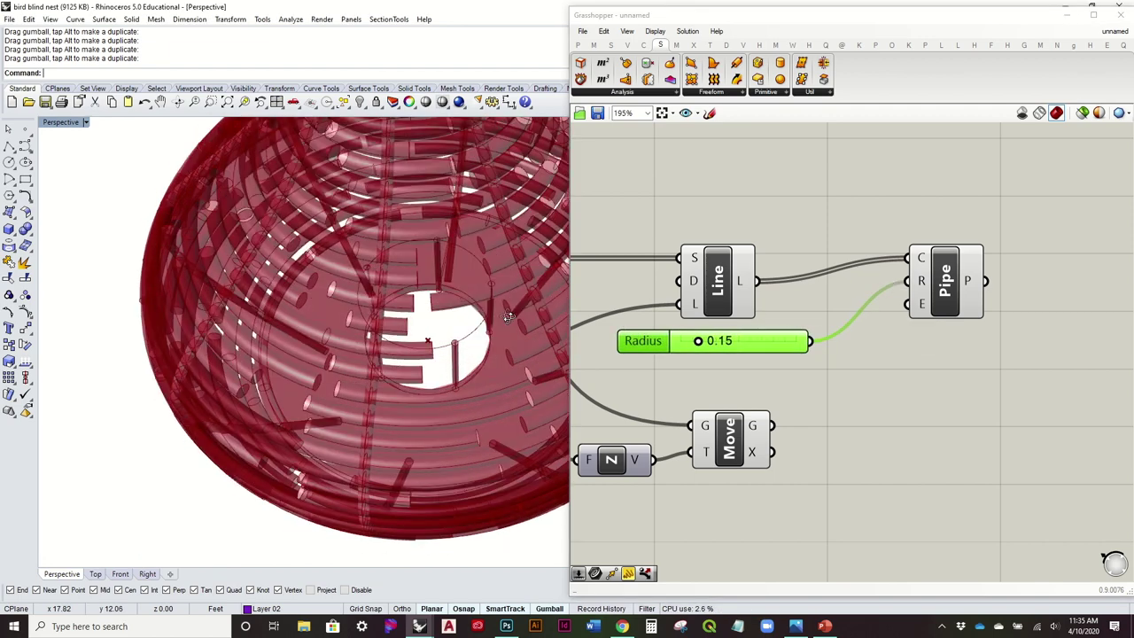
{"action": "right_click_drag", "start_coordinate": [509, 317], "coordinate": [509, 297]}
{"action": "left_click_drag", "start_coordinate": [700, 346], "coordinate": [694, 350]}
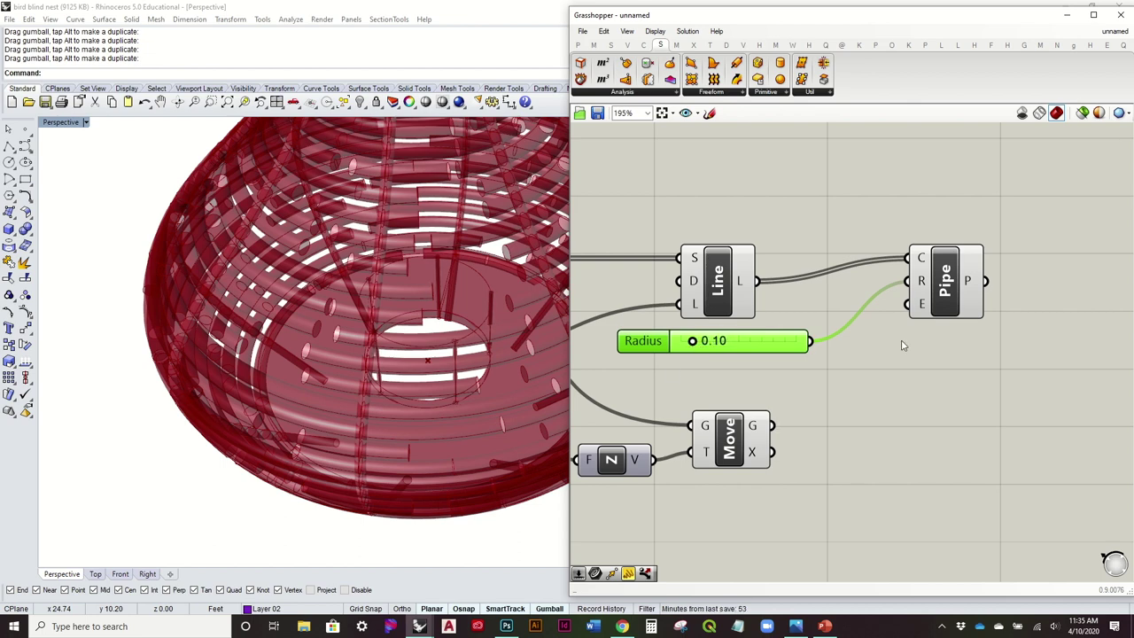
Duplicate the Pipe with its radius slider and connect Move's geometry output to the copy's curve input.
{"action": "left_click", "coordinate": [966, 308]}
{"action": "mouse_move", "coordinate": [966, 308]}
{"action": "left_click_drag", "start_coordinate": [955, 396], "coordinate": [799, 235]}
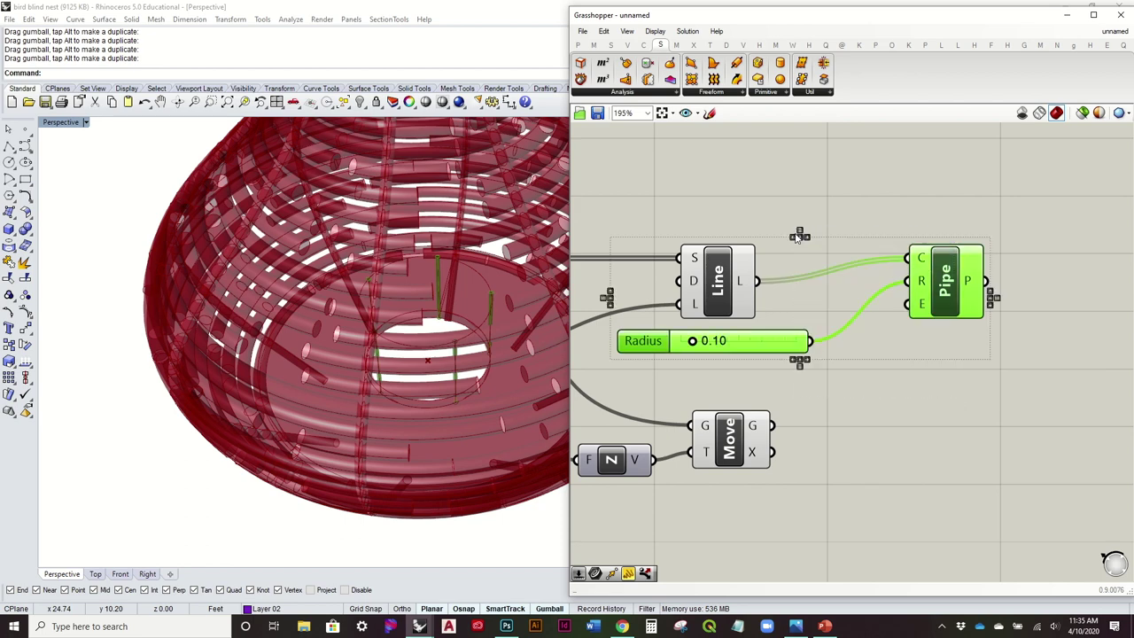
{"action": "key", "text": "ctrl+c"}
{"action": "key", "text": "ctrl+v"}
{"action": "left_click_drag", "start_coordinate": [956, 319], "coordinate": [956, 381]}
{"action": "left_click_drag", "start_coordinate": [971, 443], "coordinate": [952, 494]}
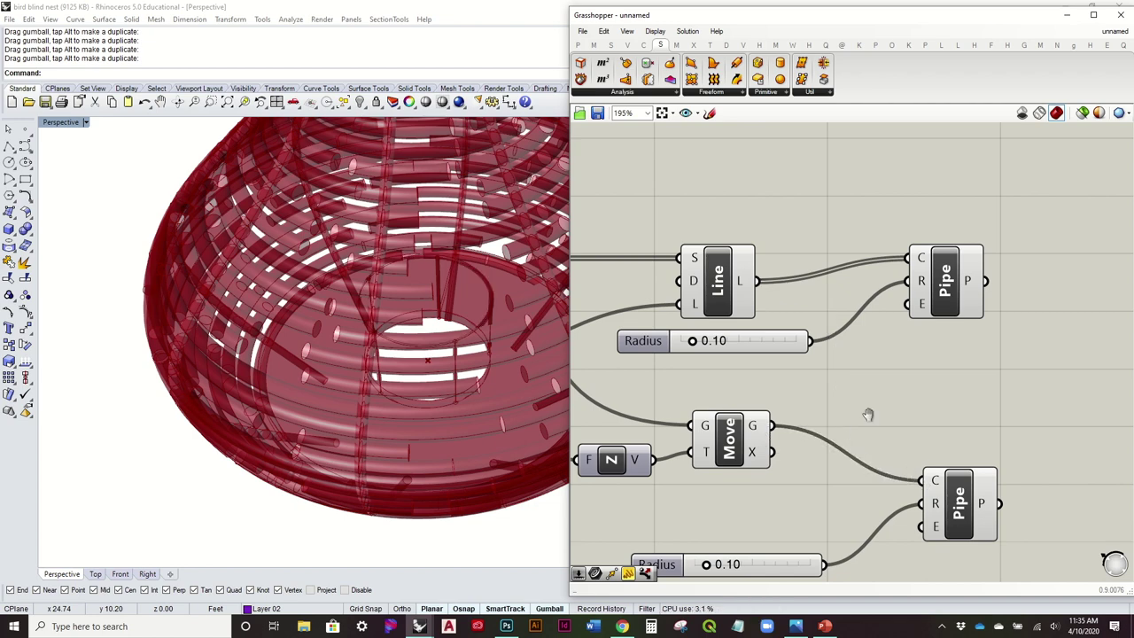
Set the copied Pipe's radius slider to 0.20 for the raised circle and check it on the nest.
{"action": "right_click_drag", "start_coordinate": [868, 414], "coordinate": [895, 367]}
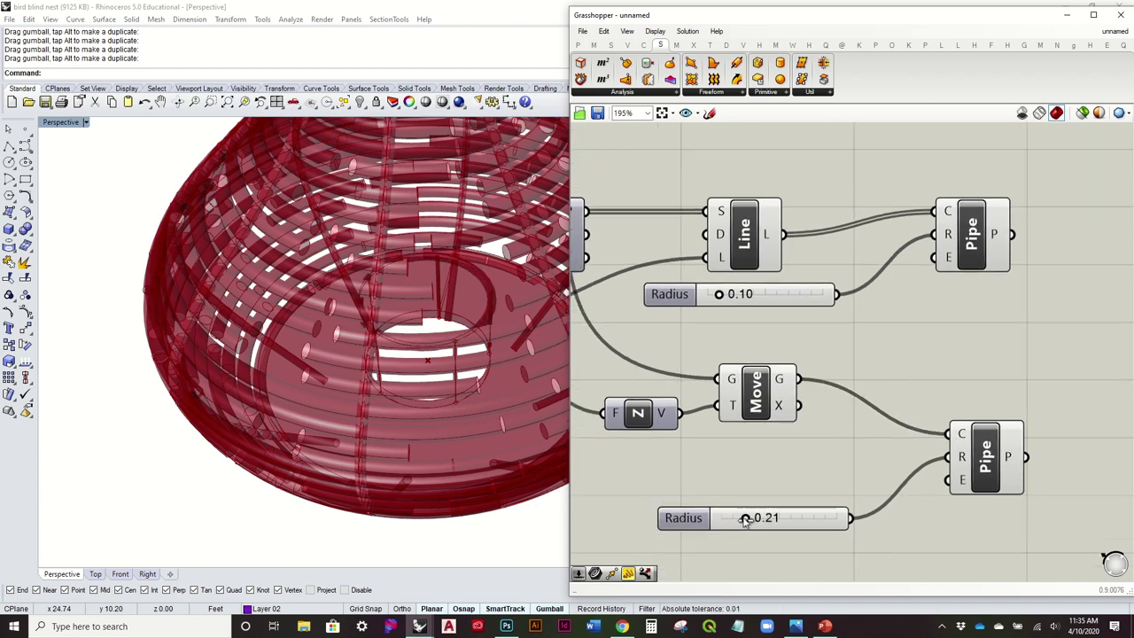
{"action": "right_click_drag", "start_coordinate": [425, 264], "coordinate": [450, 232]}
{"action": "scroll", "coordinate": [443, 191], "scroll_direction": "down", "scroll_amount": 5}
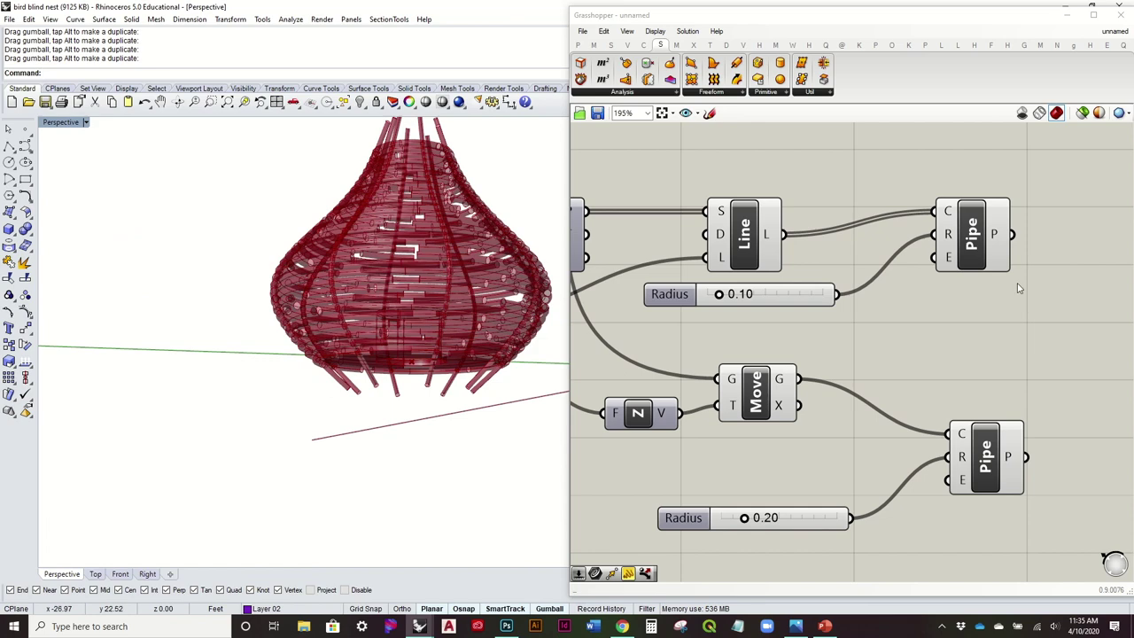
Select the floor ring's components with their sliders and shift them together to the right on the canvas.
{"action": "scroll", "coordinate": [1017, 284], "scroll_direction": "down", "scroll_amount": 2}
{"action": "right_click_drag", "start_coordinate": [609, 137], "coordinate": [893, 384]}
{"action": "scroll", "coordinate": [767, 306], "scroll_direction": "down", "scroll_amount": 2}
{"action": "left_click_drag", "start_coordinate": [1052, 419], "coordinate": [734, 280]}
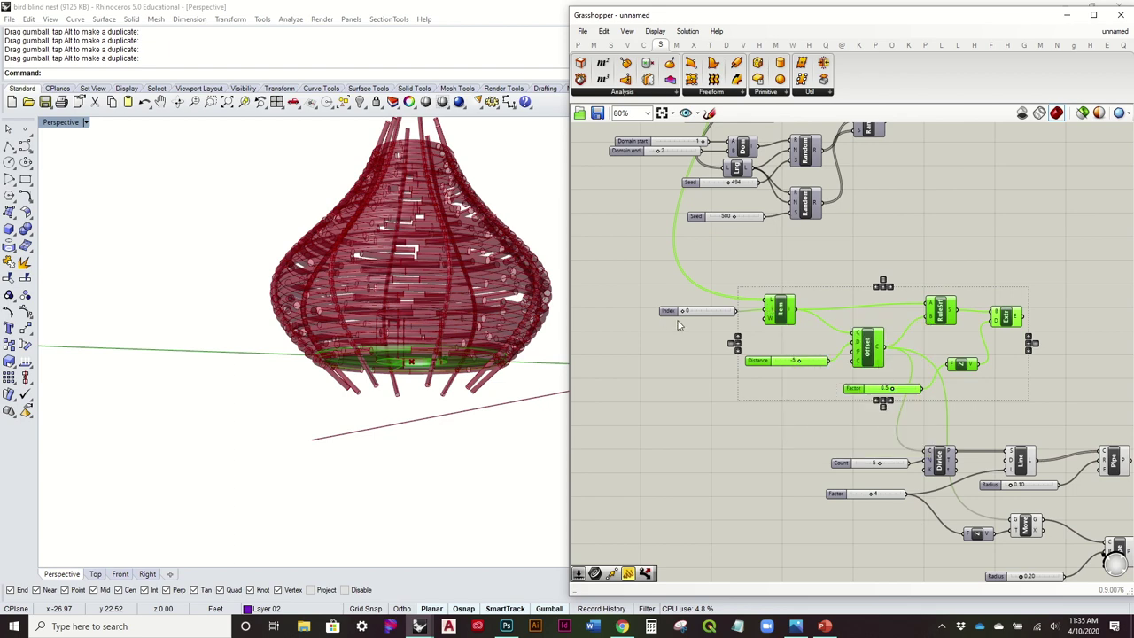
{"action": "left_click_drag", "start_coordinate": [778, 310], "coordinate": [838, 320]}
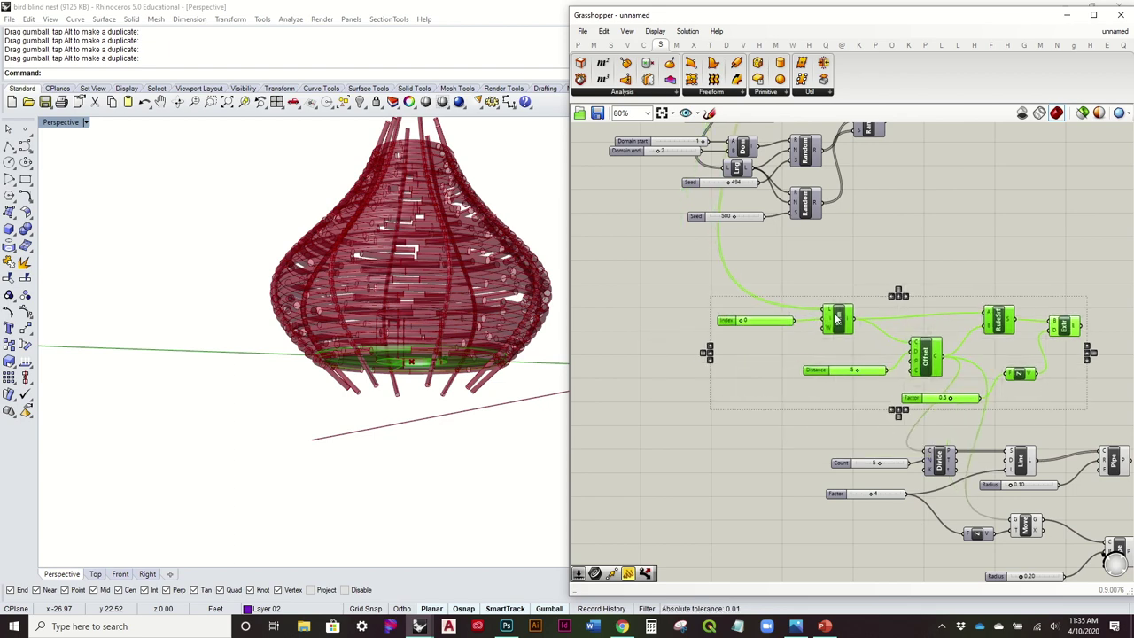
Set the List Item's Index slider to 4 to place the floor on a higher ring.
{"action": "right_click_drag", "start_coordinate": [516, 329], "coordinate": [511, 349]}
{"action": "right_click_drag", "start_coordinate": [382, 324], "coordinate": [843, 394]}
{"action": "scroll", "coordinate": [396, 346], "scroll_direction": "up", "scroll_amount": 6}
{"action": "scroll", "coordinate": [813, 334], "scroll_direction": "up", "scroll_amount": 3}
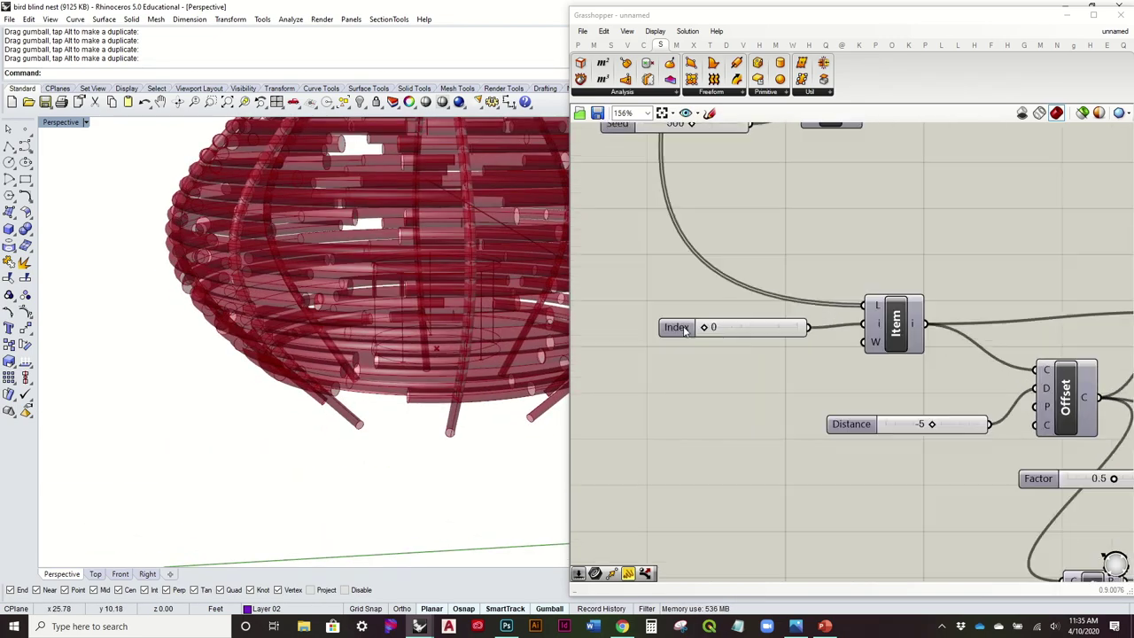
{"action": "left_click", "coordinate": [706, 328]}
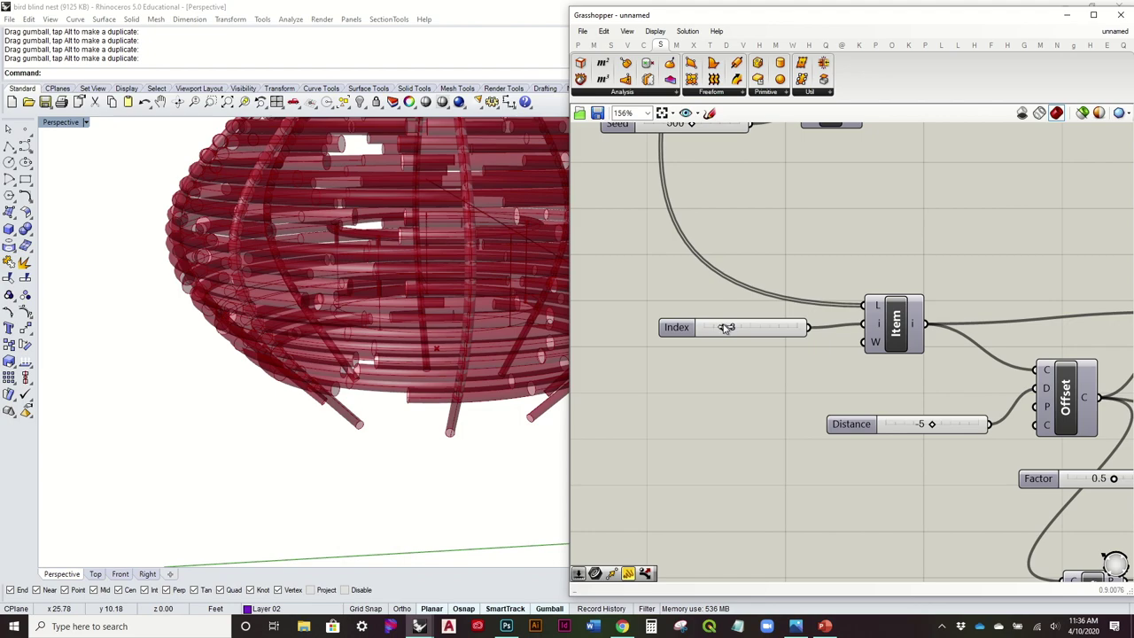
{"action": "right_click_drag", "start_coordinate": [335, 303], "coordinate": [180, 306]}
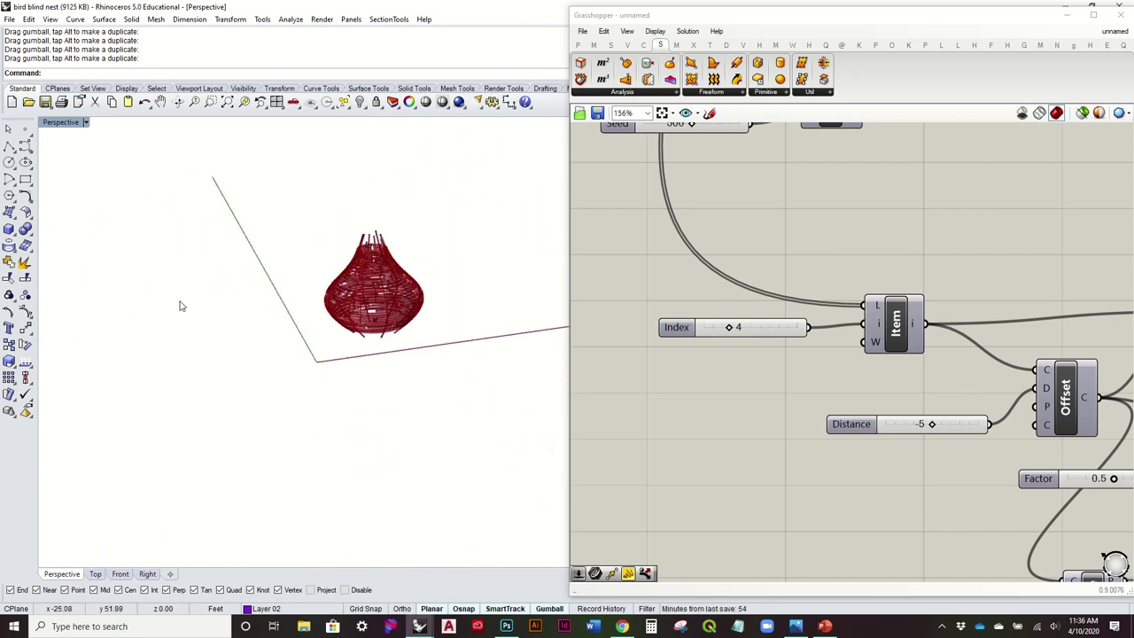
Examine the earlier part of the definition, including the graph mapper and its multiplier, against the nest's overall shape.
{"action": "right_click_drag", "start_coordinate": [908, 239], "coordinate": [737, 321]}
{"action": "scroll", "coordinate": [738, 320], "scroll_direction": "down", "scroll_amount": 5}
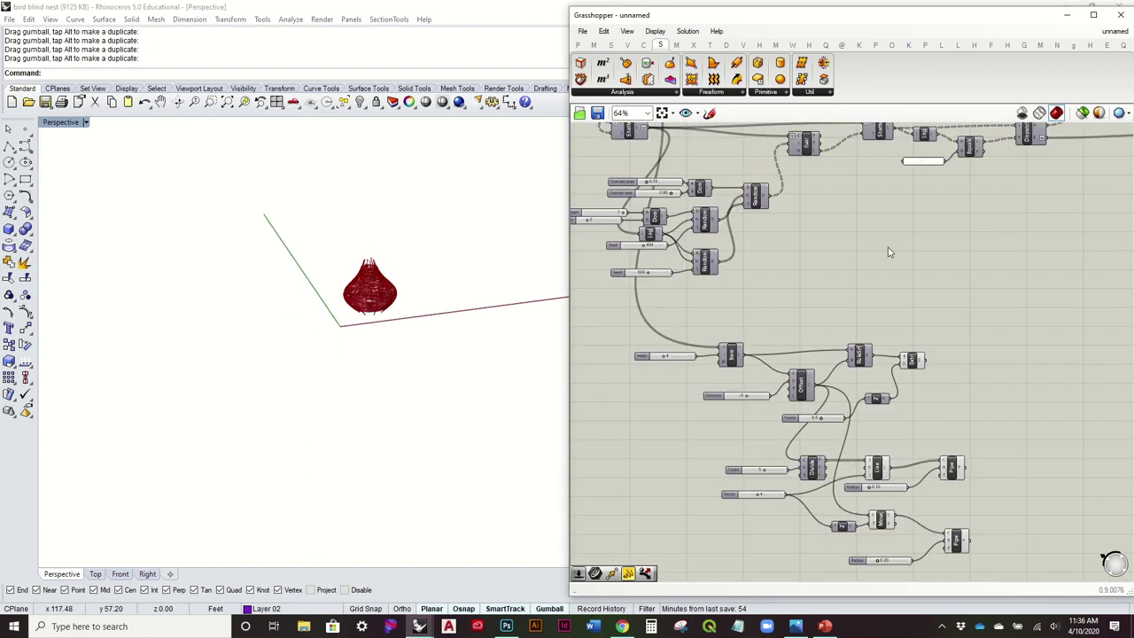
{"action": "right_click_drag", "start_coordinate": [888, 250], "coordinate": [743, 359]}
{"action": "right_click_drag", "start_coordinate": [408, 357], "coordinate": [396, 312]}
{"action": "scroll", "coordinate": [634, 269], "scroll_direction": "up", "scroll_amount": 6}
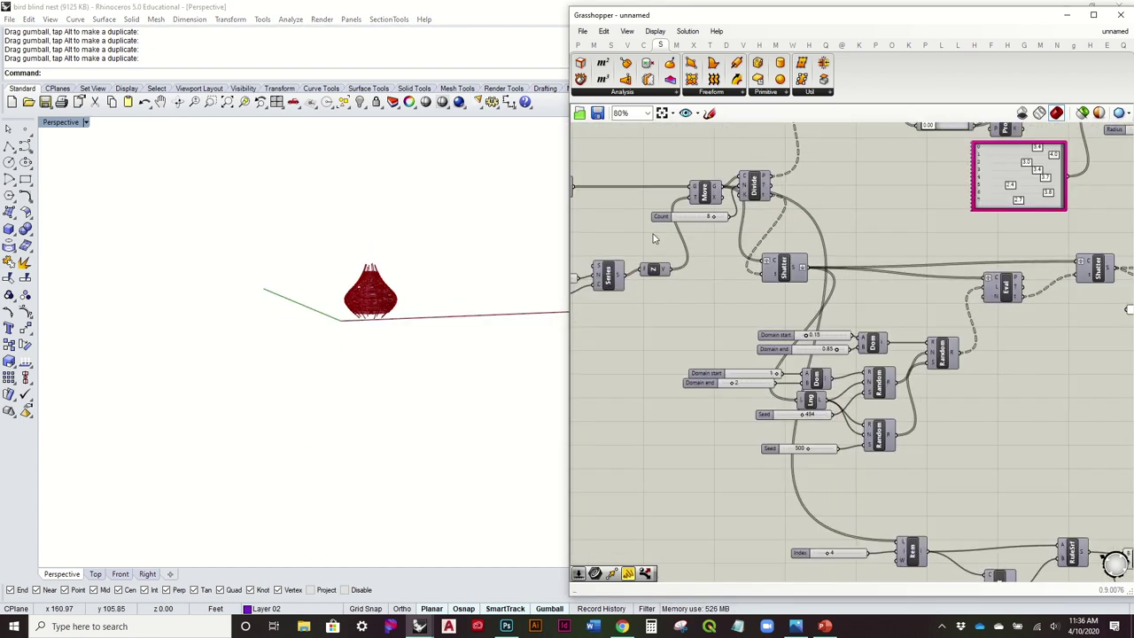
{"action": "right_click_drag", "start_coordinate": [634, 268], "coordinate": [923, 252]}
{"action": "scroll", "coordinate": [723, 274], "scroll_direction": "up", "scroll_amount": 2}
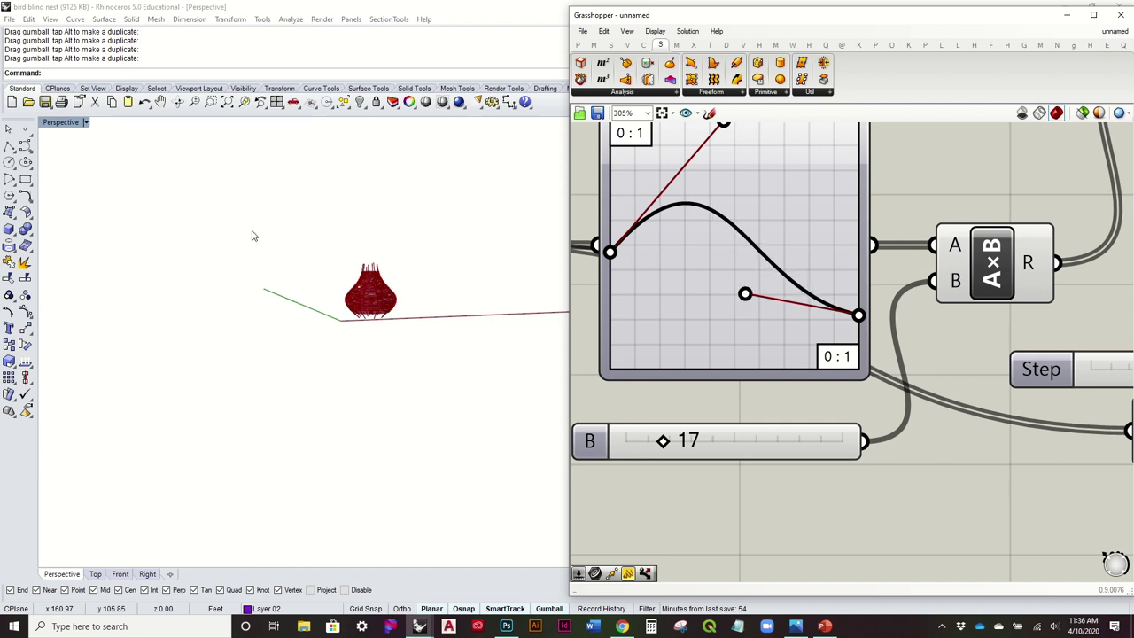
{"action": "right_click_drag", "start_coordinate": [291, 289], "coordinate": [314, 334]}
{"action": "scroll", "coordinate": [357, 329], "scroll_direction": "up", "scroll_amount": 8}
{"action": "right_click_drag", "start_coordinate": [409, 366], "coordinate": [350, 326]}
Bake the horizontal rings' Pipe component to Layer 03 and turn off its preview.
{"action": "scroll", "coordinate": [697, 335], "scroll_direction": "down", "scroll_amount": 8}
{"action": "right_click_drag", "start_coordinate": [994, 335], "coordinate": [807, 319]}
{"action": "scroll", "coordinate": [630, 353], "scroll_direction": "down", "scroll_amount": 1}
{"action": "scroll", "coordinate": [935, 345], "scroll_direction": "up", "scroll_amount": 3}
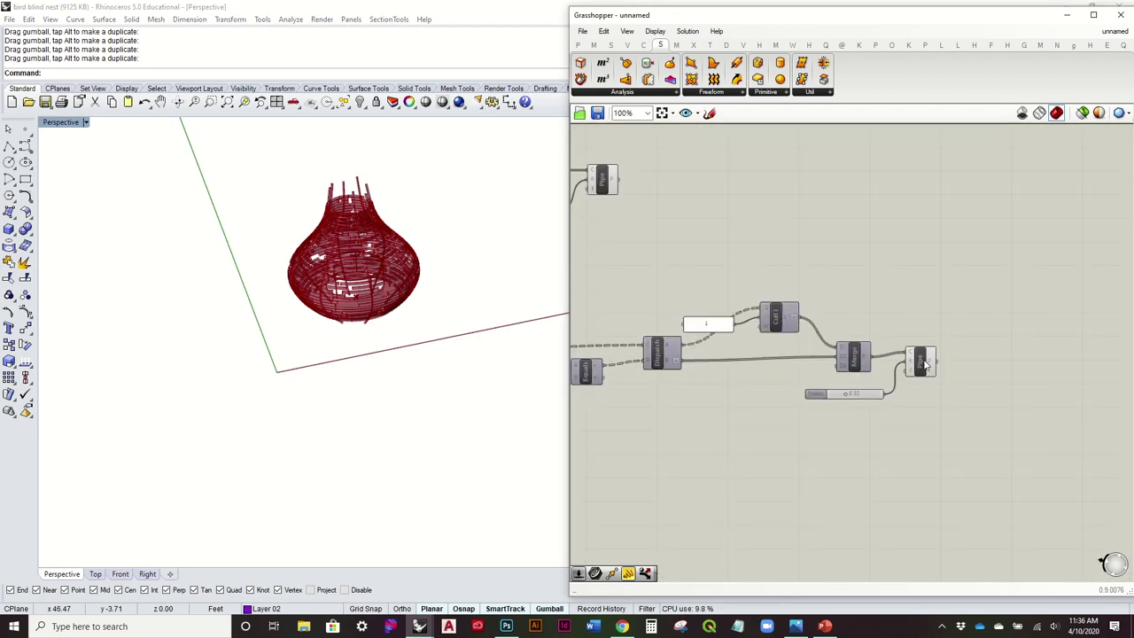
{"action": "scroll", "coordinate": [926, 364], "scroll_direction": "up", "scroll_amount": 3}
{"action": "left_click", "coordinate": [919, 371]}
{"action": "right_click", "coordinate": [919, 371]}
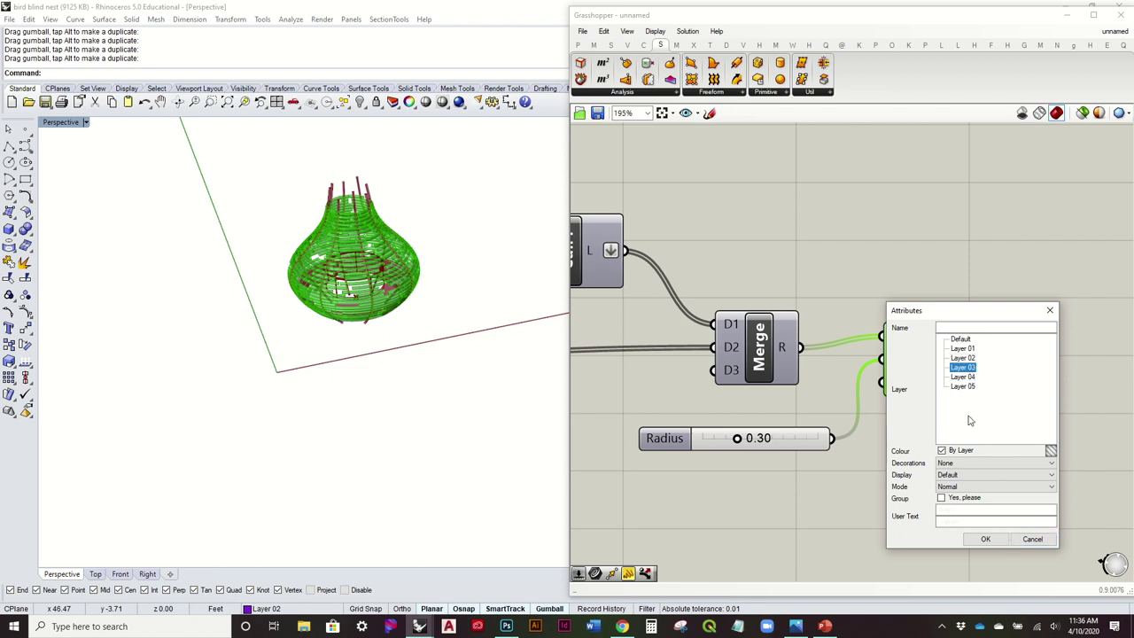
{"action": "left_click", "coordinate": [986, 540]}
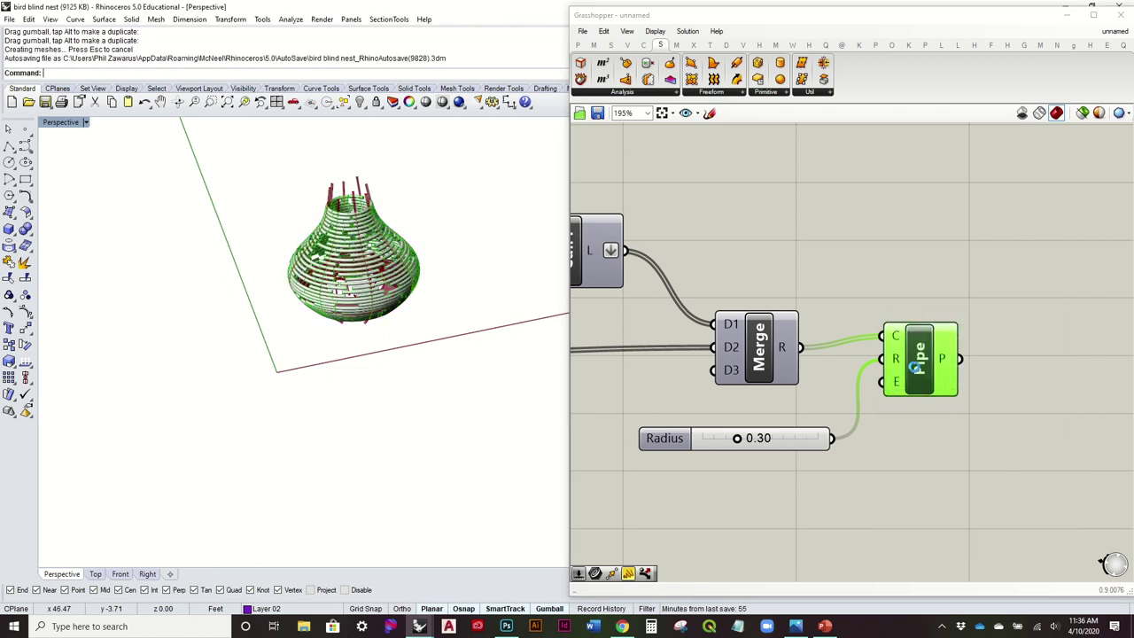
{"action": "right_click", "coordinate": [922, 365]}
{"action": "left_click", "coordinate": [946, 387]}
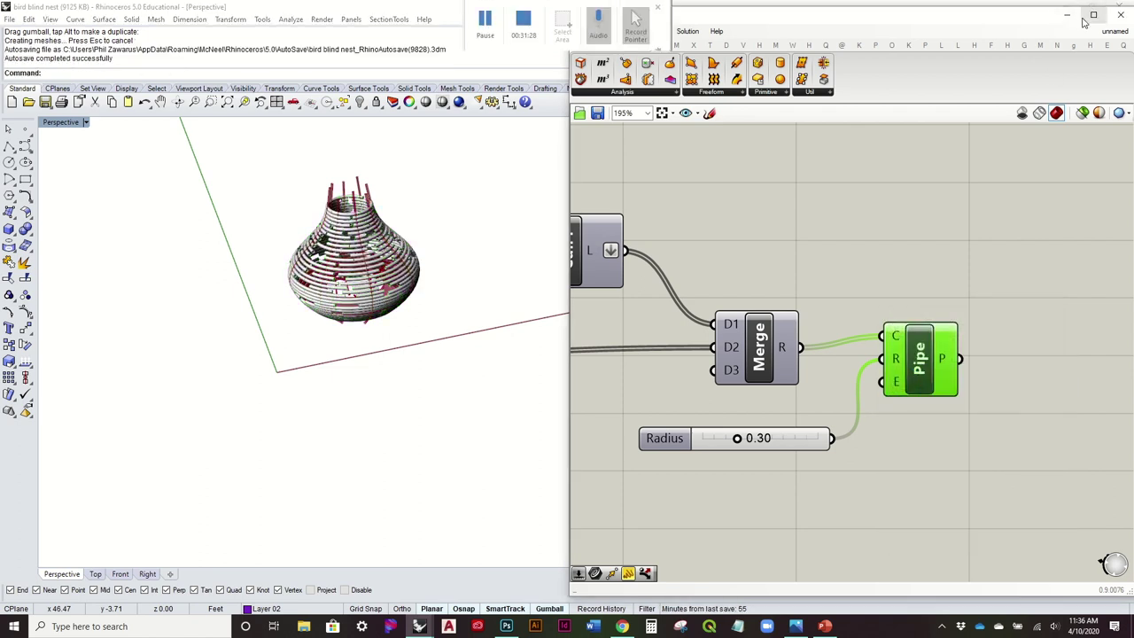
Switch to Rhino and delete several baked ring segments low on the front of the nest to start an opening.
{"action": "left_click", "coordinate": [1068, 15]}
{"action": "scroll", "coordinate": [269, 315], "scroll_direction": "up", "scroll_amount": 4}
{"action": "right_click_drag", "start_coordinate": [364, 376], "coordinate": [400, 329]}
{"action": "scroll", "coordinate": [480, 302], "scroll_direction": "up", "scroll_amount": 4}
{"action": "right_click_drag", "start_coordinate": [456, 372], "coordinate": [434, 321]}
{"action": "left_click", "coordinate": [427, 298]}
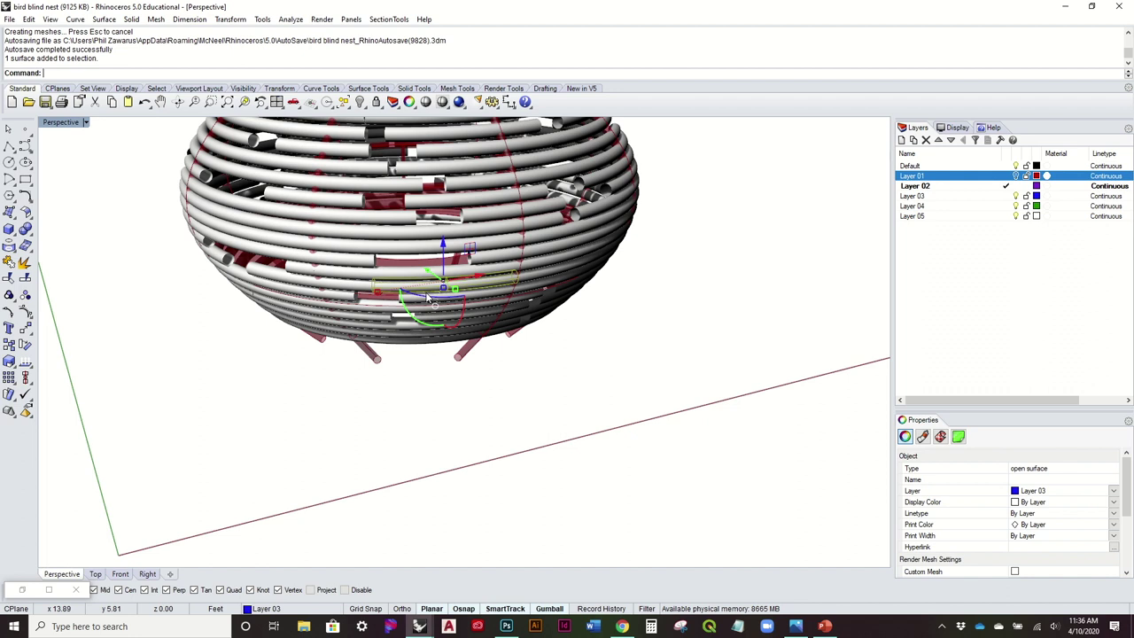
{"action": "key", "text": "Delete"}
{"action": "left_click", "coordinate": [424, 291]}
{"action": "key", "text": "Delete"}
{"action": "left_click", "coordinate": [416, 270]}
{"action": "key", "text": "Delete"}
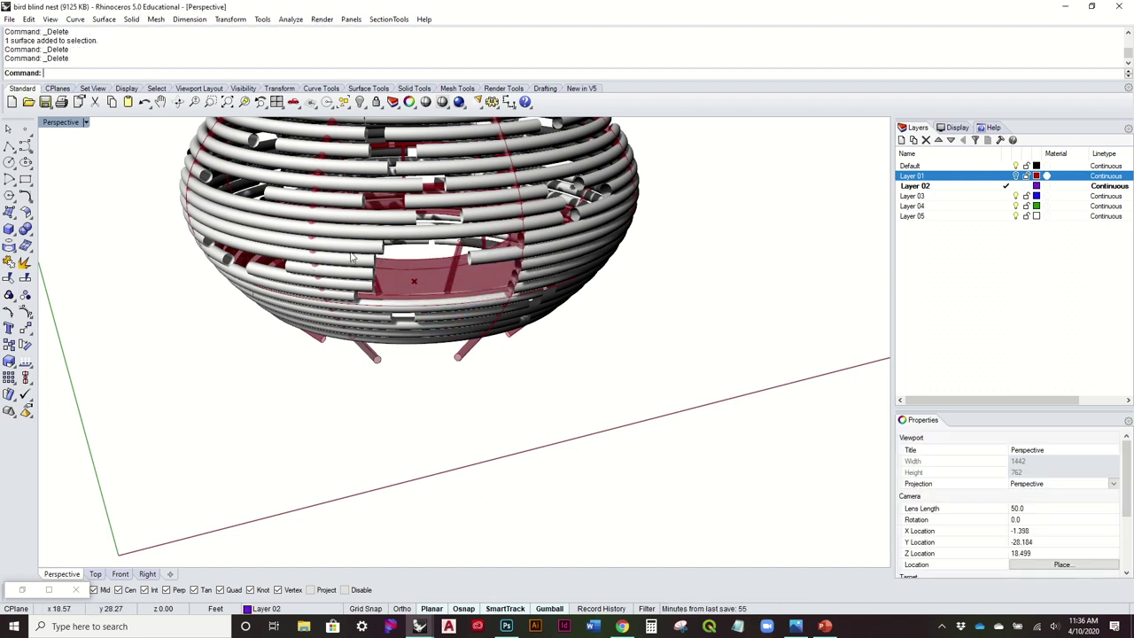
Enlarge the opening by deleting the neighbouring baked ring segments beside and above the gap.
{"action": "left_click", "coordinate": [350, 258]}
{"action": "left_click", "coordinate": [353, 270]}
{"action": "key", "text": "Delete"}
{"action": "left_click", "coordinate": [369, 230]}
{"action": "key", "text": "Delete"}
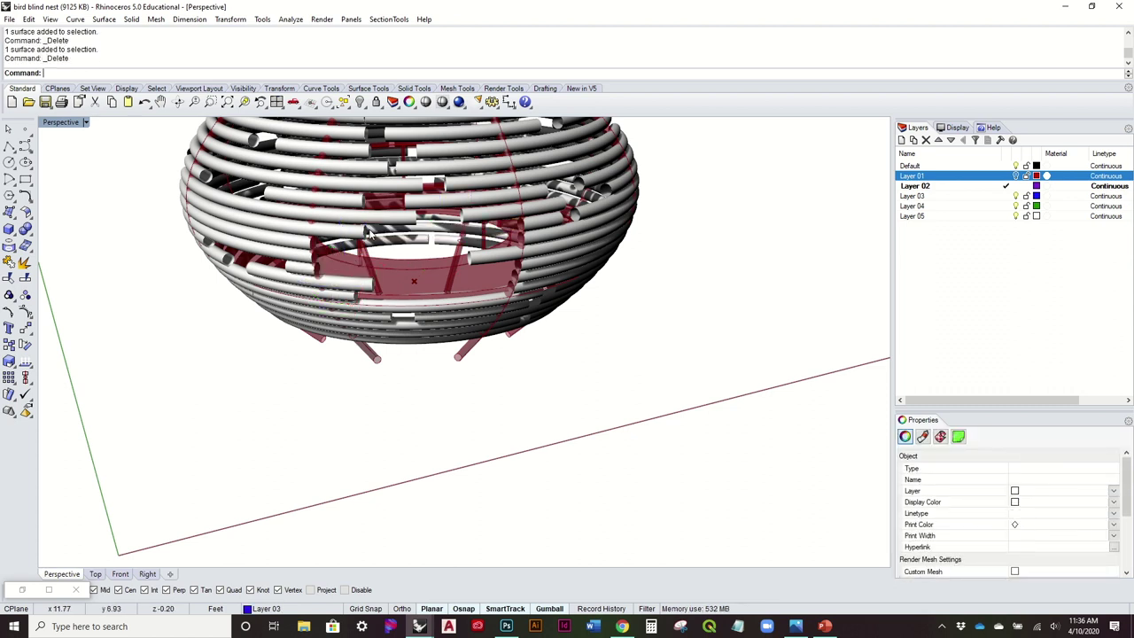
{"action": "left_click", "coordinate": [418, 206]}
{"action": "key", "text": "Delete"}
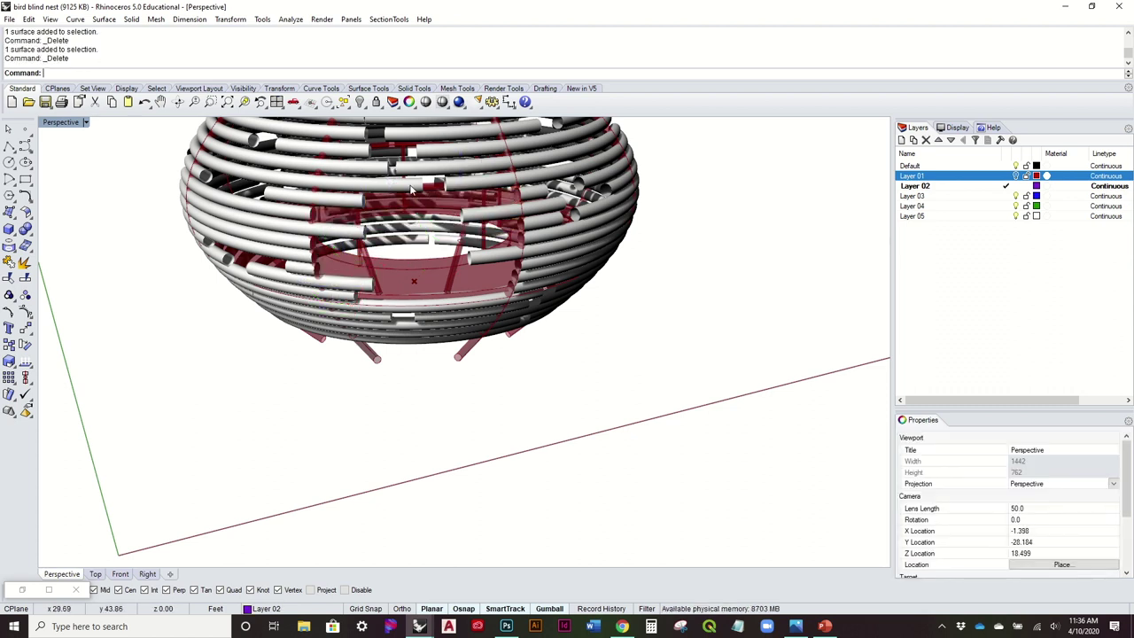
{"action": "left_click", "coordinate": [447, 181]}
{"action": "key", "text": "Delete"}
Delete two more baked ring segments along the upper edge of the opening.
{"action": "scroll", "coordinate": [574, 226], "scroll_direction": "down", "scroll_amount": 7}
{"action": "right_click_drag", "start_coordinate": [574, 232], "coordinate": [497, 205]}
{"action": "scroll", "coordinate": [494, 203], "scroll_direction": "up", "scroll_amount": 4}
{"action": "left_click", "coordinate": [463, 199]}
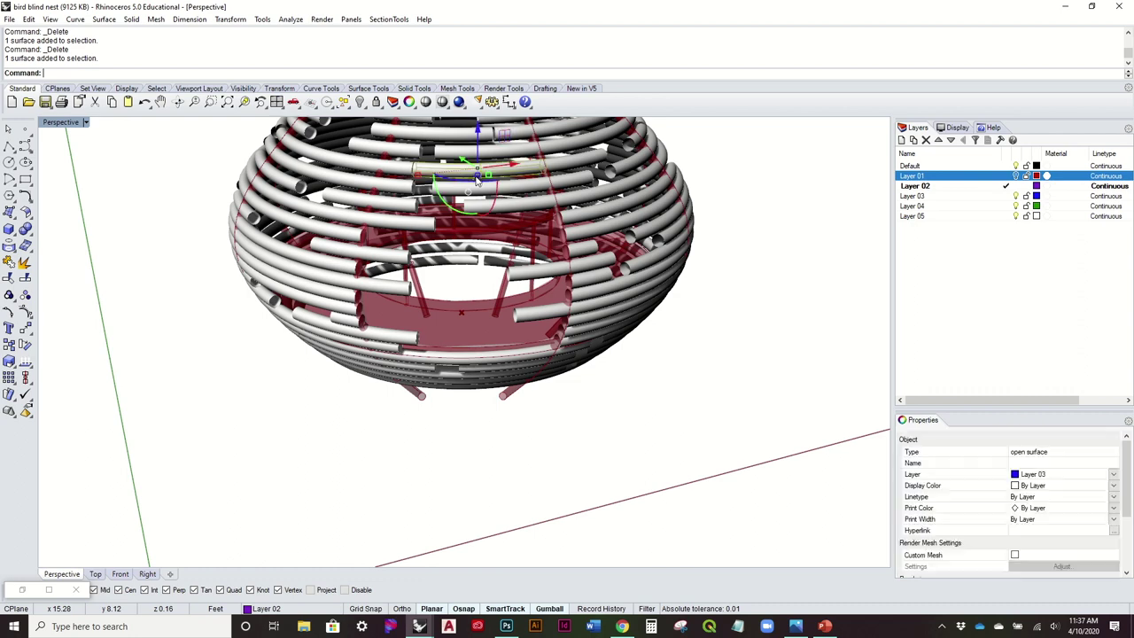
{"action": "key", "text": "Delete"}
{"action": "left_click", "coordinate": [470, 202]}
{"action": "key", "text": "Delete"}
Inspect the opening and the whole nest from several angles.
{"action": "right_click_drag", "start_coordinate": [500, 250], "coordinate": [553, 317]}
{"action": "scroll", "coordinate": [498, 228], "scroll_direction": "down", "scroll_amount": 5}
{"action": "scroll", "coordinate": [512, 299], "scroll_direction": "up", "scroll_amount": 3}
{"action": "scroll", "coordinate": [511, 285], "scroll_direction": "down", "scroll_amount": 4}
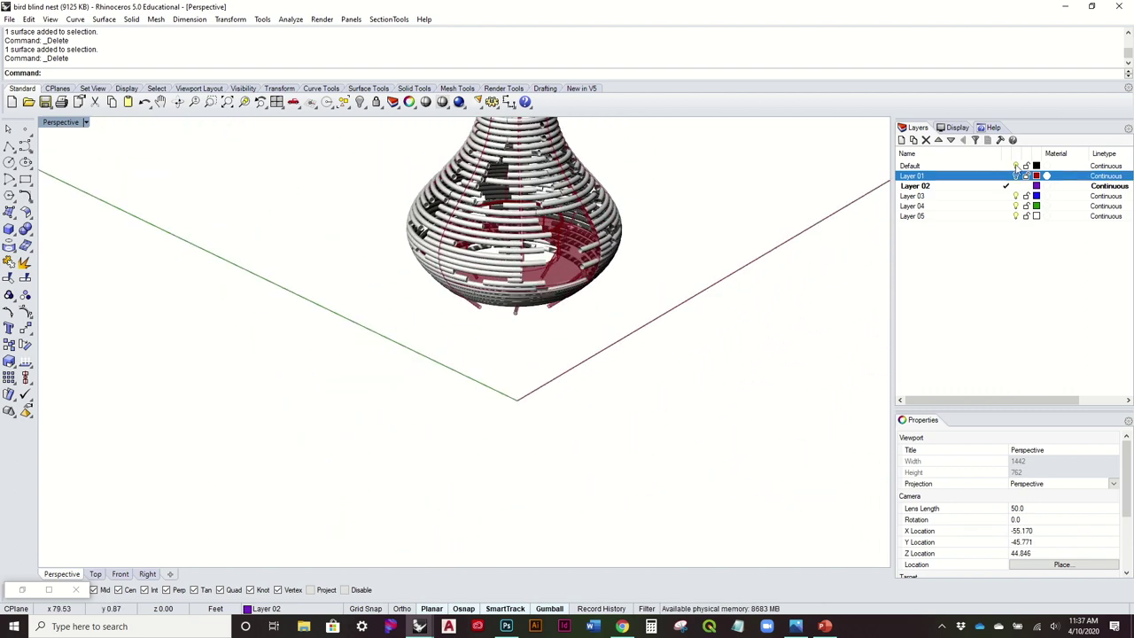
{"action": "right_click_drag", "start_coordinate": [628, 321], "coordinate": [532, 277]}
{"action": "scroll", "coordinate": [477, 304], "scroll_direction": "up", "scroll_amount": 5}
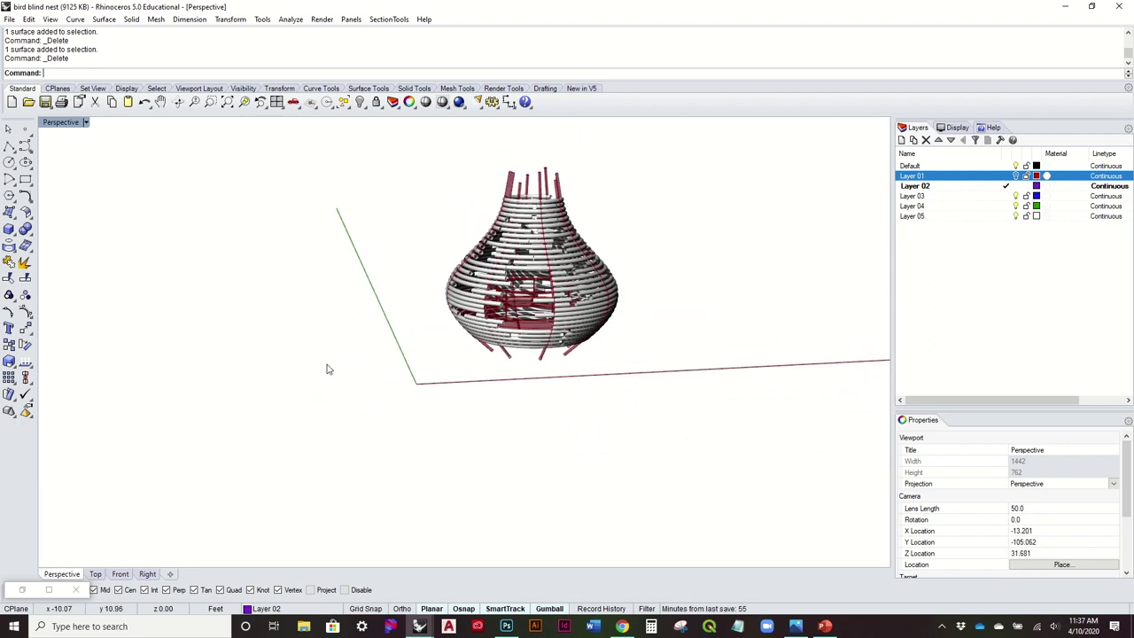